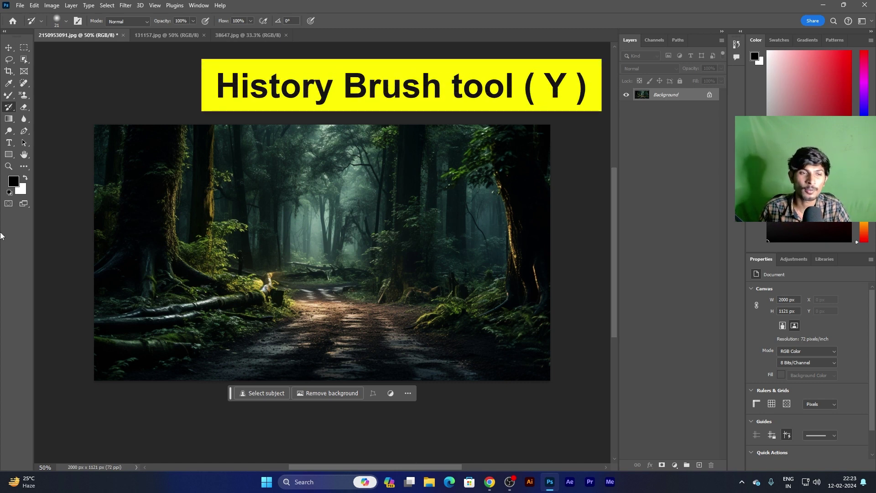
- Switch to the Mixer Brush and duplicate the Background layer
right_click(8, 109)
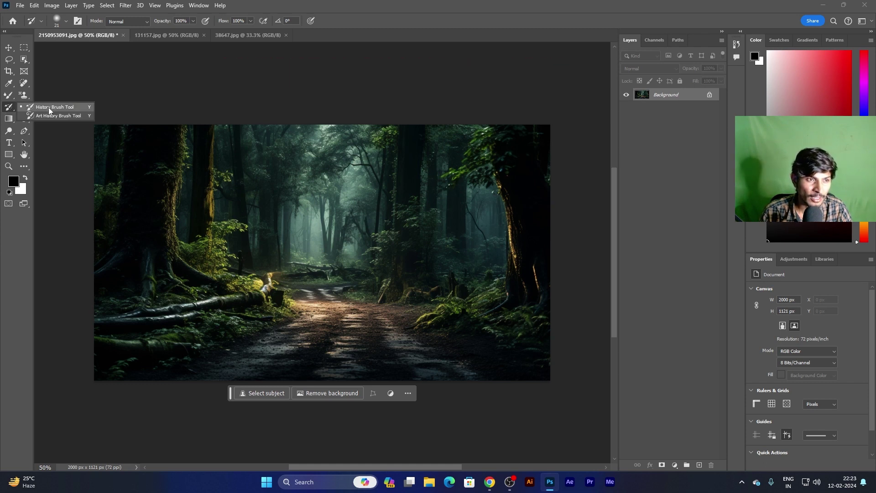
click(8, 95)
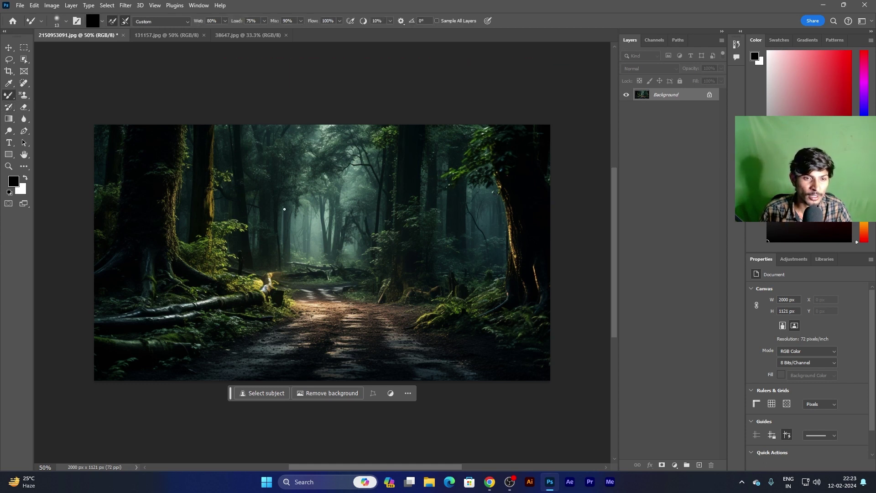
mouse_move(669, 94)
mouse_down()
mouse_move(710, 459)
mouse_move(703, 464)
mouse_up()
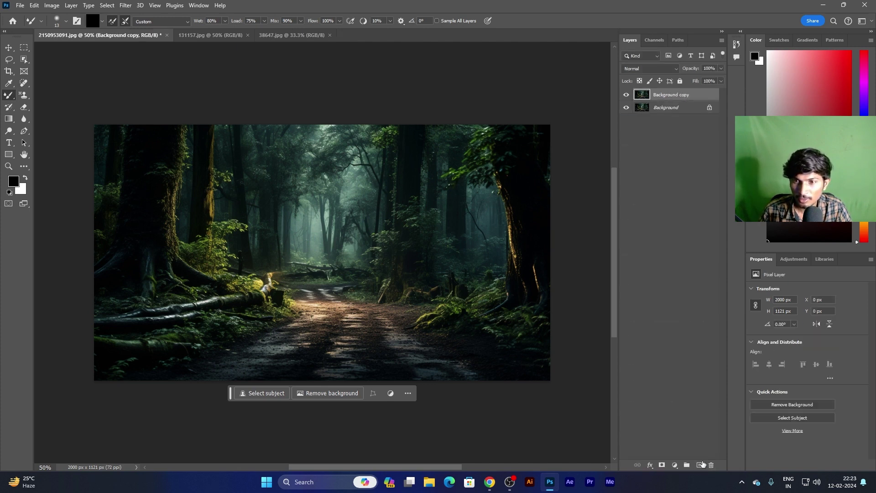
- Resize the mixer brush and smudge the foliage to the right of the path
key(bracketright)
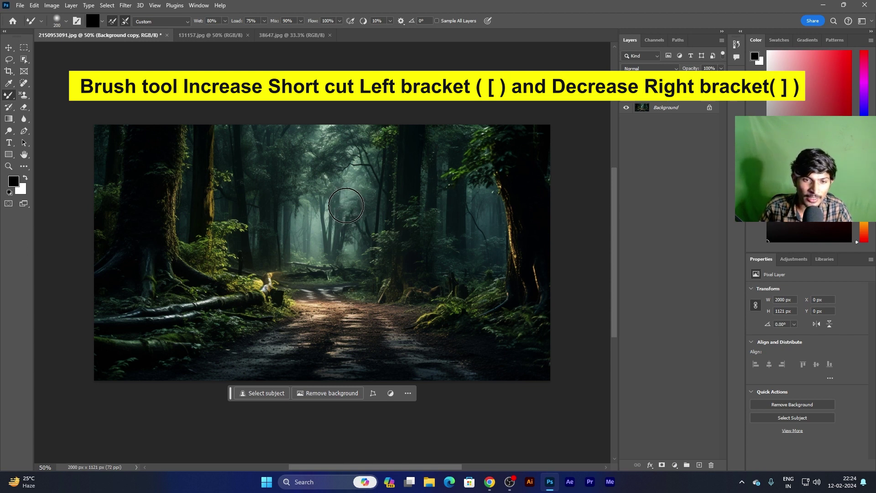
key(bracketleft)
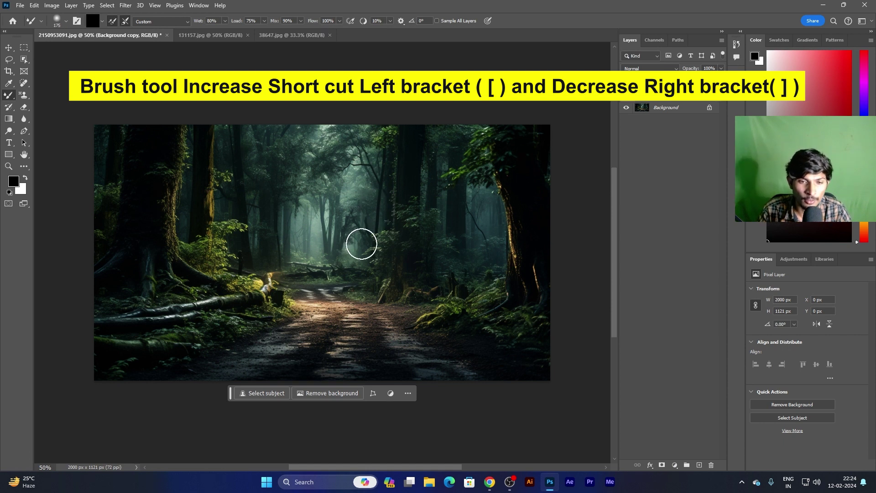
drag(450, 280, 406, 273)
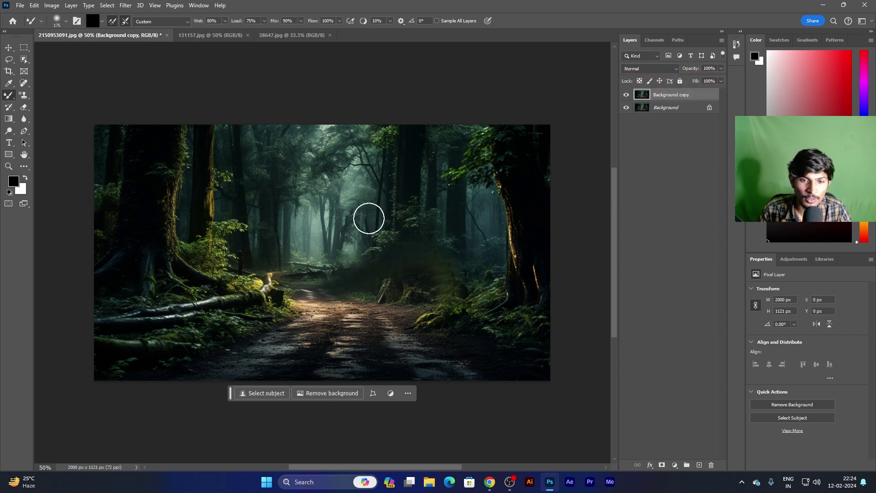
right_click(9, 98)
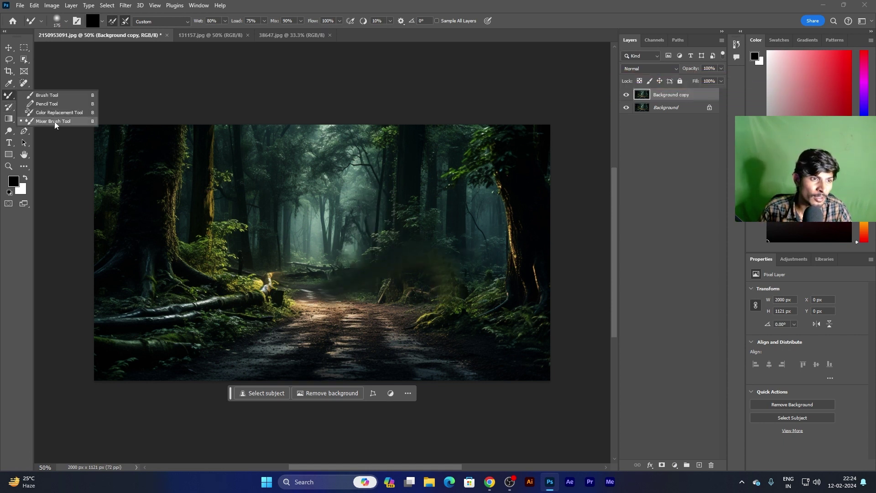
- With a smaller standard Brush, paint black strokes and a loop across the forest centre
click(56, 94)
key(bracketleft)
key(bracketleft)
key(bracketleft)
key(bracketleft)
key(bracketleft)
key(bracketleft)
key(bracketleft)
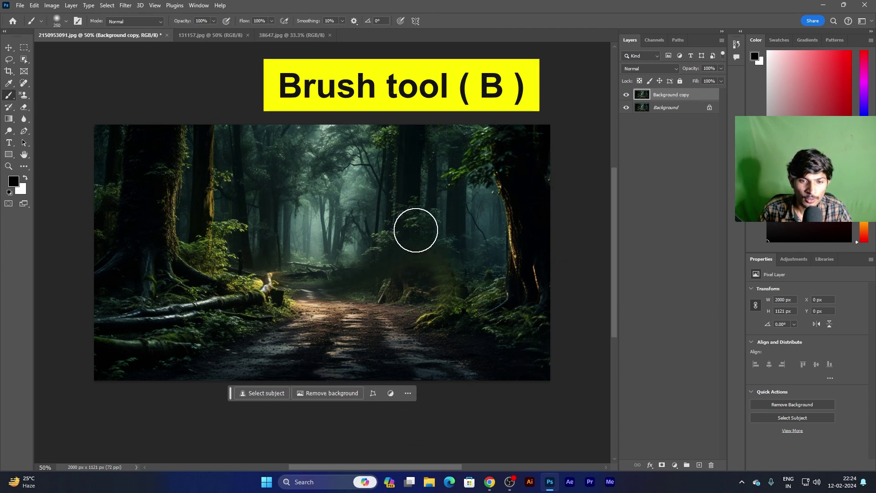
key(bracketleft)
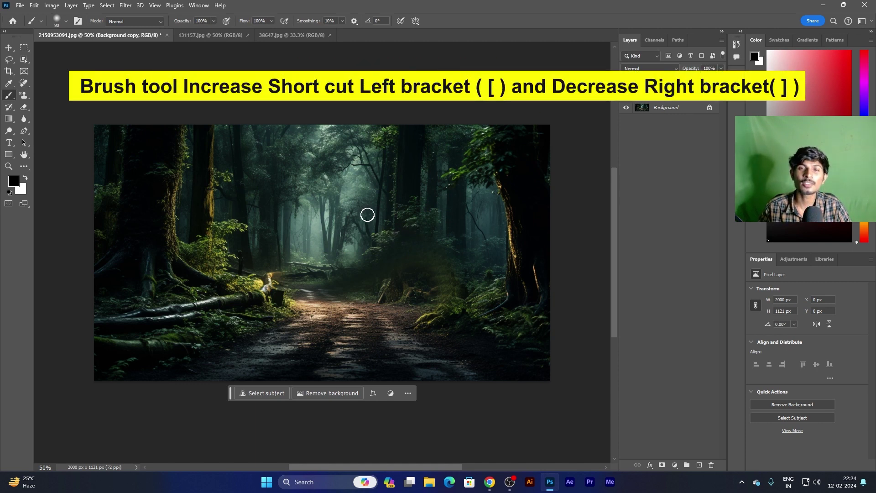
mouse_move(365, 216)
mouse_down()
mouse_move(425, 291)
mouse_move(438, 227)
mouse_move(366, 210)
mouse_move(324, 163)
mouse_up()
drag(482, 255, 422, 257)
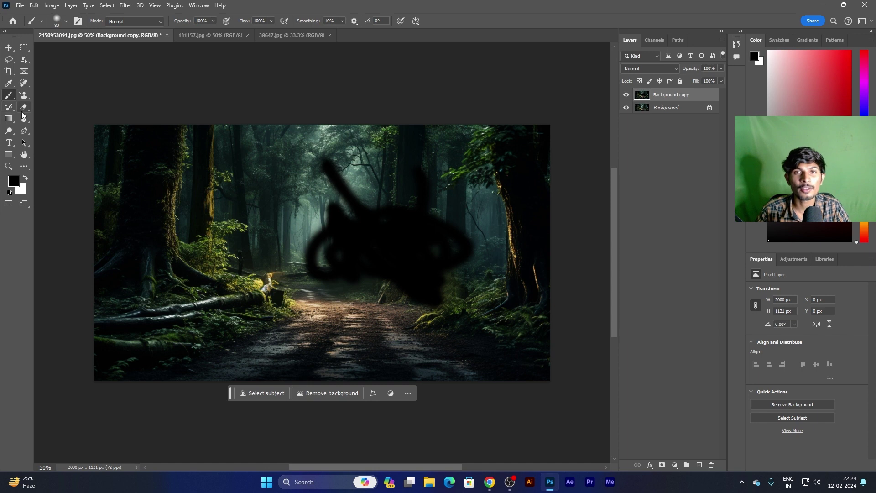
click(8, 108)
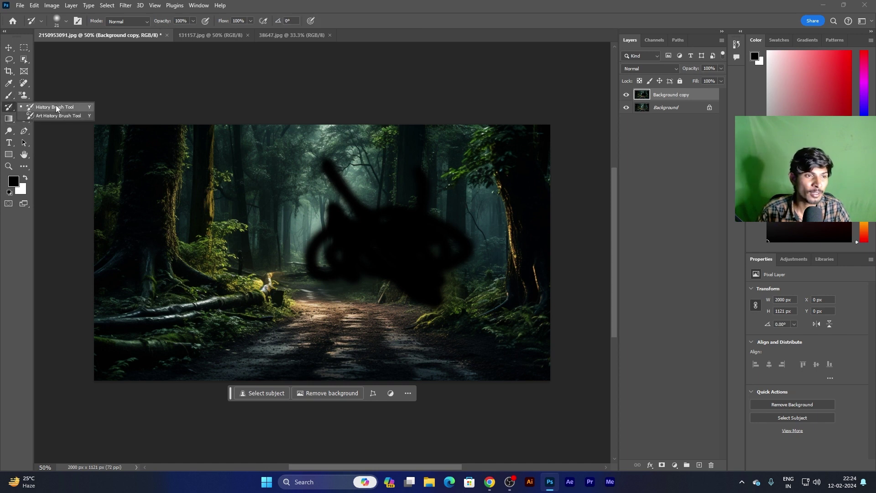
- Restore the forest over the black blob with History Brush, then smear it using Art History Brush
click(375, 176)
mouse_move(337, 185)
mouse_down()
mouse_move(403, 279)
mouse_move(356, 303)
mouse_move(381, 269)
mouse_move(376, 194)
mouse_up()
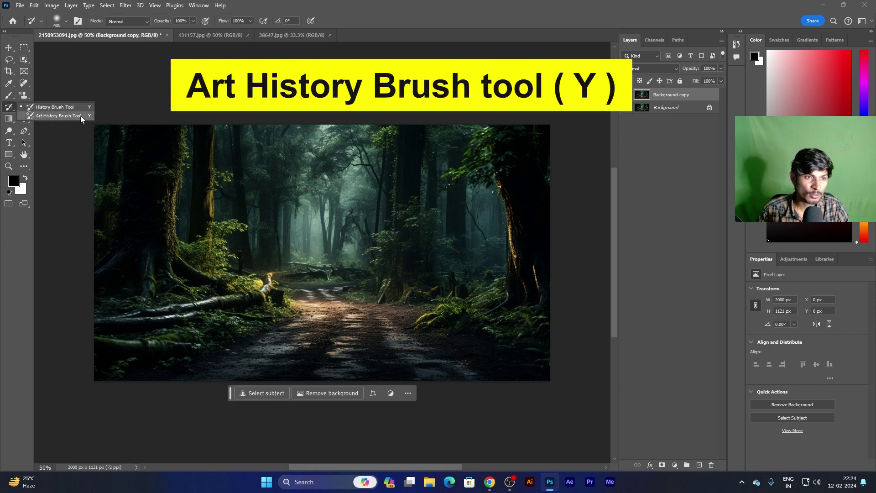
click(78, 116)
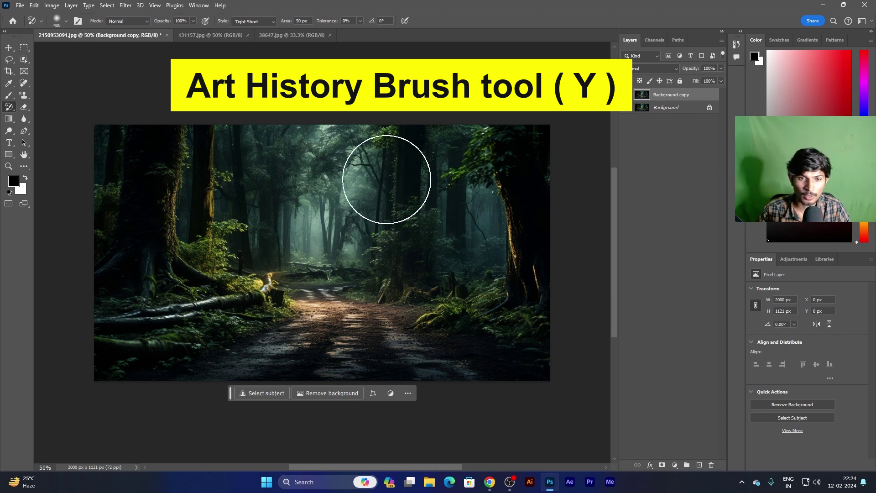
key(bracketright)
key(bracketright)
key(bracketright)
mouse_move(401, 172)
mouse_down()
mouse_move(451, 235)
mouse_move(157, 199)
mouse_move(323, 253)
mouse_move(283, 210)
mouse_move(534, 248)
mouse_move(367, 225)
mouse_move(444, 296)
mouse_up()
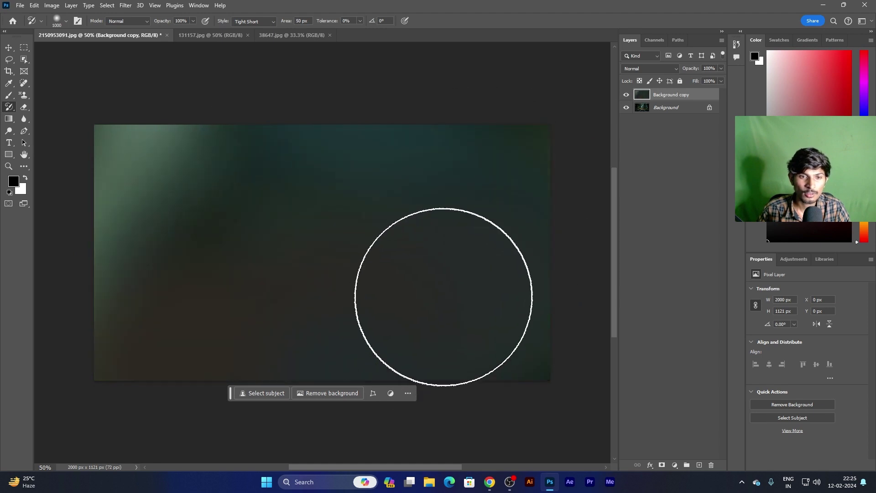
key(bracketleft)
key(bracketleft)
key(bracketleft)
key(bracketleft)
key(bracketleft)
key(bracketleft)
mouse_move(109, 191)
mouse_down()
mouse_move(295, 176)
mouse_move(325, 319)
mouse_move(289, 332)
mouse_move(264, 256)
mouse_move(328, 274)
mouse_move(234, 308)
mouse_move(328, 232)
mouse_up()
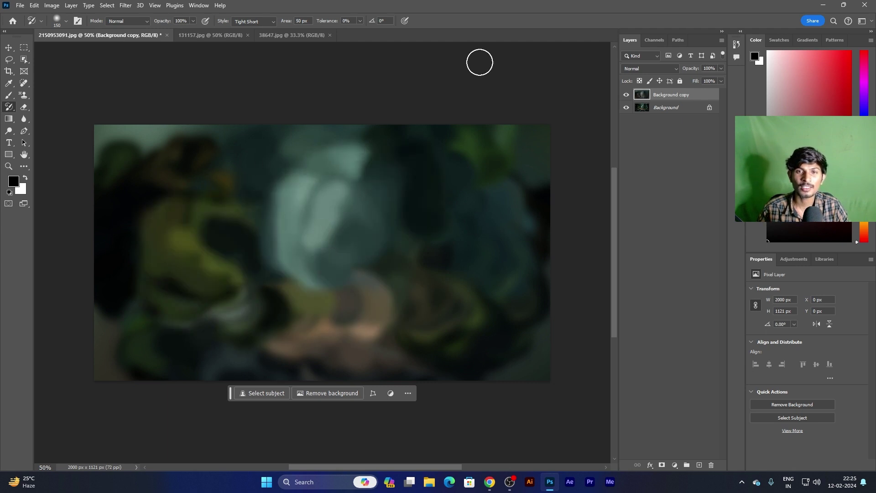
- Paint the sharp original forest back across the canvas with an enlarged History Brush
right_click(11, 109)
click(55, 108)
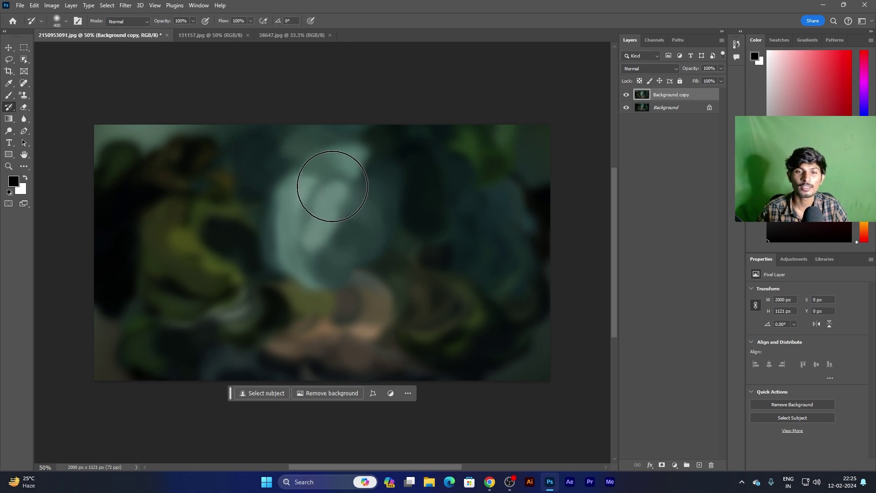
key(bracketright)
key(bracketright)
mouse_move(401, 186)
mouse_down()
mouse_move(460, 205)
mouse_move(524, 180)
mouse_move(556, 212)
mouse_move(534, 322)
mouse_move(229, 351)
mouse_move(128, 336)
mouse_move(134, 215)
mouse_move(66, 117)
mouse_up()
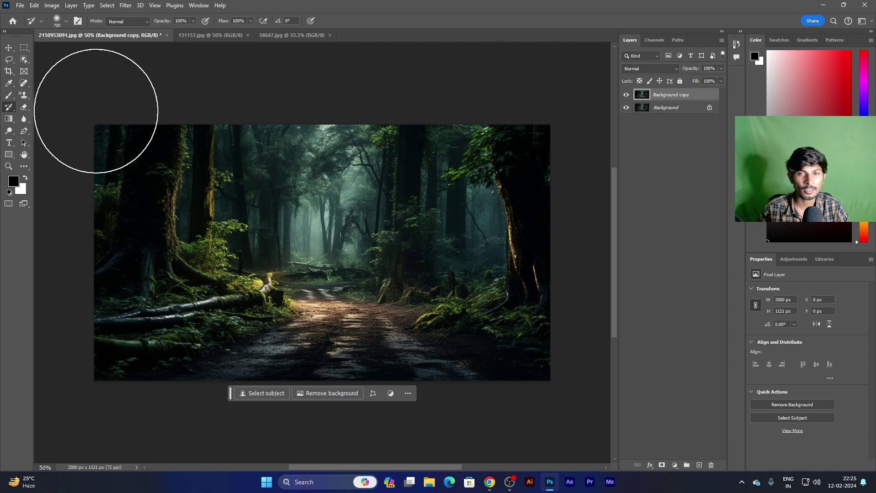
- Erase the photo from the copy layer with the plain Eraser
click(24, 105)
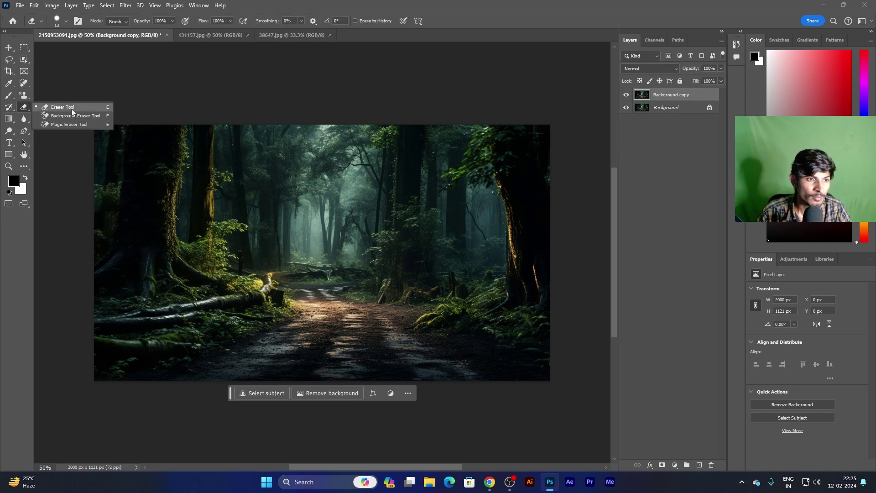
click(79, 108)
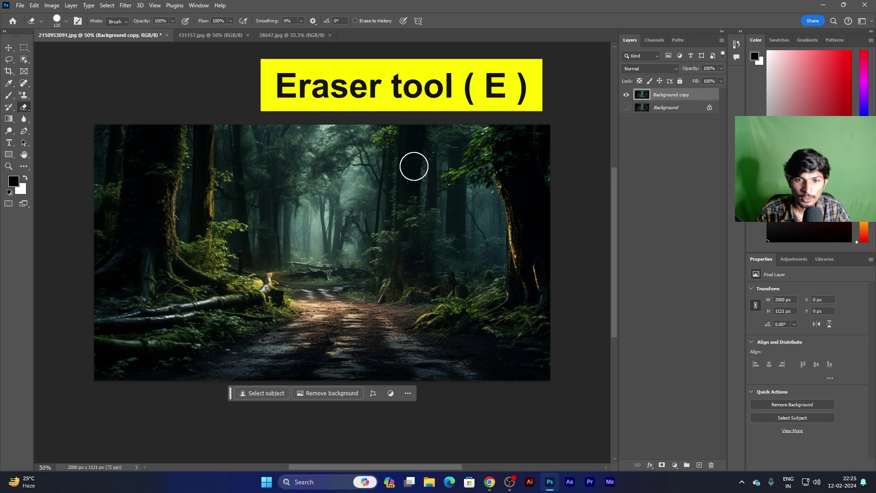
mouse_move(513, 154)
mouse_down()
mouse_move(551, 176)
mouse_move(528, 362)
mouse_move(513, 166)
mouse_move(487, 153)
mouse_move(176, 102)
mouse_move(123, 153)
mouse_move(96, 377)
mouse_move(133, 290)
mouse_move(246, 211)
mouse_move(391, 212)
mouse_move(306, 209)
mouse_move(429, 347)
mouse_move(403, 355)
mouse_up()
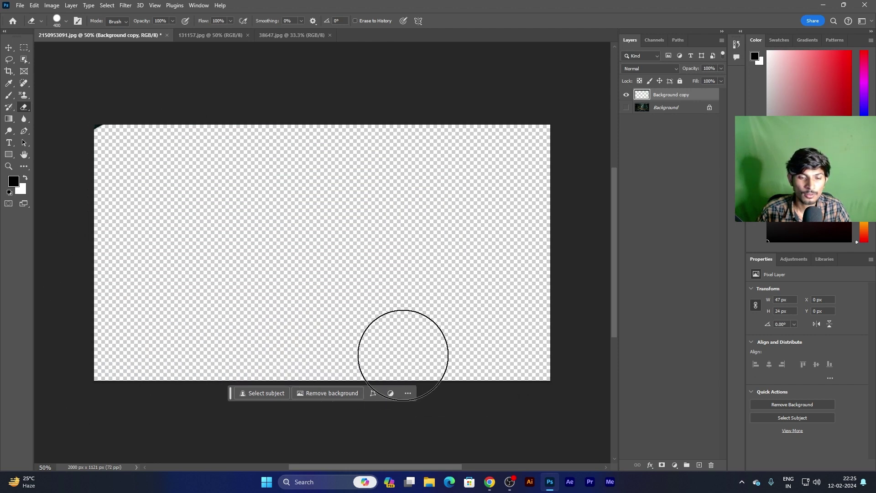
- Paint the erased photo back onto the copy layer with the History Brush
right_click(7, 111)
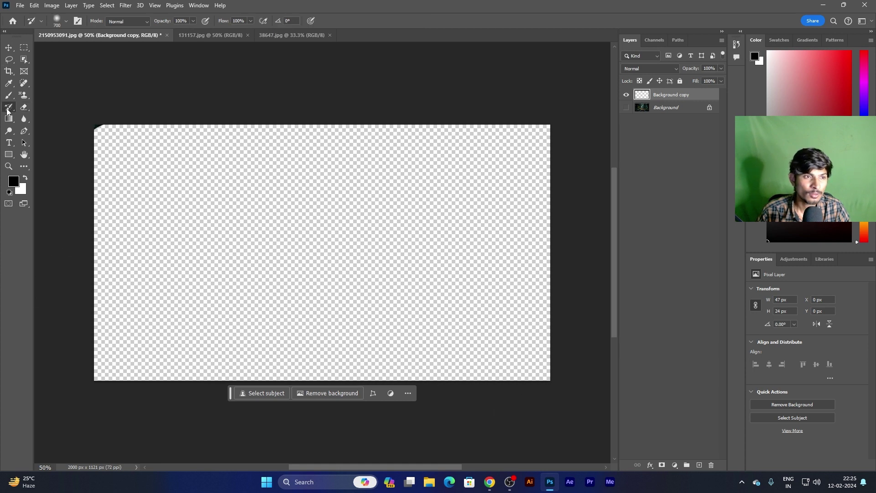
click(41, 108)
mouse_move(151, 151)
mouse_down()
mouse_move(137, 235)
mouse_move(137, 152)
mouse_move(172, 108)
mouse_move(153, 152)
mouse_move(133, 312)
mouse_move(459, 362)
mouse_move(449, 322)
mouse_move(616, 411)
mouse_move(543, 186)
mouse_move(563, 29)
mouse_move(247, 117)
mouse_move(587, 196)
mouse_move(212, 173)
mouse_up()
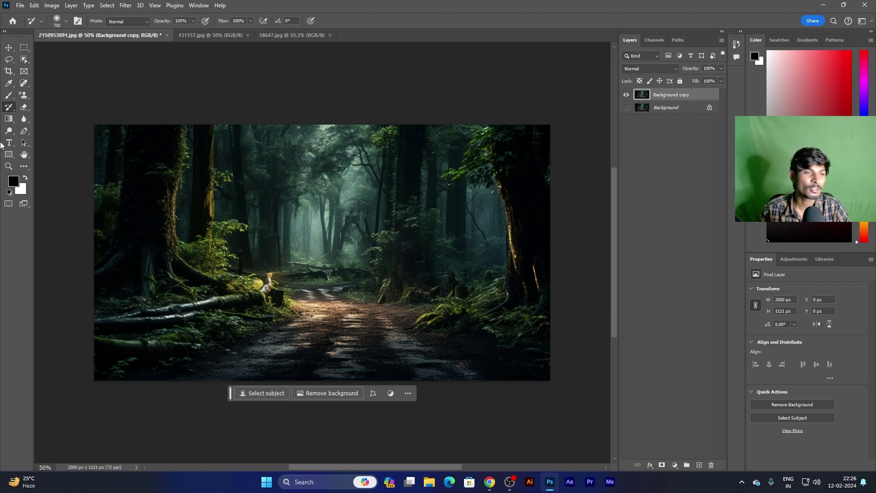
- Erase the upper-left and upper-right forest to transparency with the Background Eraser
click(24, 109)
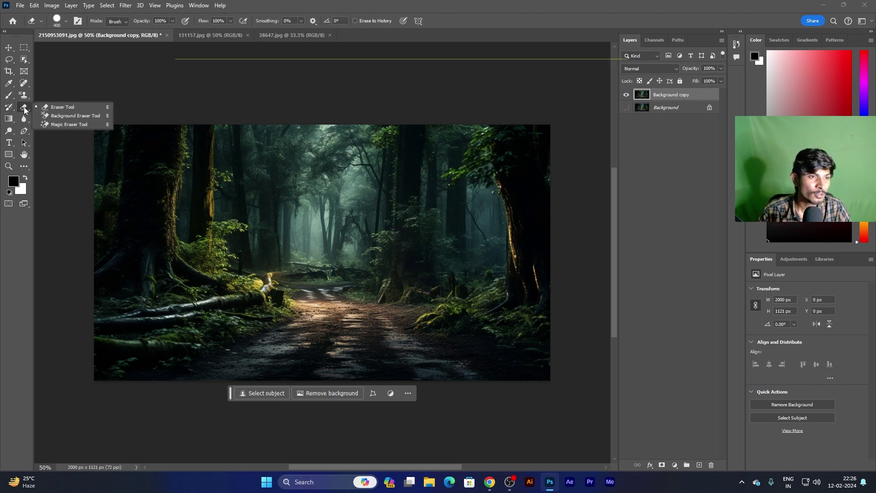
click(59, 116)
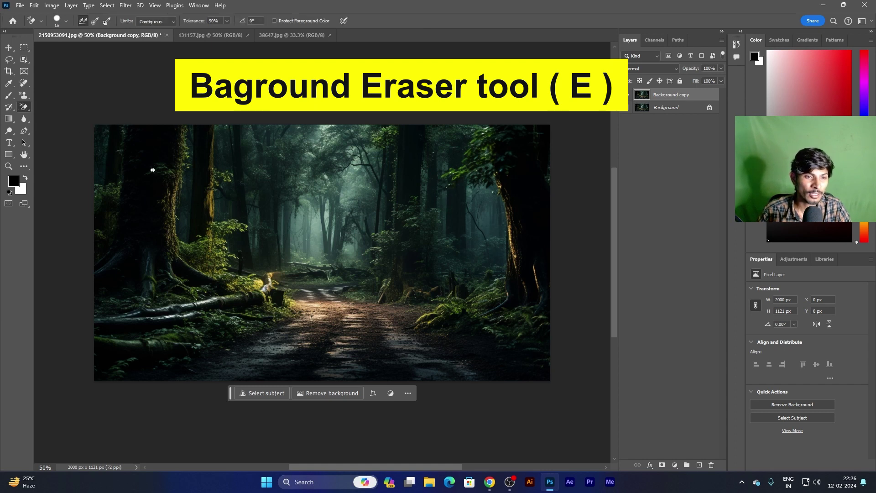
mouse_move(155, 161)
mouse_down()
mouse_move(168, 97)
mouse_move(274, 157)
mouse_move(269, 137)
mouse_move(285, 190)
mouse_move(361, 210)
mouse_move(209, 247)
mouse_move(118, 196)
mouse_move(140, 299)
mouse_move(196, 307)
mouse_move(340, 288)
mouse_move(241, 283)
mouse_move(391, 235)
mouse_move(336, 234)
mouse_up()
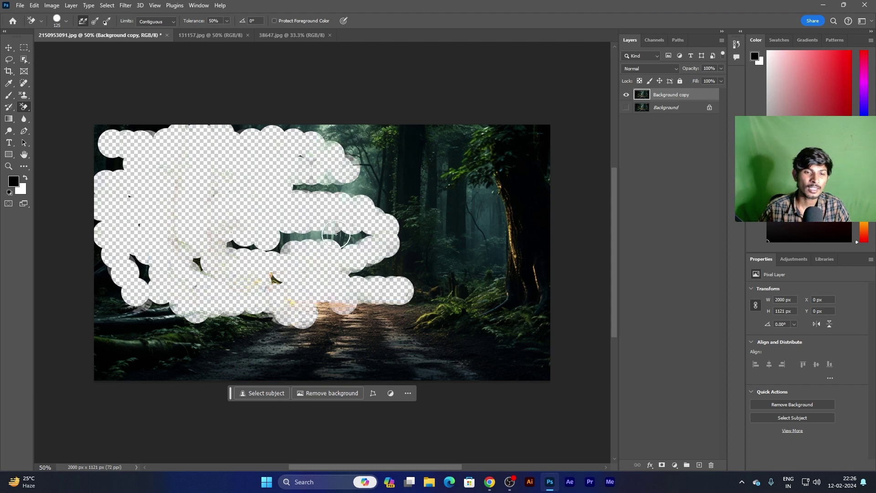
mouse_move(408, 181)
mouse_down()
mouse_move(553, 131)
mouse_move(500, 190)
mouse_move(485, 136)
mouse_move(422, 167)
mouse_move(320, 173)
mouse_up()
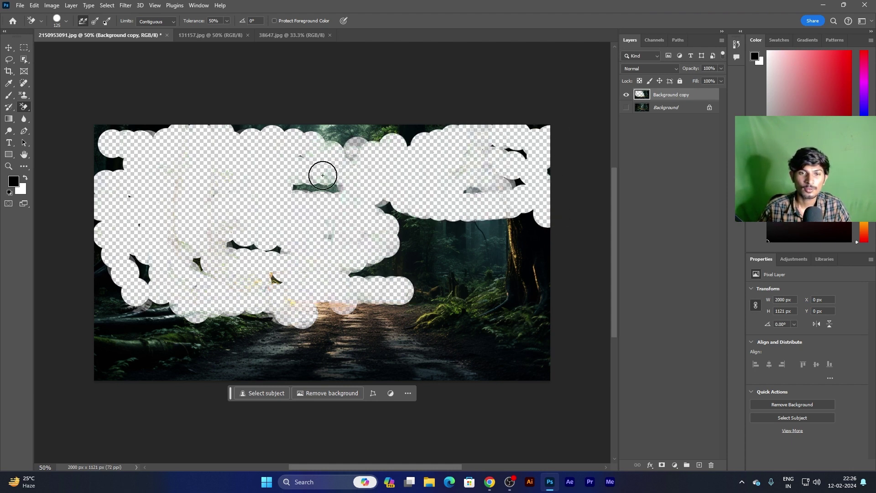
- Restore the erased left half and remaining patches with the History Brush
click(10, 109)
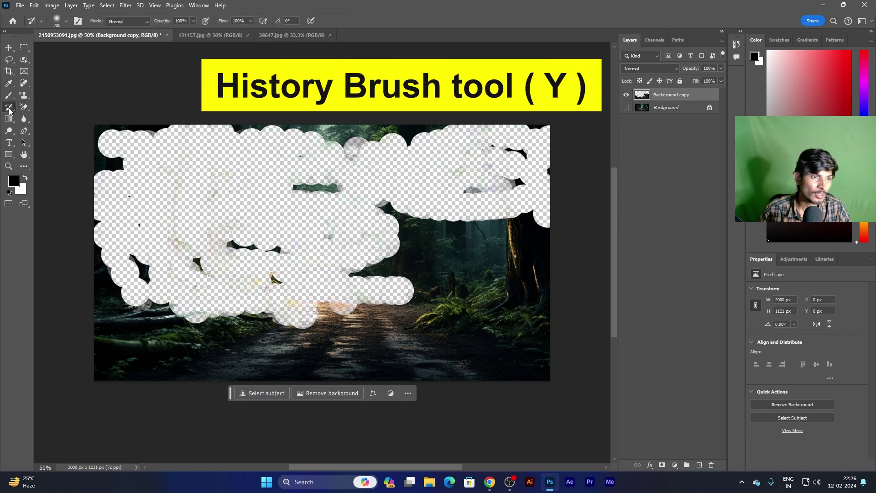
mouse_move(178, 150)
mouse_down()
mouse_move(94, 147)
mouse_move(118, 293)
mouse_move(149, 289)
mouse_up()
mouse_move(284, 228)
mouse_down()
mouse_move(453, 98)
mouse_move(596, 156)
mouse_move(508, 220)
mouse_move(264, 301)
mouse_up()
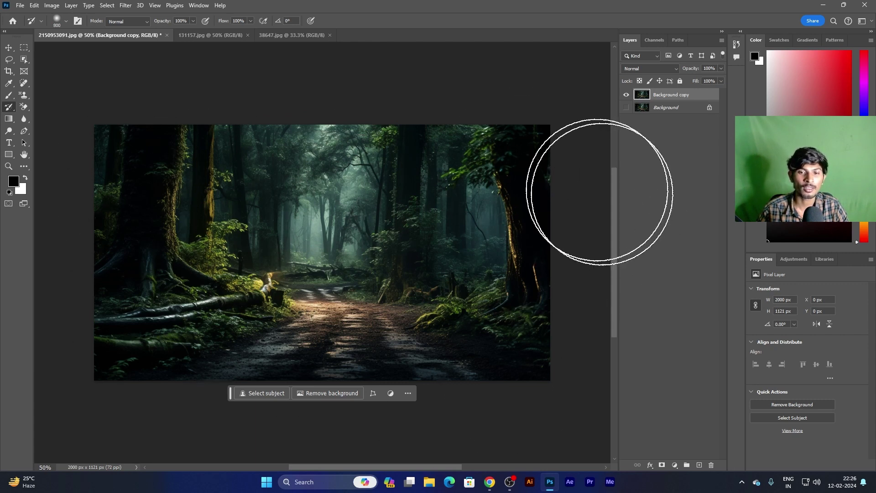
click(25, 106)
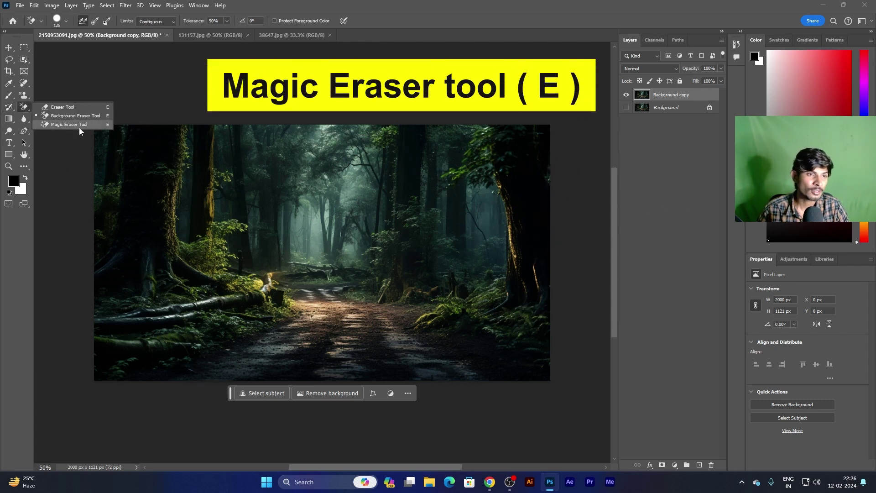
click(69, 124)
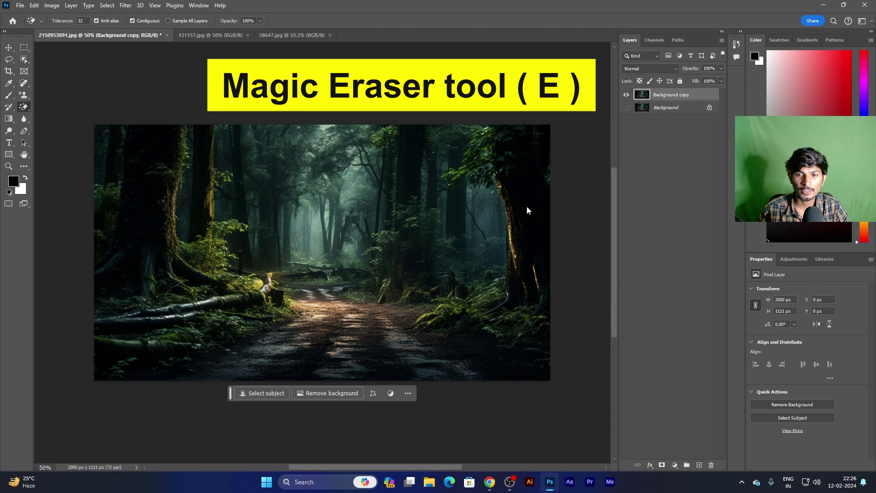
click(527, 206)
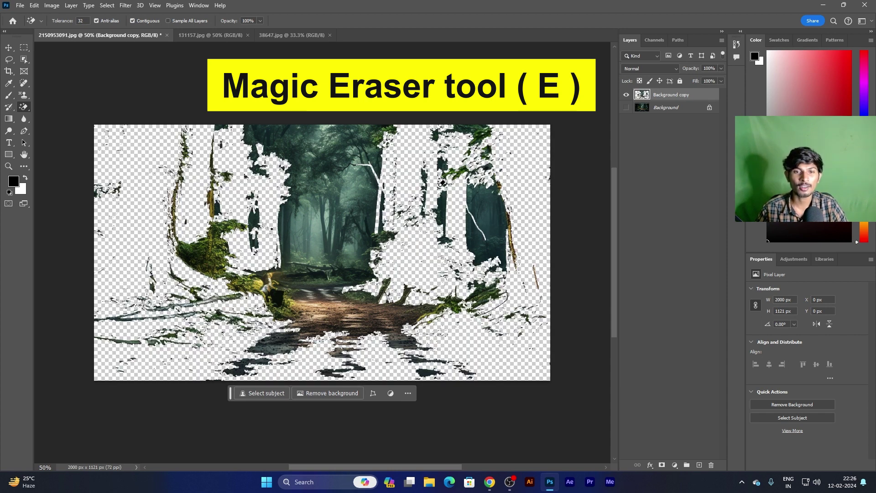
click(477, 203)
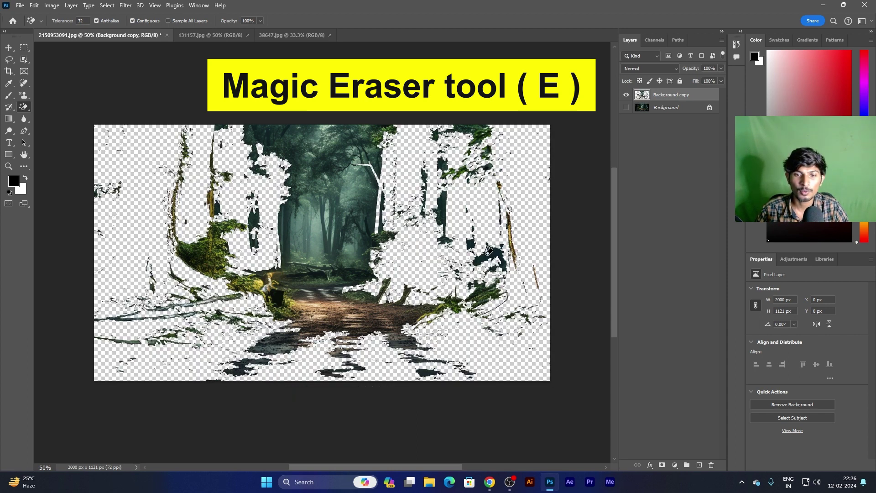
click(344, 211)
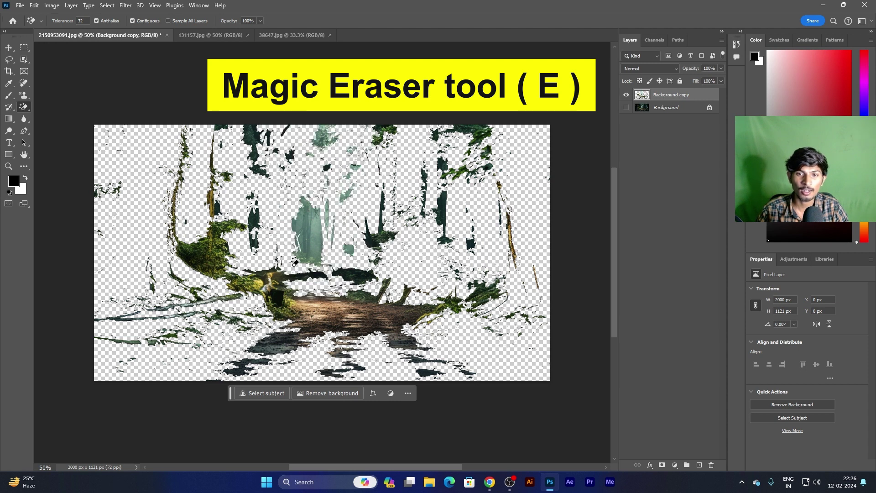
click(300, 244)
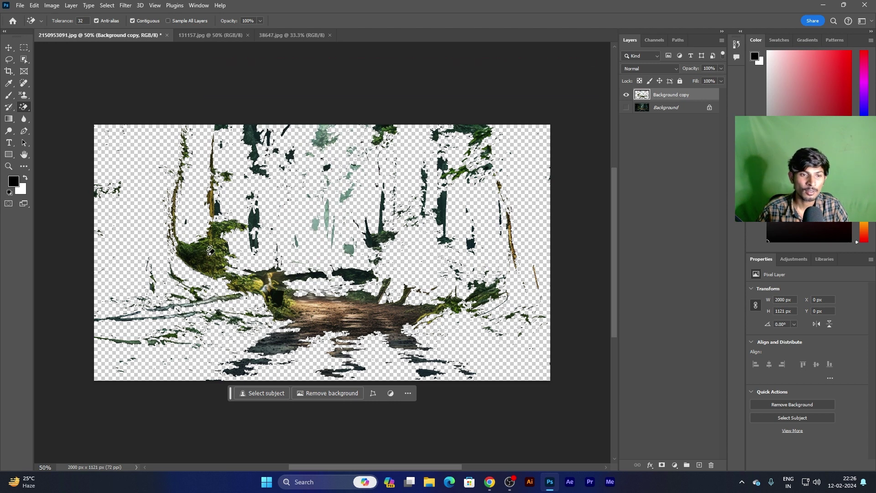
click(359, 309)
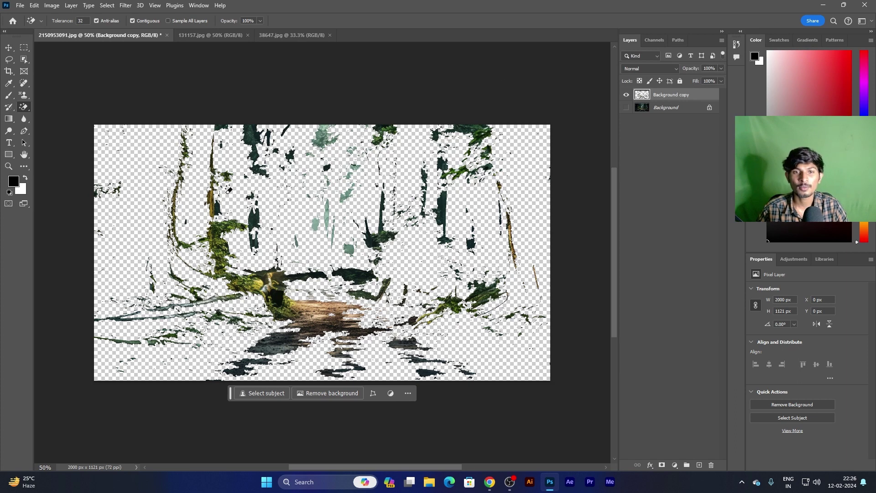
click(8, 107)
click(53, 106)
mouse_move(121, 137)
mouse_down()
mouse_move(147, 313)
mouse_move(118, 88)
mouse_move(234, 153)
mouse_move(470, 166)
mouse_move(518, 273)
mouse_move(518, 322)
mouse_up()
mouse_move(348, 315)
mouse_down()
mouse_move(497, 313)
mouse_move(204, 343)
mouse_move(255, 279)
mouse_move(130, 340)
mouse_move(197, 313)
mouse_move(107, 361)
mouse_up()
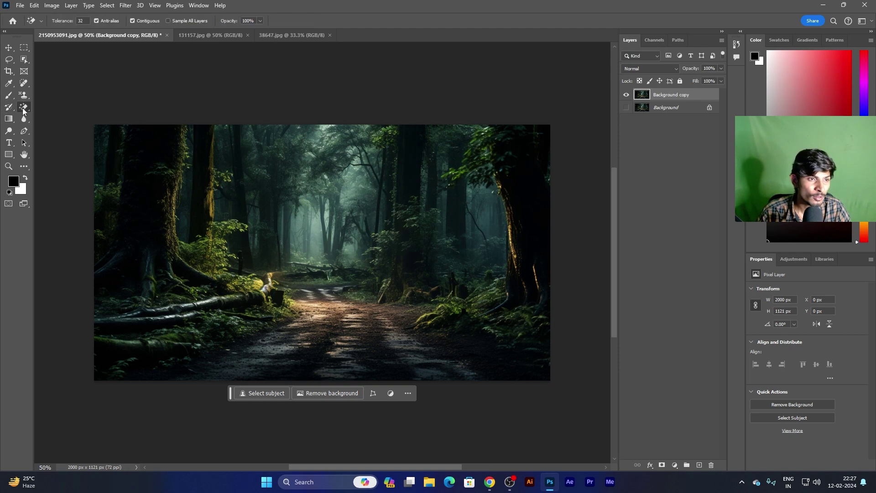
drag(23, 108, 64, 125)
click(7, 122)
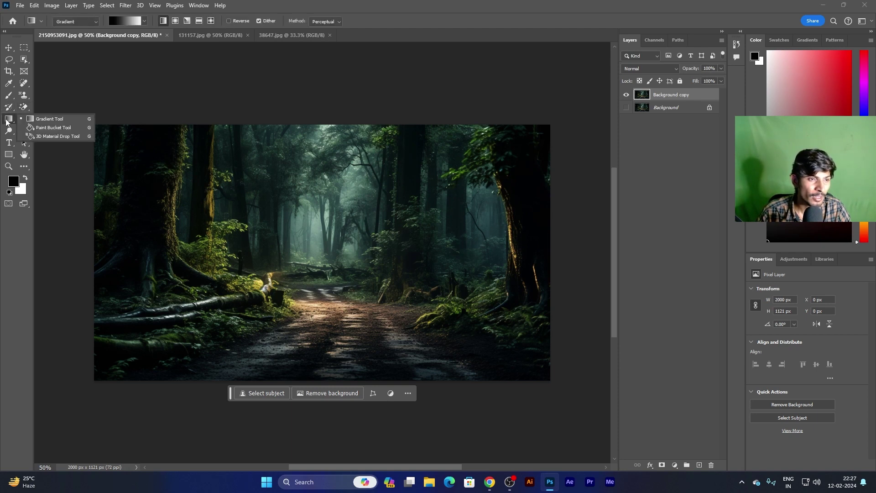
click(21, 110)
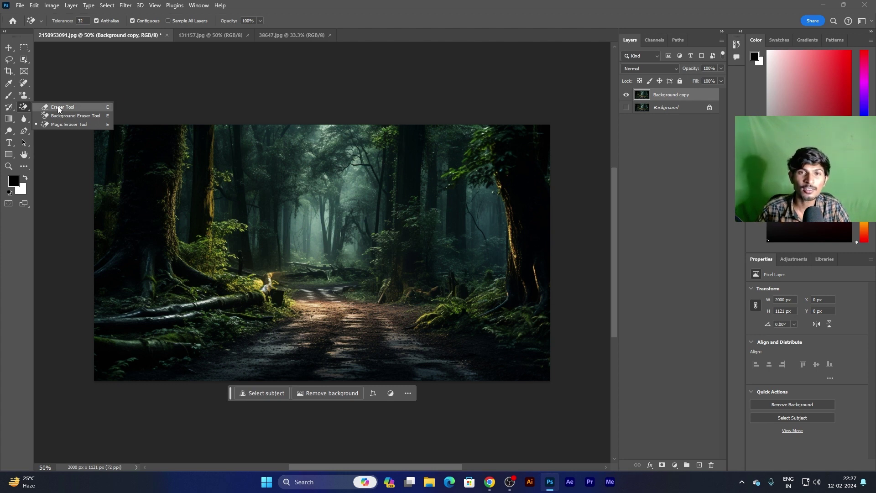
click(76, 108)
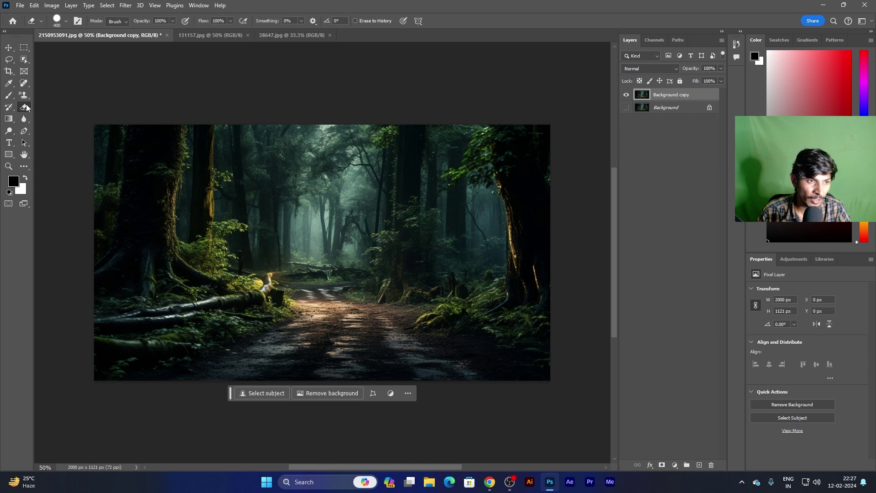
right_click(26, 108)
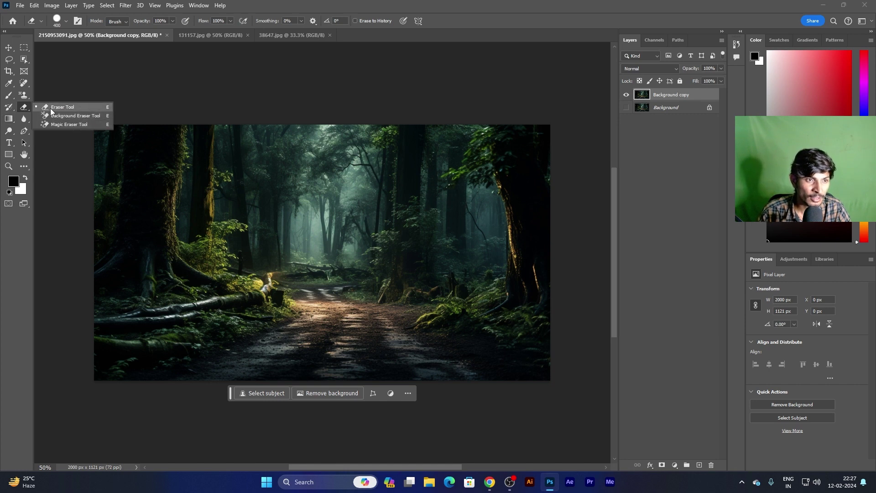
click(50, 108)
right_click(28, 107)
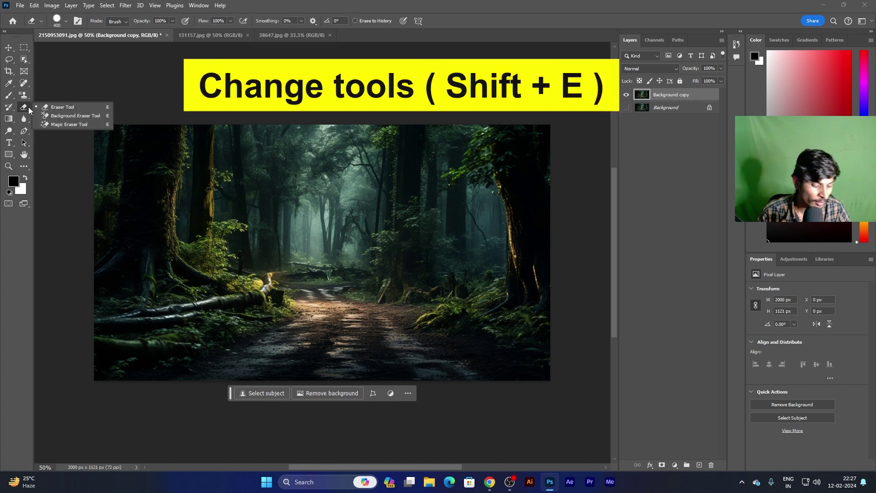
key(shift+e)
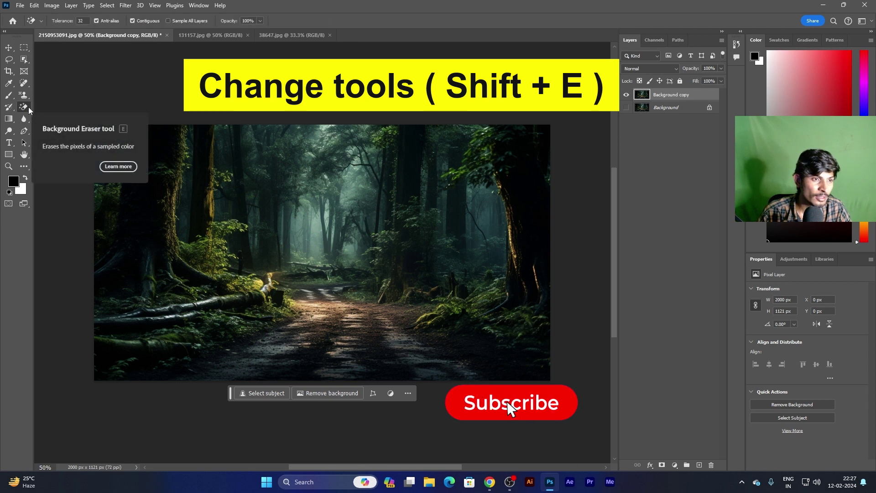
key(shift+e)
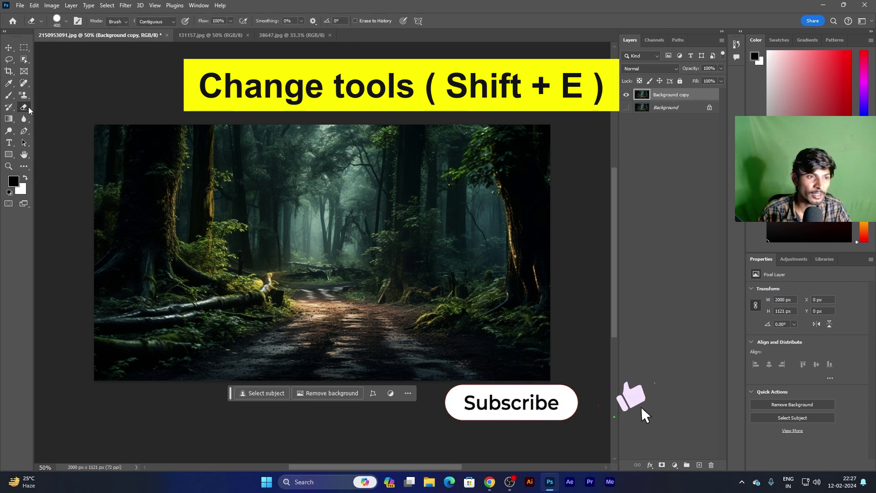
key(shift+e)
key(shift+e)
key(shift+e)
key(shift+e)
key(shift+e)
key(shift+e)
key(shift+e)
key(shift+e)
click(5, 107)
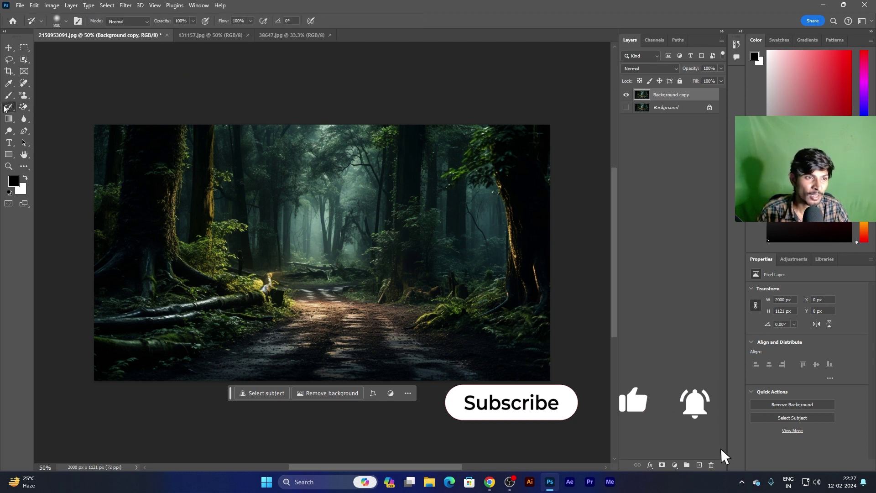
right_click(5, 107)
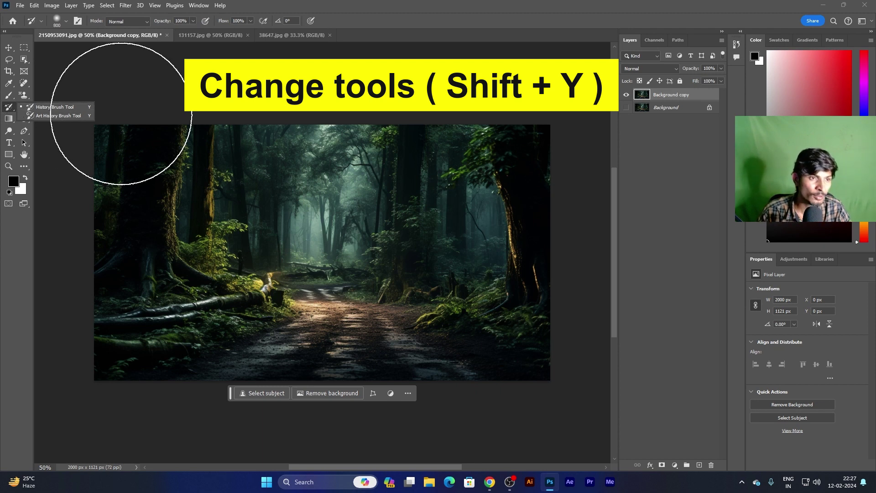
click(121, 114)
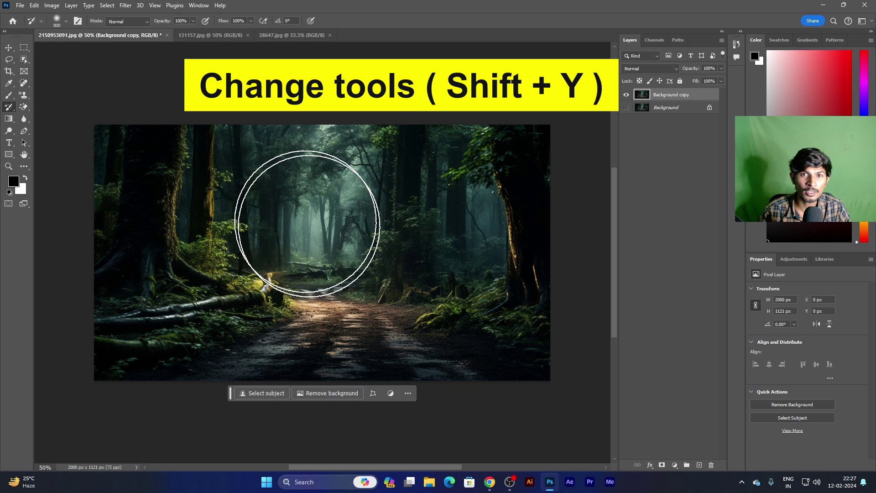
key(shift+y)
key(shift+y)
key(shift+y)
key(shift+y)
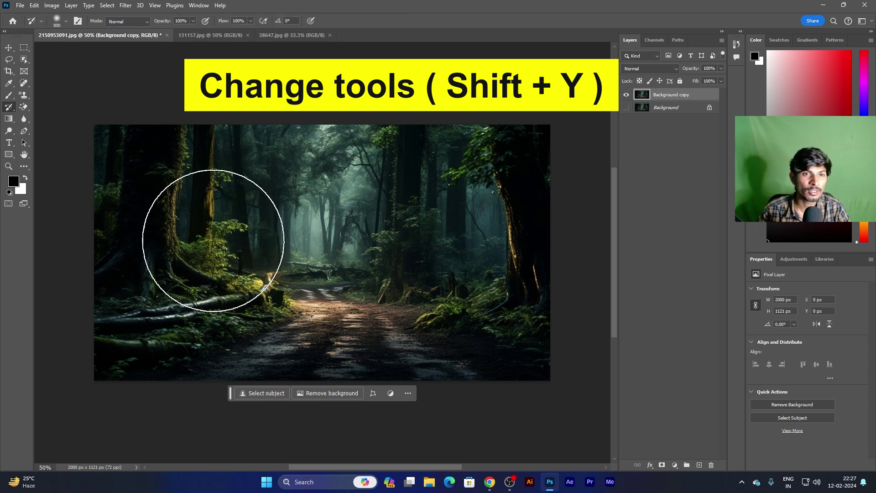
key(shift+y)
key(shift+y)
key(shift+y)
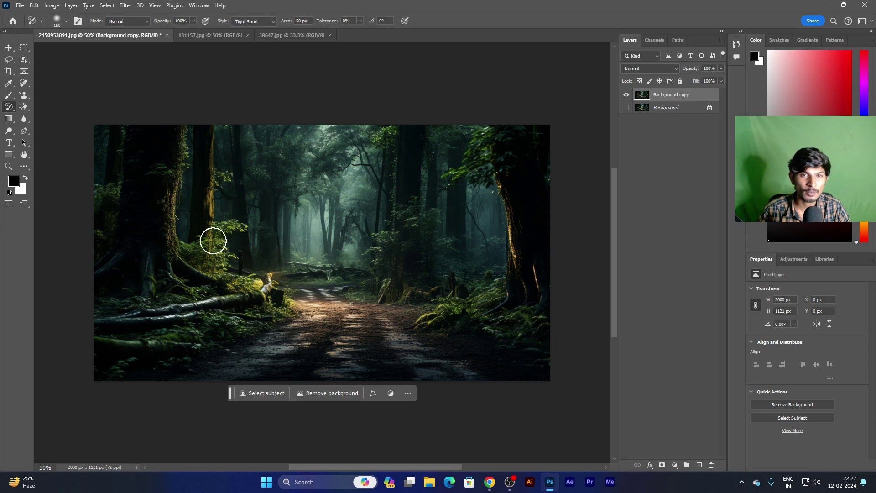
key(shift+y)
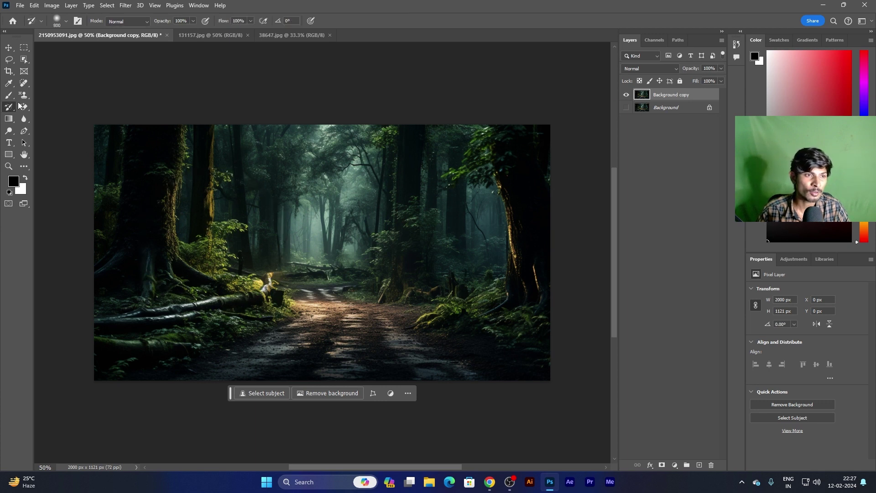
click(23, 107)
- Draw a black-to-white Gradient from near the top to the bottom of the photo
click(8, 120)
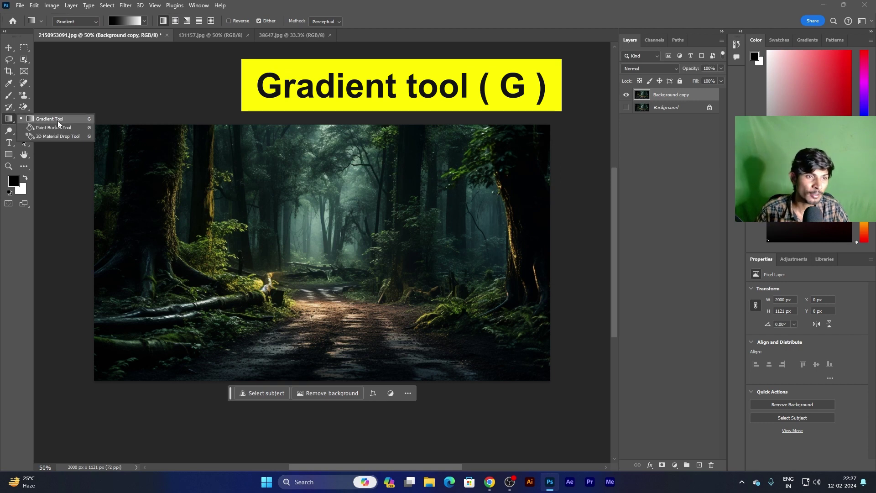
click(62, 117)
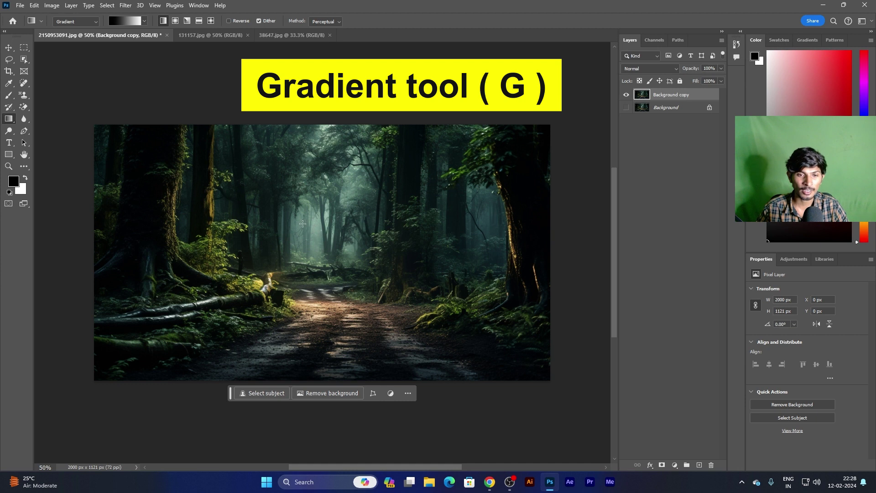
mouse_move(408, 153)
mouse_down()
mouse_move(295, 362)
mouse_move(381, 367)
mouse_up()
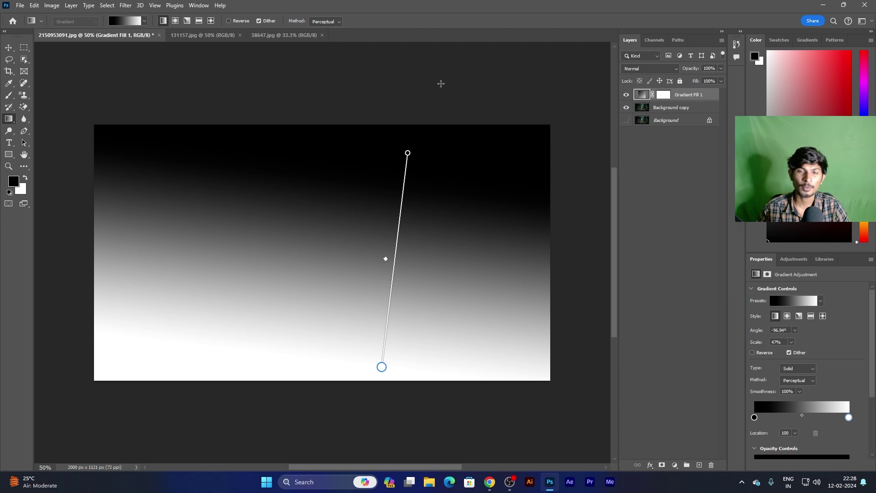
- Make the gradient's top stop red and bottom stop yellow, then drag its ends diagonally
double_click(408, 154)
drag(379, 145, 497, 99)
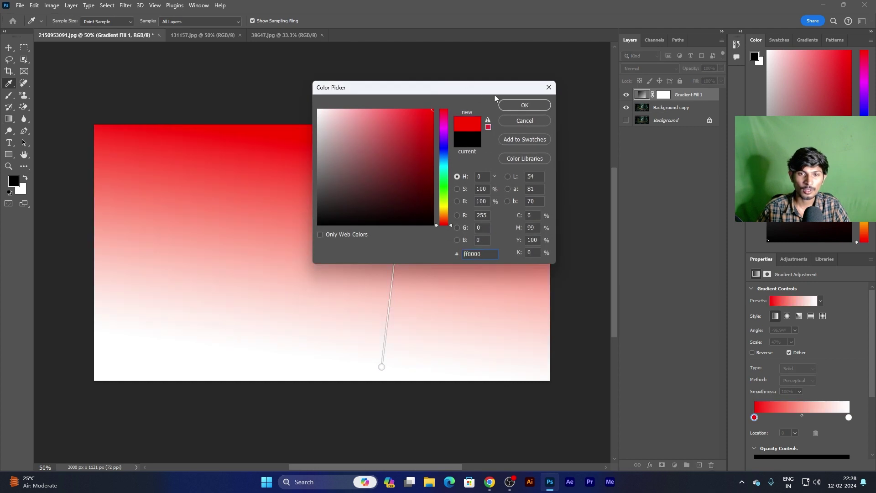
click(512, 107)
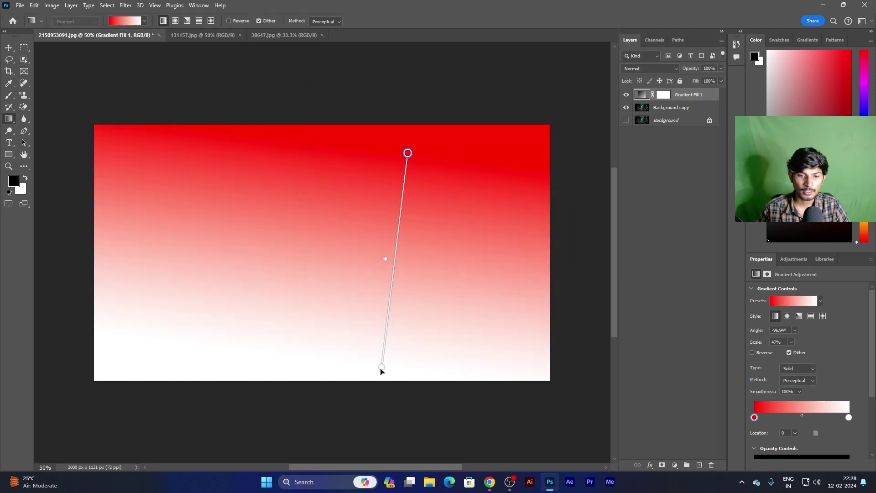
double_click(382, 368)
click(442, 209)
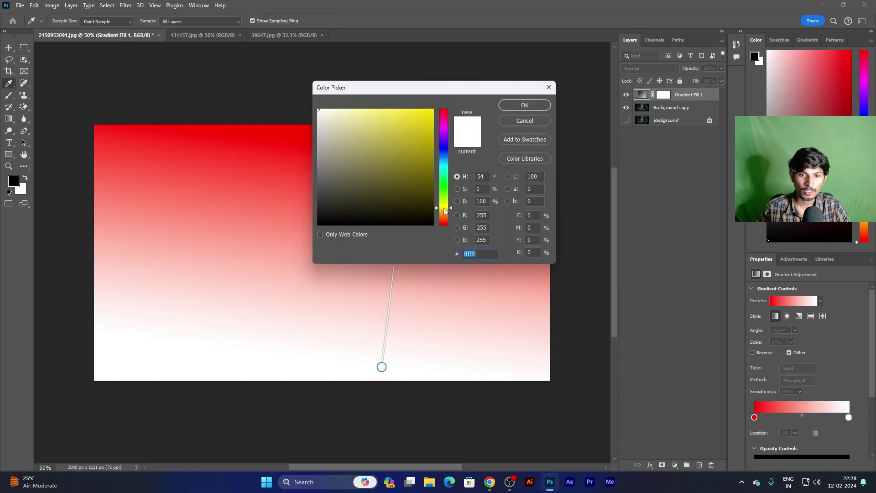
click(433, 110)
click(516, 106)
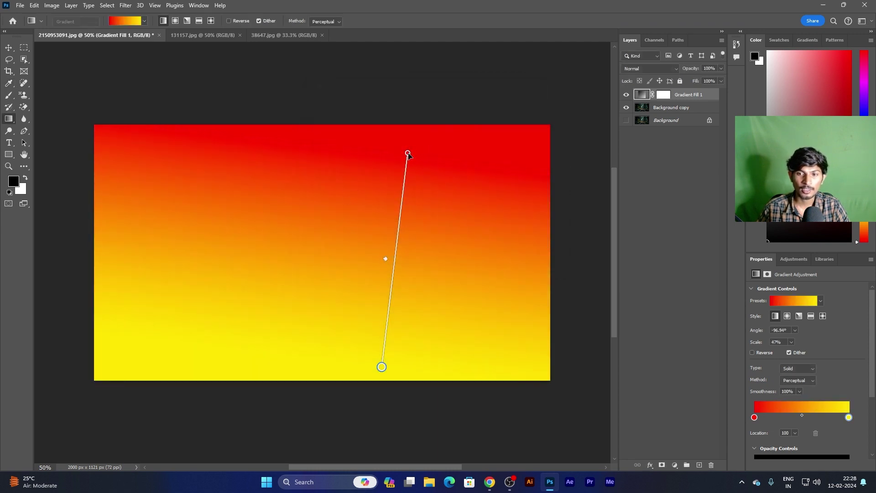
mouse_move(408, 154)
mouse_down()
mouse_move(317, 254)
mouse_move(146, 191)
mouse_up()
mouse_move(381, 367)
mouse_down()
mouse_move(351, 238)
mouse_move(495, 264)
mouse_move(464, 356)
mouse_move(557, 343)
mouse_move(363, 322)
mouse_move(492, 308)
mouse_move(508, 337)
mouse_up()
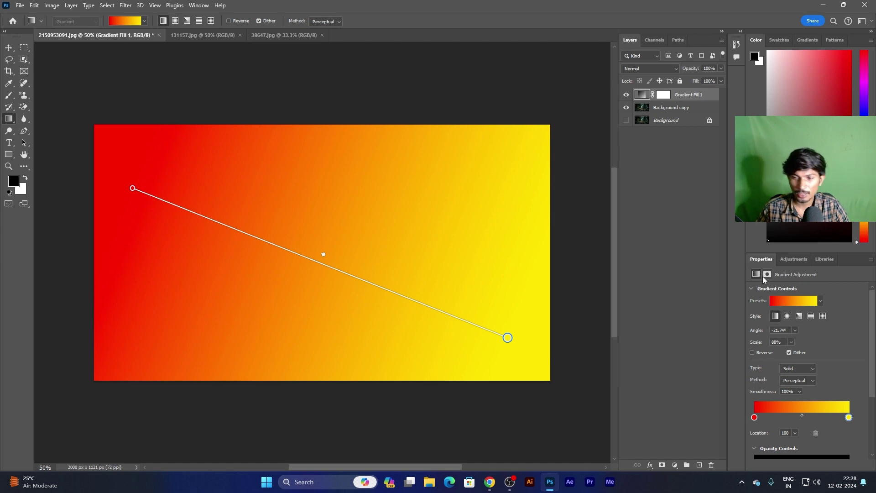
- Try the radial, angle, reflected and diamond gradient styles, ending on Linear
click(787, 317)
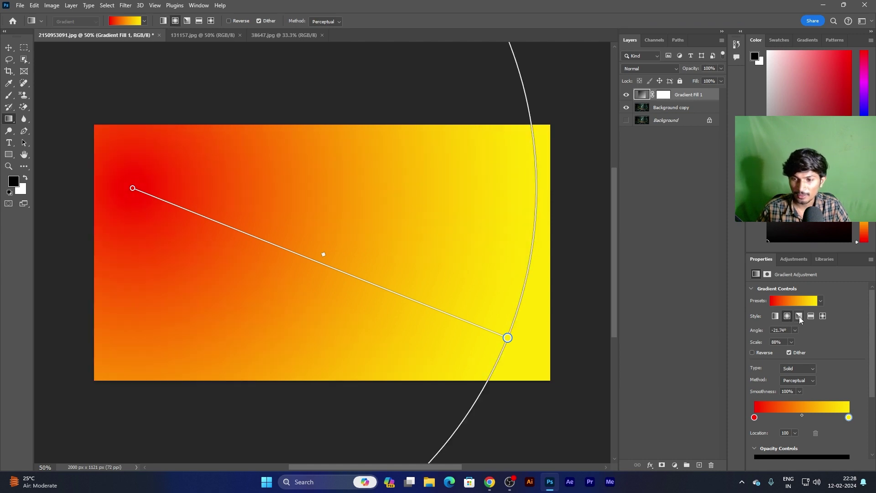
click(798, 317)
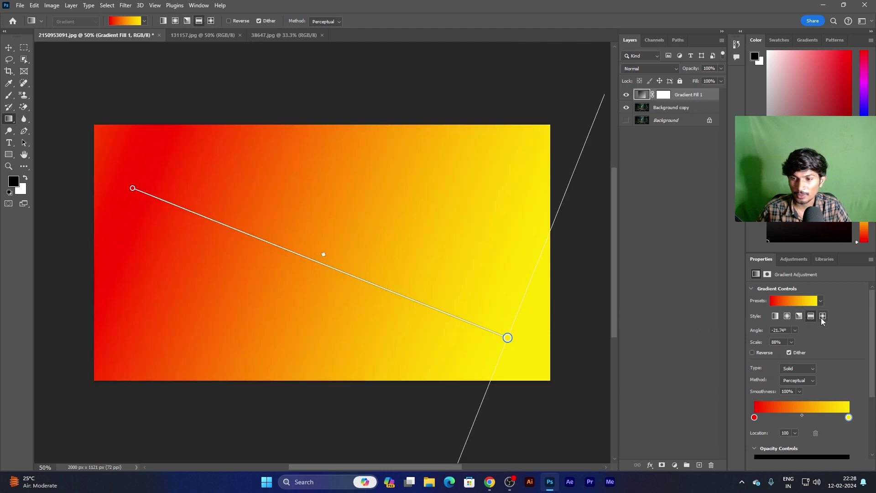
click(823, 317)
click(774, 315)
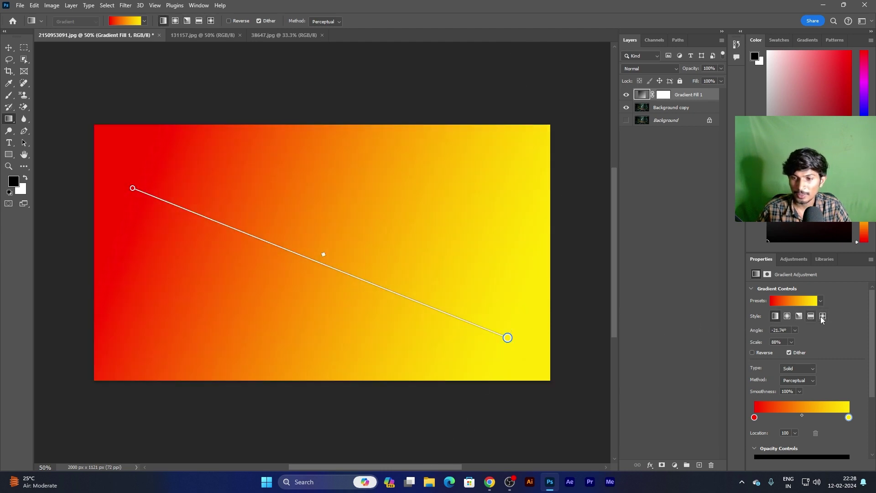
click(822, 317)
click(798, 317)
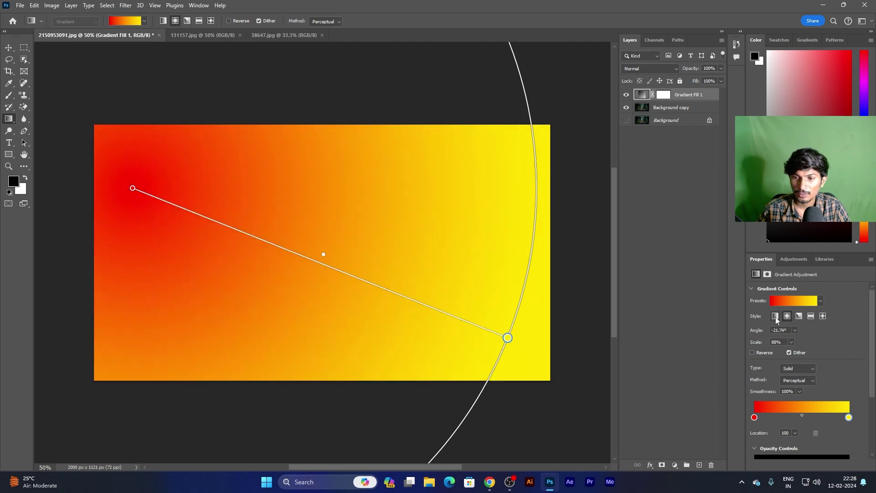
click(774, 316)
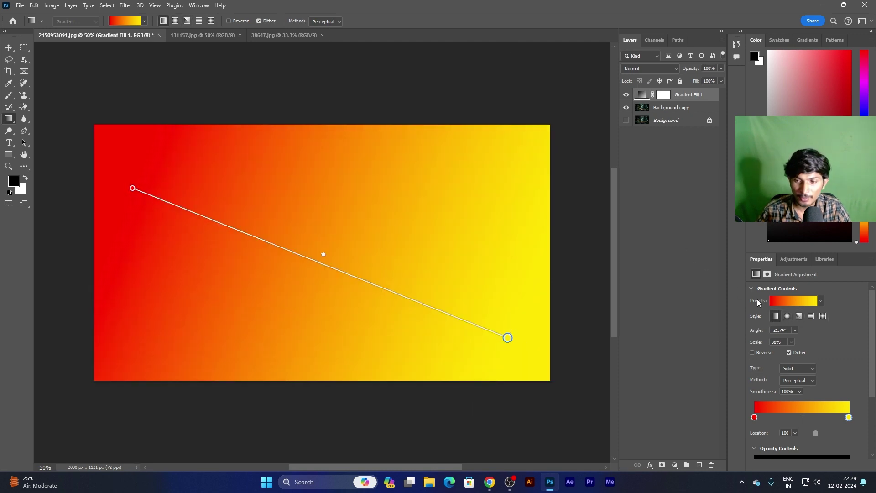
- Apply the three-colour teal, blue and cyan preset from the Blues gradient presets
click(820, 301)
click(756, 320)
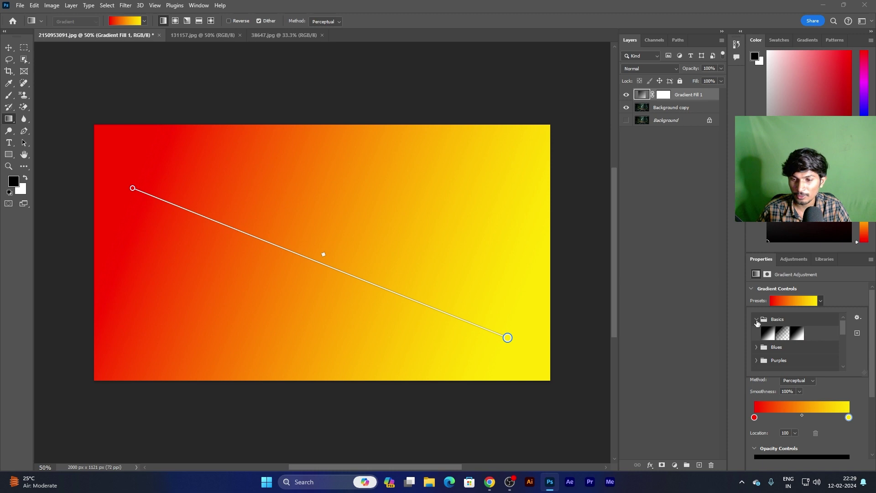
click(757, 348)
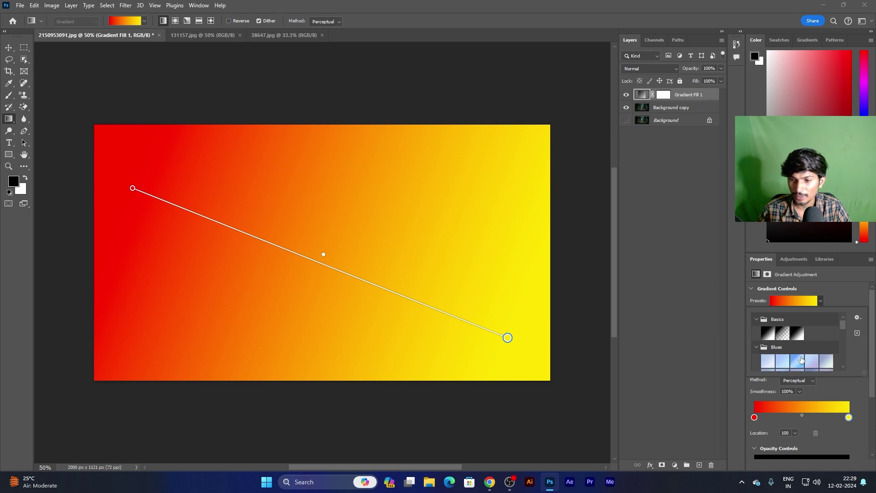
click(802, 360)
click(769, 360)
scroll(797, 347, down, 2)
scroll(798, 340, down, 1)
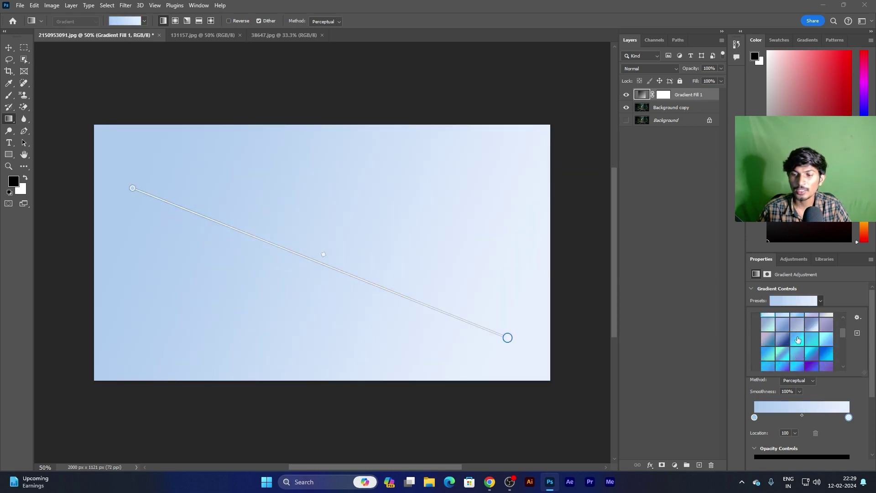
click(797, 340)
click(783, 355)
click(800, 355)
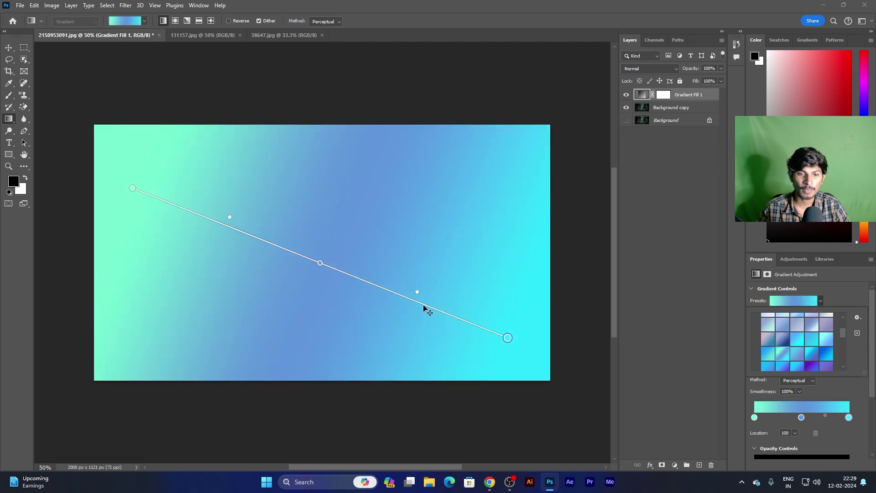
- Remove the middle colour stop and set the gradient's end colour to yellow
mouse_move(320, 263)
mouse_down()
mouse_move(542, 338)
mouse_move(521, 332)
mouse_up()
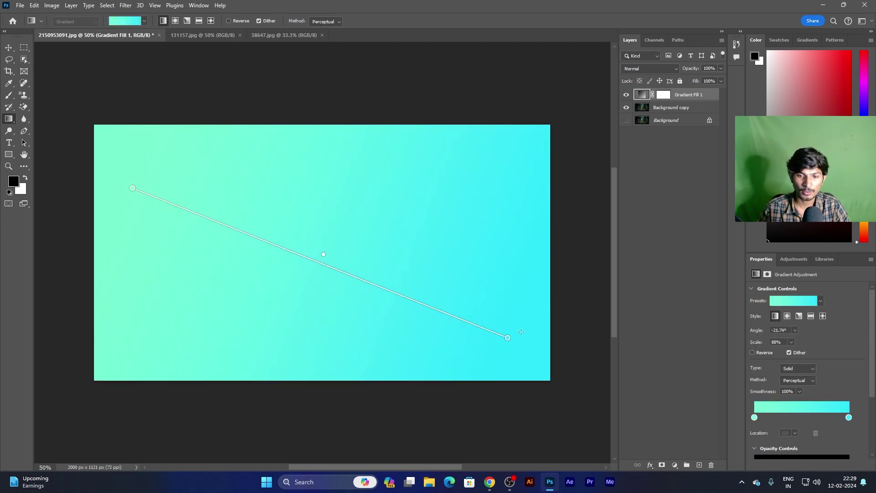
double_click(508, 338)
drag(443, 166, 443, 206)
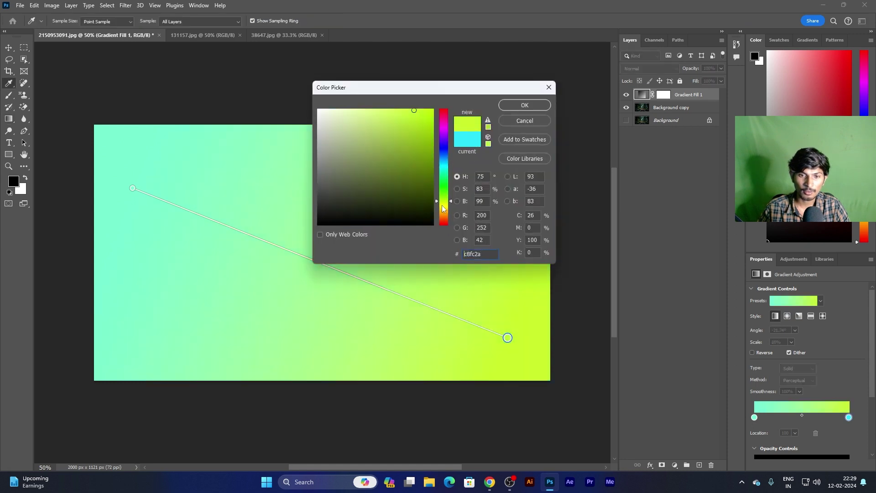
click(524, 106)
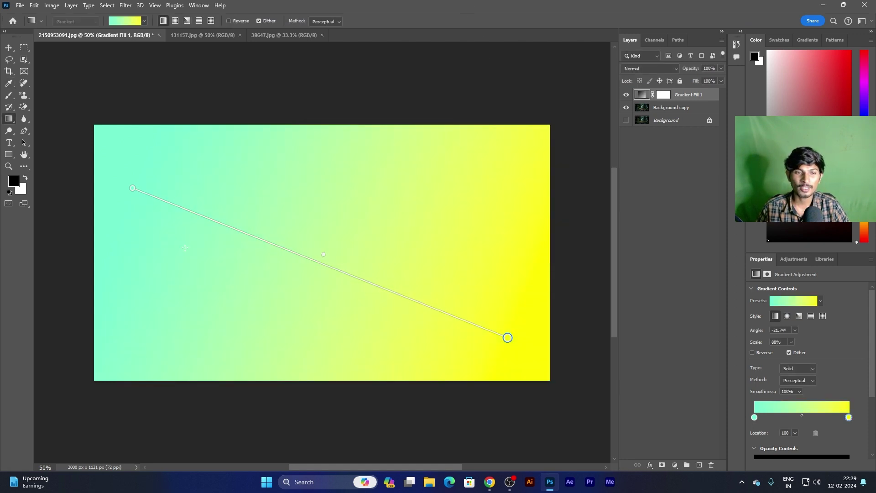
- Try white for the gradient's start colour, then cancel the change
double_click(132, 189)
drag(321, 171, 318, 110)
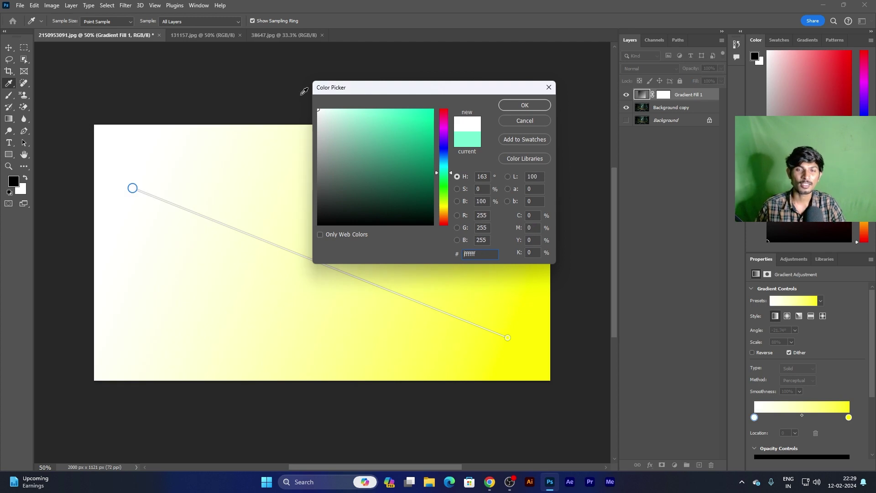
click(525, 121)
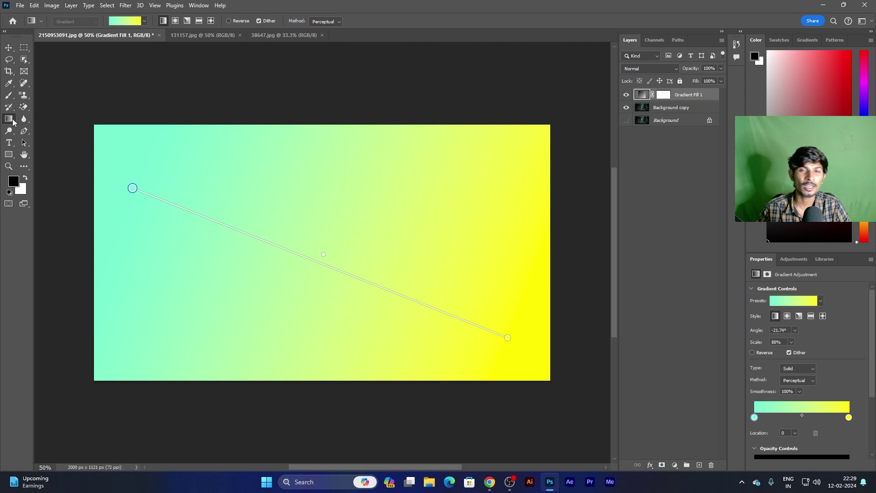
right_click(11, 120)
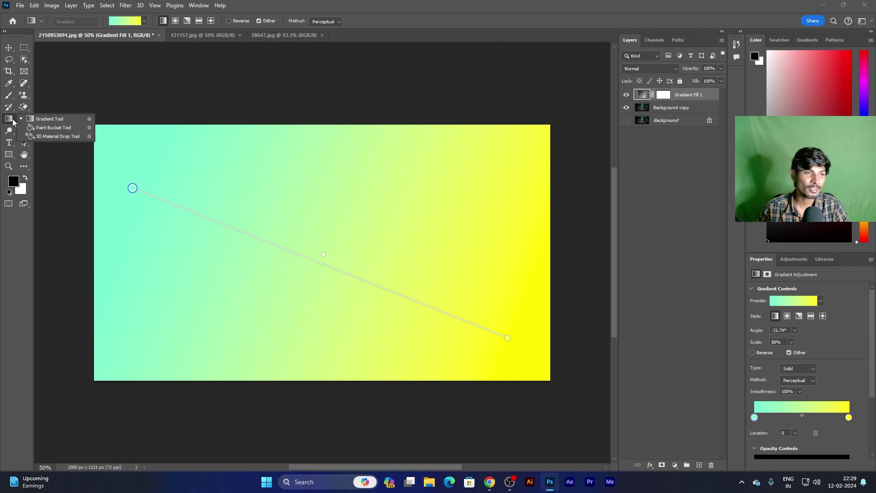
- Hide Gradient Fill 1 and fill a new layer with solid black using the Paint Bucket
click(59, 129)
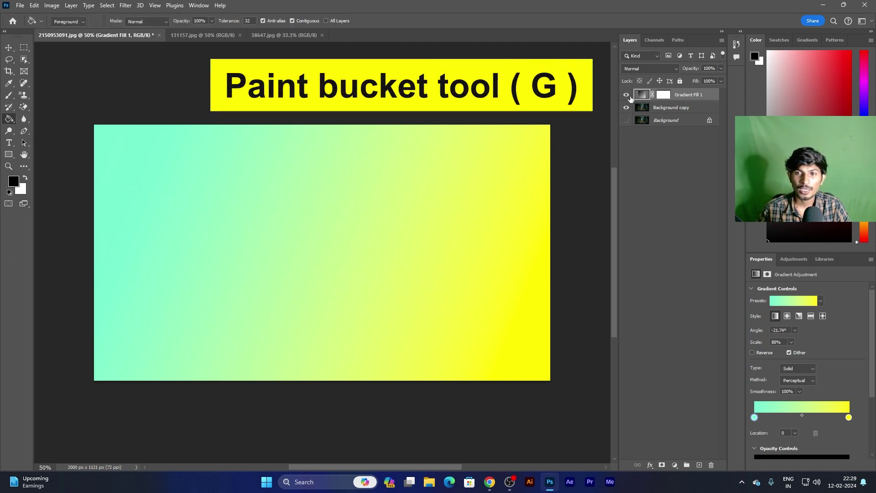
click(626, 95)
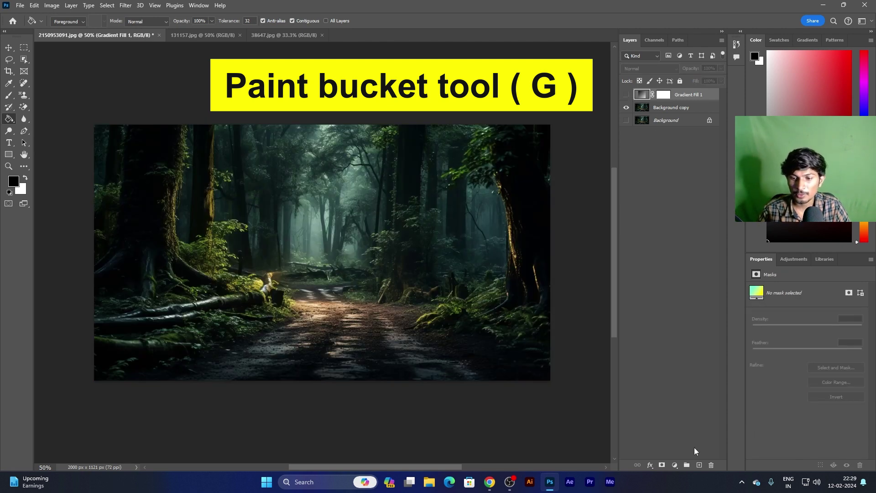
click(699, 465)
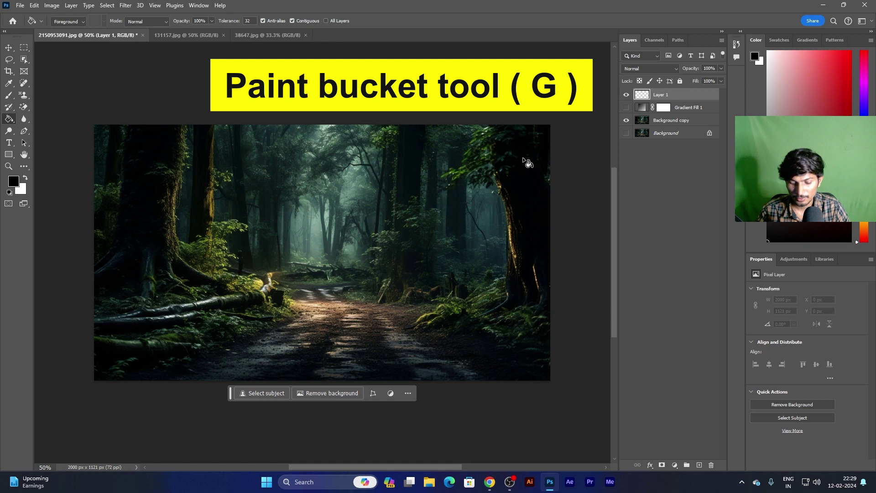
click(315, 217)
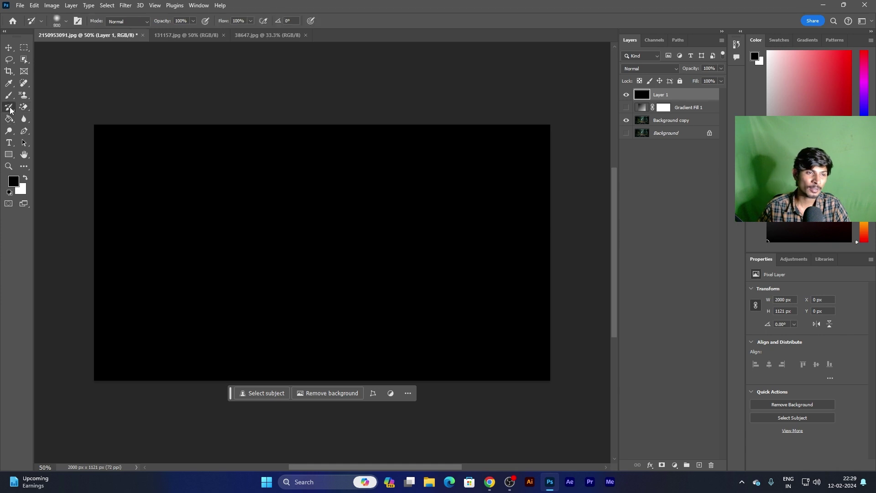
- Paint the forest photo back over the black layer with the History Brush
click(72, 107)
mouse_move(141, 157)
mouse_down()
mouse_move(369, 152)
mouse_move(466, 195)
mouse_up()
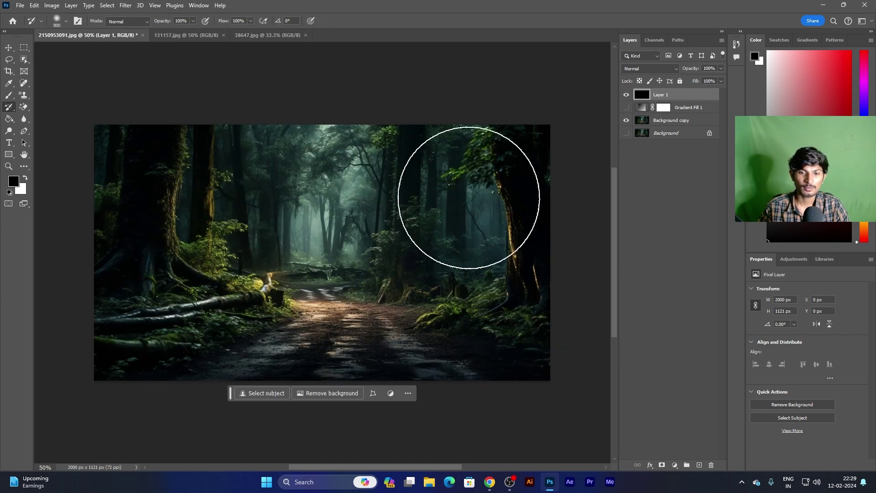
click(24, 166)
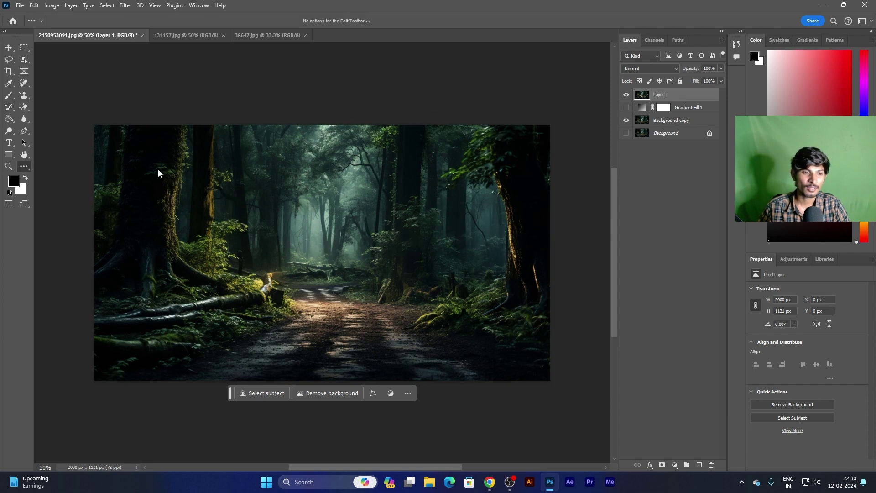
click(45, 107)
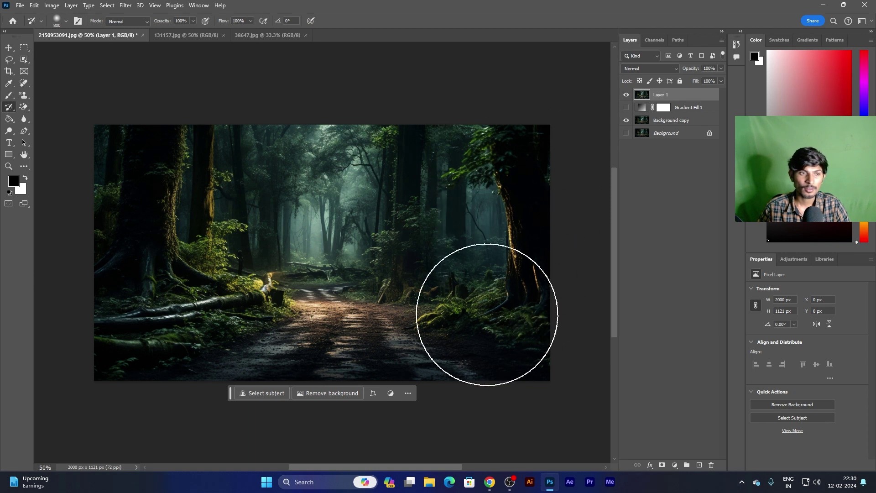
- Try the 3D Material Drop tool briefly, select Layer 1, and settle on the Blur tool
right_click(11, 121)
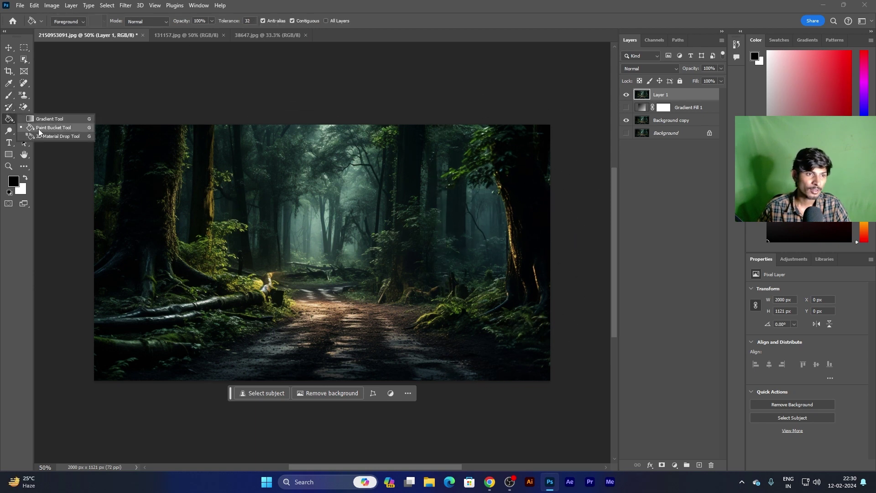
click(61, 136)
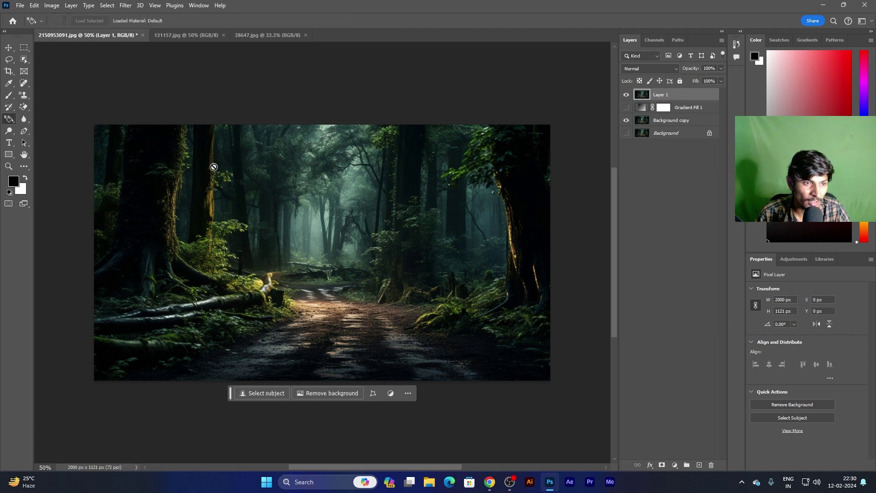
click(664, 94)
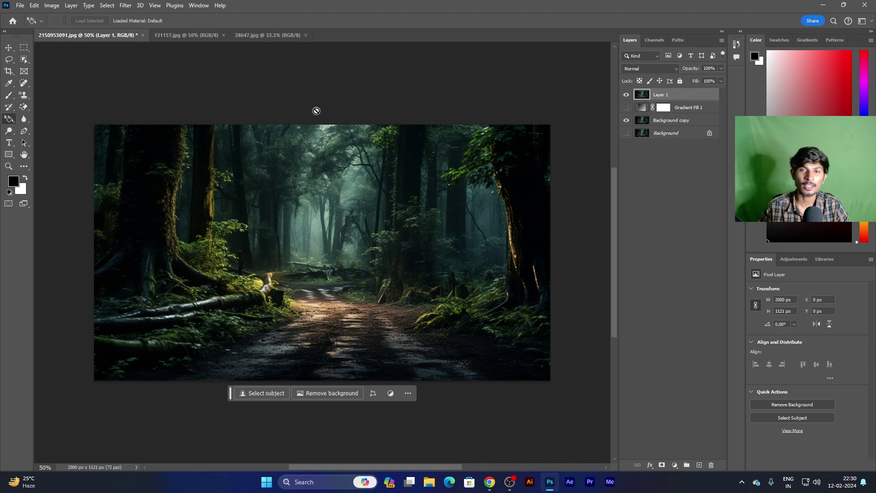
click(25, 120)
click(64, 119)
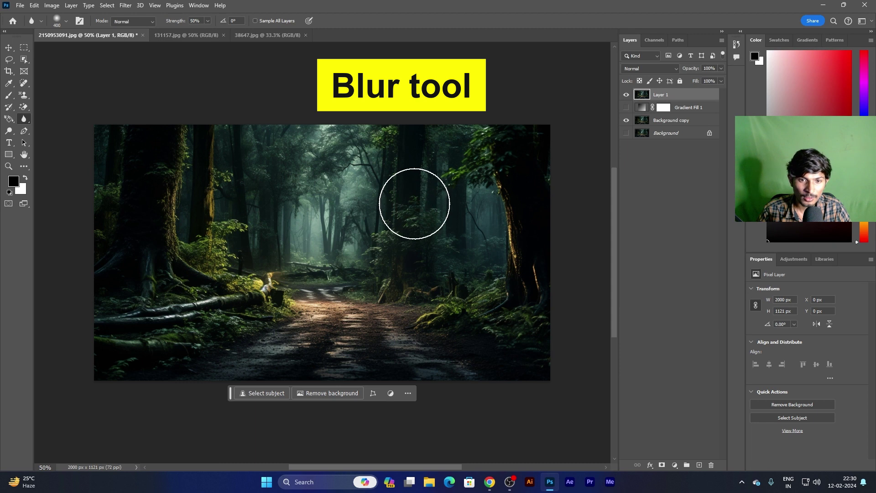
- Blur the left tree trunk with an enlarged brush at 100% strength
mouse_move(172, 209)
mouse_down()
mouse_move(137, 157)
mouse_move(171, 176)
mouse_move(129, 236)
mouse_move(151, 278)
mouse_move(150, 142)
mouse_move(172, 172)
mouse_move(177, 147)
mouse_move(131, 186)
mouse_move(190, 255)
mouse_move(155, 210)
mouse_move(181, 228)
mouse_up()
key(bracketright)
key(bracketright)
key(bracketright)
key(bracketright)
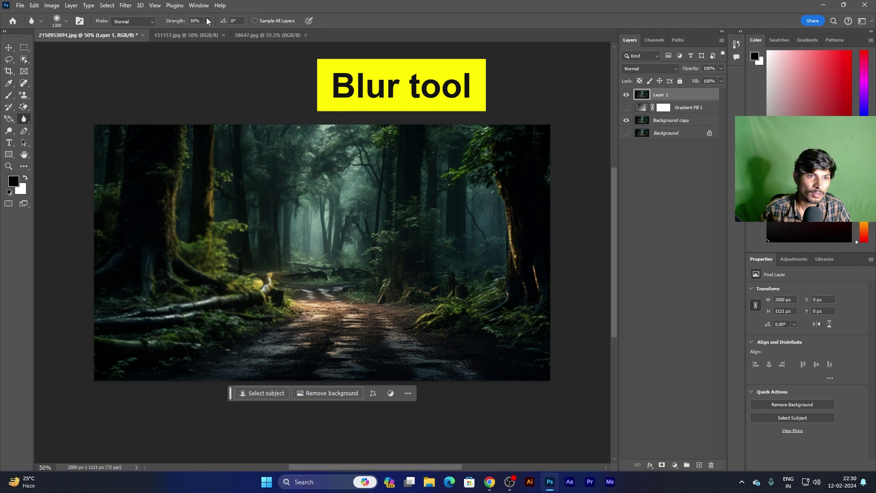
drag(206, 33, 299, 45)
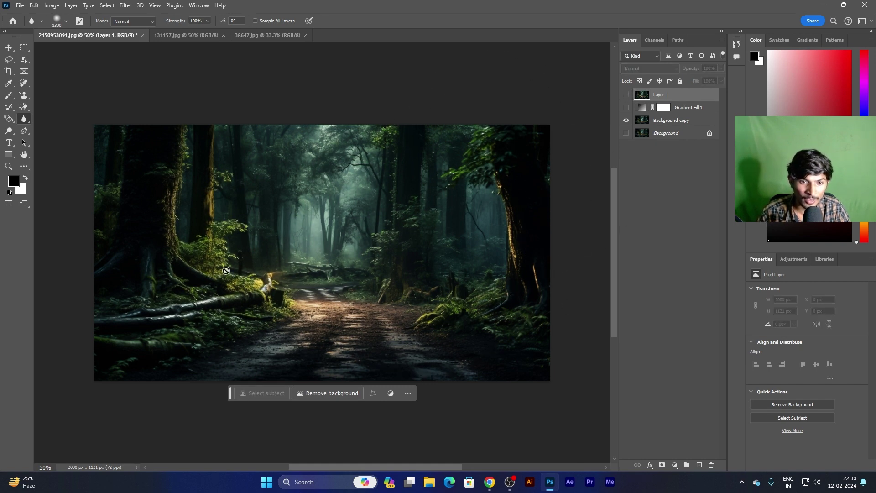
- Show Layer 1 and paint the trunk's original detail back with the History Brush
click(626, 94)
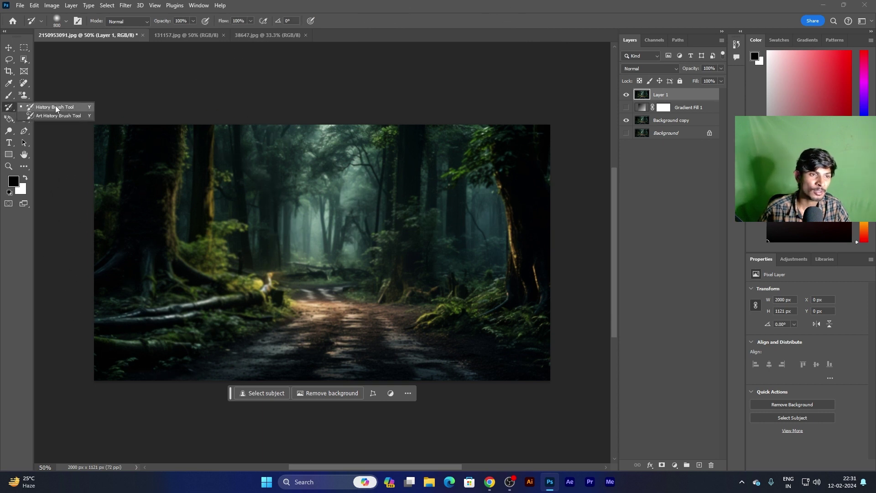
click(55, 106)
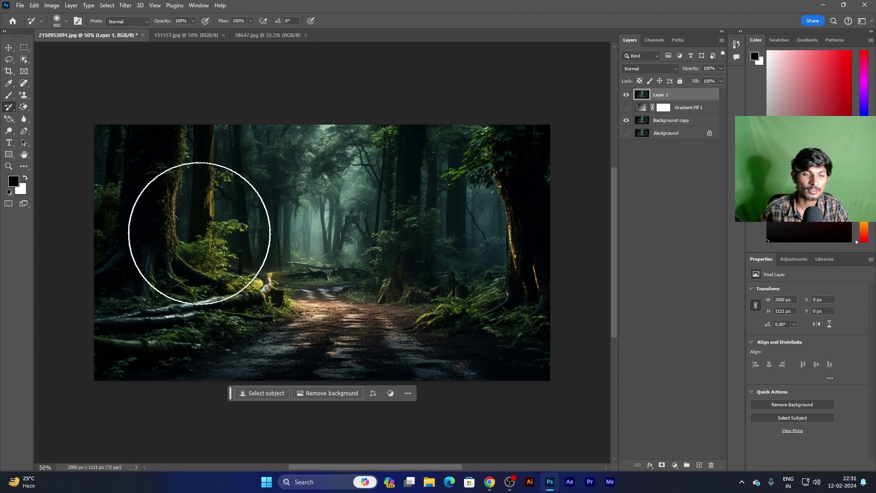
drag(27, 119, 64, 127)
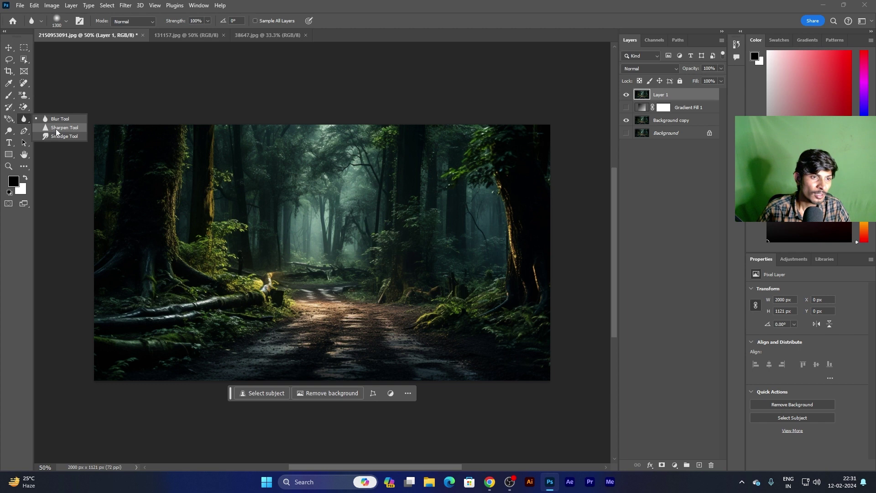
- Sharpen the misty forest centre with a large Sharpen brush
click(58, 128)
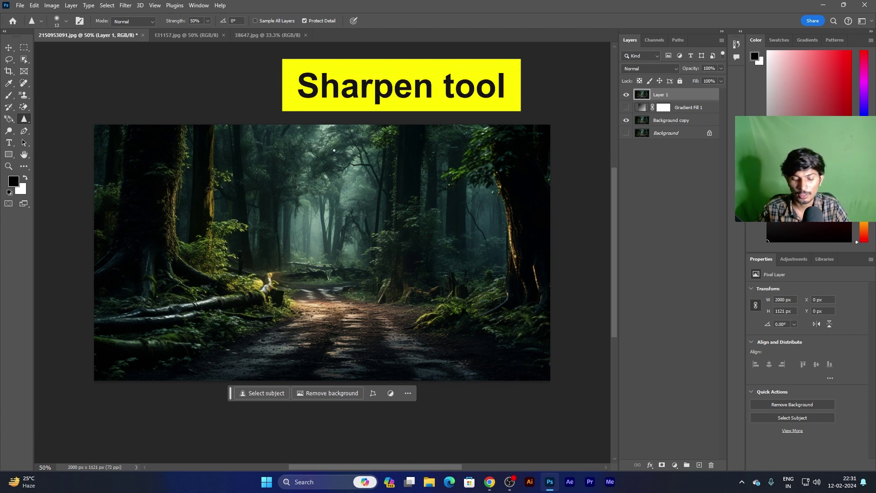
key(bracketright)
key(bracketright)
key(bracketright)
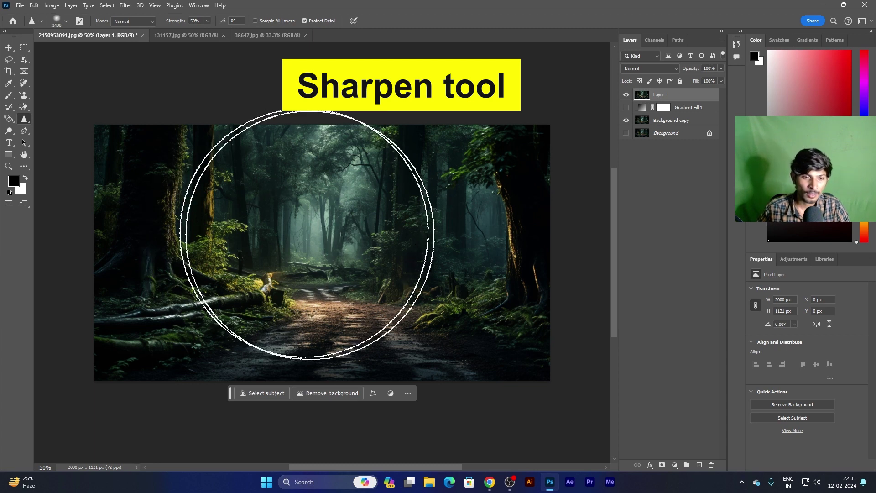
scroll(301, 244, up, 3)
key(bracketleft)
key(bracketleft)
key(bracketleft)
key(bracketleft)
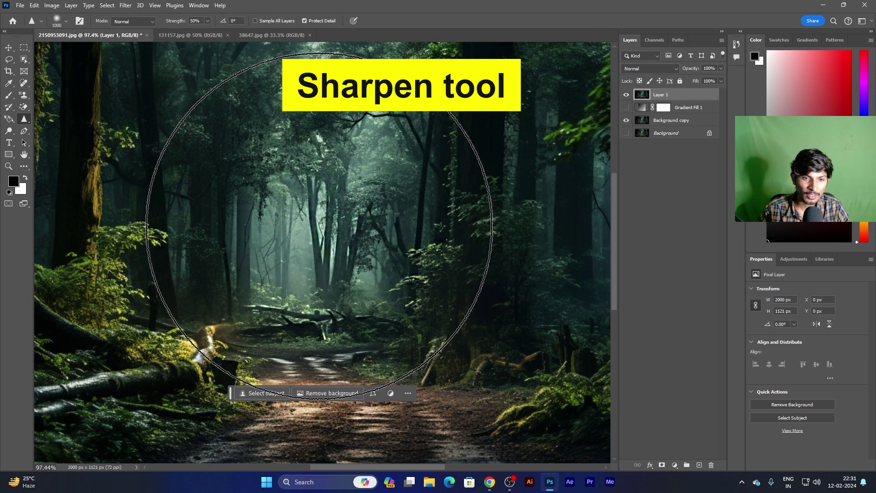
click(319, 224)
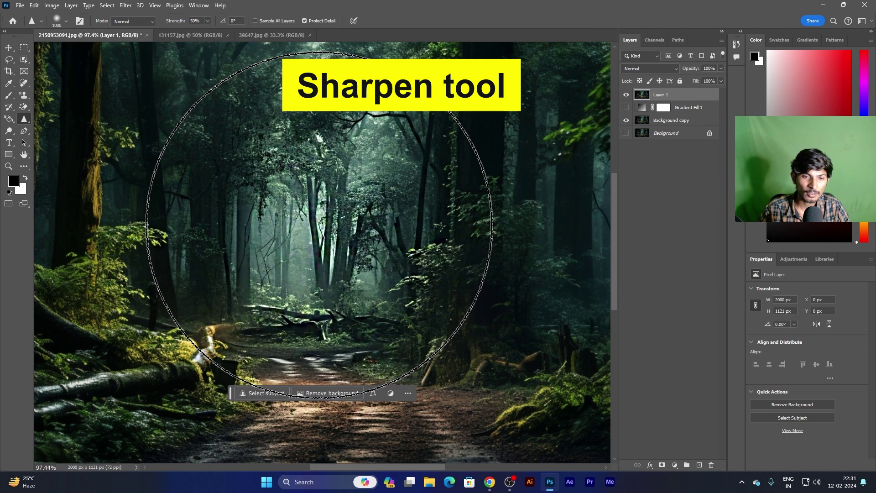
mouse_move(319, 224)
mouse_down()
mouse_move(307, 197)
mouse_move(296, 231)
mouse_move(332, 252)
mouse_move(356, 244)
mouse_move(313, 234)
mouse_move(339, 218)
mouse_up()
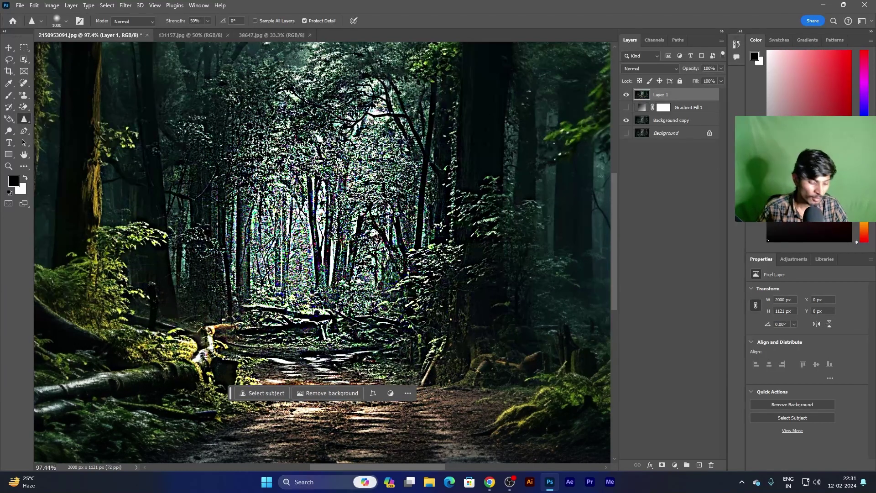
- Restore the over-sharpened centre to its misty look with the History Brush
click(17, 108)
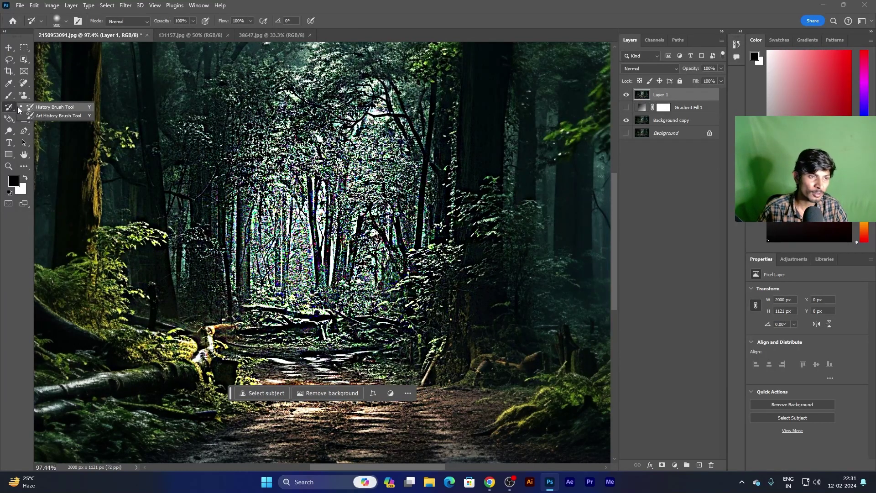
click(55, 106)
drag(279, 215, 455, 240)
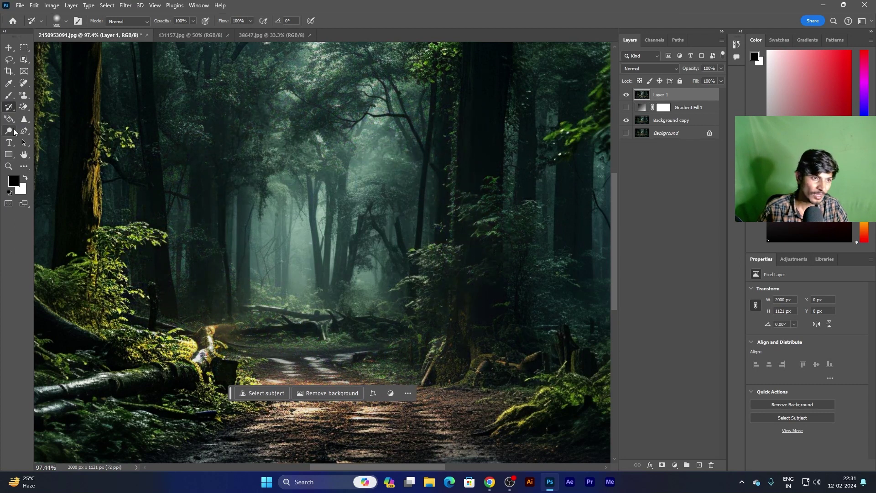
click(11, 123)
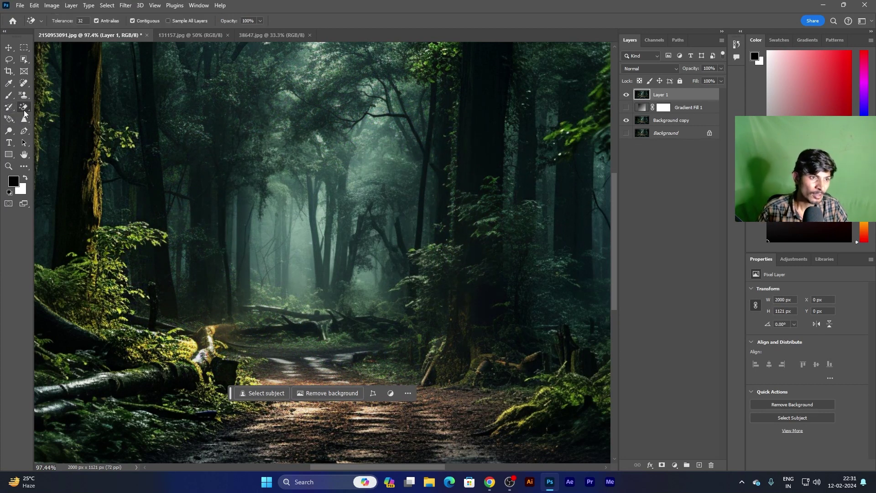
right_click(12, 124)
click(6, 122)
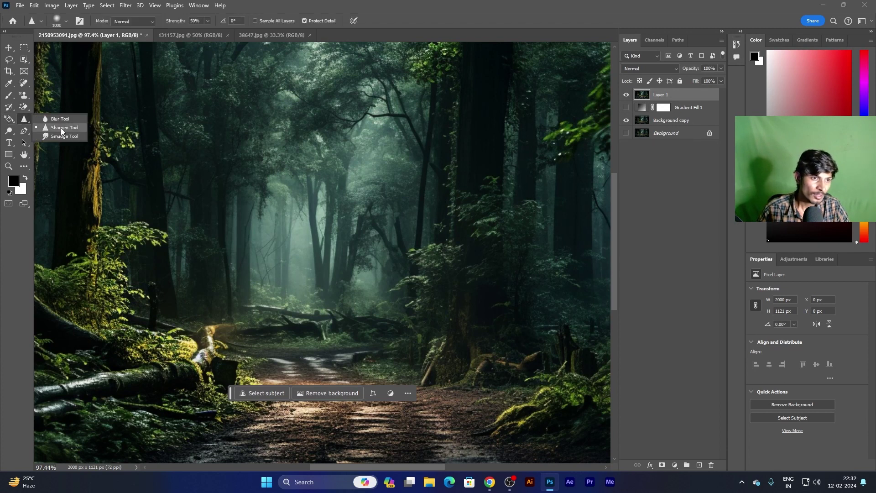
- Sharpen the upper-left and middle forest areas again
click(61, 128)
drag(341, 251, 270, 235)
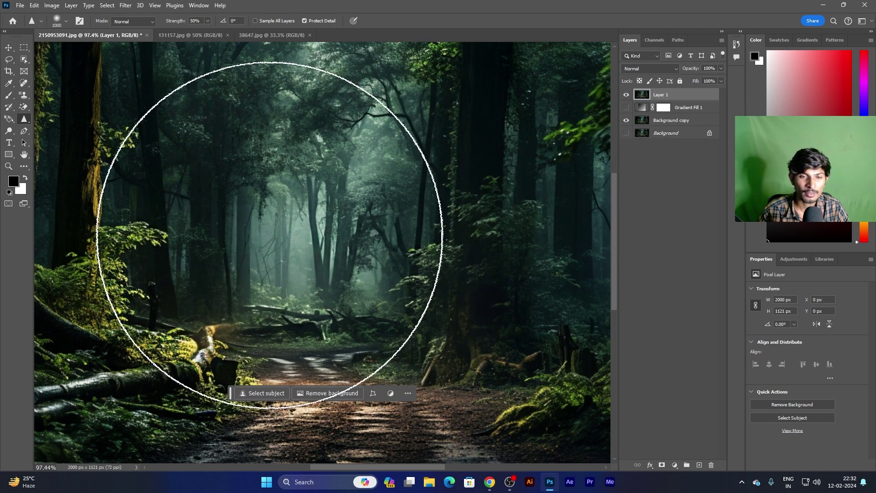
mouse_move(269, 235)
mouse_down()
mouse_move(430, 235)
mouse_move(303, 244)
mouse_up()
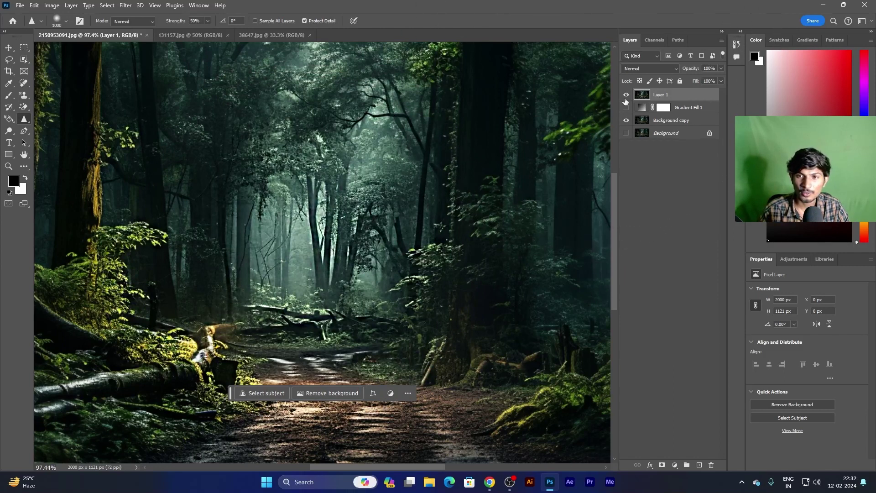
- Toggle Layer 1's visibility three times to compare against the Background copy
click(626, 95)
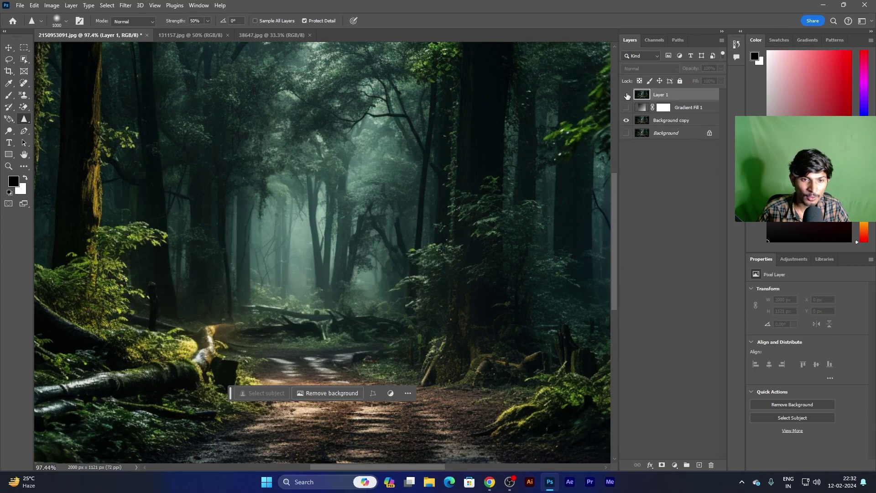
click(626, 95)
click(627, 95)
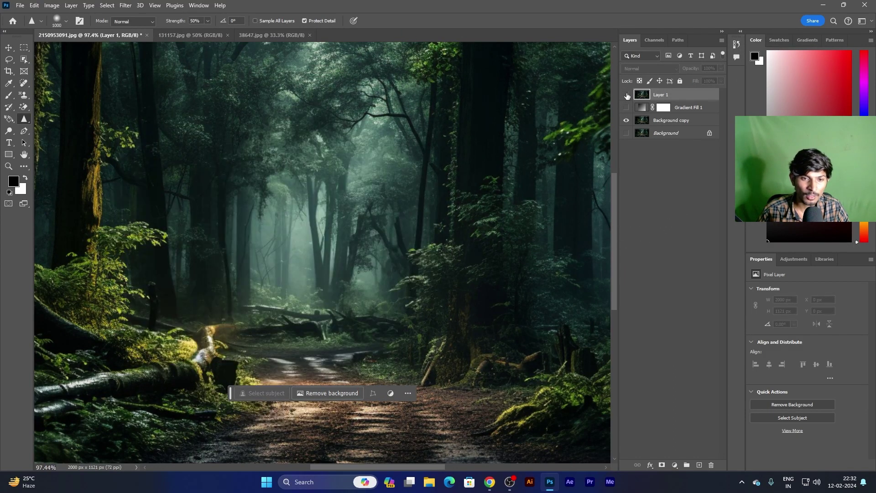
click(627, 95)
click(627, 94)
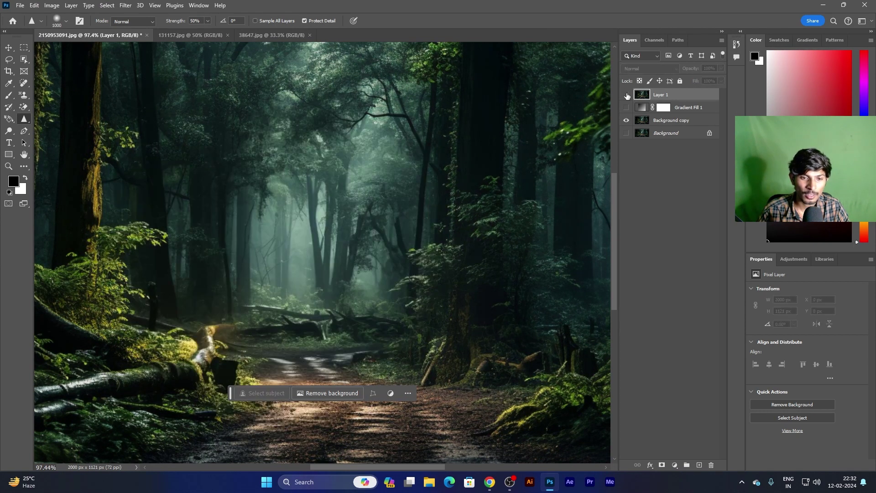
click(626, 95)
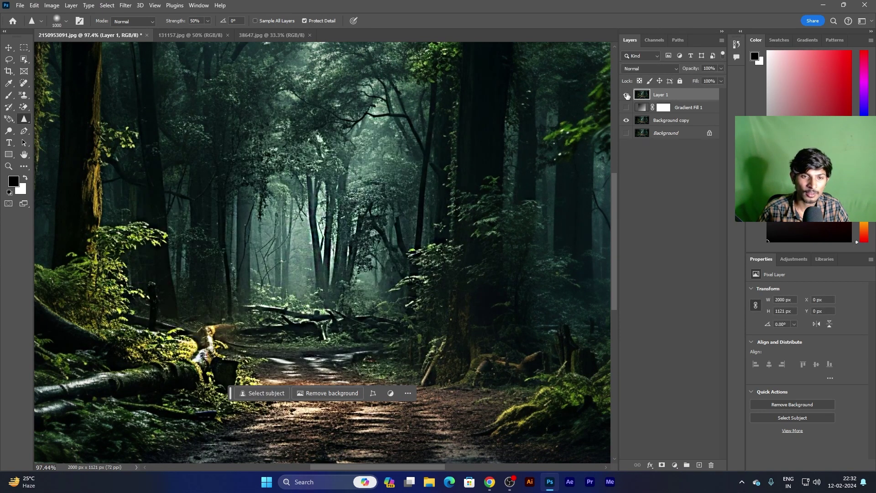
- Choose the Smudge tool at size 900 and make a first stroke across the forest
right_click(24, 120)
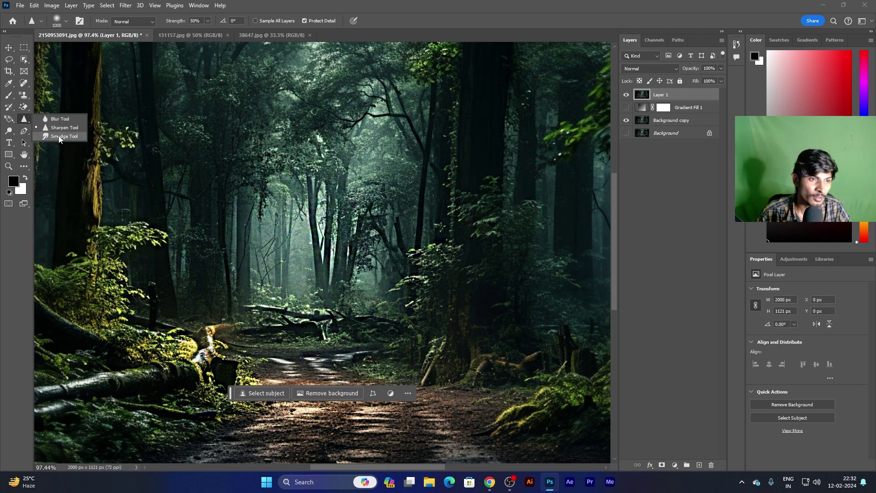
click(79, 139)
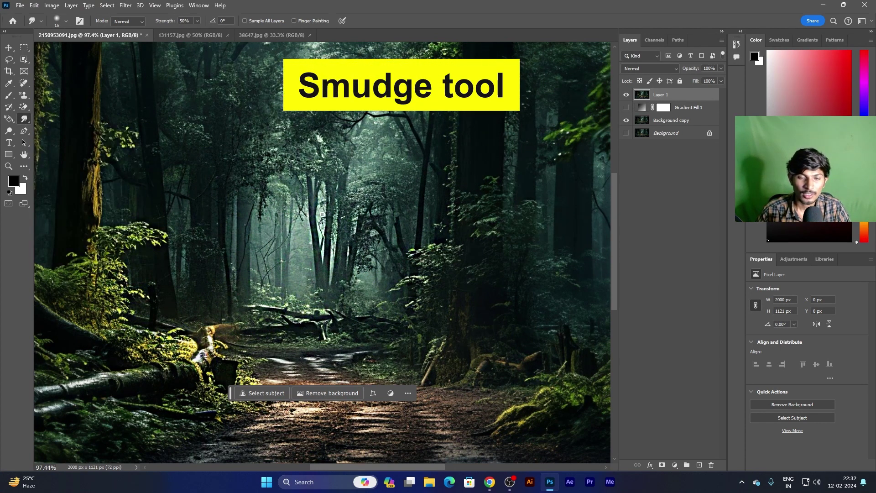
key(bracketright)
key(bracketright)
key(bracketright)
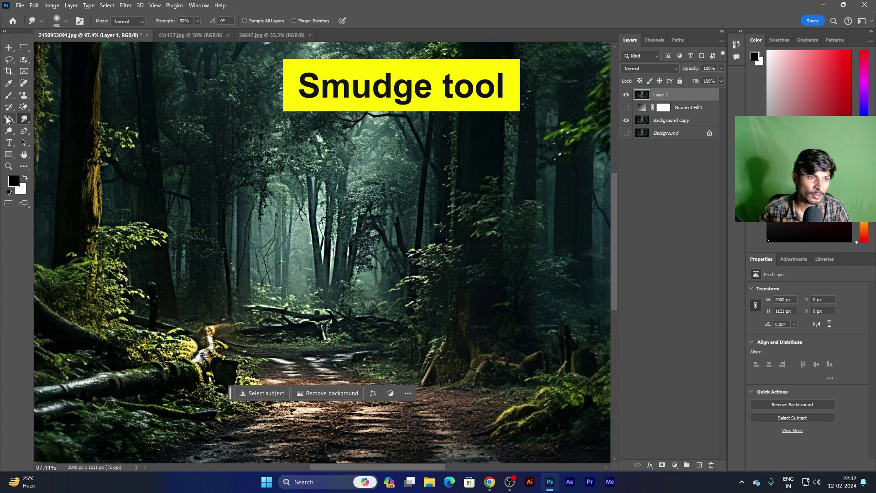
click(8, 108)
click(64, 108)
mouse_move(304, 214)
mouse_down()
mouse_move(388, 250)
mouse_move(219, 252)
mouse_up()
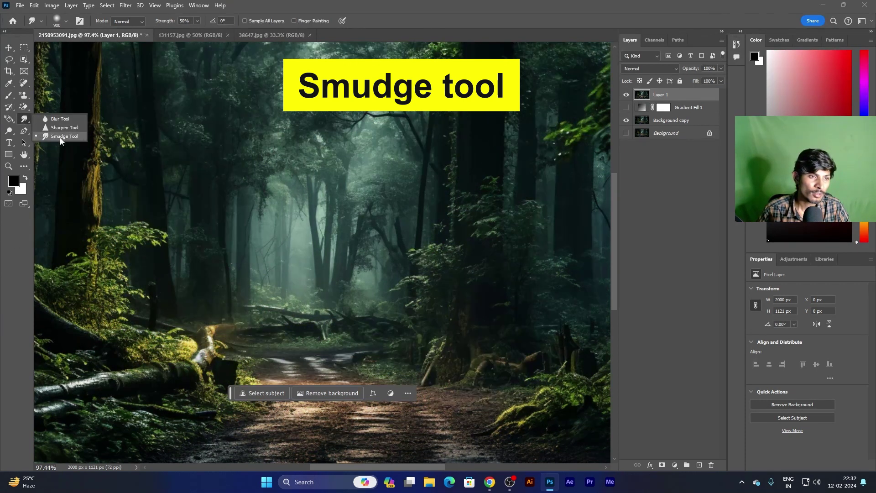
- Smear the forest centre, left trunk, log and moss, then paint the smudges away
click(59, 138)
mouse_move(371, 219)
mouse_down()
mouse_move(320, 237)
mouse_move(430, 211)
mouse_move(309, 231)
mouse_move(254, 273)
mouse_move(365, 251)
mouse_move(440, 199)
mouse_move(376, 264)
mouse_move(283, 242)
mouse_move(301, 213)
mouse_move(372, 324)
mouse_move(360, 351)
mouse_move(358, 251)
mouse_move(379, 267)
mouse_move(384, 293)
mouse_move(350, 258)
mouse_move(403, 234)
mouse_move(385, 219)
mouse_move(401, 226)
mouse_up()
scroll(400, 226, down, 1)
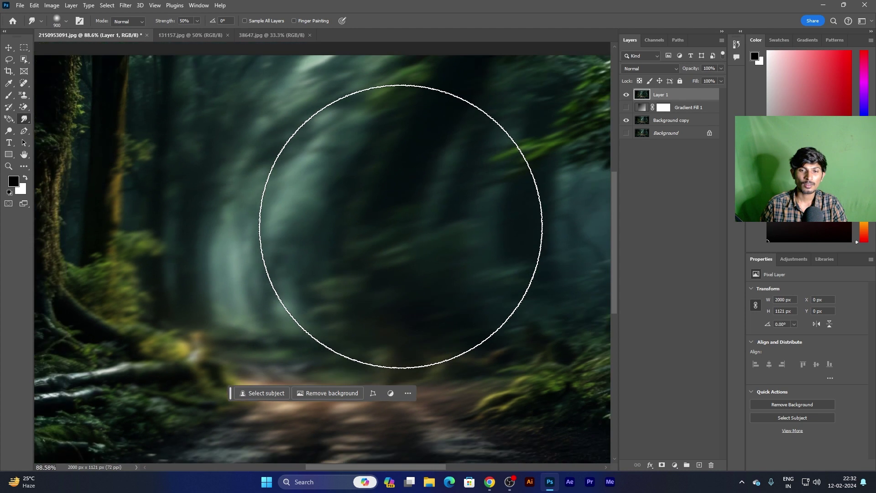
scroll(401, 226, down, 6)
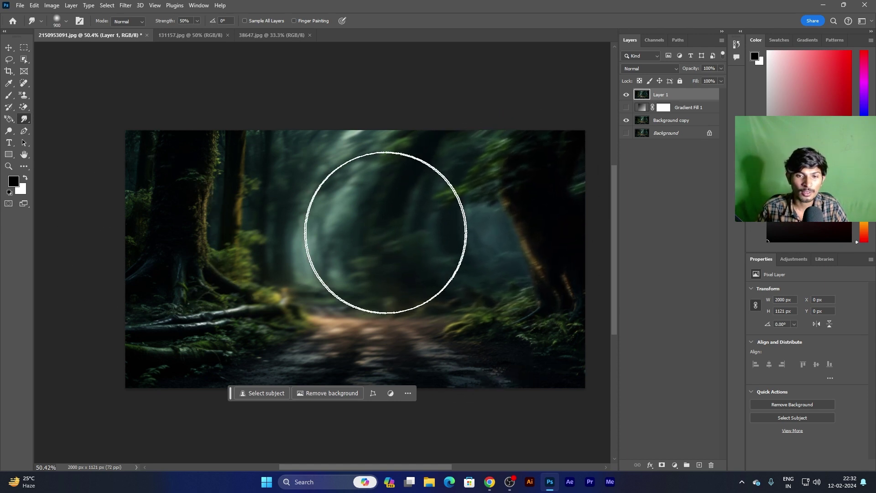
mouse_move(144, 199)
mouse_down()
mouse_move(220, 190)
mouse_move(231, 200)
mouse_move(205, 274)
mouse_move(184, 288)
mouse_up()
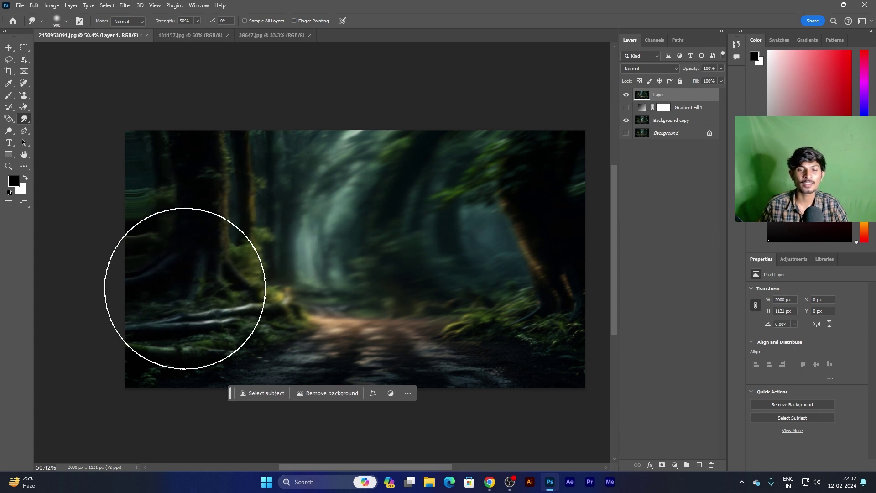
mouse_move(440, 205)
mouse_down()
mouse_move(268, 254)
mouse_move(260, 264)
mouse_move(274, 264)
mouse_move(269, 269)
mouse_up()
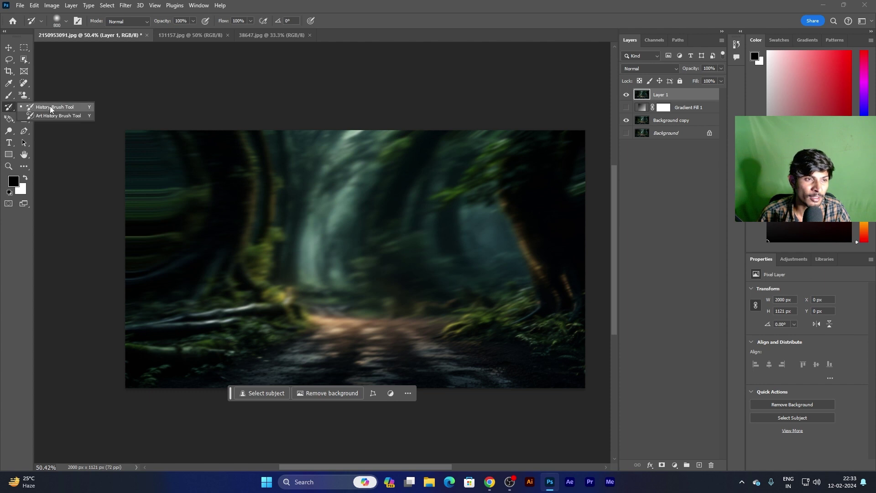
drag(269, 202, 254, 186)
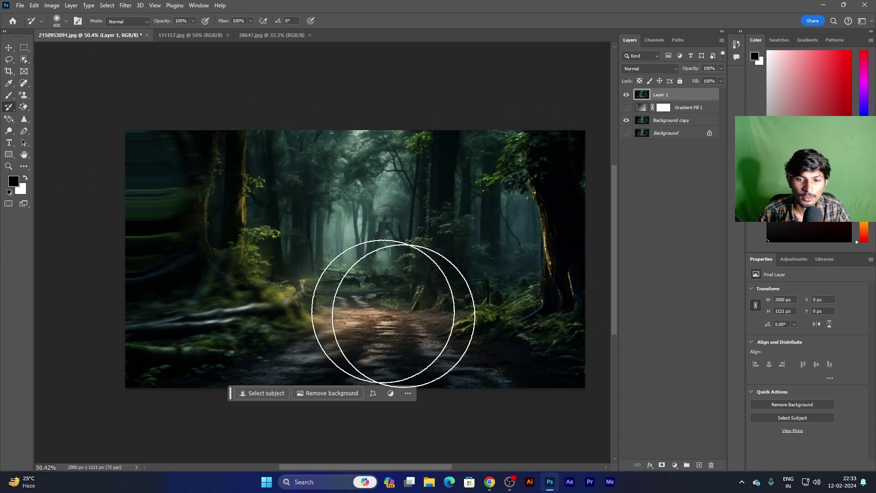
drag(160, 320, 157, 152)
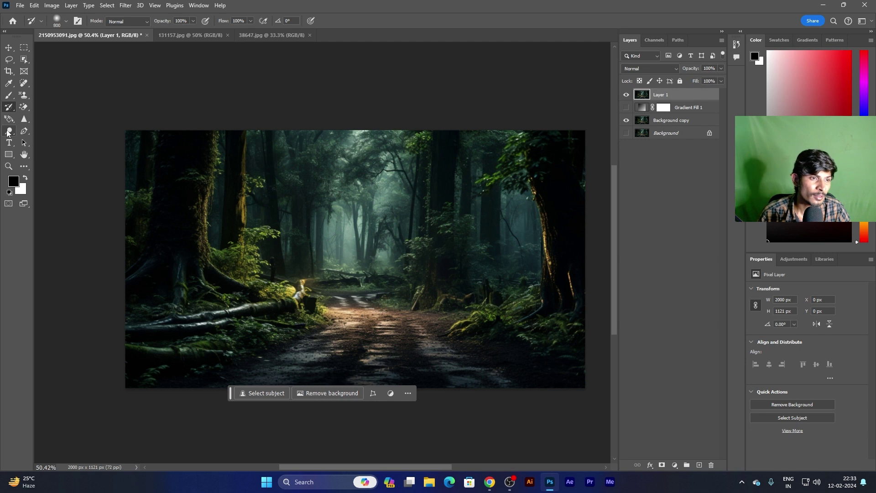
- Dodge the right-side foliage brighter and toggle Layer 1 twice to compare
click(56, 133)
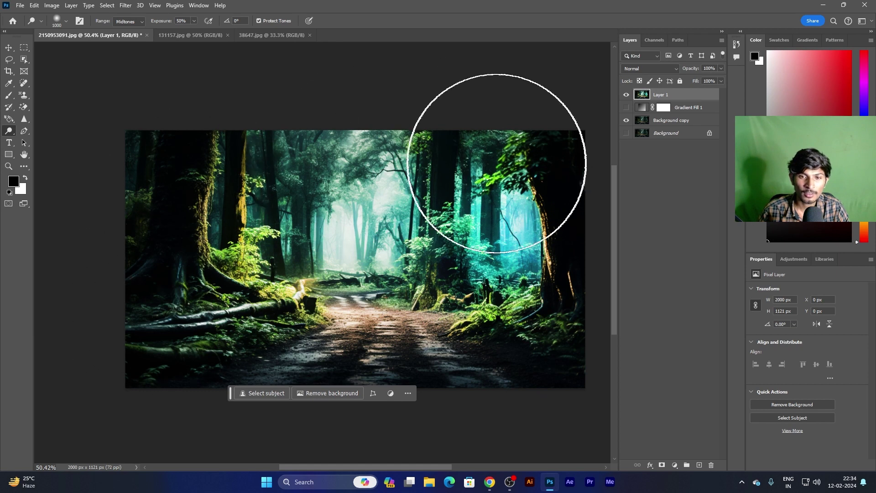
drag(496, 163, 495, 219)
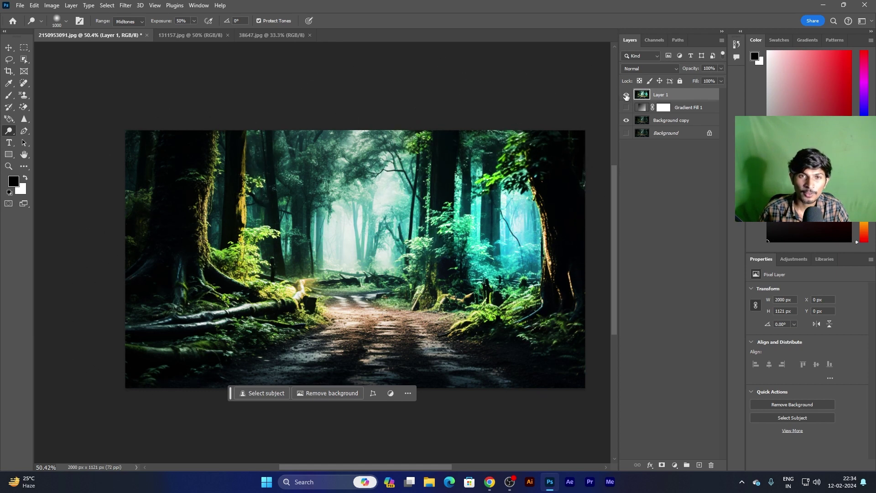
click(626, 95)
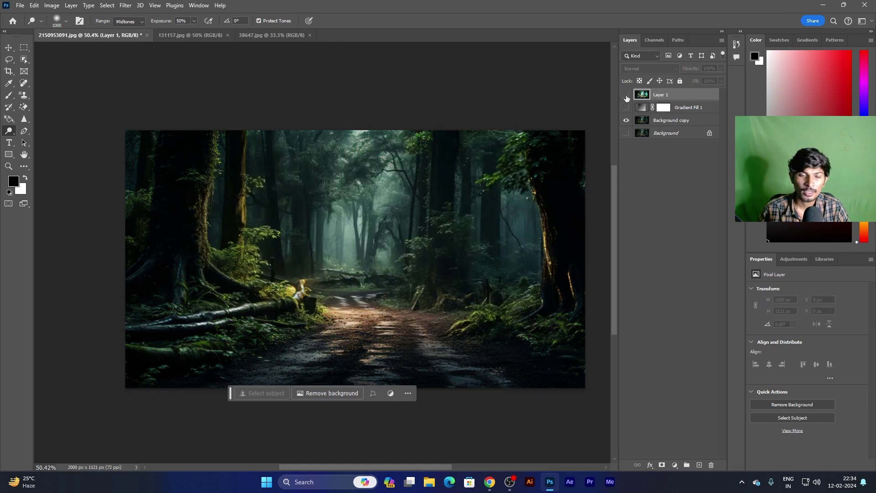
click(626, 95)
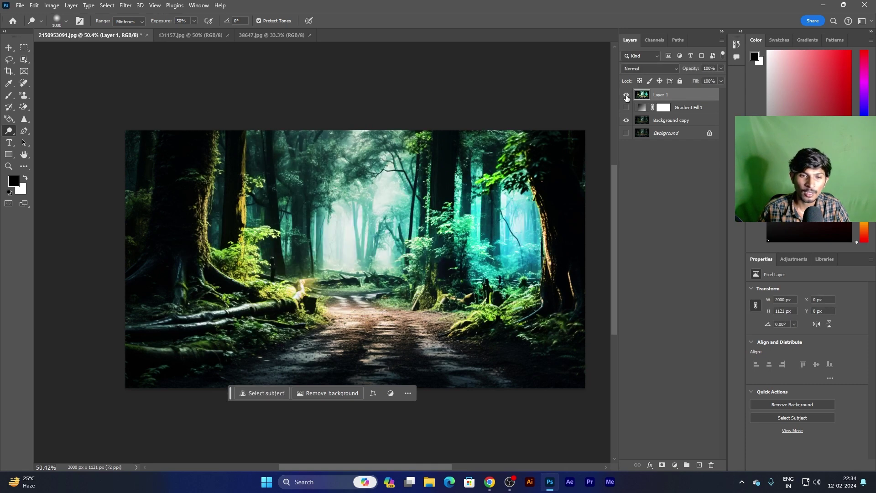
click(626, 96)
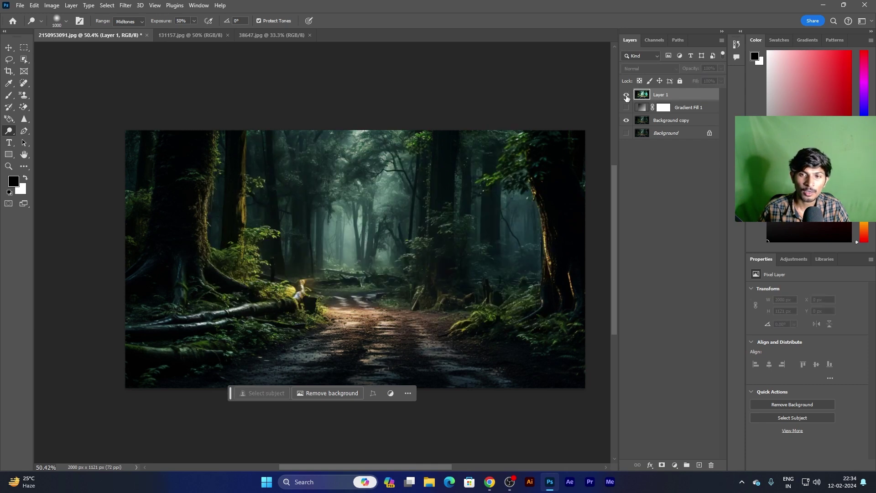
click(626, 96)
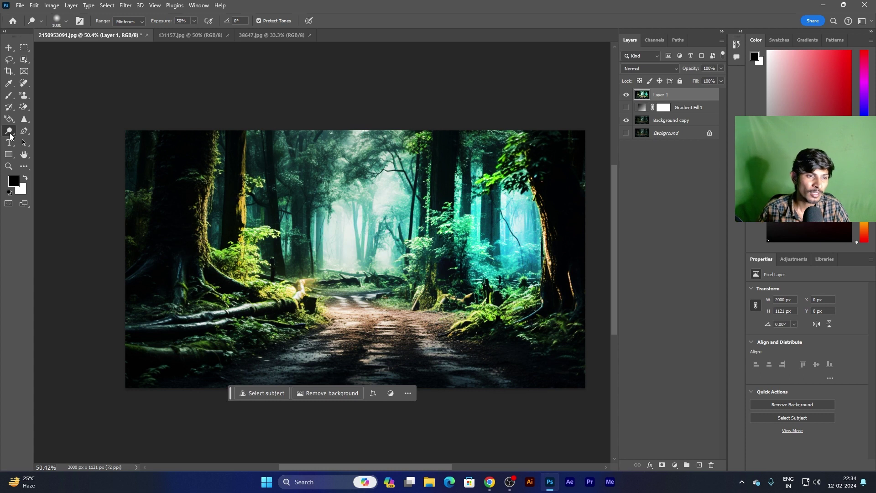
click(48, 140)
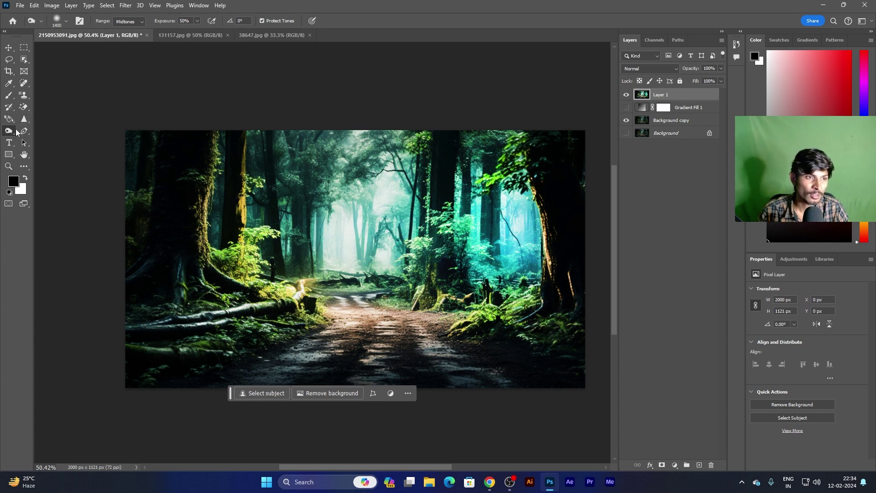
- Burn the teal forest and its bright misty centre much darker
mouse_move(235, 186)
mouse_down()
mouse_move(401, 186)
mouse_move(397, 211)
mouse_move(233, 302)
mouse_up()
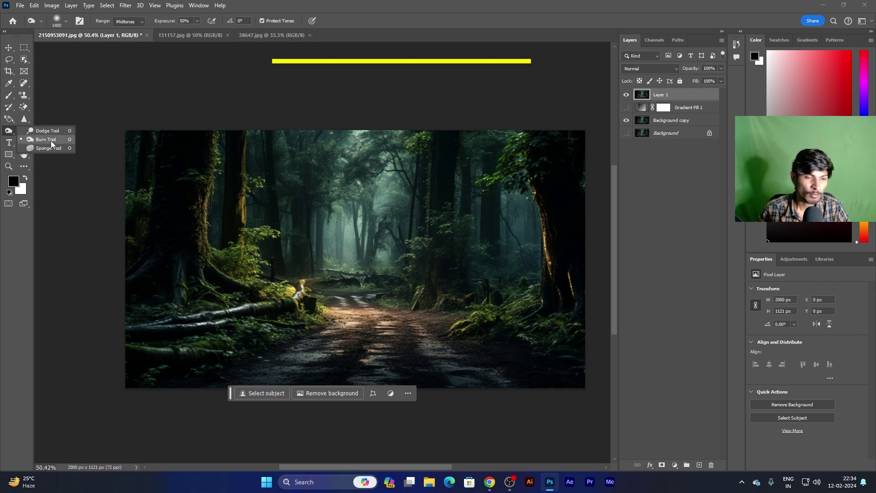
click(46, 139)
mouse_move(385, 254)
mouse_down()
mouse_move(344, 267)
mouse_move(281, 254)
mouse_move(337, 258)
mouse_move(354, 223)
mouse_move(465, 248)
mouse_move(297, 264)
mouse_move(240, 254)
mouse_move(245, 240)
mouse_move(248, 254)
mouse_move(323, 254)
mouse_move(337, 239)
mouse_move(305, 248)
mouse_move(454, 245)
mouse_move(374, 256)
mouse_move(249, 201)
mouse_move(354, 231)
mouse_move(511, 221)
mouse_move(434, 219)
mouse_move(401, 266)
mouse_move(313, 313)
mouse_move(305, 240)
mouse_move(321, 254)
mouse_move(363, 225)
mouse_move(357, 245)
mouse_move(378, 262)
mouse_move(344, 260)
mouse_move(355, 289)
mouse_move(389, 279)
mouse_up()
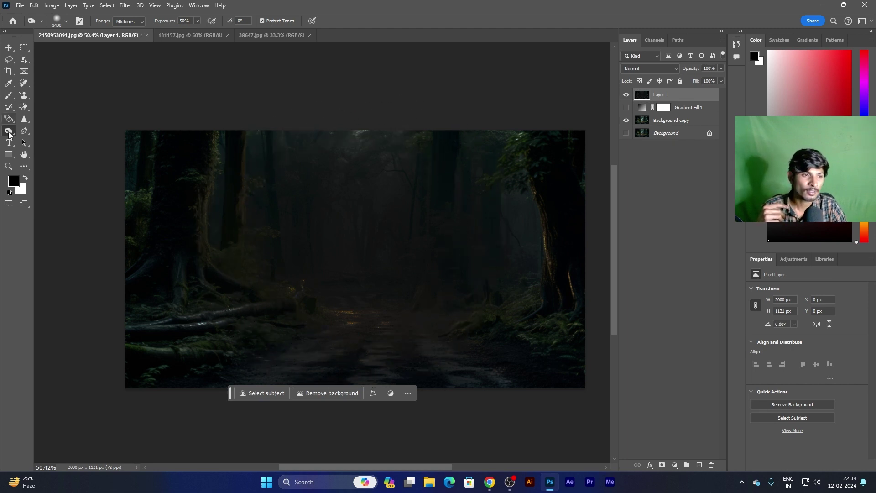
- Paint the original back with the History Brush, undo it, and toggle Layer 1 to compare
click(8, 107)
mouse_move(182, 212)
mouse_down()
mouse_move(442, 201)
mouse_move(507, 386)
mouse_move(420, 333)
mouse_move(316, 312)
mouse_up()
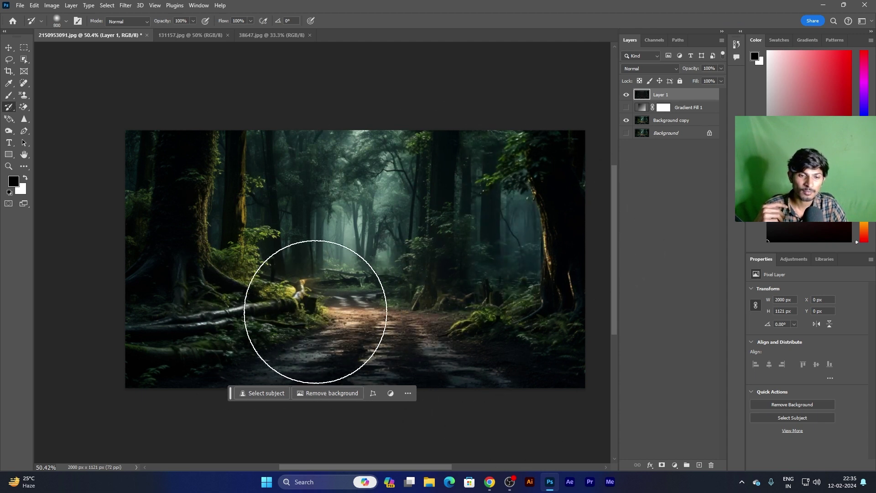
key(ctrl+z)
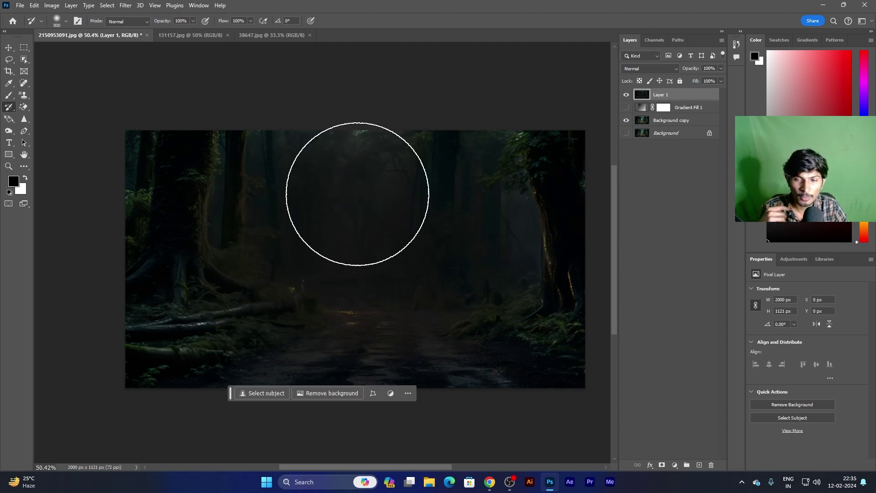
click(626, 95)
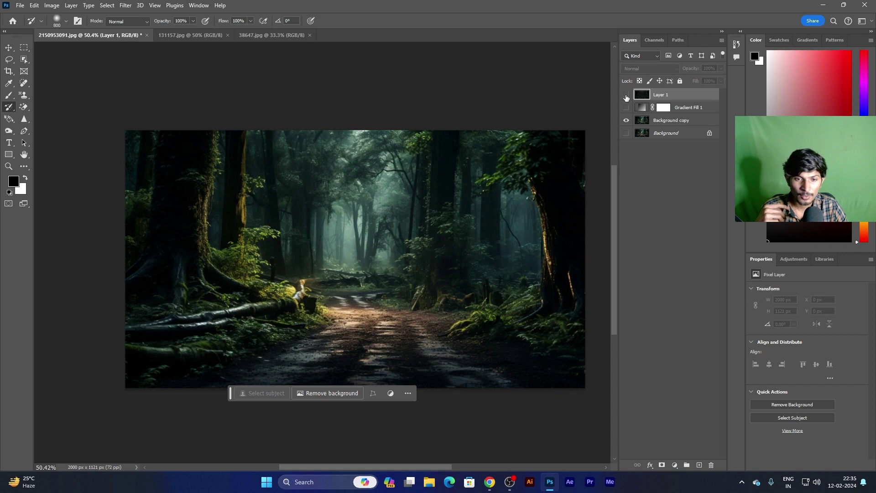
click(626, 95)
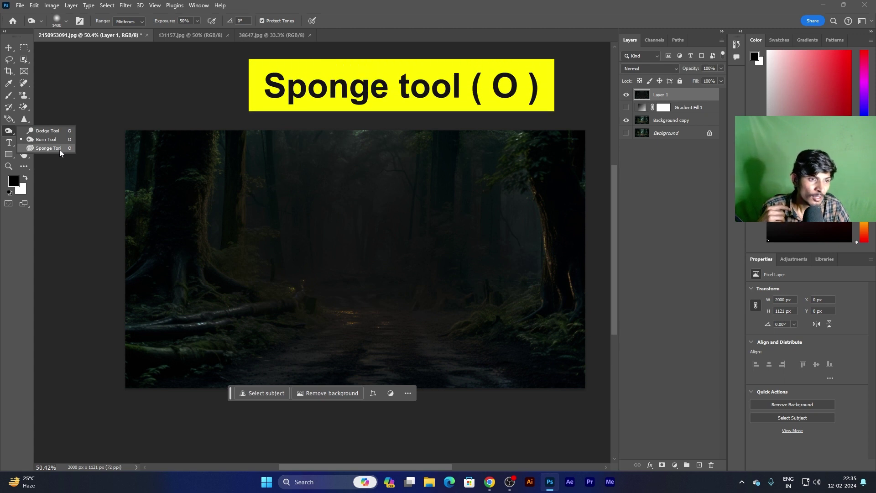
- Paint the detailed forest back, then desaturate it toward grey with the Sponge tool
click(59, 149)
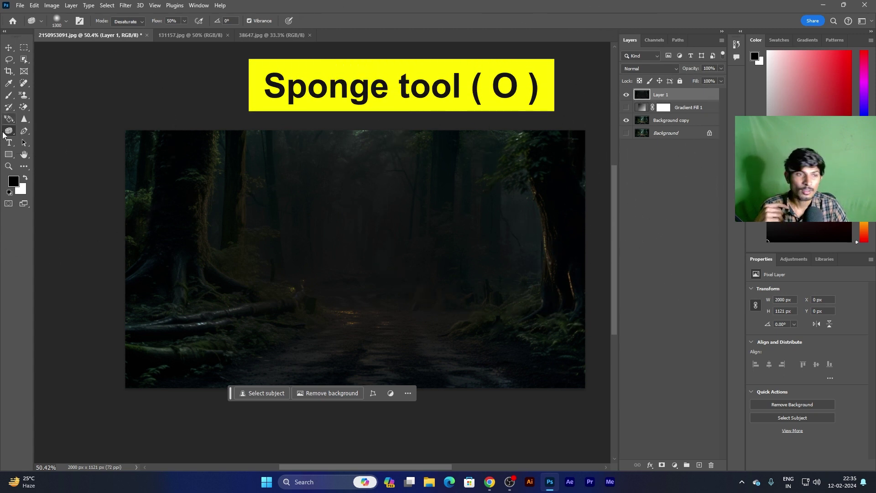
mouse_move(228, 172)
mouse_down()
mouse_move(525, 210)
mouse_move(191, 260)
mouse_move(289, 344)
mouse_up()
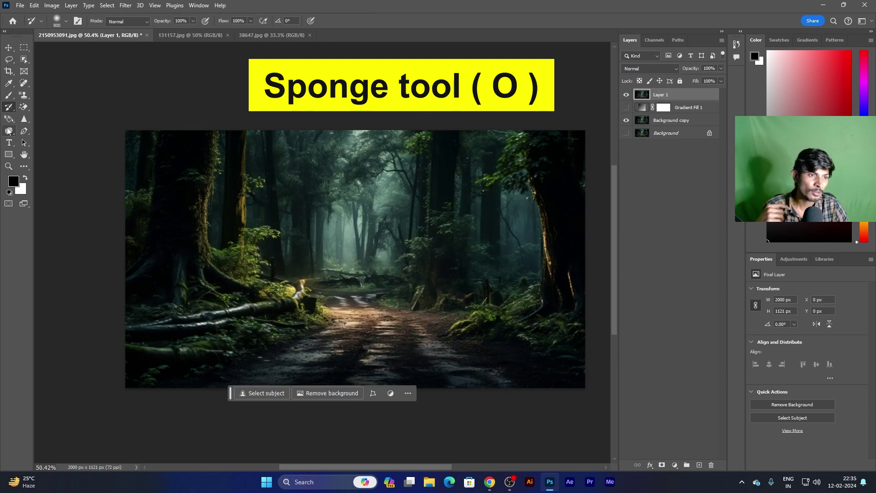
click(49, 148)
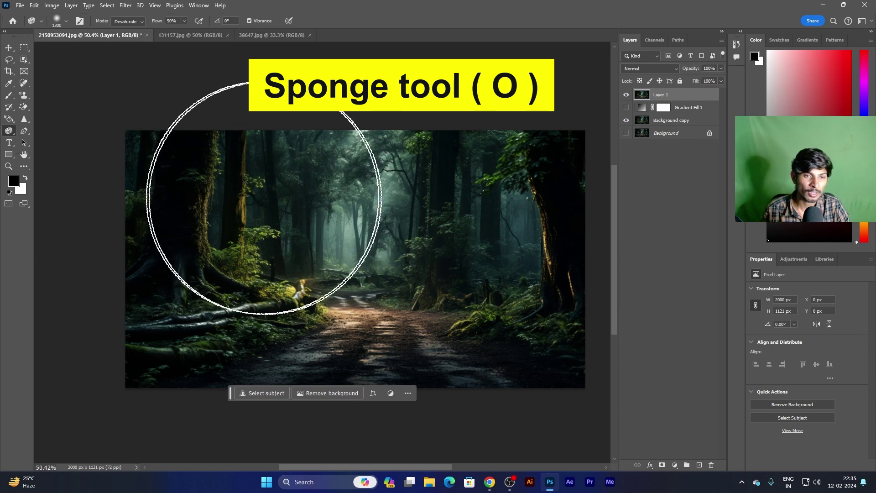
mouse_move(348, 253)
mouse_down()
mouse_move(519, 235)
mouse_move(219, 205)
mouse_move(146, 185)
mouse_move(199, 291)
mouse_move(137, 185)
mouse_move(454, 195)
mouse_move(338, 196)
mouse_move(290, 207)
mouse_move(205, 234)
mouse_move(234, 254)
mouse_move(198, 249)
mouse_move(192, 262)
mouse_move(465, 254)
mouse_move(520, 207)
mouse_move(474, 204)
mouse_move(489, 186)
mouse_move(371, 196)
mouse_move(465, 166)
mouse_move(527, 271)
mouse_move(522, 253)
mouse_move(163, 195)
mouse_move(122, 231)
mouse_move(189, 258)
mouse_move(194, 184)
mouse_move(184, 213)
mouse_move(227, 176)
mouse_move(395, 172)
mouse_move(479, 195)
mouse_move(411, 40)
mouse_move(153, 166)
mouse_move(231, 214)
mouse_move(482, 192)
mouse_move(454, 192)
mouse_move(466, 178)
mouse_move(499, 254)
mouse_move(435, 198)
mouse_move(198, 255)
mouse_up()
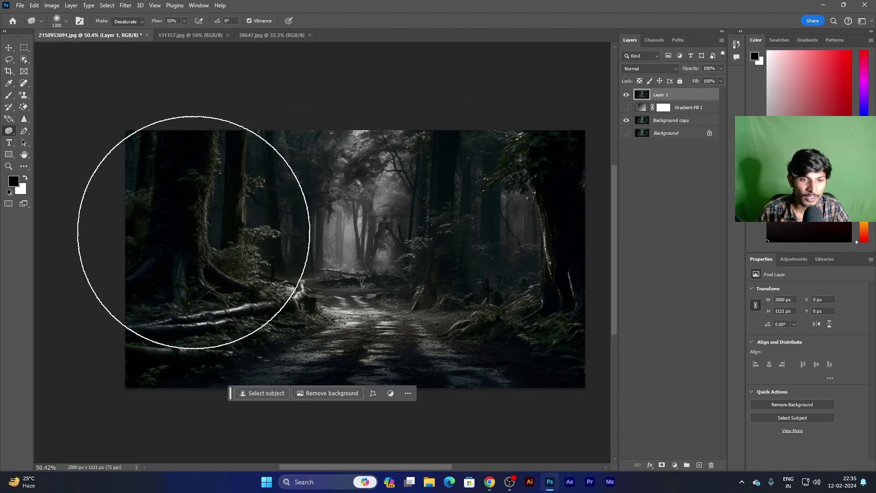
scroll(243, 234, up, 1)
scroll(242, 235, up, 1)
scroll(190, 235, down, 1)
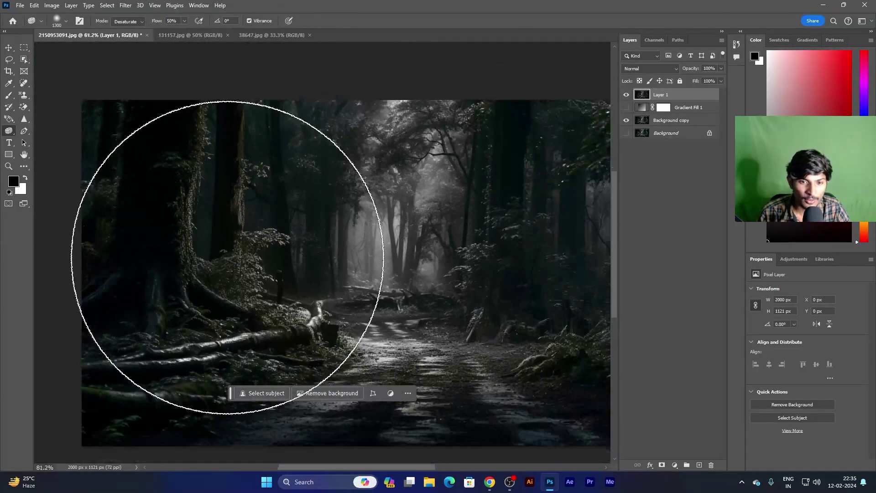
scroll(190, 234, down, 2)
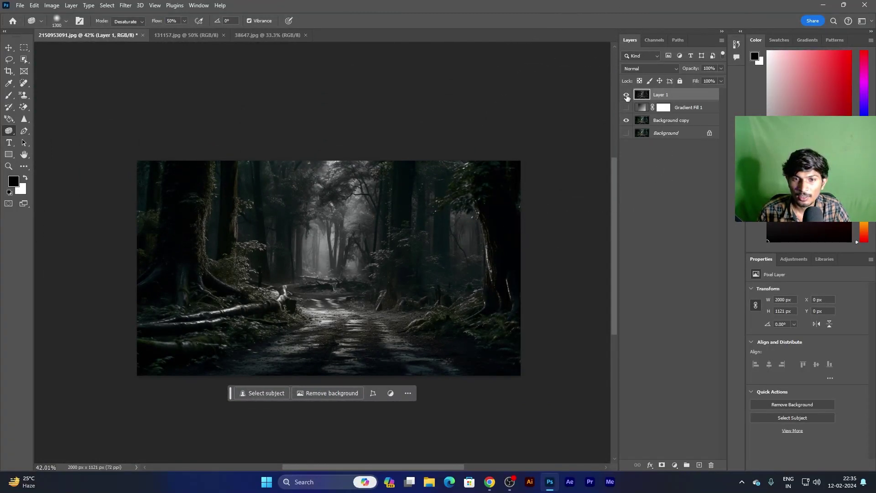
- Toggle Layer 1's visibility repeatedly to compare the grey forest with the colourful original
click(626, 95)
click(626, 95)
click(626, 95)
click(627, 96)
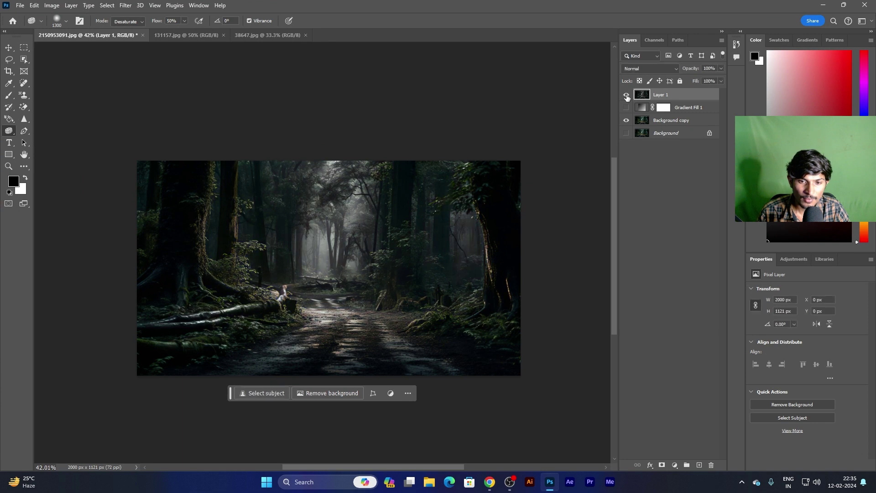
click(626, 95)
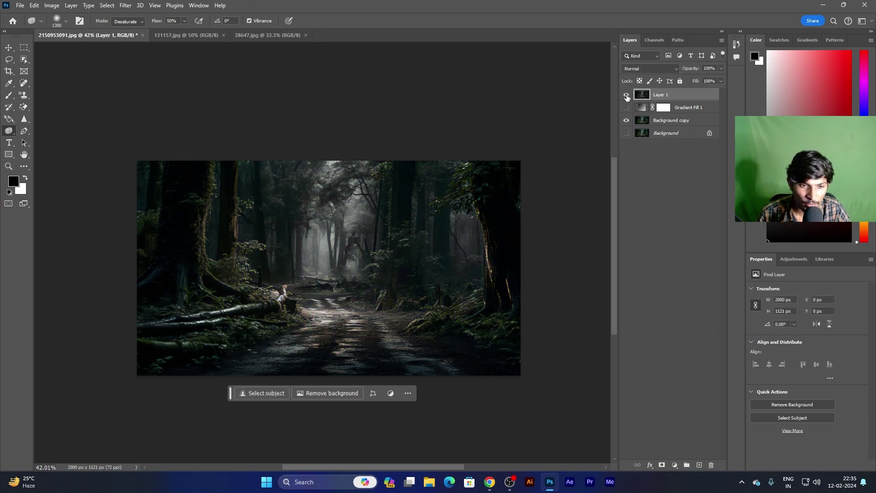
click(626, 95)
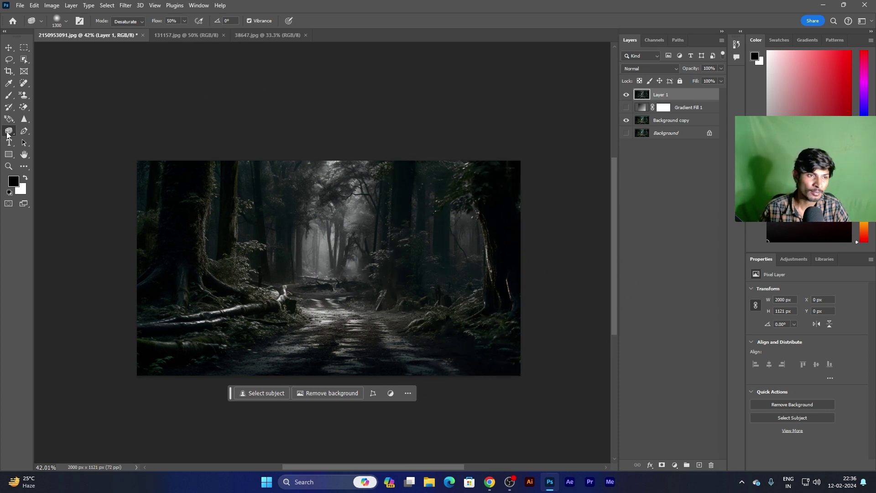
click(47, 131)
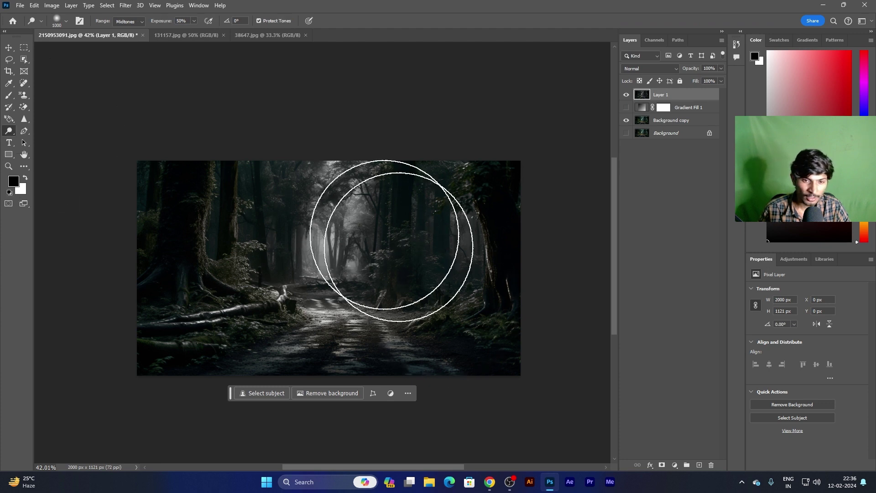
drag(537, 331, 417, 281)
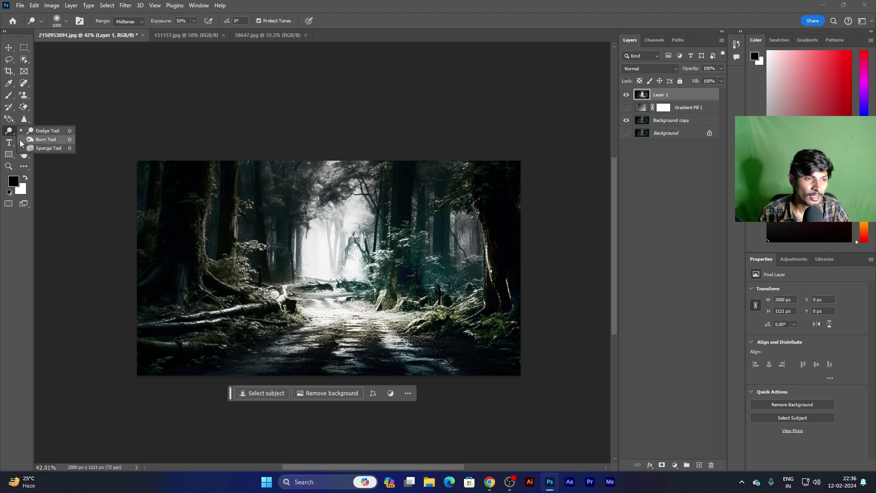
click(48, 148)
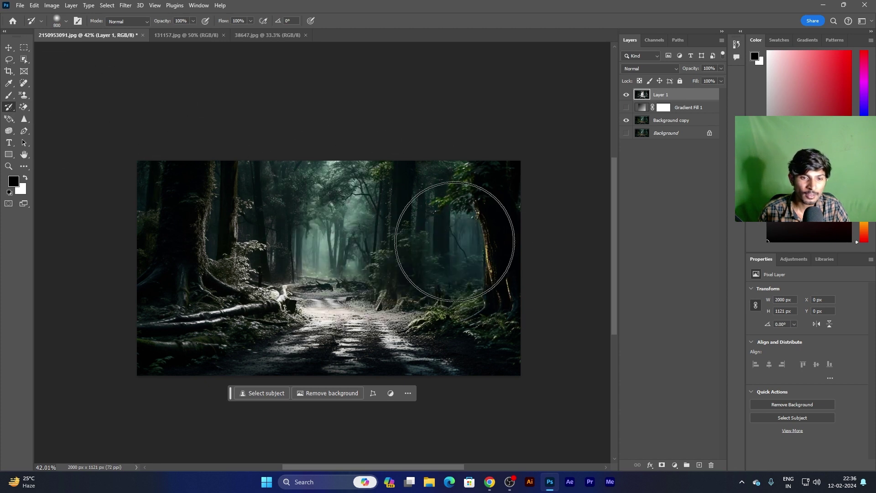
drag(446, 235, 157, 254)
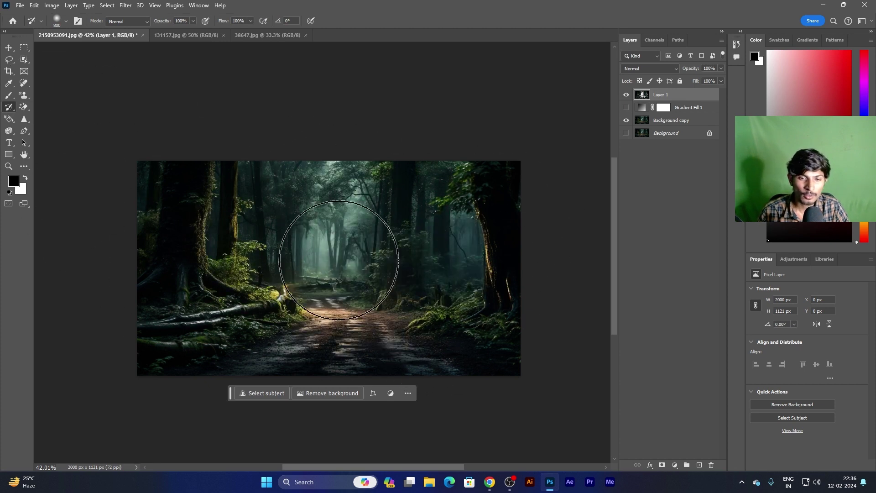
right_click(11, 130)
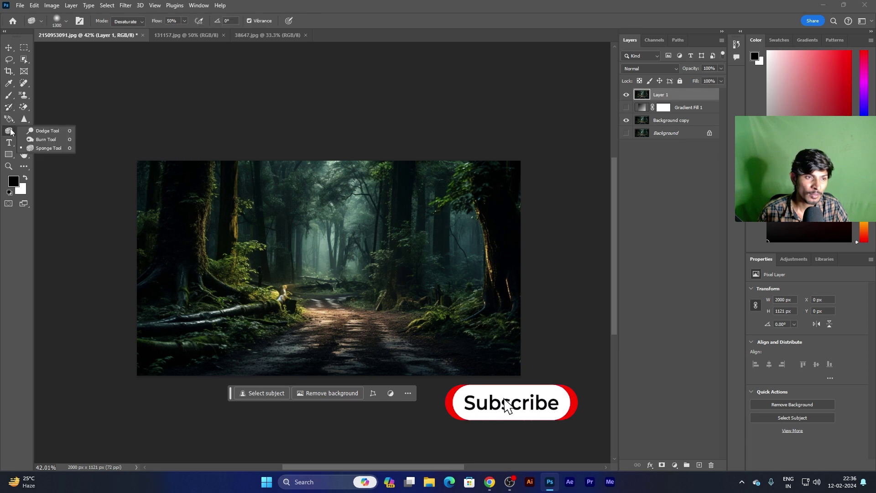
click(64, 151)
mouse_move(391, 231)
mouse_down()
mouse_move(274, 157)
mouse_move(401, 283)
mouse_move(382, 128)
mouse_move(502, 222)
mouse_move(237, 289)
mouse_move(174, 322)
mouse_move(237, 291)
mouse_move(155, 302)
mouse_move(303, 303)
mouse_move(479, 264)
mouse_move(469, 303)
mouse_move(438, 228)
mouse_move(488, 284)
mouse_move(161, 303)
mouse_move(235, 254)
mouse_move(469, 234)
mouse_up()
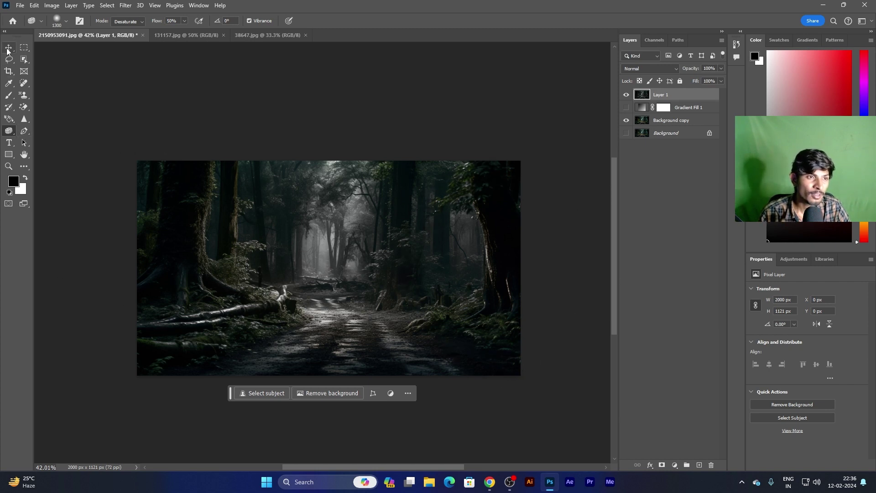
click(8, 49)
click(8, 130)
right_click(9, 131)
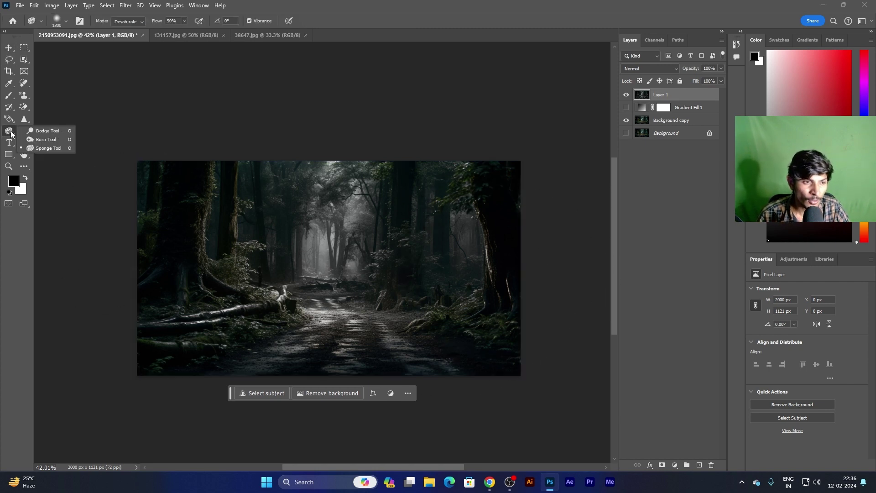
click(42, 131)
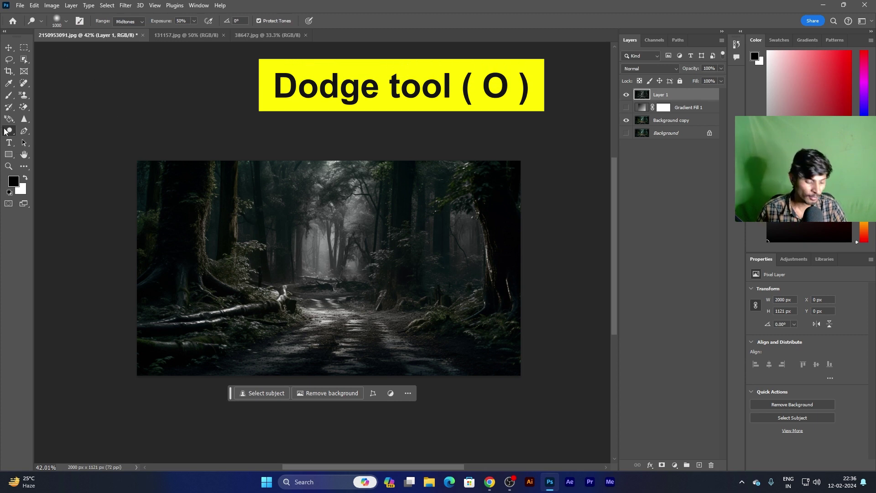
- Delete Layer 1 and Gradient Fill 1 together, leaving only the Background copy forest
key(shift+o)
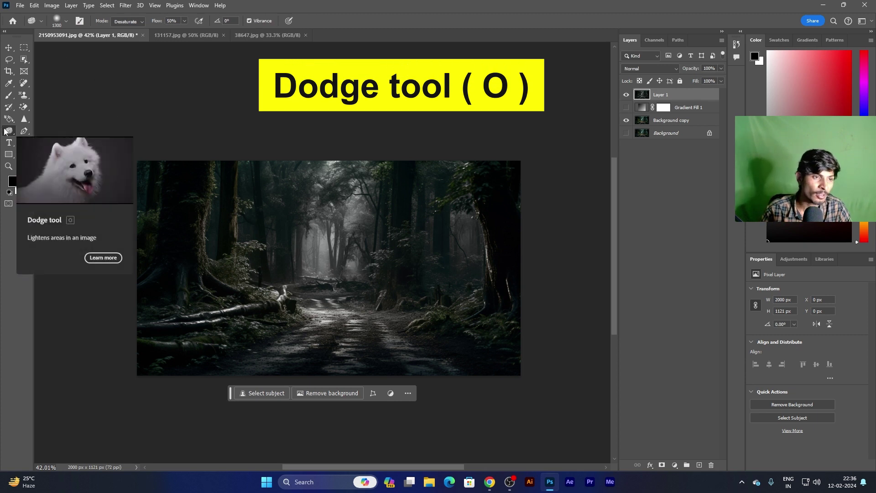
key(shift+o)
key(shift+o)
key(shift+o)
key(shift+o)
key(shift+o)
key(shift+o)
key(shift+o)
key(shift+o)
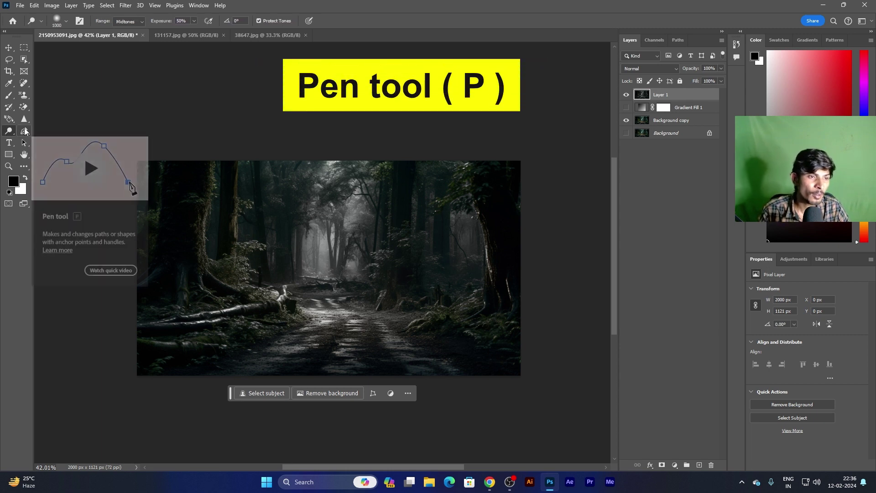
key(p)
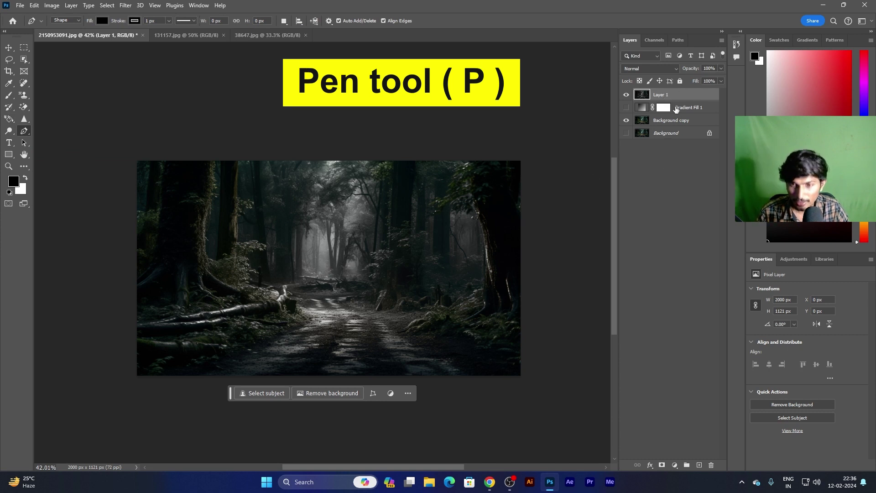
ctrl+click(671, 96)
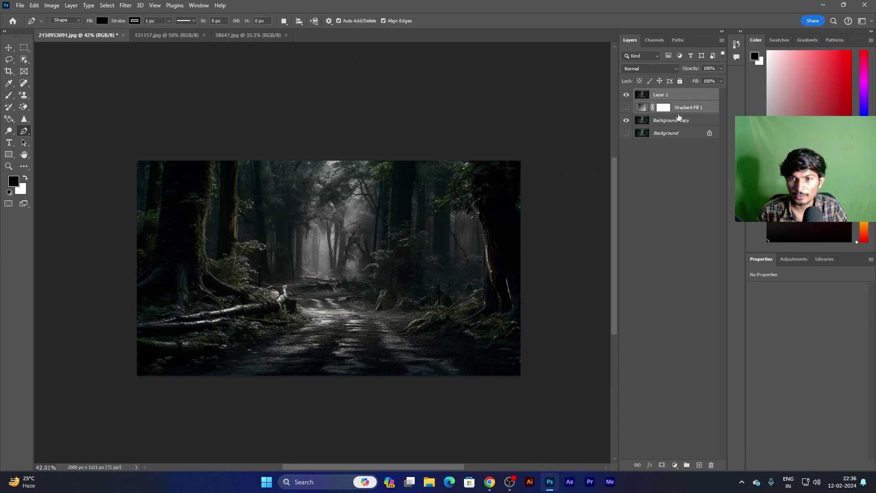
click(711, 465)
click(395, 178)
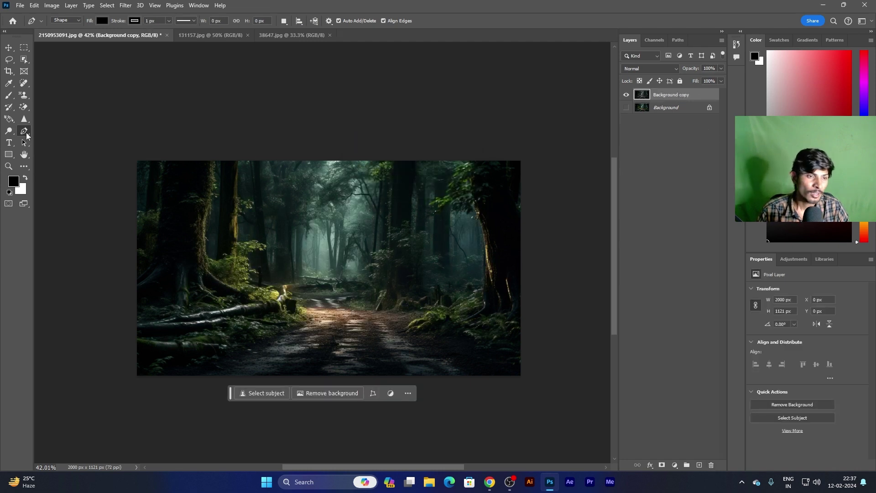
- Set the Pen tool's options-bar mode to Shape for drawing filled shapes
scroll(229, 331, up, 3)
scroll(230, 331, down, 1)
scroll(258, 322, down, 1)
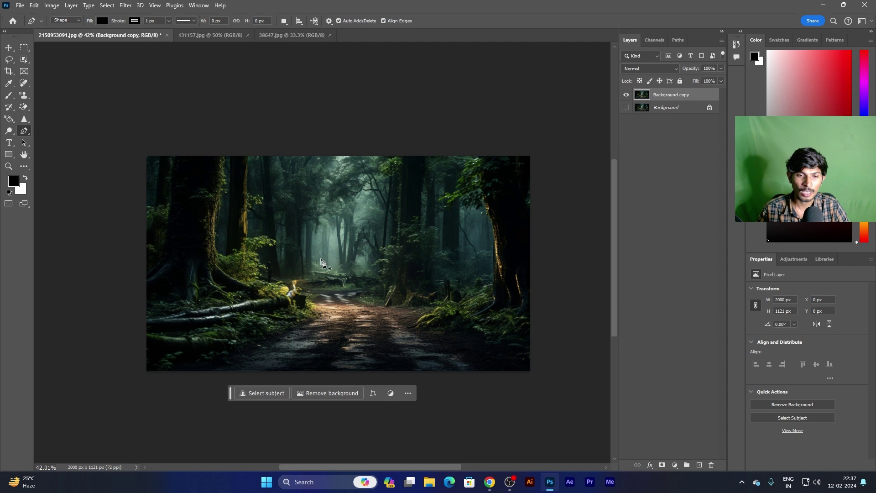
click(75, 21)
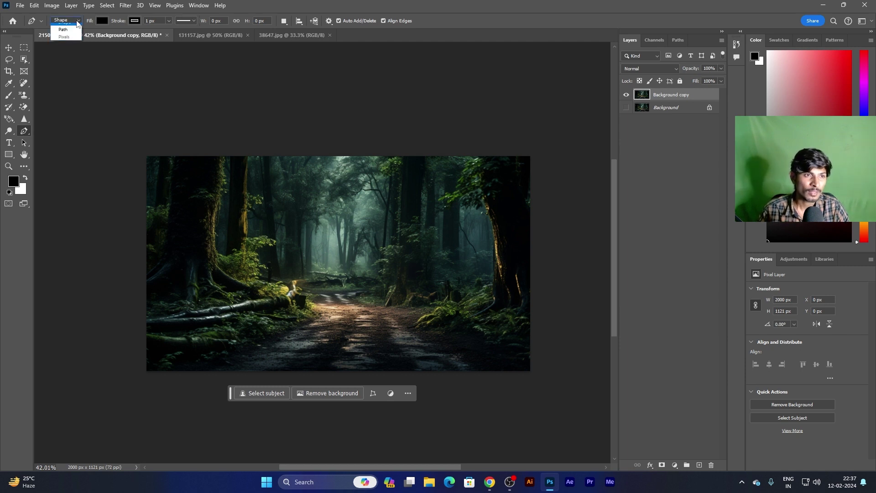
click(61, 28)
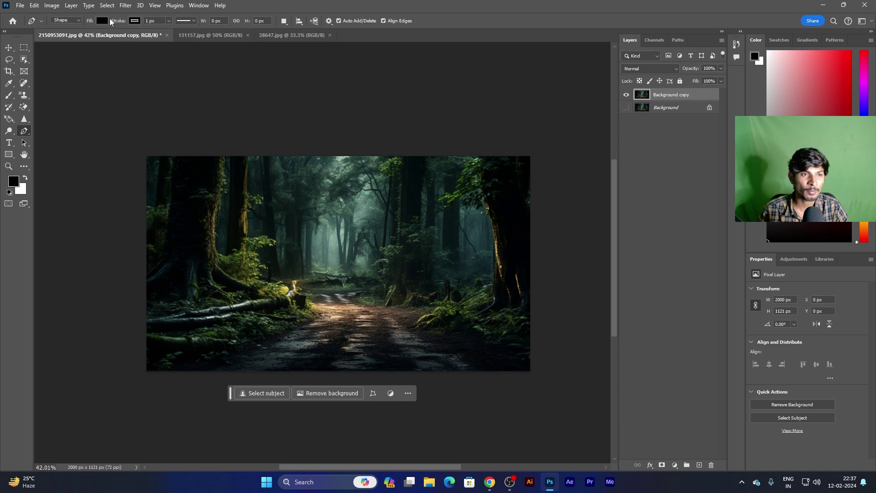
- Pen-draw a closed rounded blob from four curved anchors
click(402, 250)
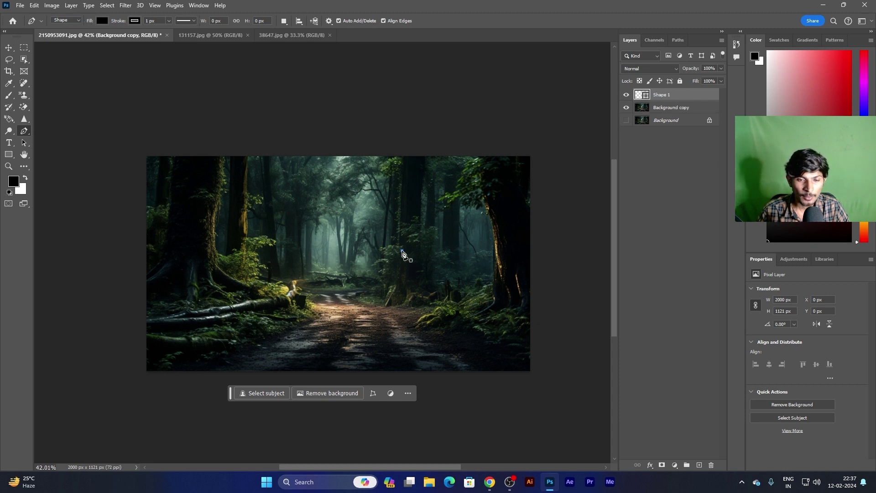
drag(320, 238, 282, 282)
drag(342, 310, 392, 305)
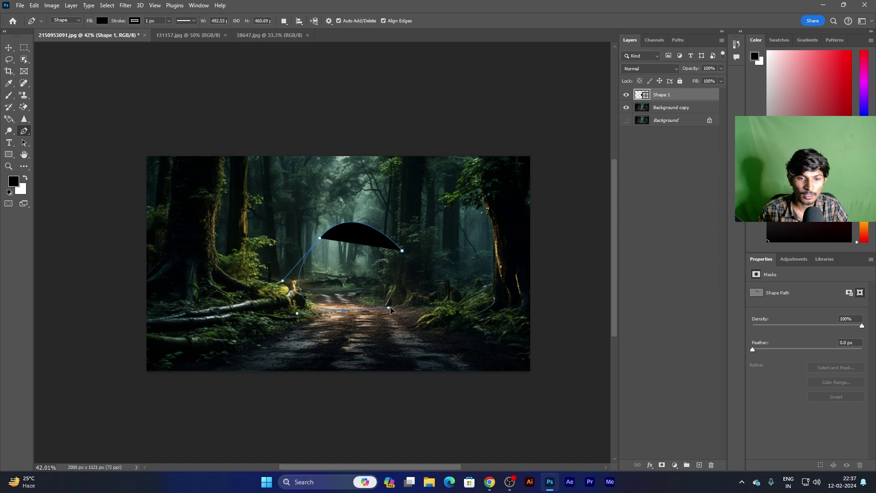
mouse_move(402, 251)
mouse_down()
mouse_move(354, 258)
mouse_move(321, 229)
mouse_move(373, 235)
mouse_up()
- Change the Shape 1 fill from black to a near-white tone
click(9, 48)
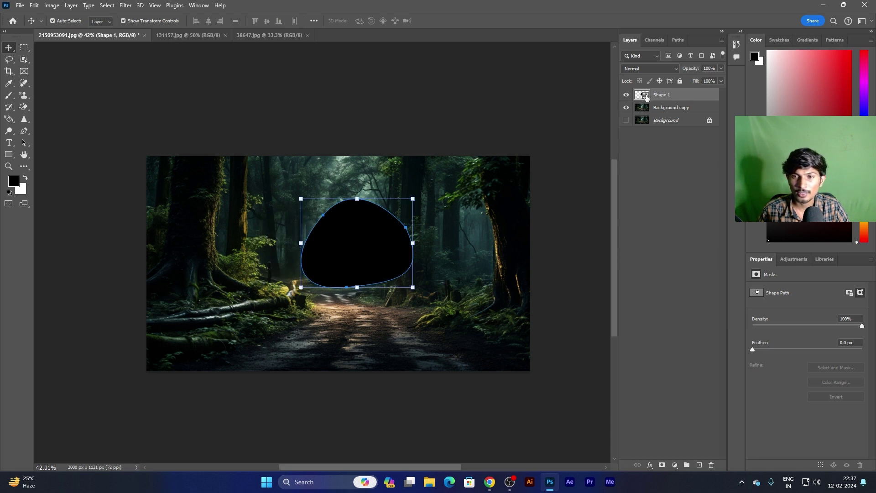
double_click(646, 96)
click(433, 109)
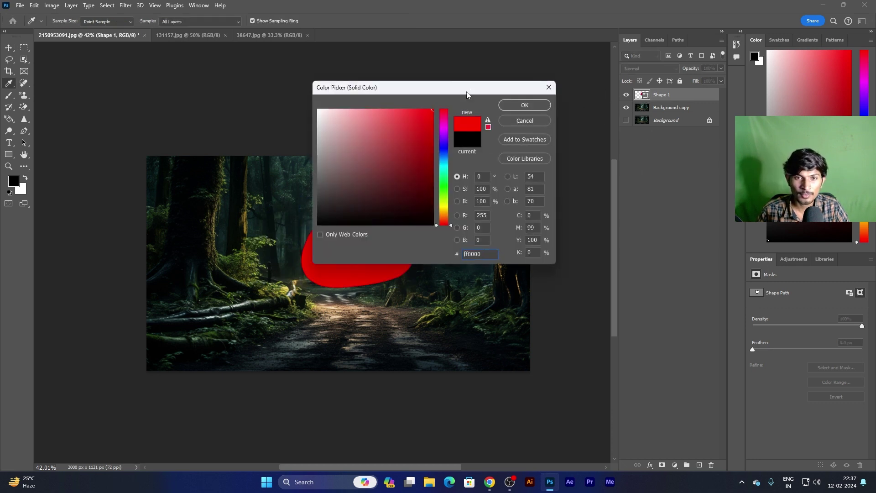
drag(467, 95, 619, 169)
drag(356, 242, 432, 137)
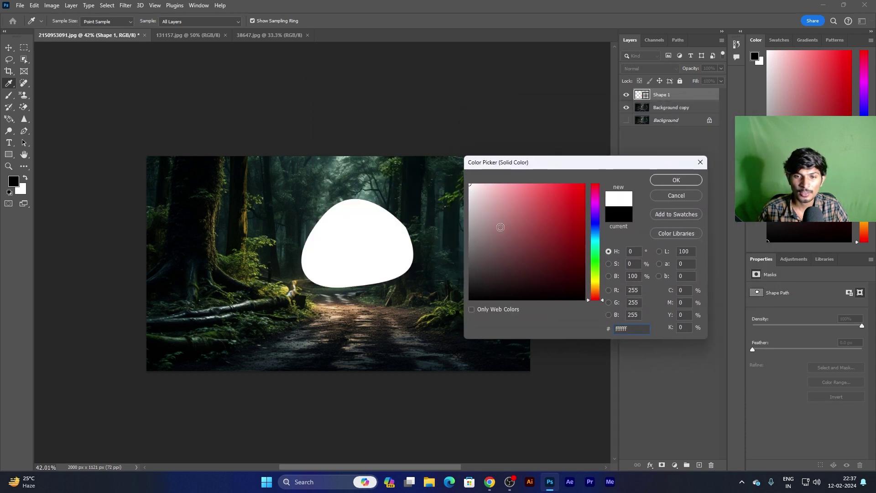
drag(501, 227, 472, 166)
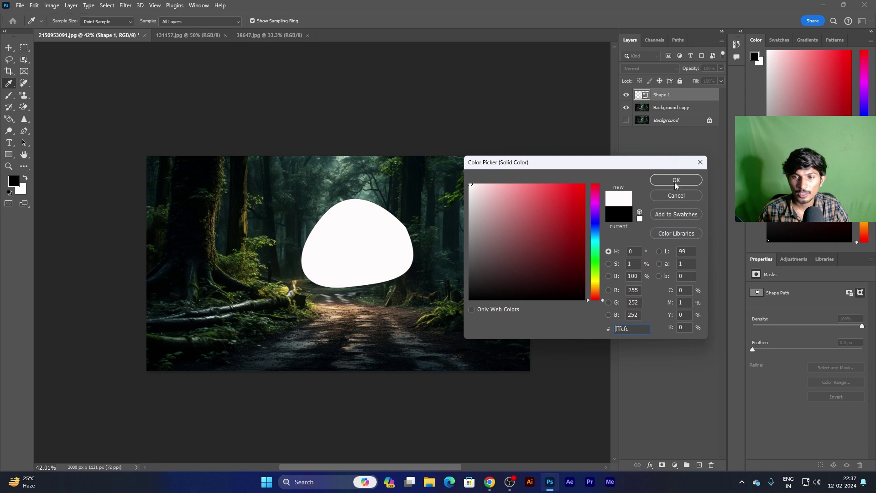
click(676, 181)
- Move the white blob to sit right of the forest path
mouse_move(341, 248)
mouse_down()
mouse_move(318, 253)
mouse_move(327, 265)
mouse_up()
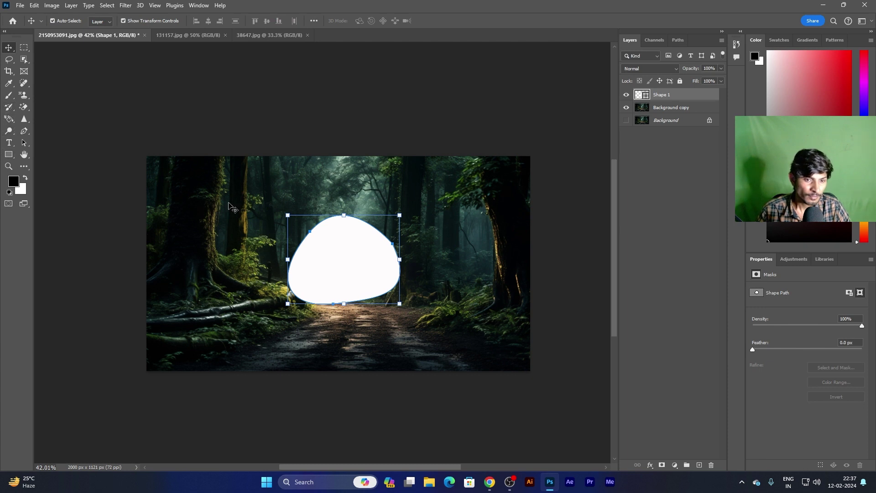
mouse_move(328, 250)
mouse_down()
mouse_move(419, 238)
mouse_move(421, 270)
mouse_up()
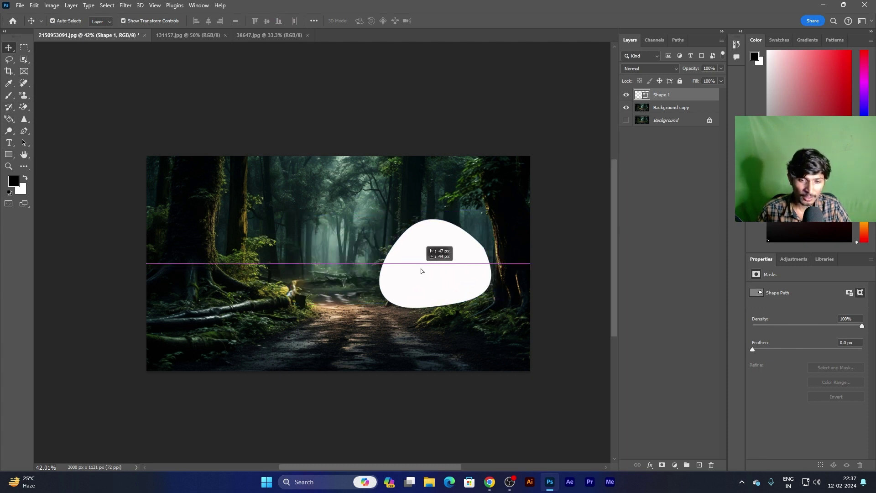
click(560, 249)
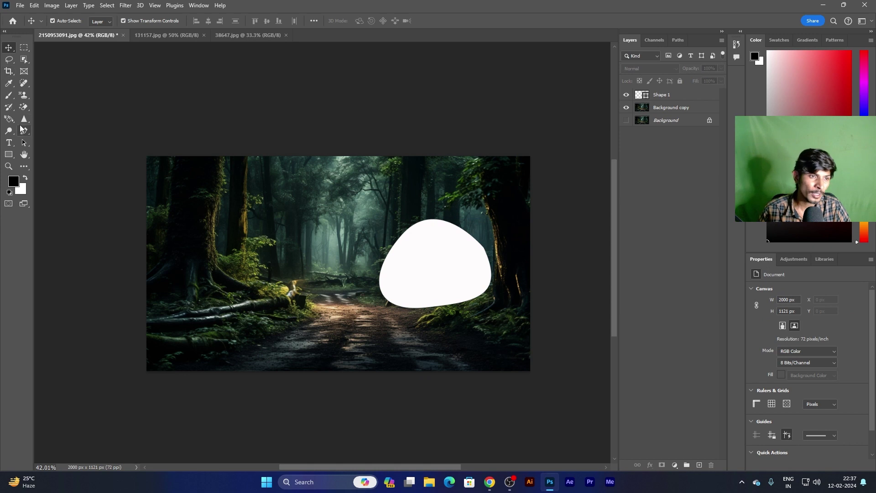
- Pen-draw a second closed teardrop-like shape, Shape 2
click(24, 130)
click(319, 244)
drag(229, 216, 211, 273)
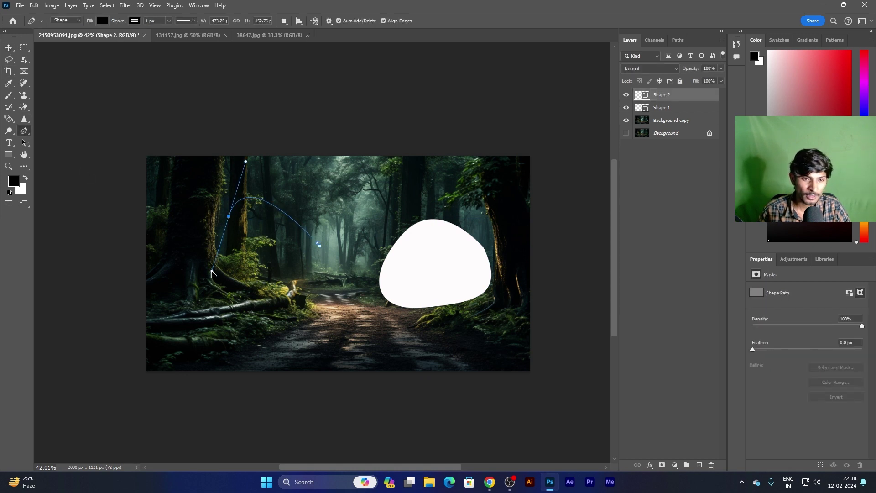
drag(277, 277, 304, 269)
click(318, 245)
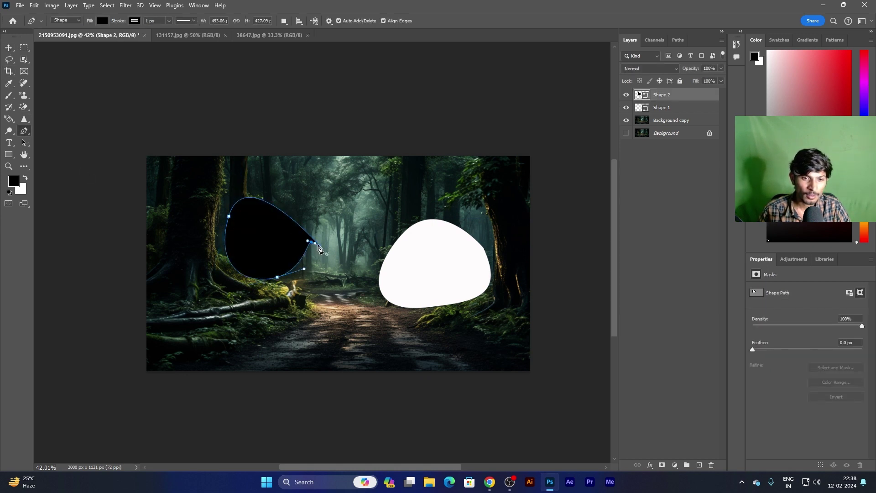
- Set the Shape 2 fill to white
key(v)
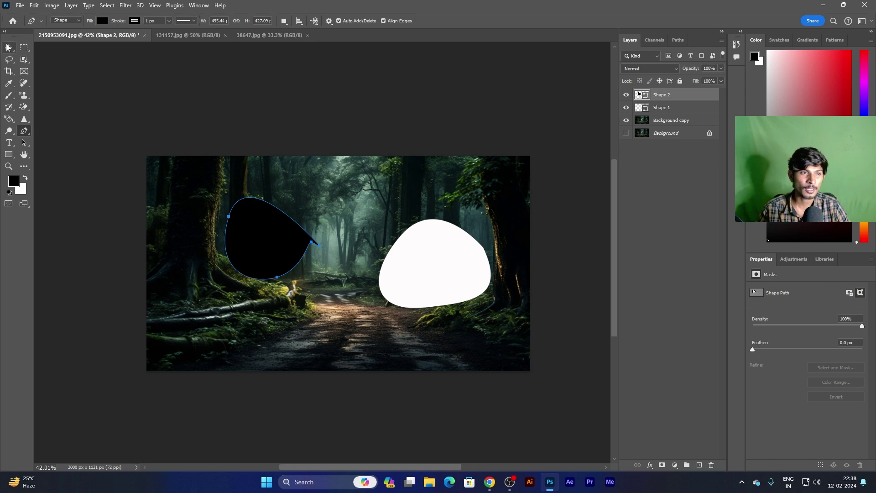
double_click(644, 95)
drag(499, 195, 470, 184)
click(678, 180)
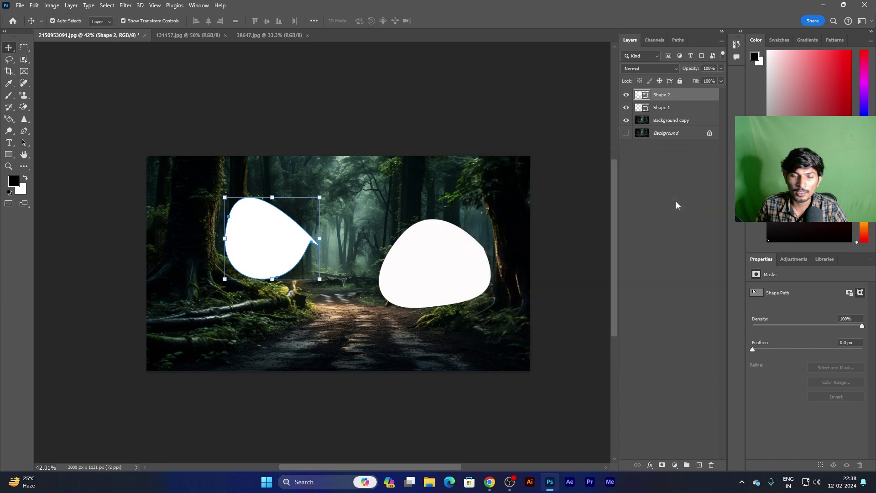
- Arrange the first blob beside the tailed Shape 2 on the right
drag(446, 260, 351, 215)
mouse_move(255, 245)
mouse_down()
mouse_move(419, 222)
mouse_move(421, 230)
mouse_move(470, 225)
mouse_up()
mouse_move(397, 219)
mouse_down()
mouse_move(462, 215)
mouse_move(499, 225)
mouse_move(439, 231)
mouse_move(410, 252)
mouse_up()
key(ctrl+t)
click(437, 20)
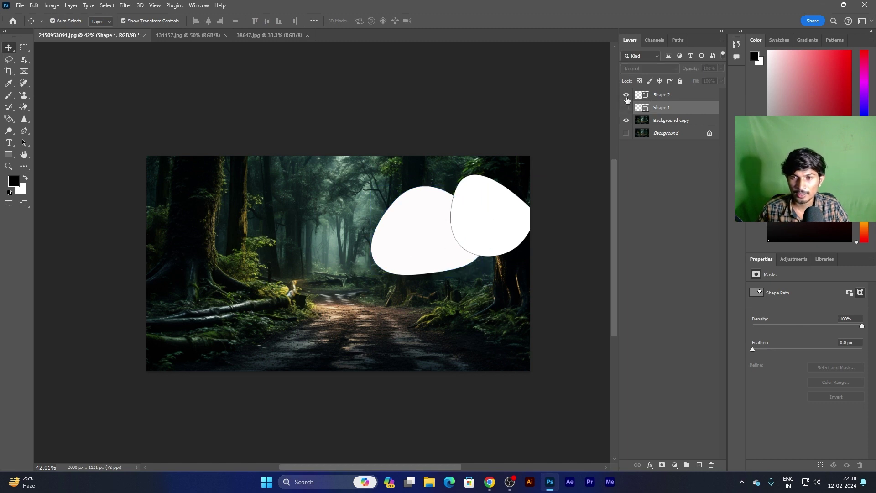
- Hide both shape layers and select the Background copy layer
drag(626, 108, 626, 94)
click(671, 120)
scroll(165, 233, up, 2)
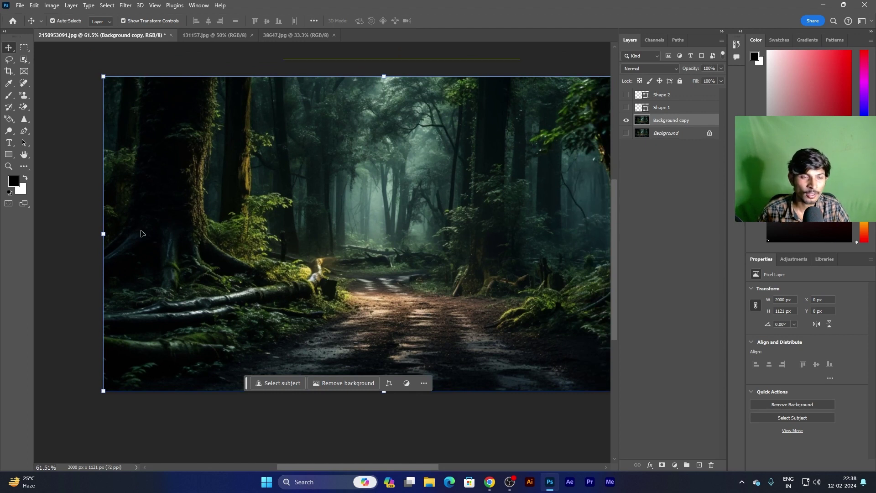
key(p)
click(214, 77)
click(214, 112)
click(210, 146)
click(206, 180)
drag(205, 186, 206, 216)
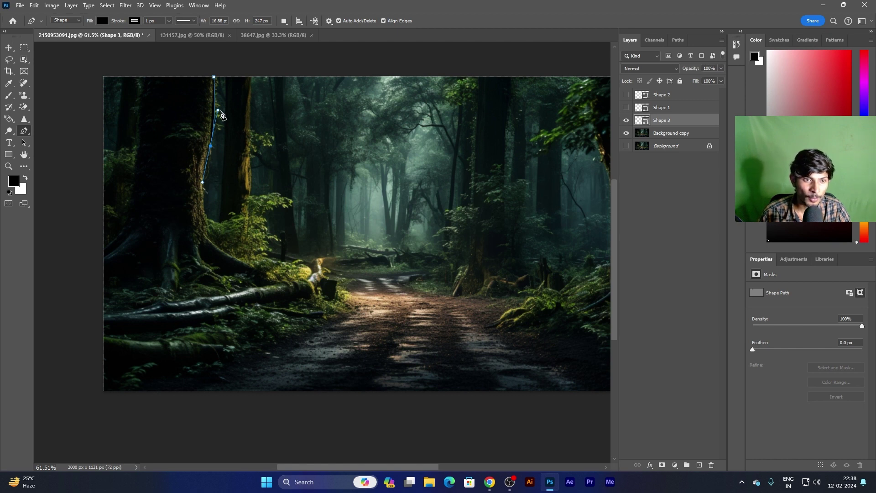
drag(208, 219, 217, 250)
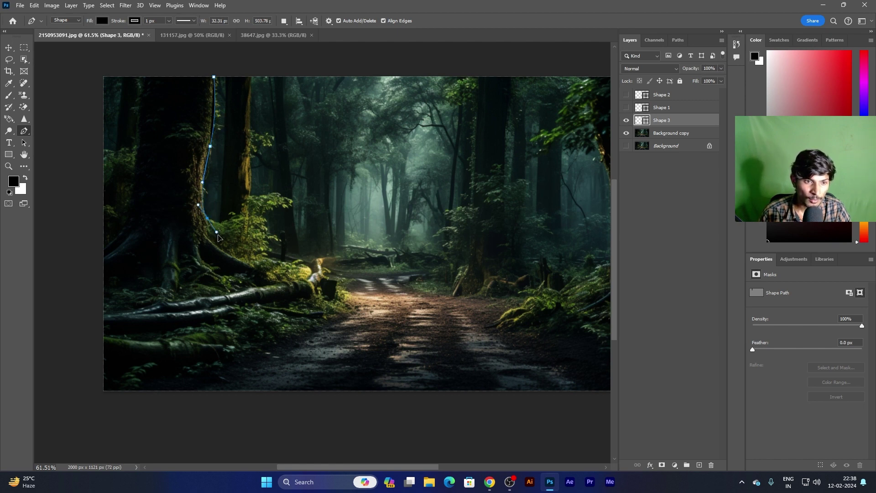
drag(215, 237, 219, 263)
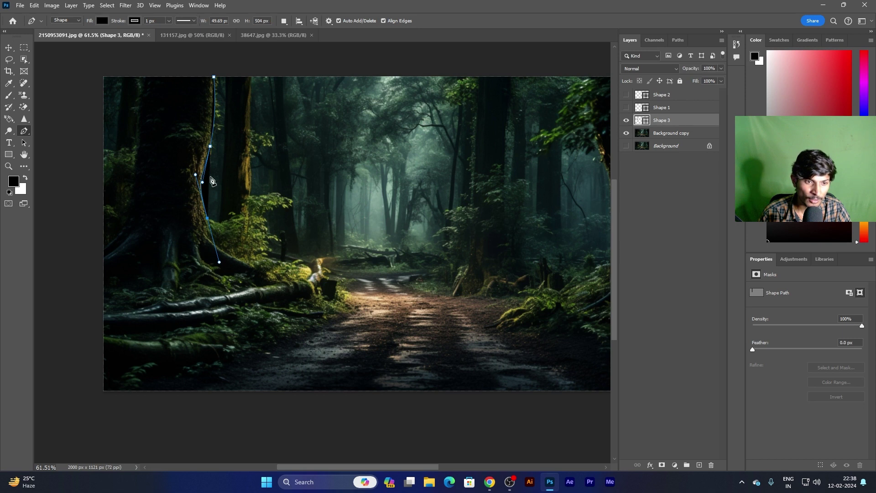
alt+click(208, 218)
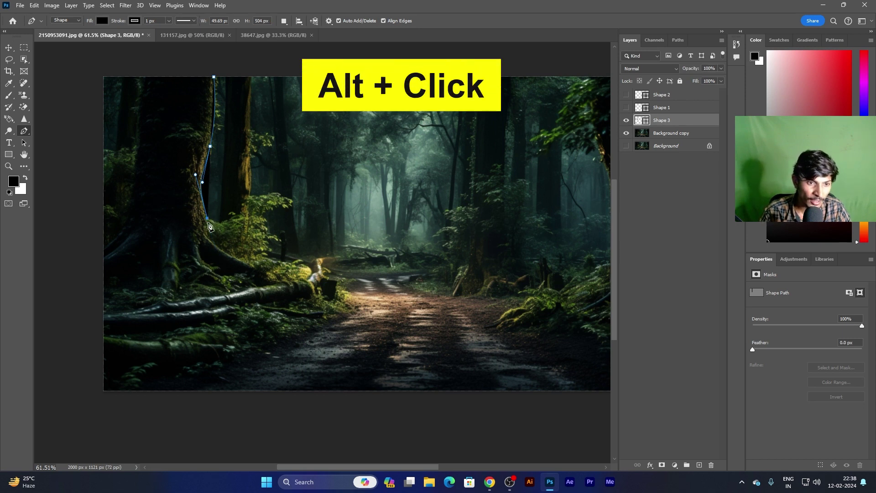
click(207, 236)
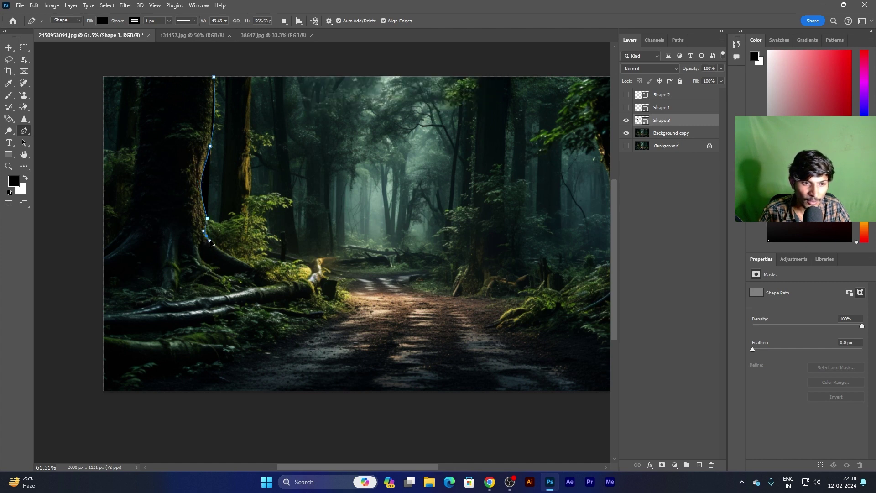
drag(255, 266, 313, 275)
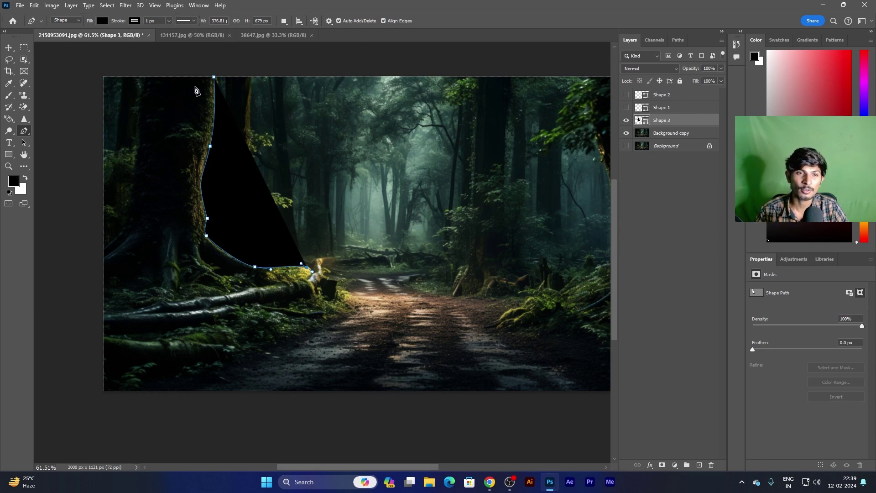
click(214, 175)
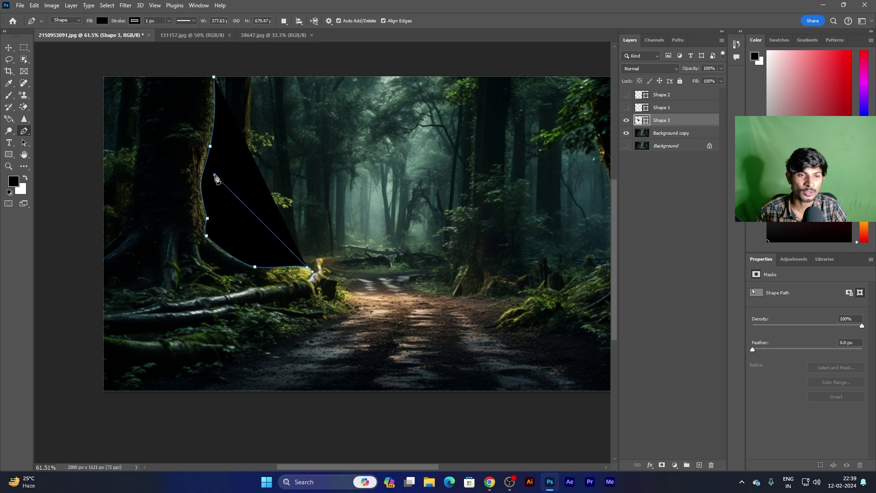
click(9, 47)
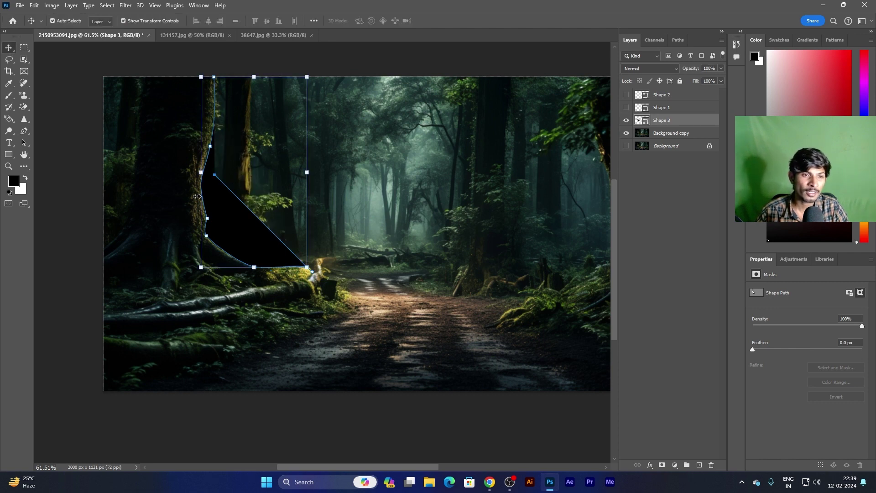
key(Delete)
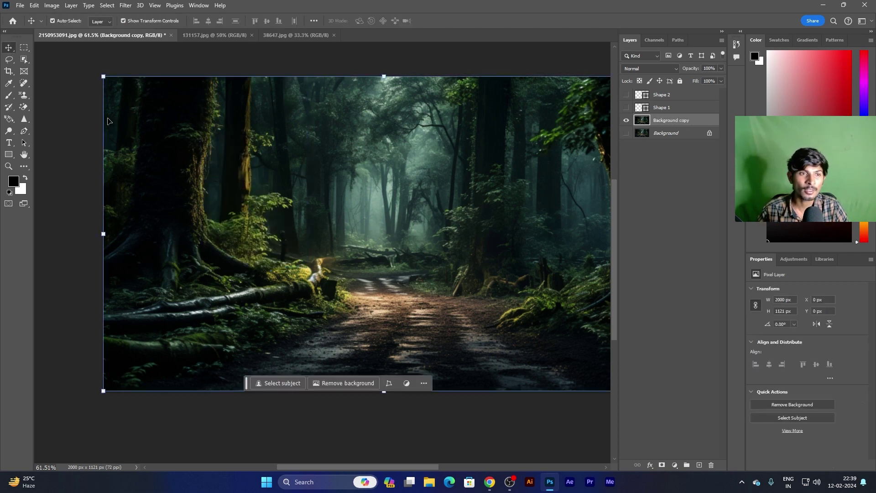
click(24, 131)
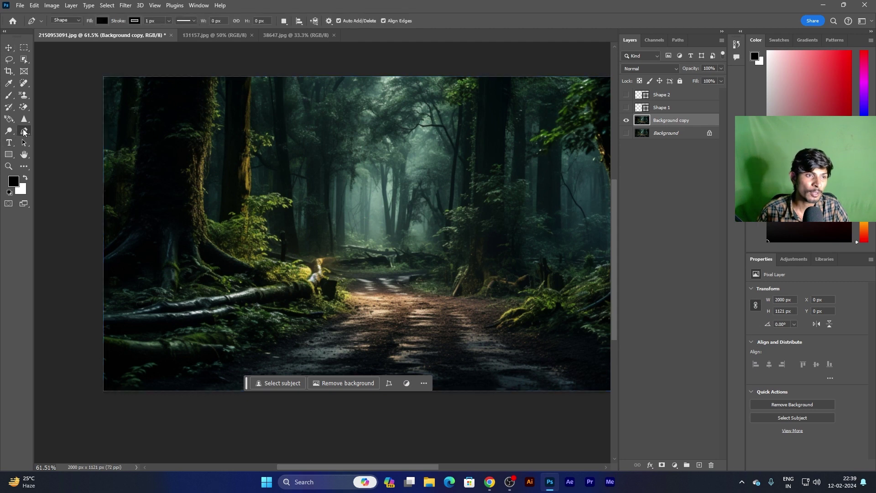
- Set the Pen to Path mode and trace down the left trunk edge
click(75, 22)
click(64, 33)
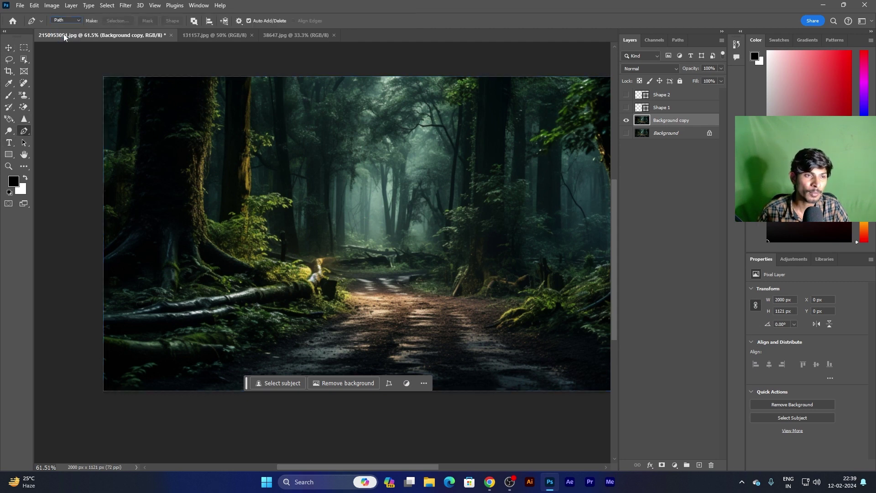
click(215, 76)
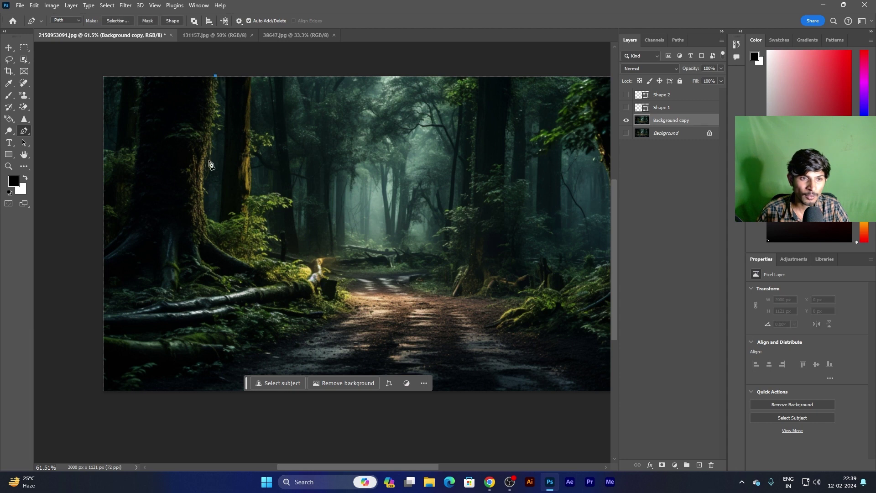
drag(205, 163, 186, 219)
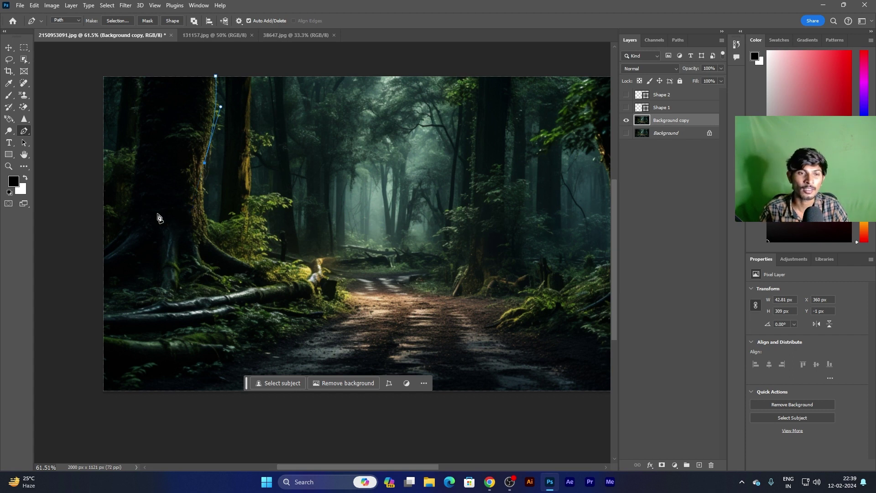
mouse_move(208, 237)
mouse_down()
mouse_move(218, 258)
mouse_move(217, 245)
mouse_up()
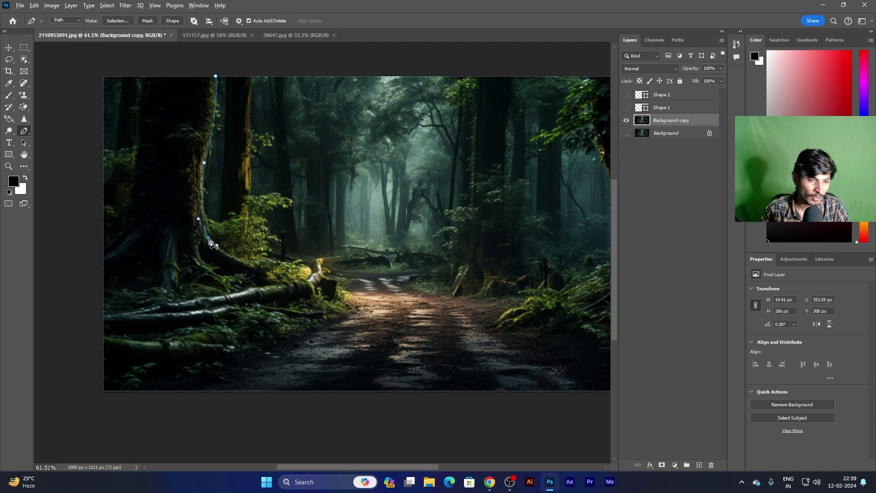
- Continue the outline over the roots and left along the fallen log
drag(244, 260, 271, 273)
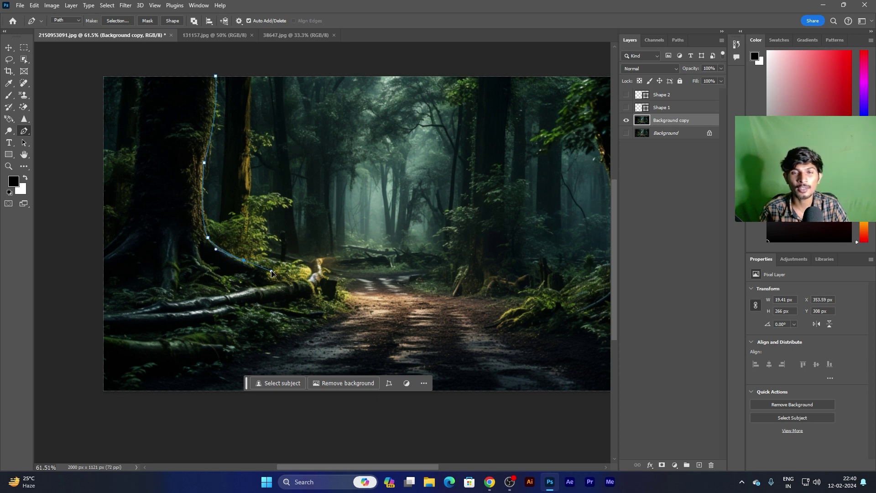
drag(288, 262, 307, 280)
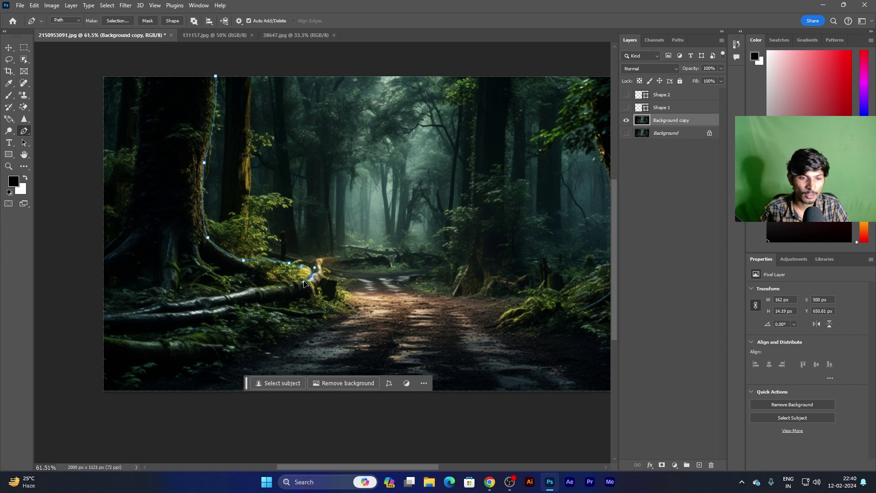
drag(251, 288, 175, 296)
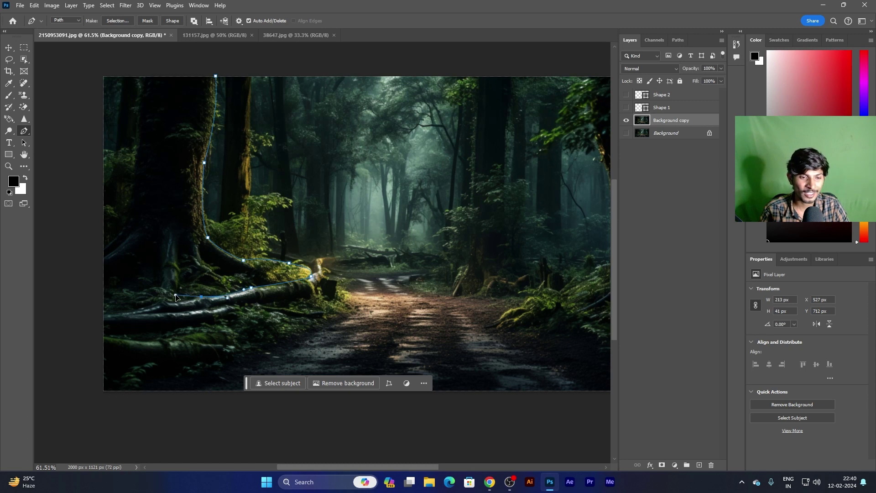
drag(171, 304, 158, 303)
- Loop the path up the left edge, over the treetop, and close it at the start
click(96, 317)
click(88, 70)
drag(146, 53, 181, 59)
click(215, 75)
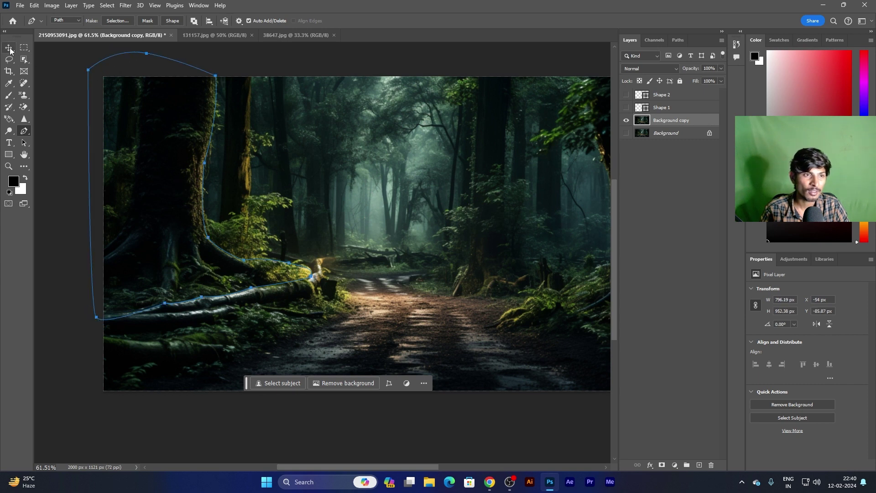
click(9, 49)
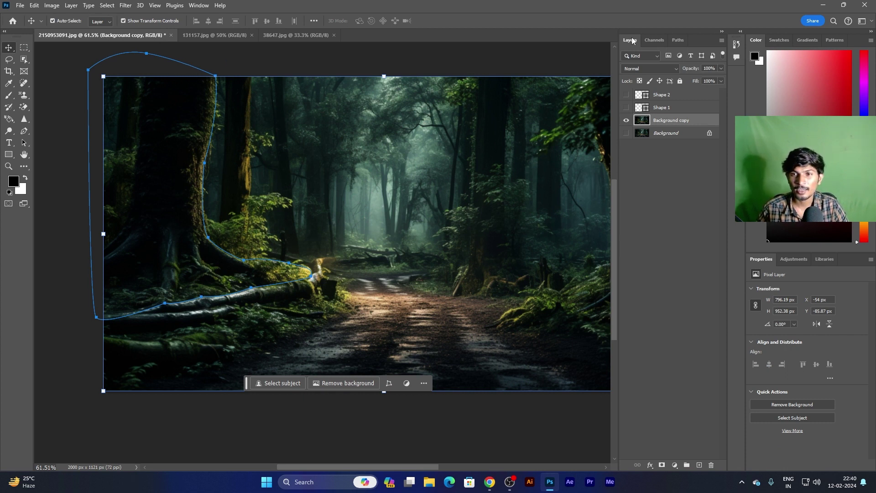
- Save the Work Path in the Paths panel under the name Tree
click(677, 40)
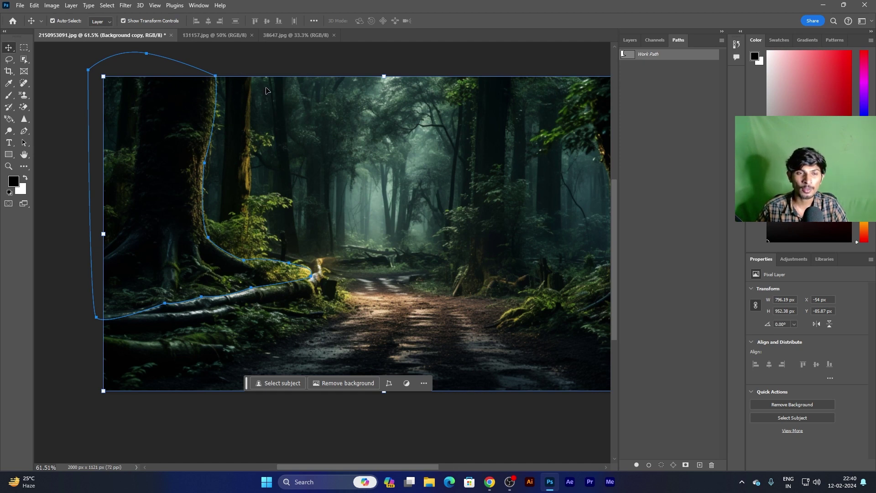
double_click(689, 54)
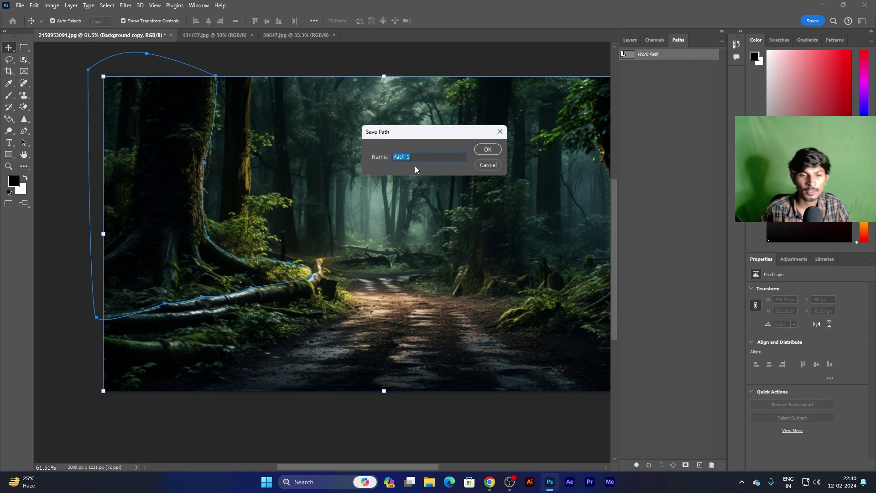
text(Tree)
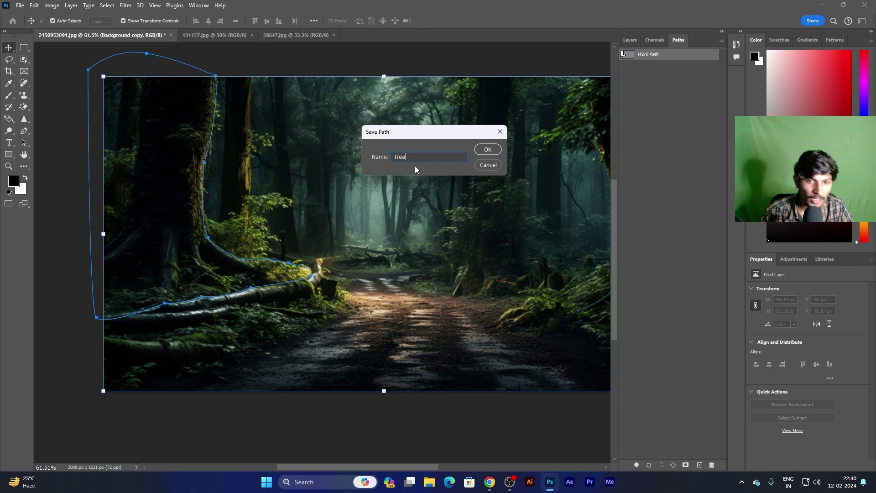
click(494, 149)
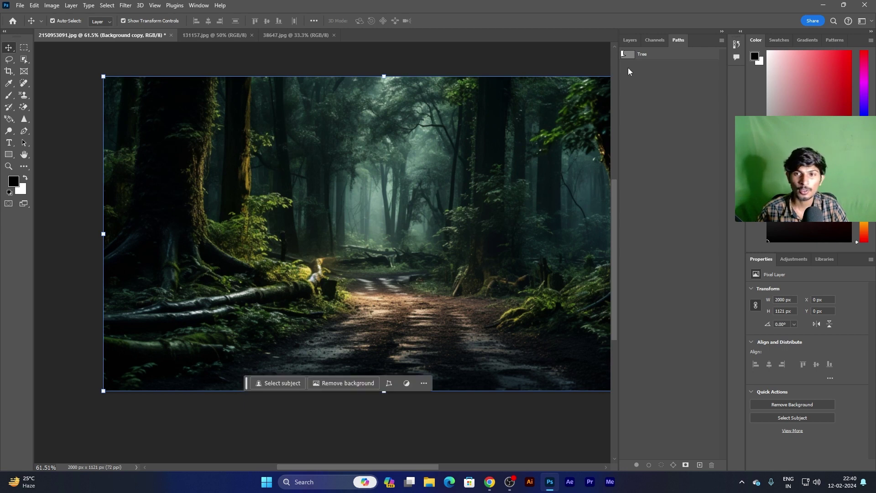
- Load the Tree path as a selection around the tree
click(657, 56)
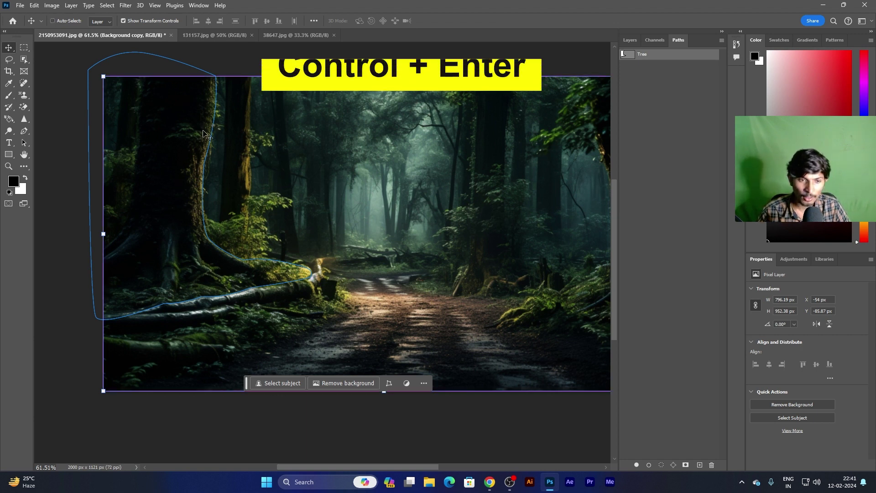
key(ctrl+Return)
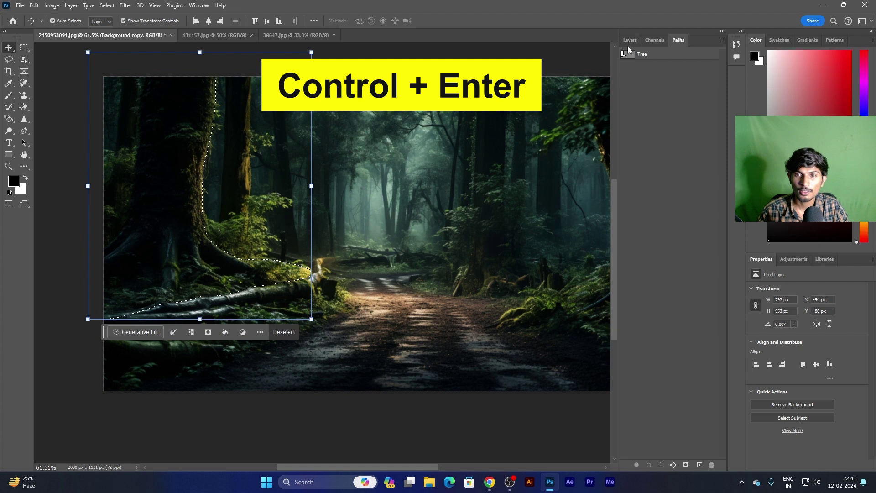
click(630, 41)
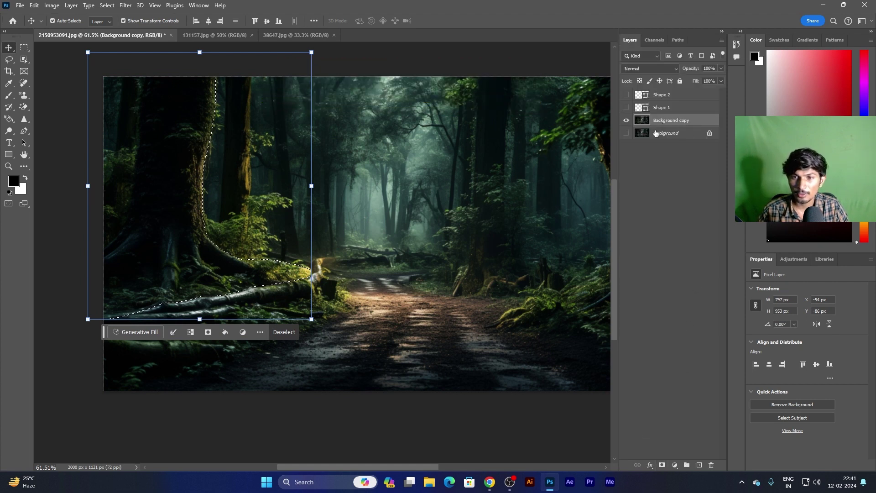
- Add a layer mask to Background copy from the tree selection, undoing and re-adding it
click(208, 332)
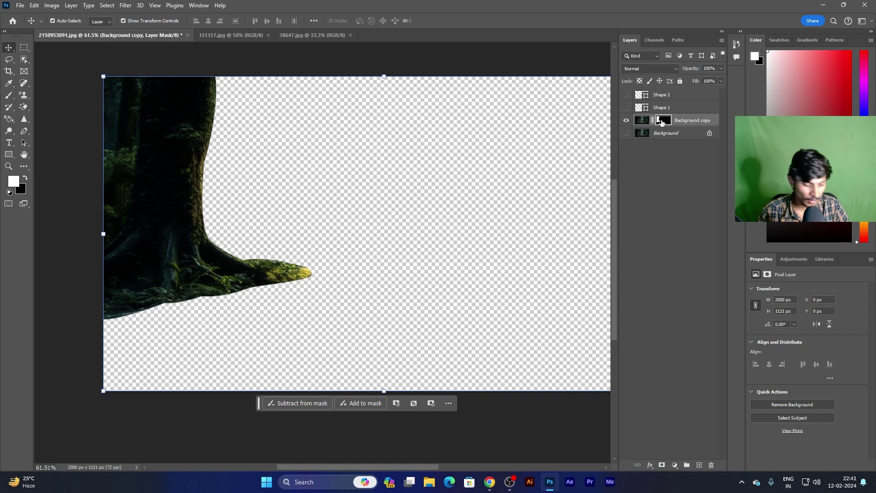
key(ctrl+z)
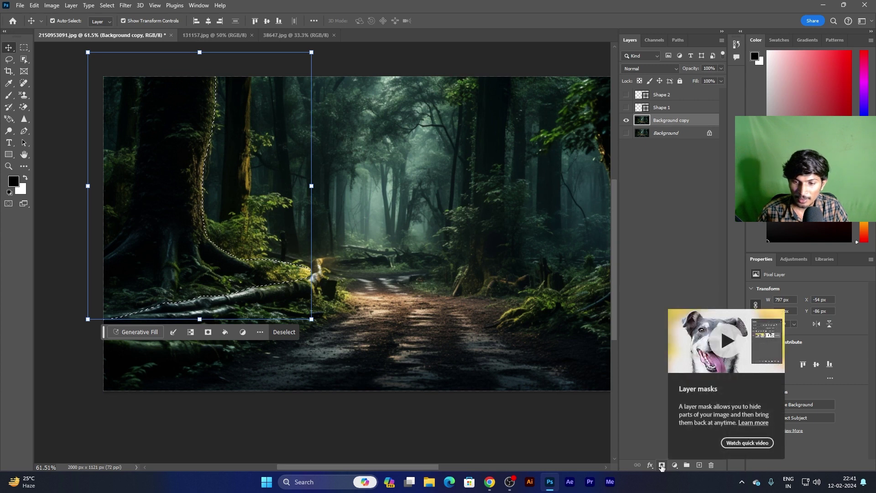
click(661, 465)
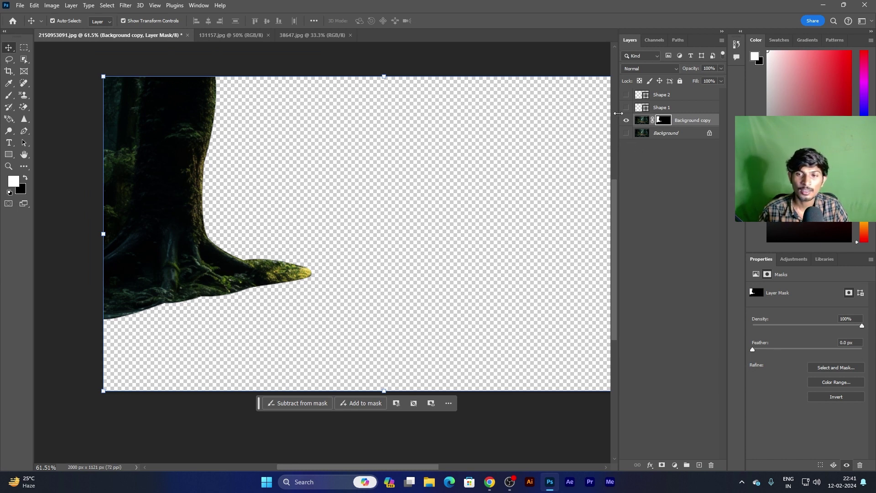
- Load the Tree path as a selection, then deselect it
click(60, 99)
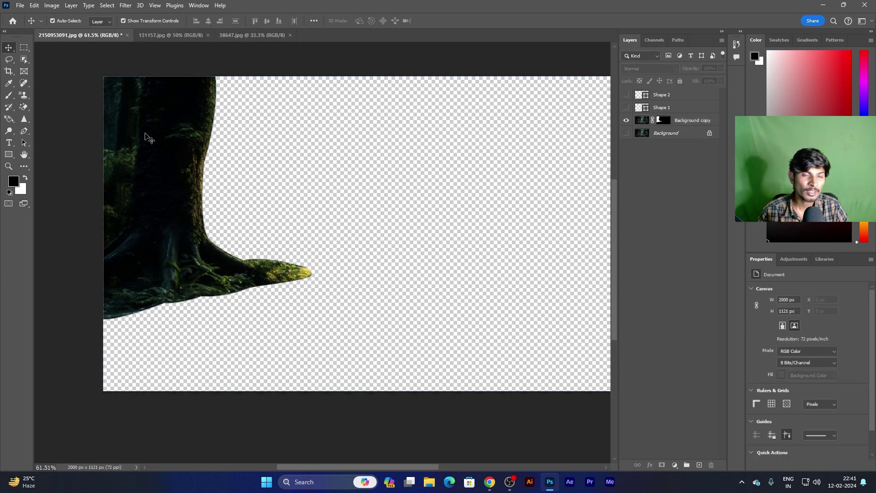
click(679, 40)
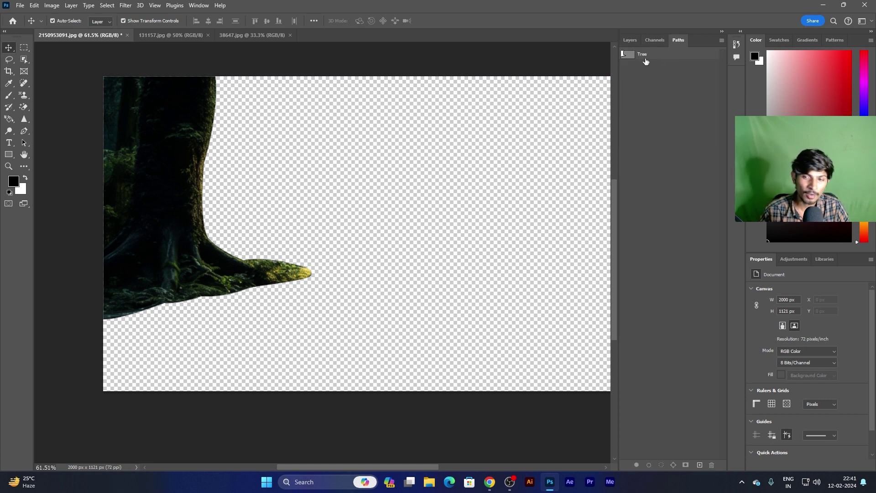
click(670, 54)
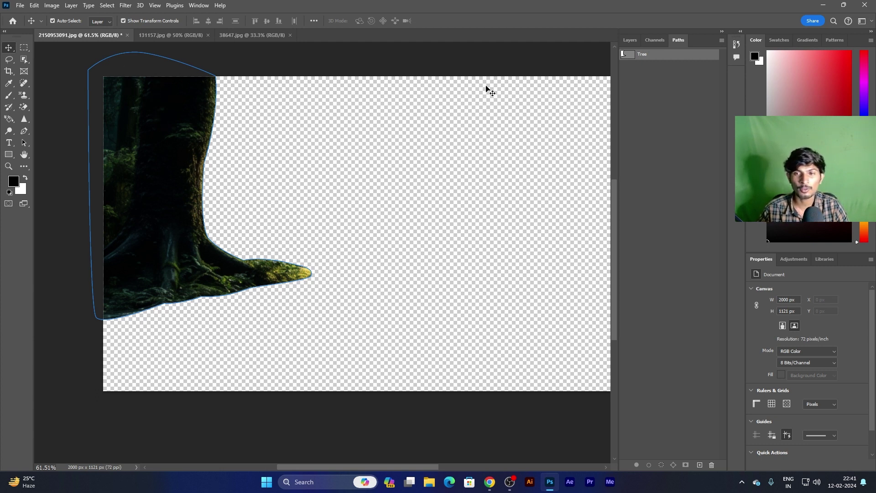
key(ctrl)
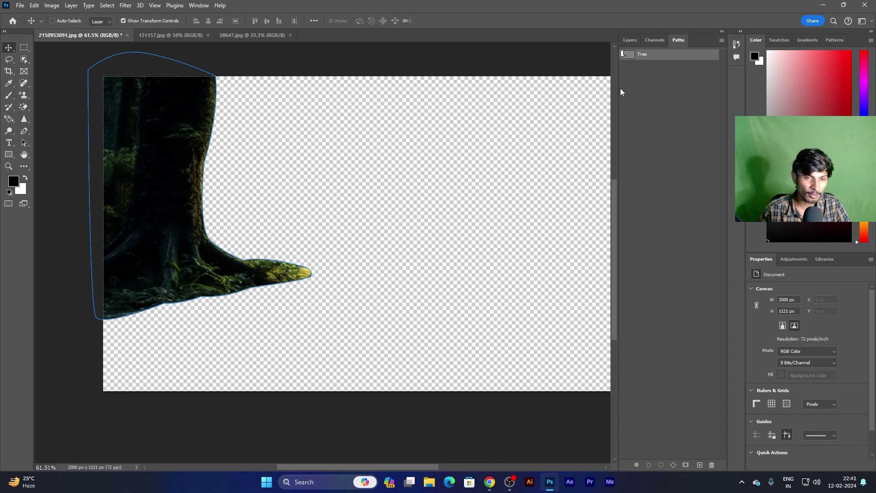
key(ctrl+Return)
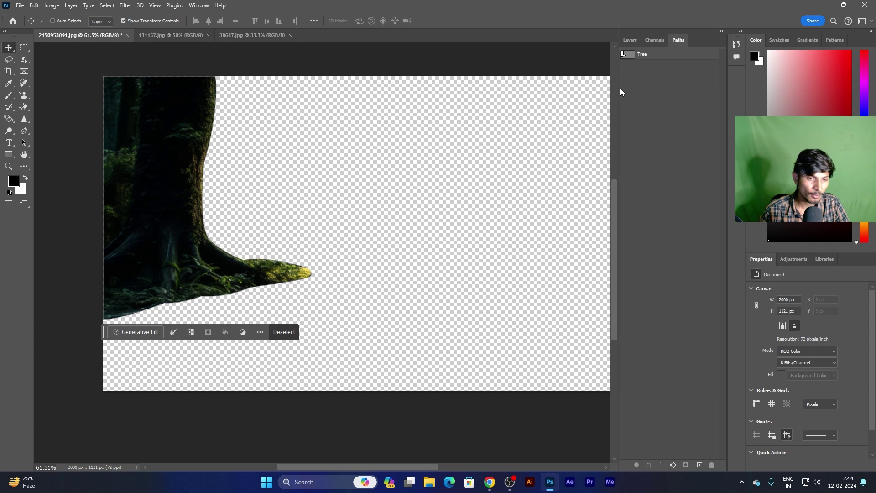
key(ctrl+d)
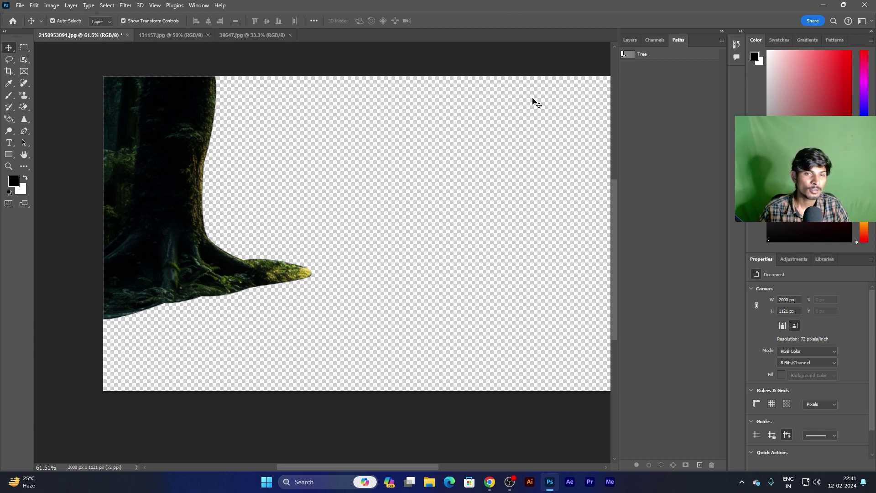
- Delete the layer mask from the Background copy layer
click(633, 41)
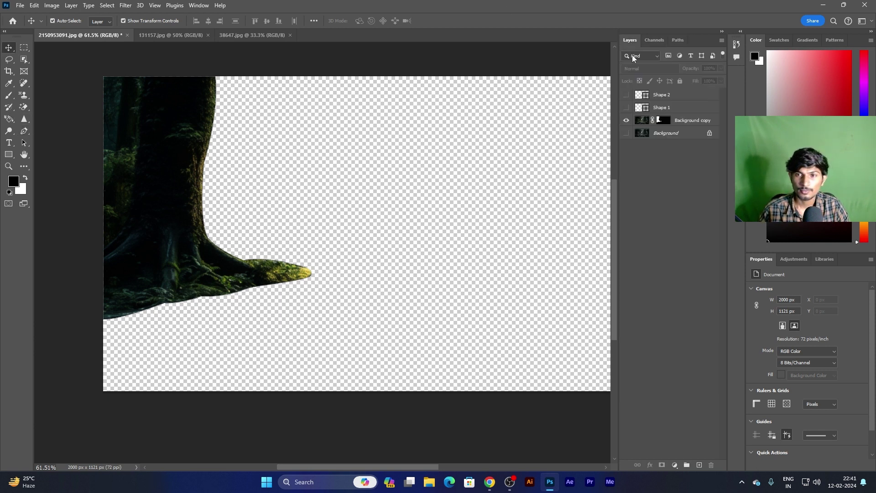
click(675, 120)
click(662, 123)
right_click(663, 122)
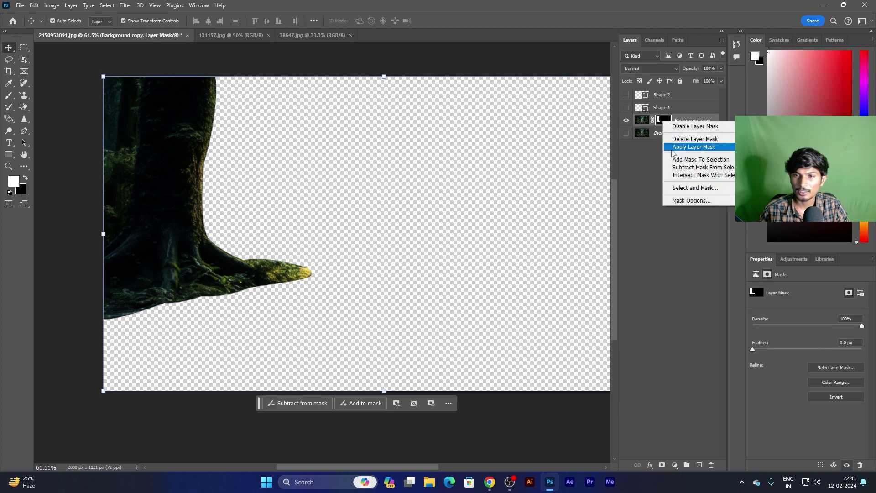
click(683, 139)
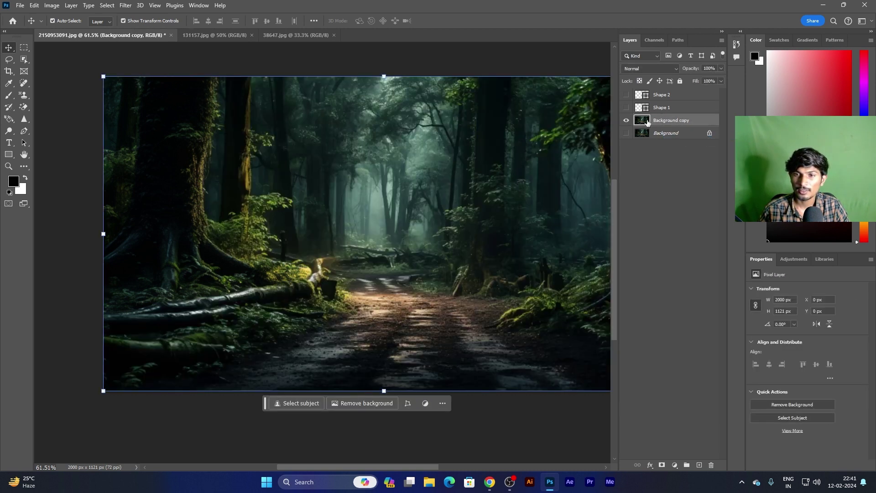
- Try the Freeform Pen with two freehand paths, then switch its mode from Path to Shape
click(24, 131)
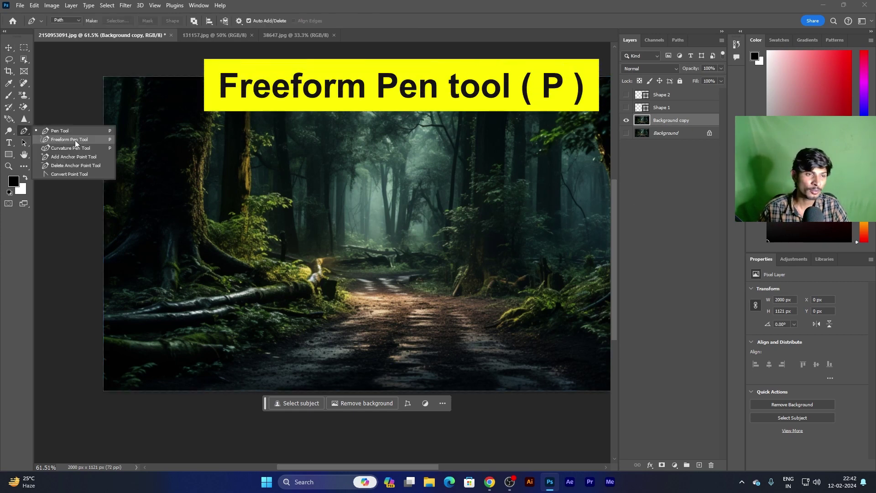
click(75, 141)
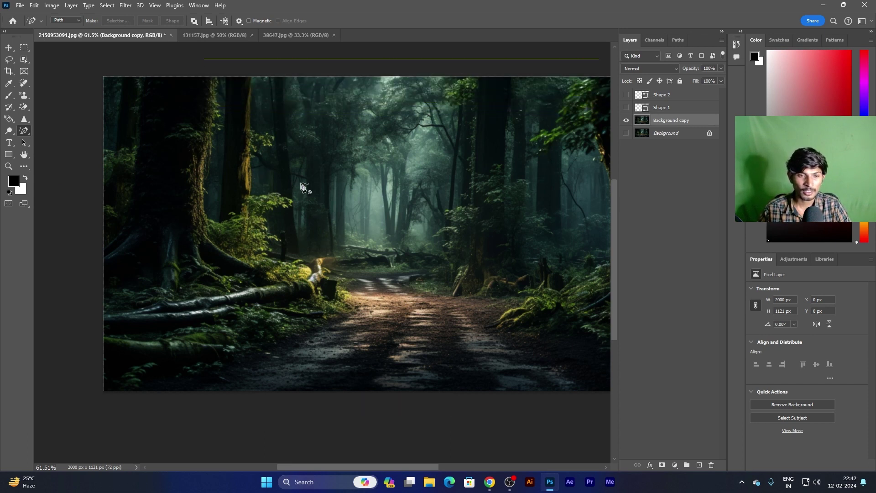
drag(301, 183, 330, 199)
key(ctrl+z)
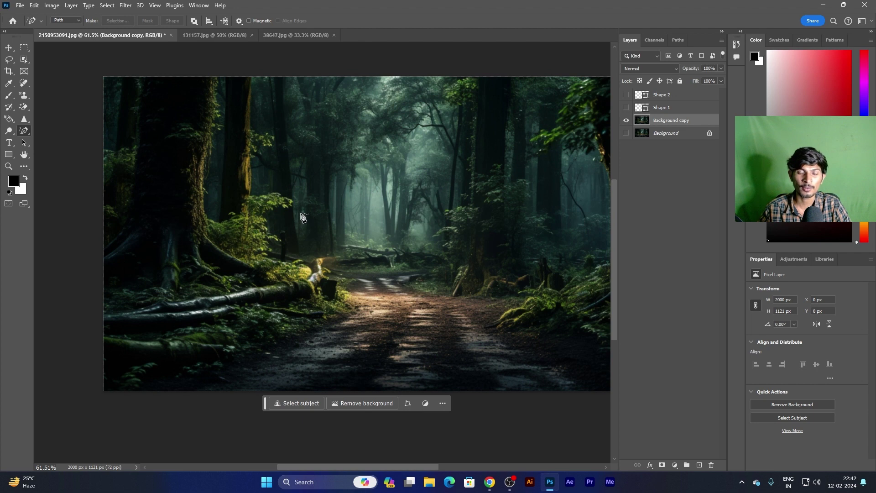
mouse_move(292, 204)
mouse_down()
mouse_move(242, 277)
mouse_move(268, 192)
mouse_up()
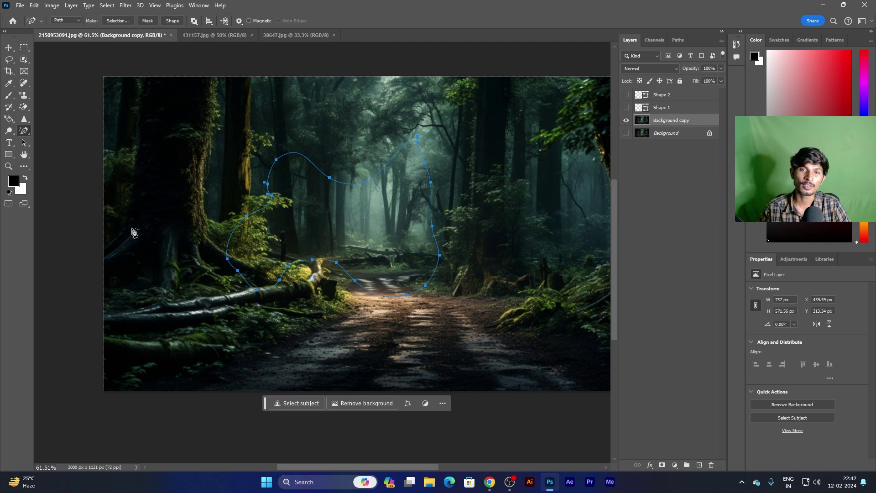
click(71, 22)
click(60, 30)
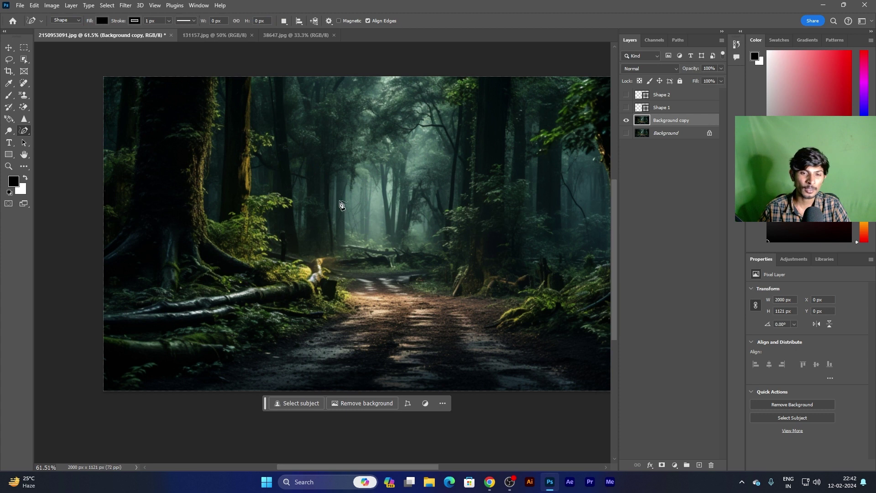
- Draw several freehand black shapes at lower left, by the right trees, and upper left
mouse_move(222, 318)
mouse_down()
mouse_move(424, 132)
mouse_move(391, 348)
mouse_move(215, 315)
mouse_up()
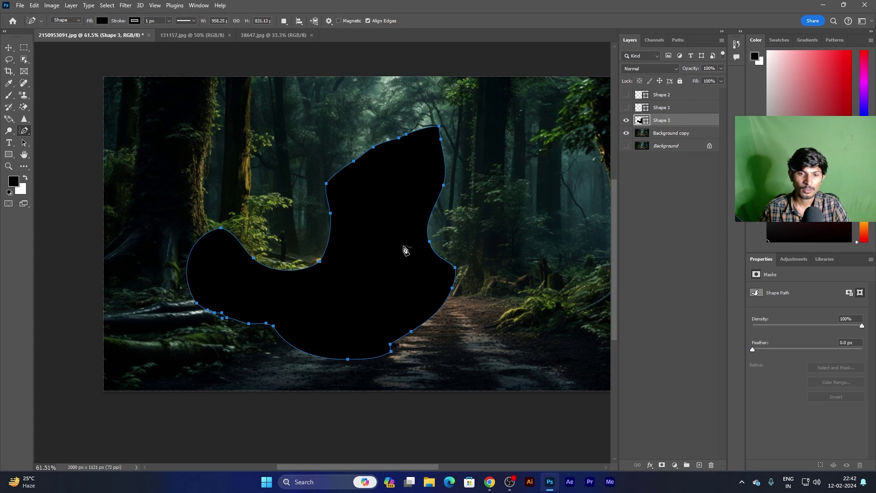
mouse_move(511, 294)
mouse_down()
mouse_move(522, 184)
mouse_move(530, 311)
mouse_move(513, 298)
mouse_up()
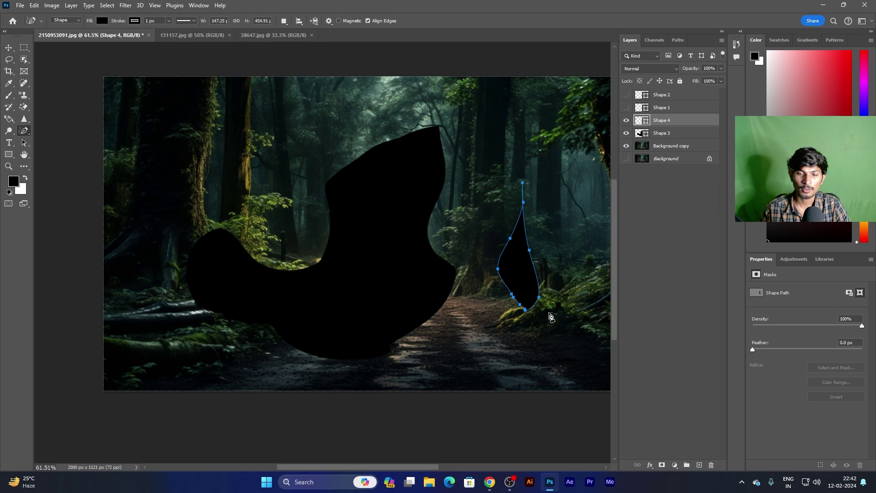
mouse_move(520, 247)
mouse_down()
mouse_move(515, 291)
mouse_move(528, 276)
mouse_move(501, 257)
mouse_up()
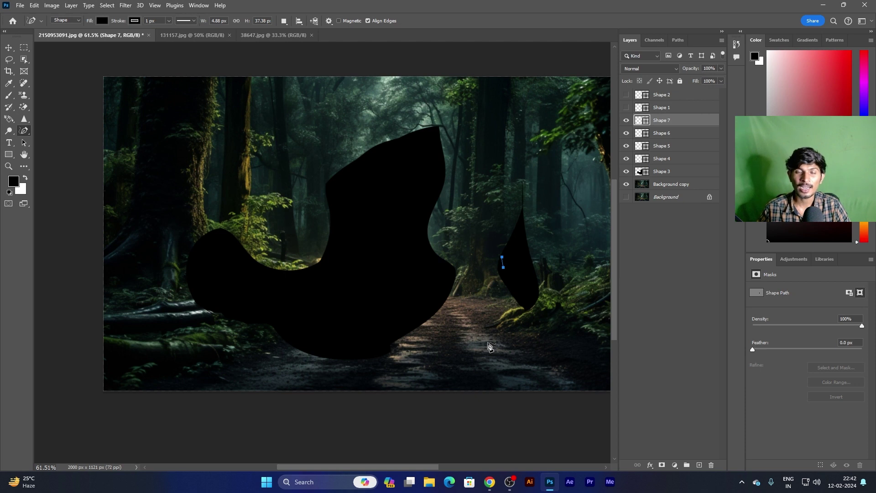
mouse_move(477, 384)
mouse_down()
mouse_move(520, 349)
mouse_move(477, 384)
mouse_up()
mouse_move(420, 360)
mouse_down()
mouse_move(479, 237)
mouse_move(432, 374)
mouse_move(420, 361)
mouse_up()
mouse_move(270, 169)
mouse_down()
mouse_move(266, 226)
mouse_move(273, 137)
mouse_up()
mouse_move(297, 176)
mouse_down()
mouse_move(350, 200)
mouse_move(296, 176)
mouse_move(324, 161)
mouse_up()
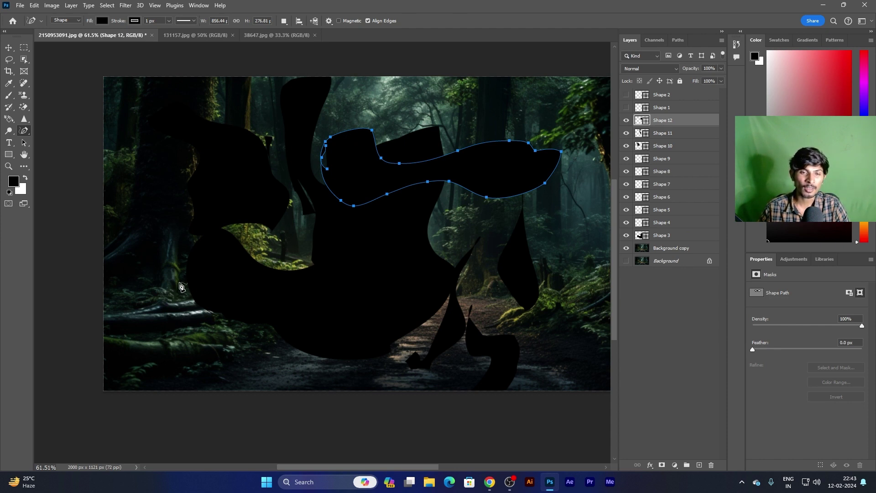
- Add a large looped shape over the lower-left roots and a wavy one at upper left
drag(160, 341, 210, 307)
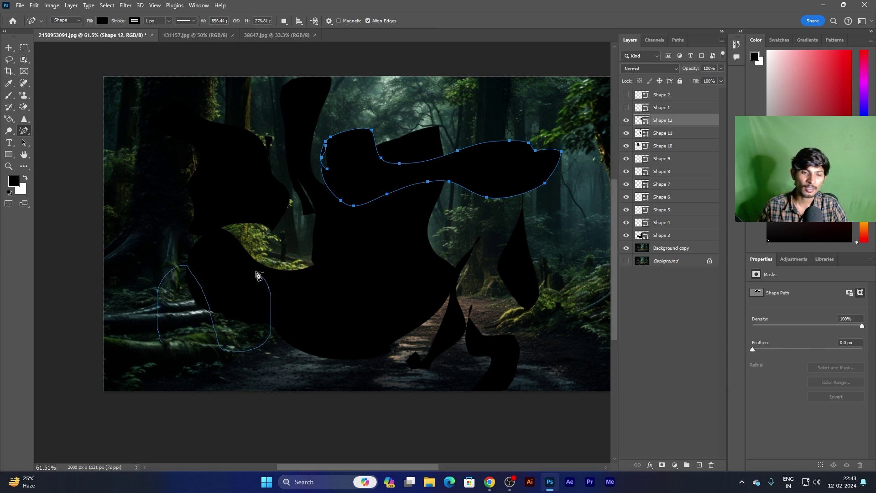
drag(256, 274, 182, 352)
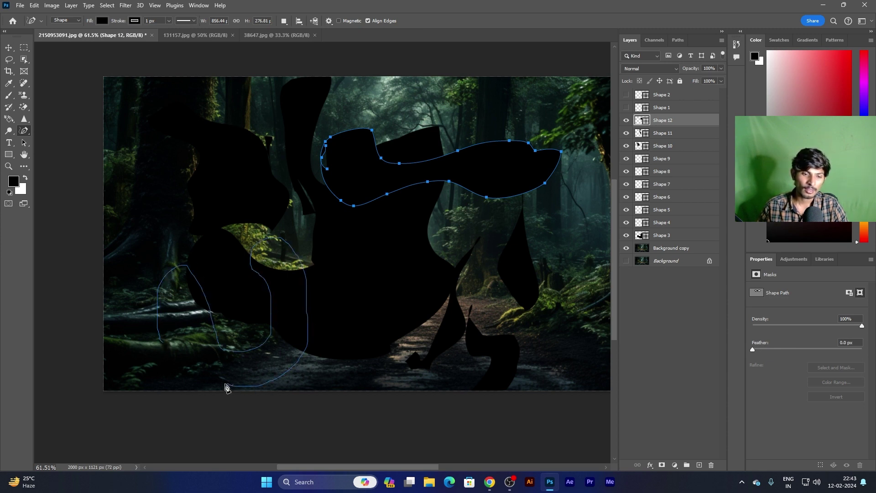
drag(183, 351, 178, 270)
mouse_move(175, 163)
mouse_down()
mouse_move(223, 208)
mouse_move(359, 137)
mouse_move(177, 169)
mouse_move(176, 191)
mouse_up()
- Fill Shape 14 pure red and Shape 13 white (ffffff), nudging the red shape right
click(9, 48)
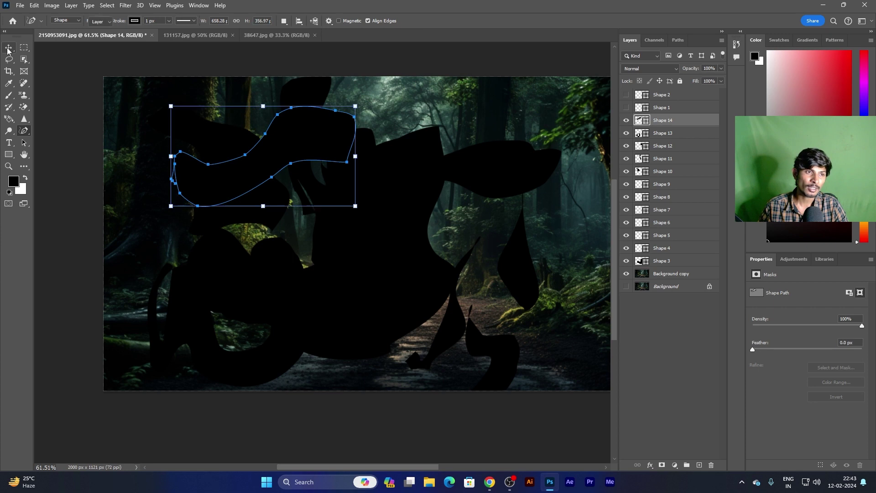
double_click(644, 120)
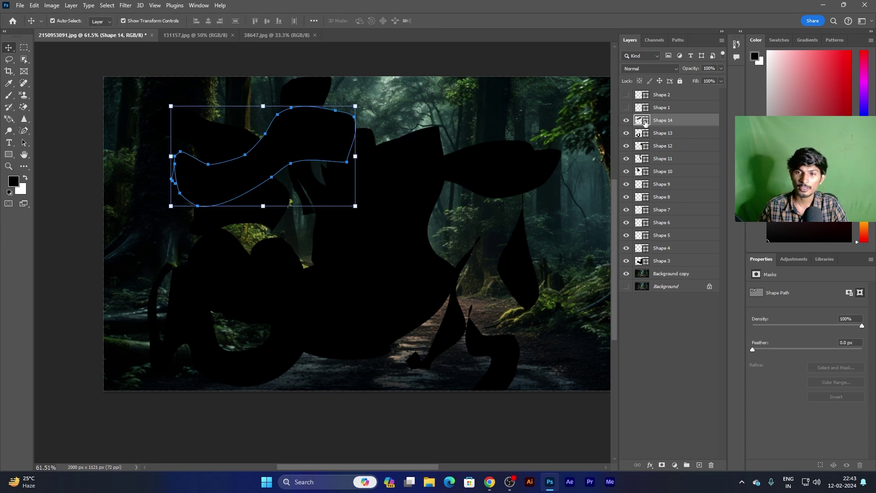
drag(509, 226, 616, 165)
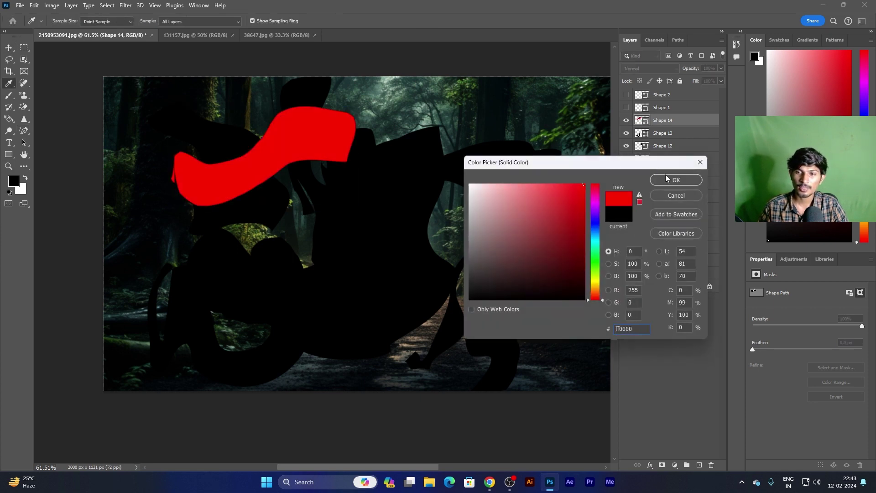
click(667, 179)
click(186, 324)
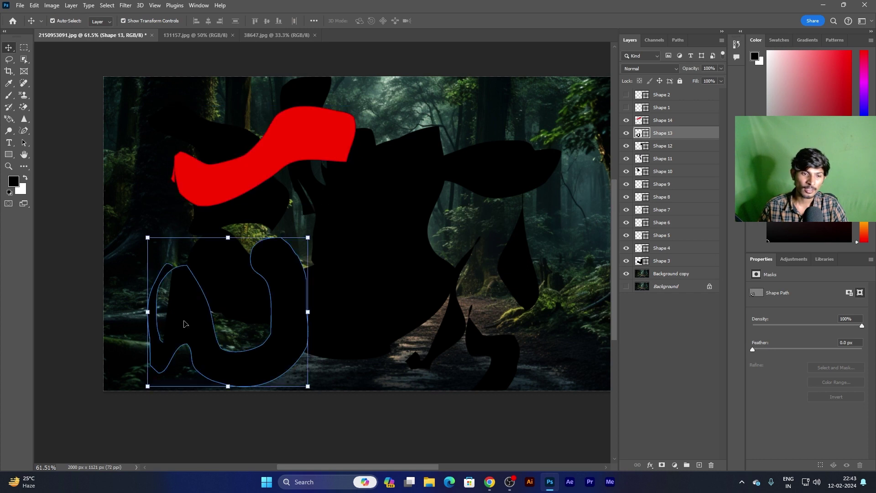
double_click(643, 133)
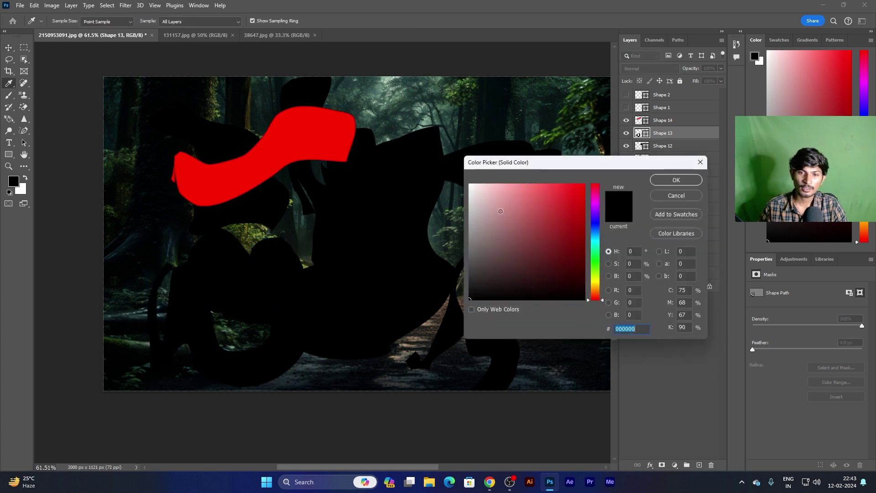
text(ffffff)
click(659, 181)
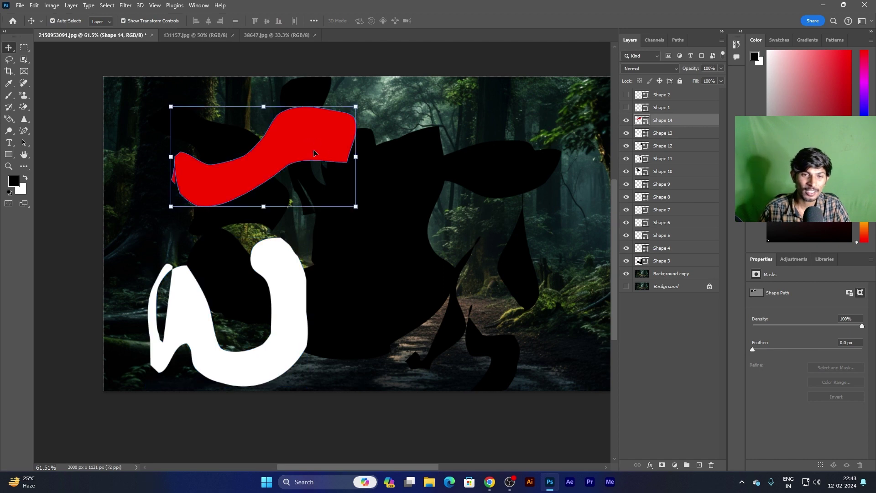
drag(315, 153, 371, 192)
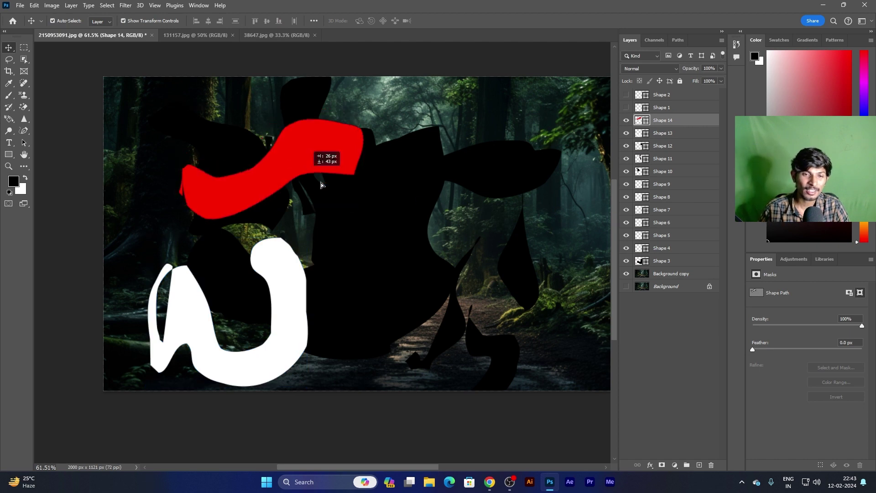
- Delete all freehand shape layers, Shape 3 through Shape 14
shift+click(669, 250)
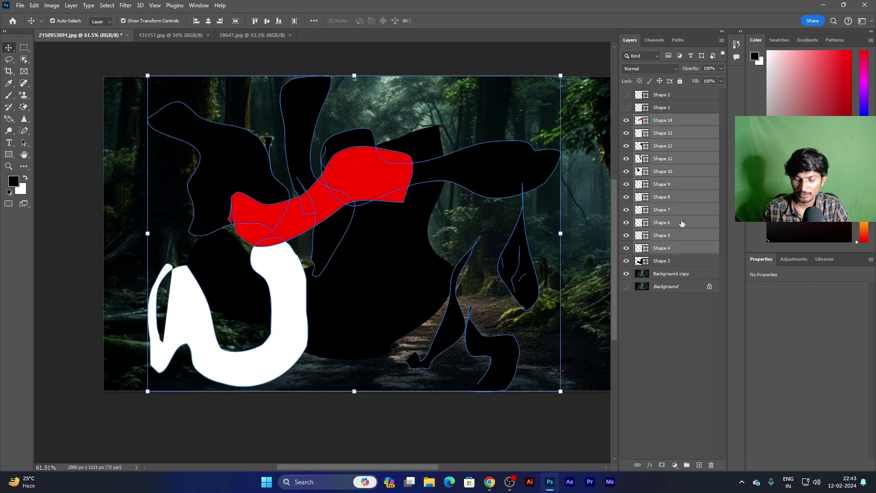
key(Delete)
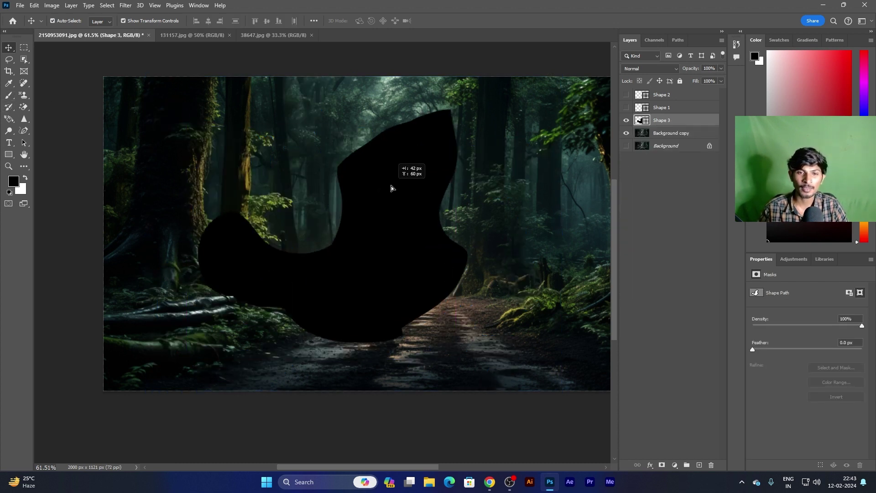
key(Delete)
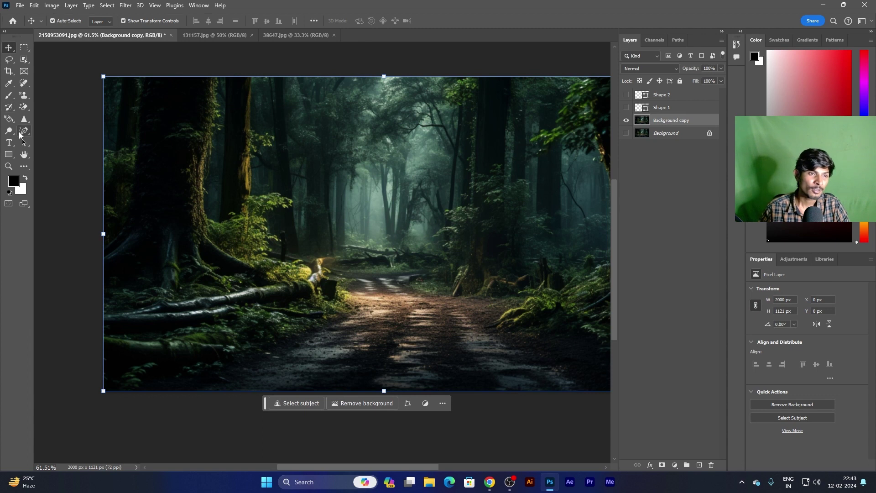
click(25, 131)
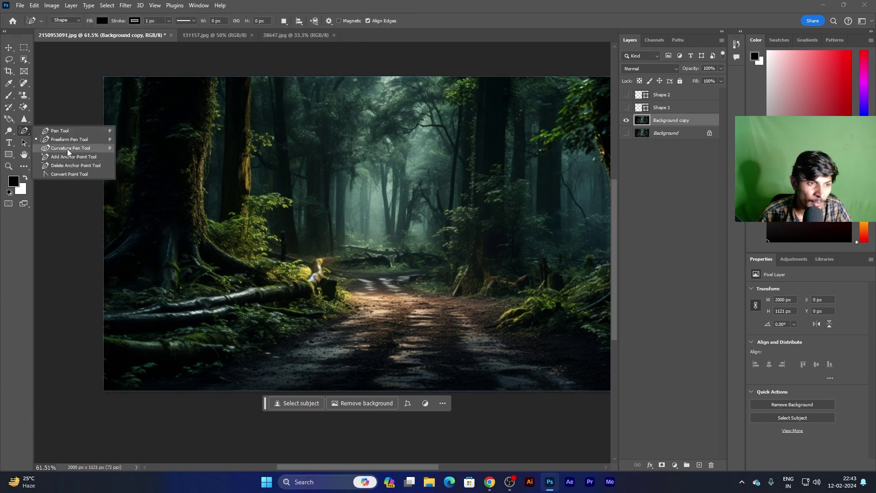
click(67, 149)
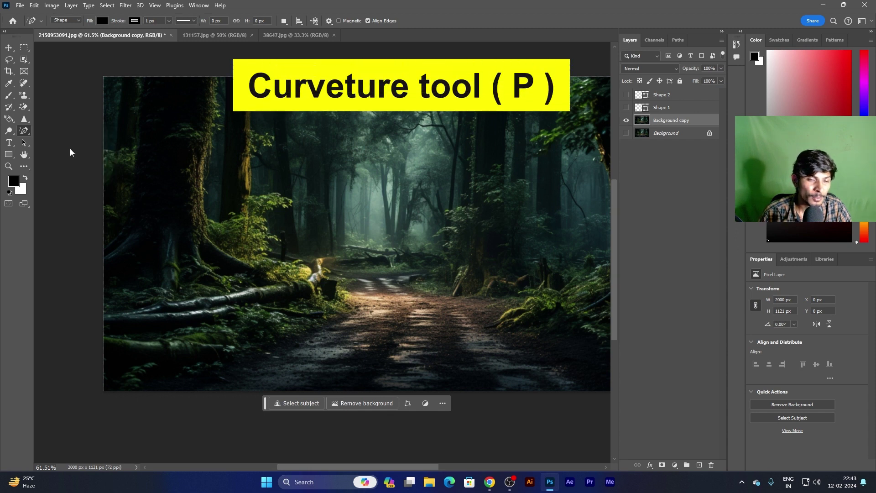
click(226, 204)
click(414, 168)
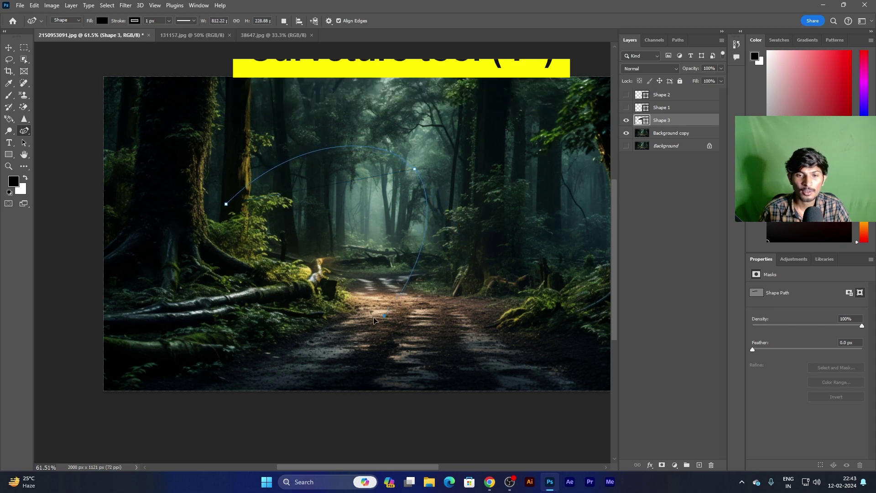
click(460, 290)
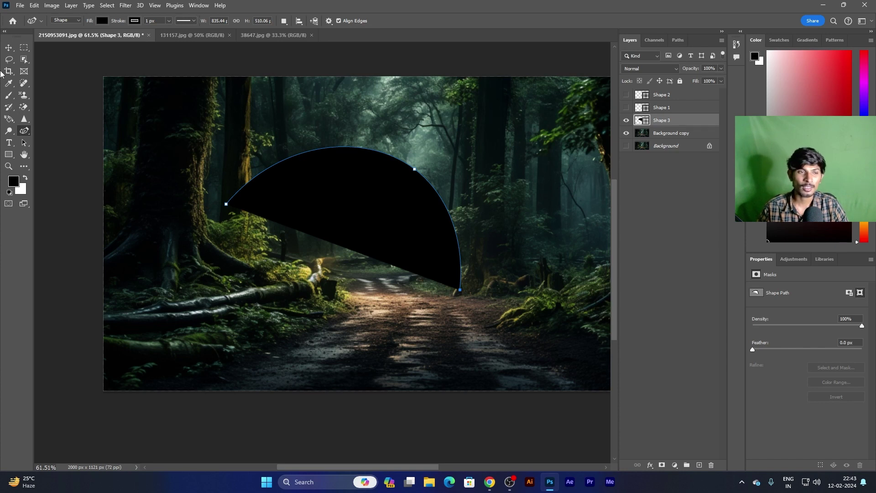
right_click(24, 132)
click(50, 130)
click(202, 207)
mouse_move(255, 154)
mouse_down()
mouse_move(301, 153)
mouse_move(345, 108)
mouse_up()
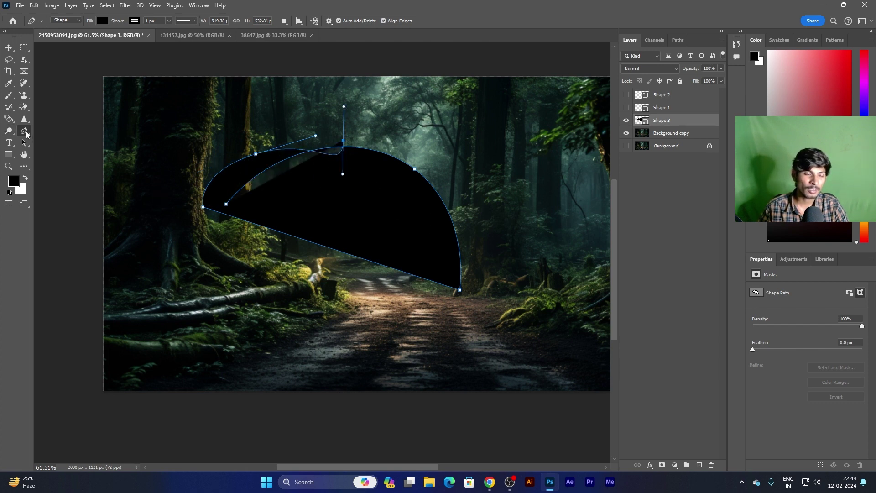
right_click(26, 133)
click(50, 151)
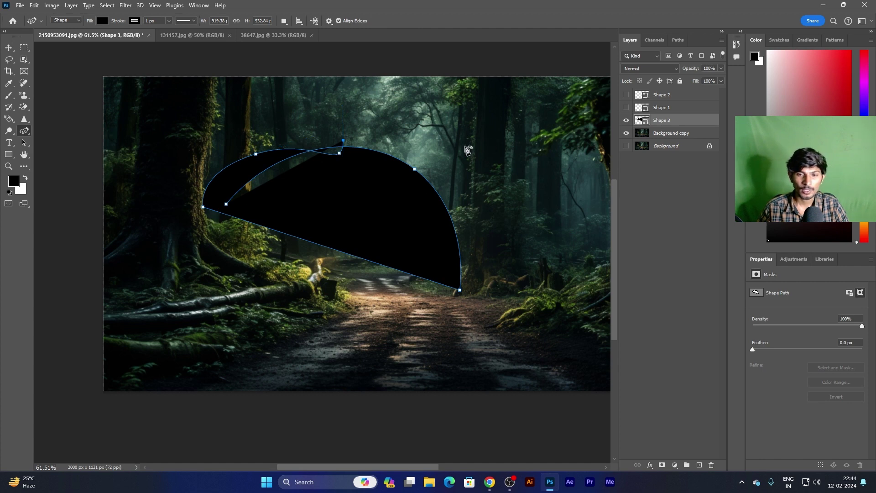
click(430, 144)
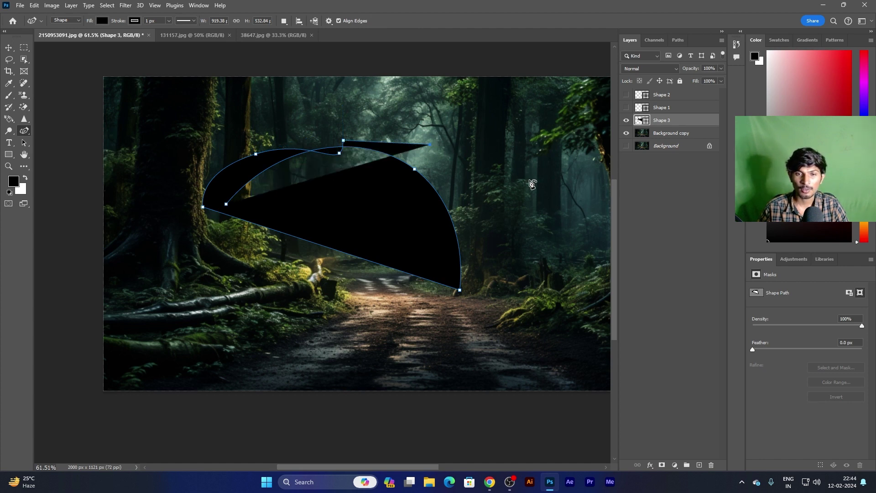
click(529, 231)
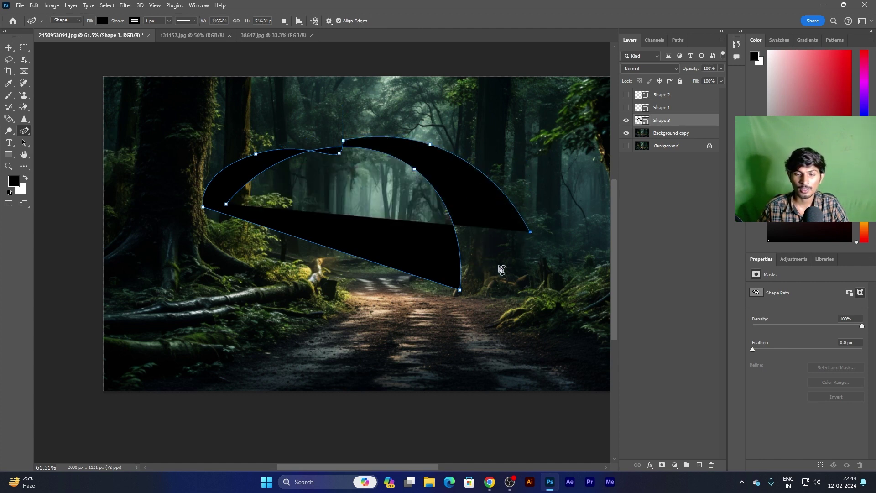
click(437, 360)
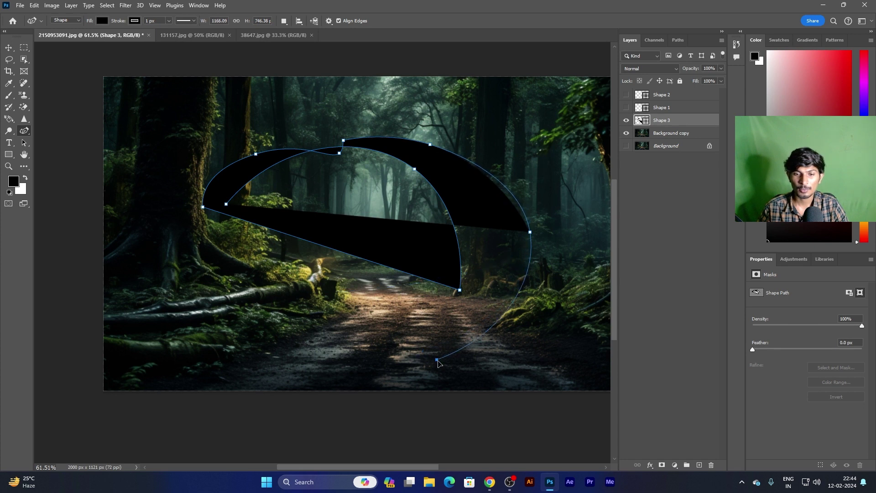
click(232, 270)
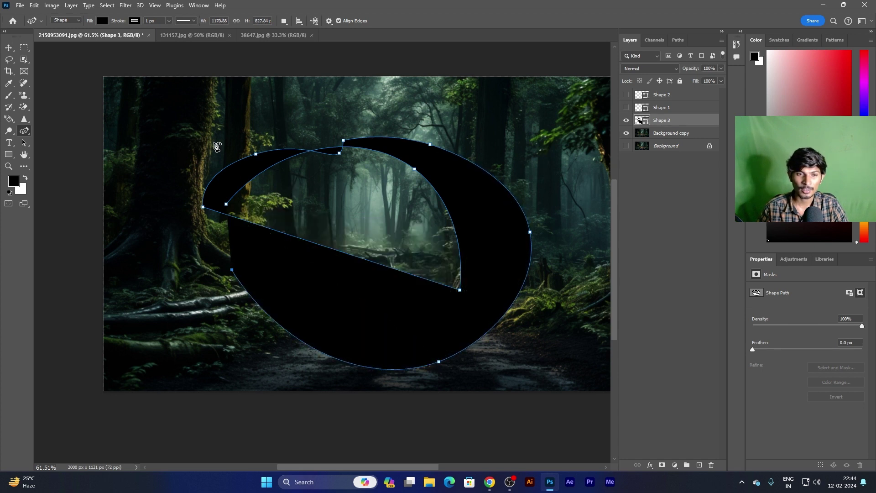
click(240, 119)
click(343, 141)
click(9, 47)
mouse_move(317, 281)
mouse_down()
mouse_move(264, 263)
mouse_move(274, 266)
mouse_up()
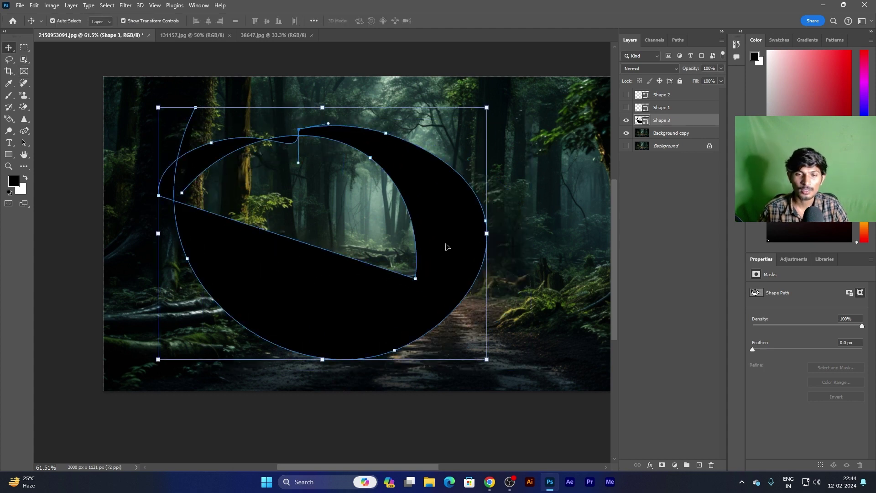
key(Delete)
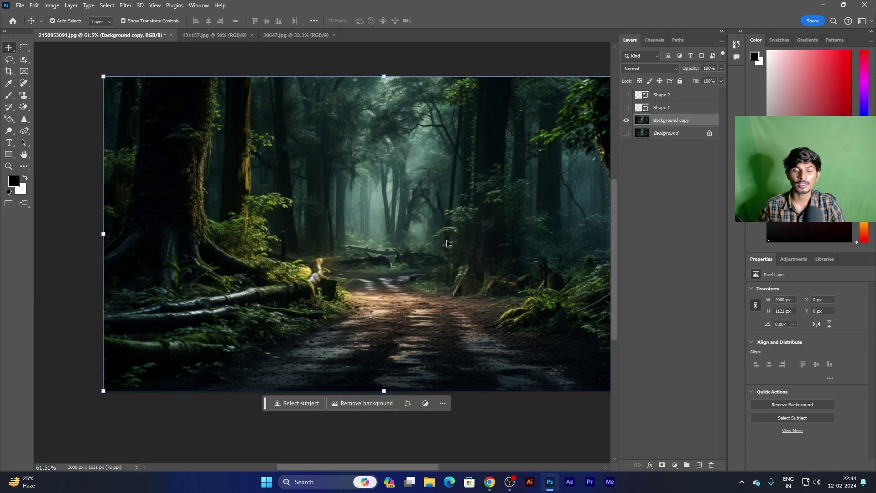
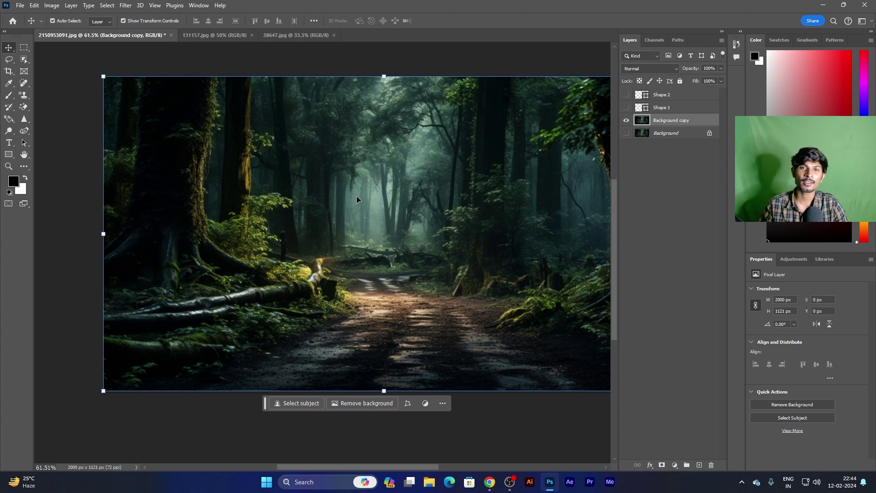
- Draw a closed four-anchor black curved shape across the photo and add a top-edge anchor
click(23, 133)
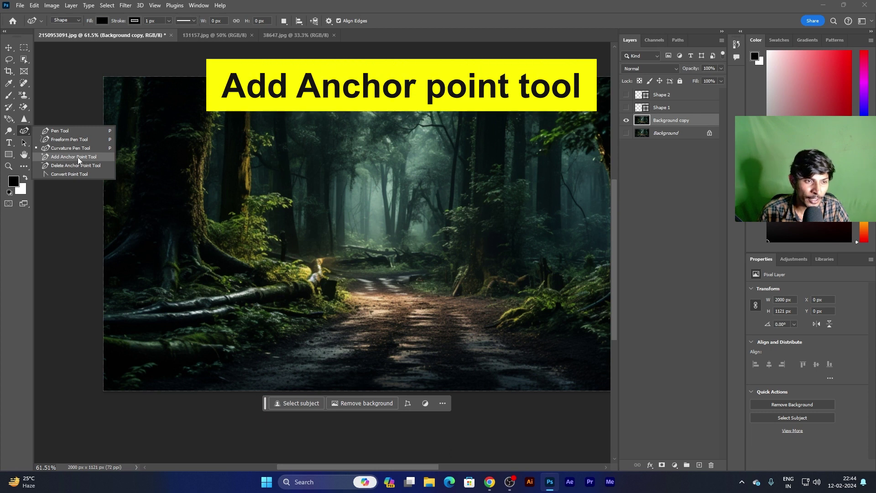
click(71, 157)
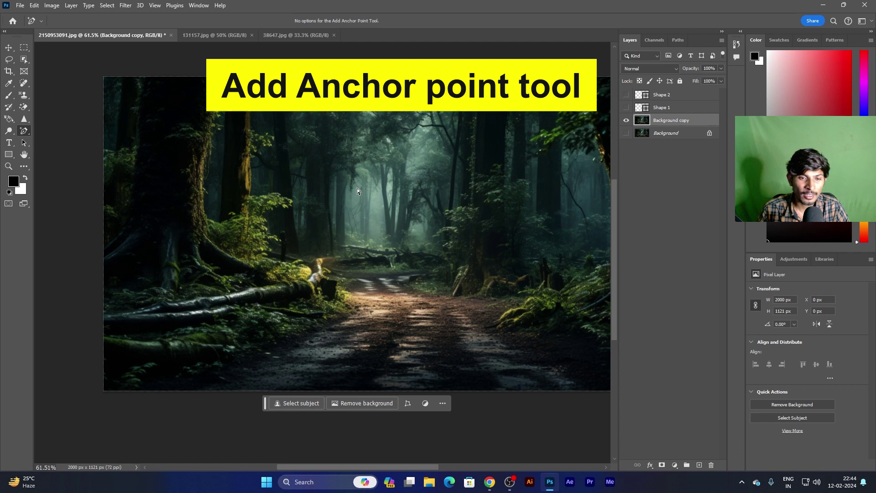
click(23, 131)
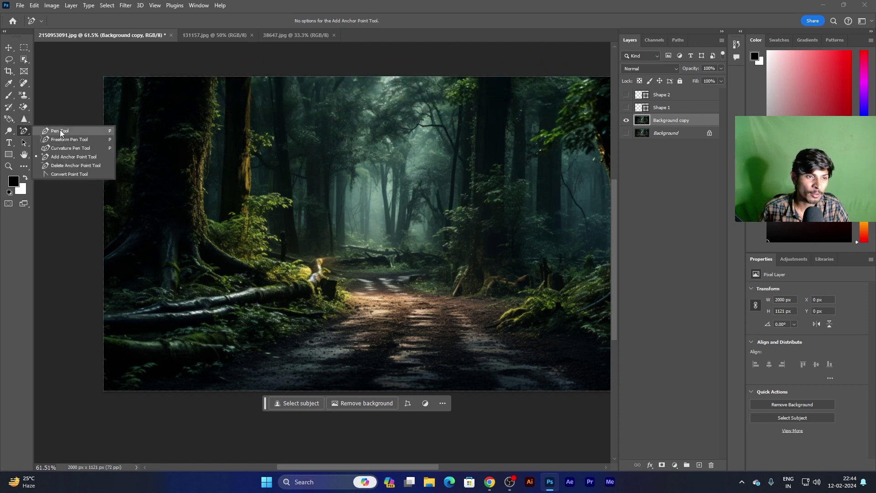
click(60, 132)
click(269, 227)
drag(339, 181, 408, 193)
drag(405, 260, 447, 246)
drag(464, 158, 532, 178)
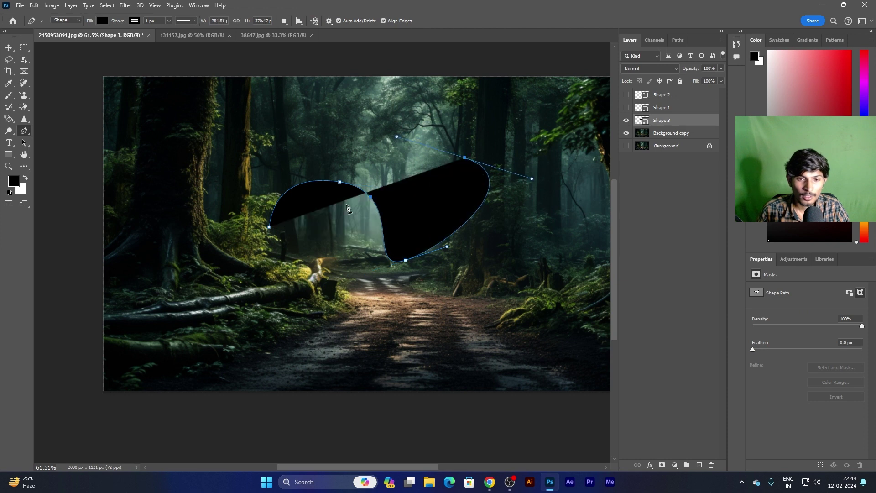
click(269, 227)
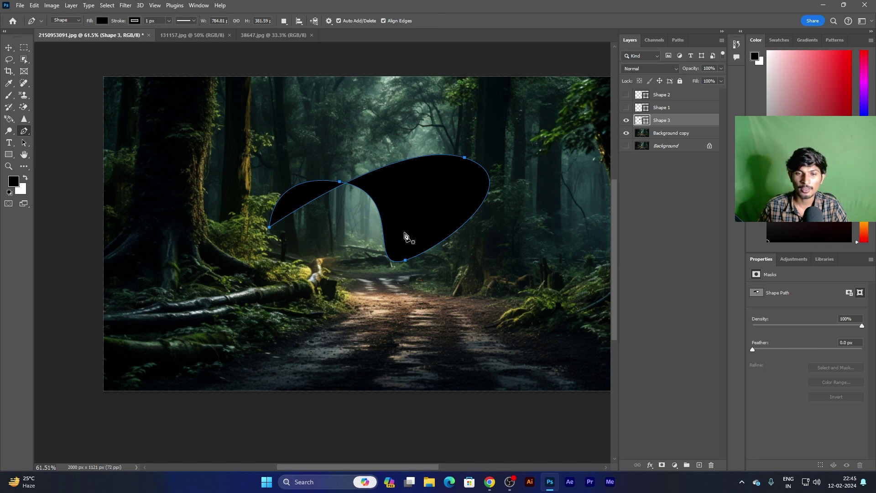
click(393, 164)
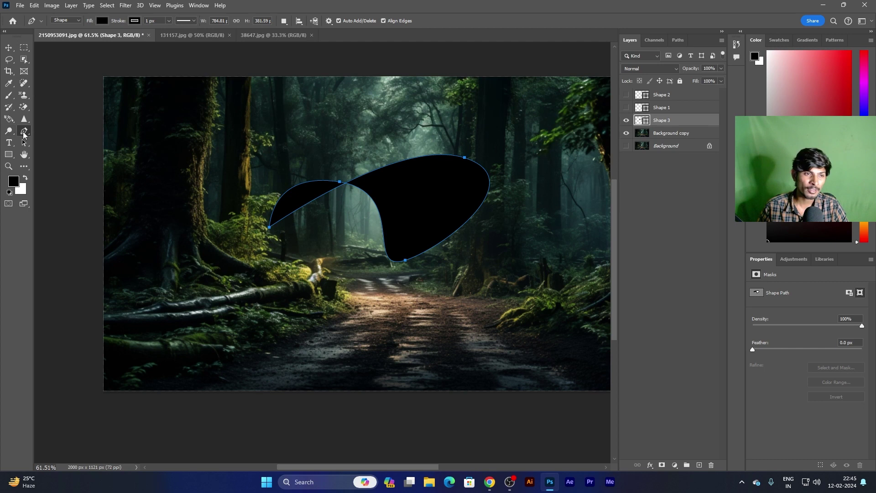
right_click(24, 134)
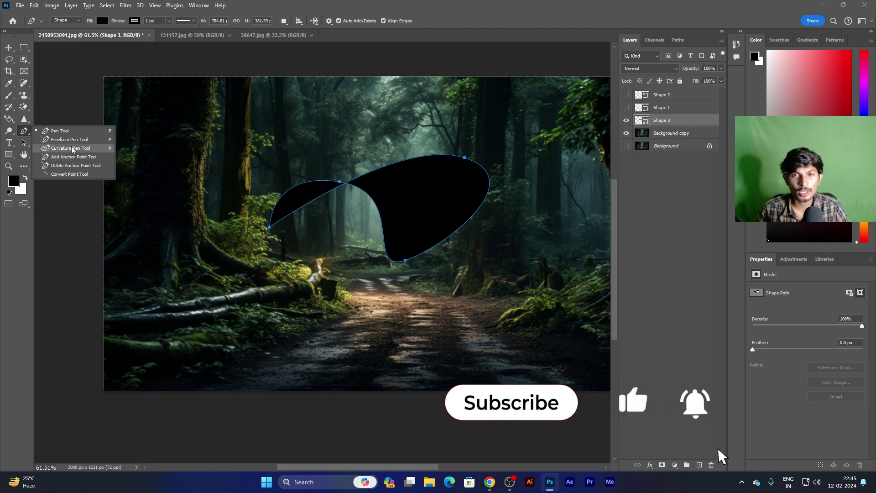
- Add an anchor on the shape's top edge, pull it upward, then remove it
click(57, 157)
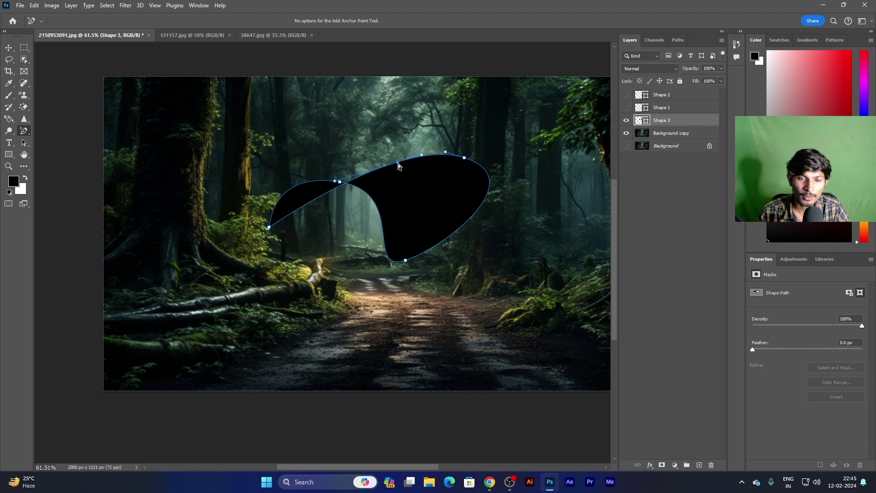
drag(398, 162, 395, 139)
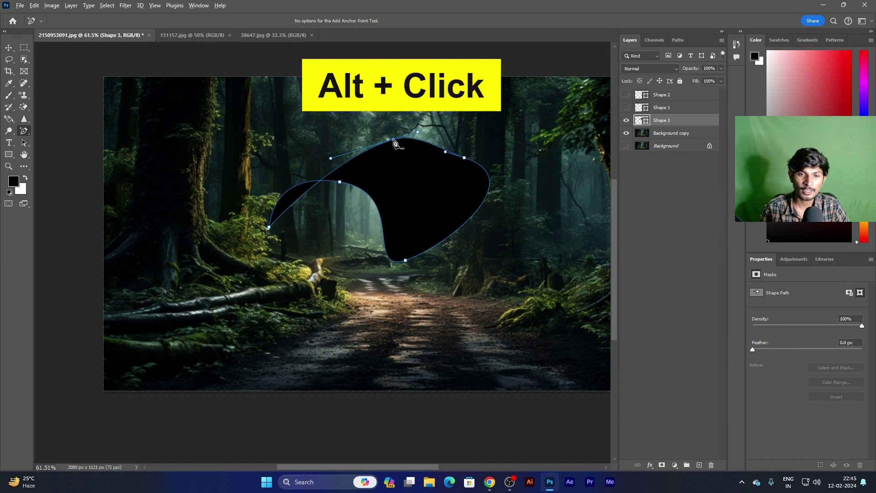
alt+click(394, 141)
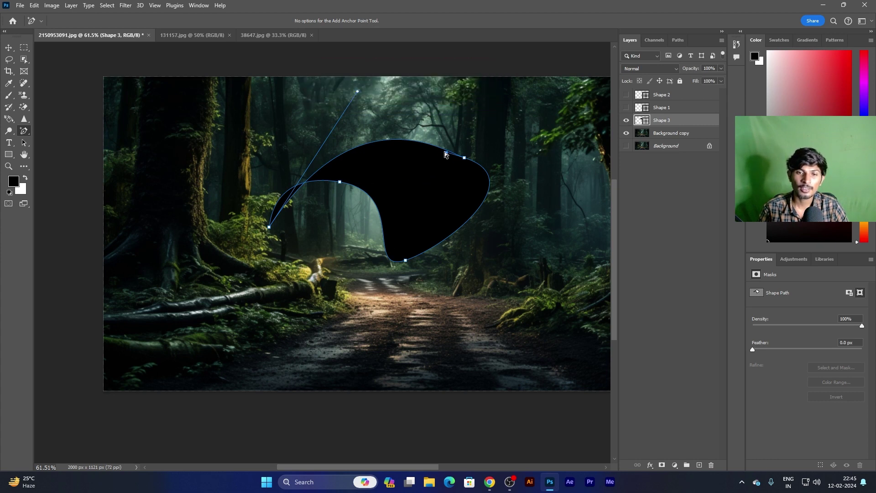
right_click(25, 133)
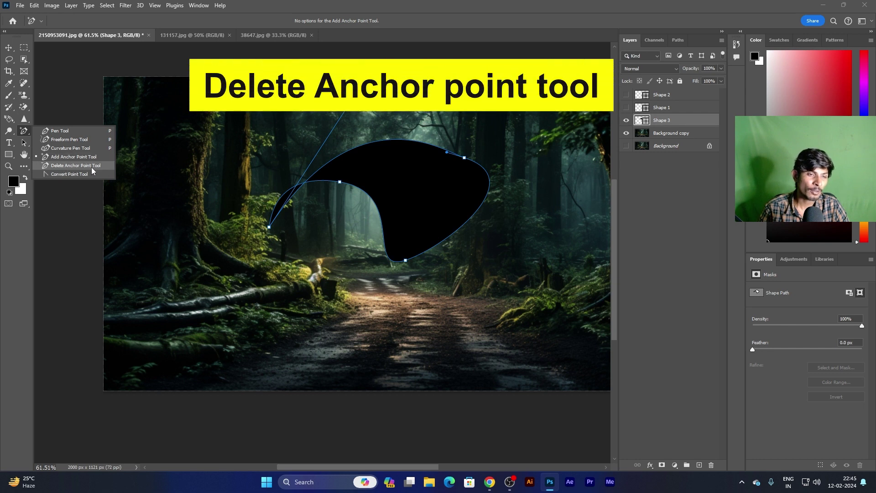
- Delete the two anchors on the black shape's top edge
click(91, 165)
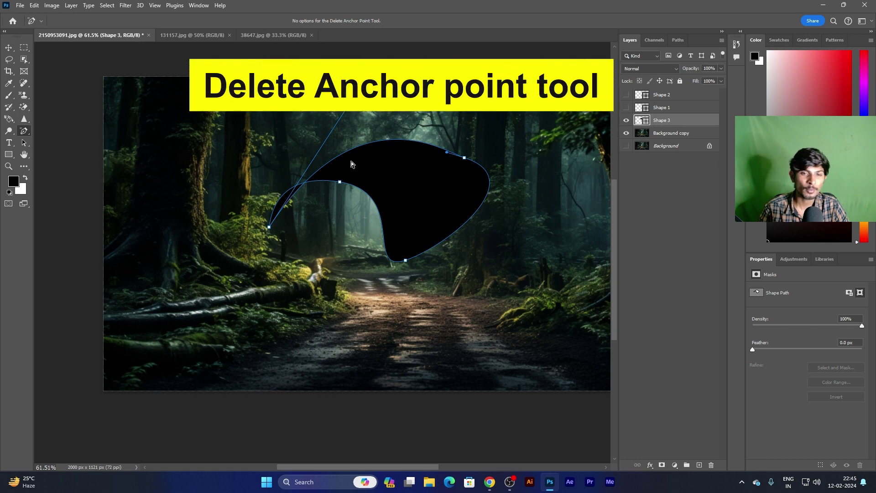
click(382, 141)
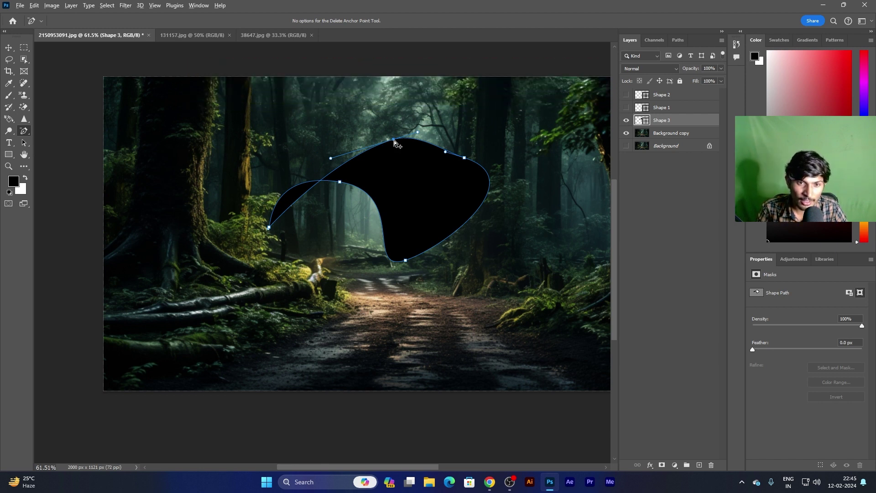
click(393, 140)
click(392, 139)
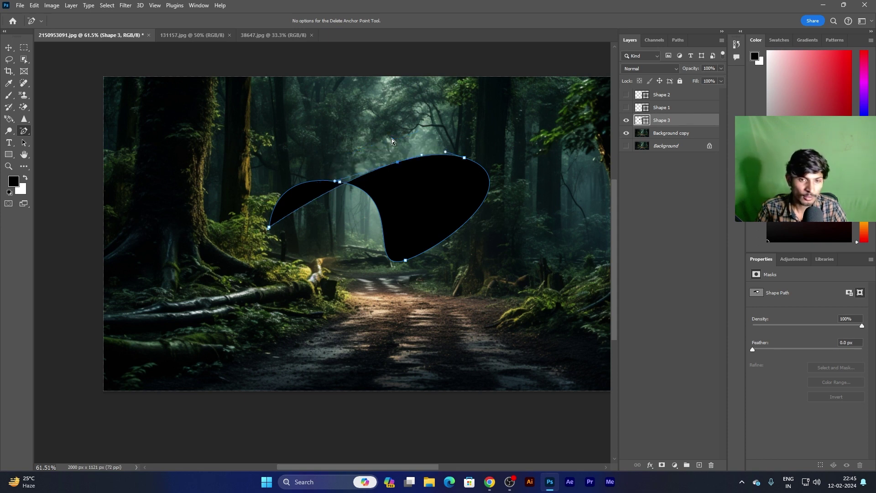
click(397, 164)
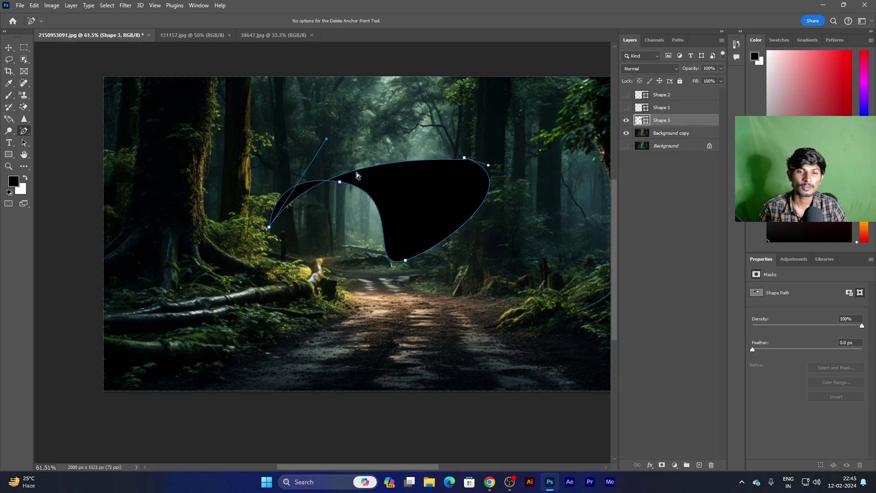
- Adjust the upper segment's curve and delete the shape's top-right anchor
right_click(25, 134)
click(60, 157)
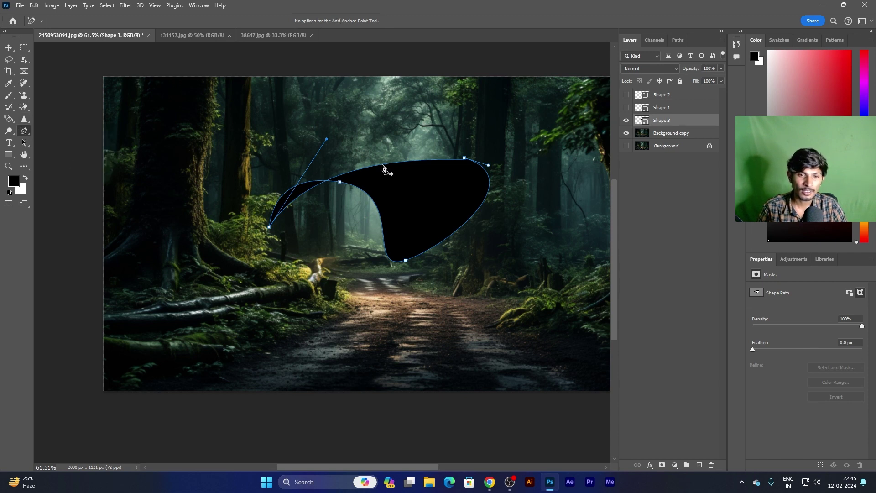
drag(383, 167, 383, 170)
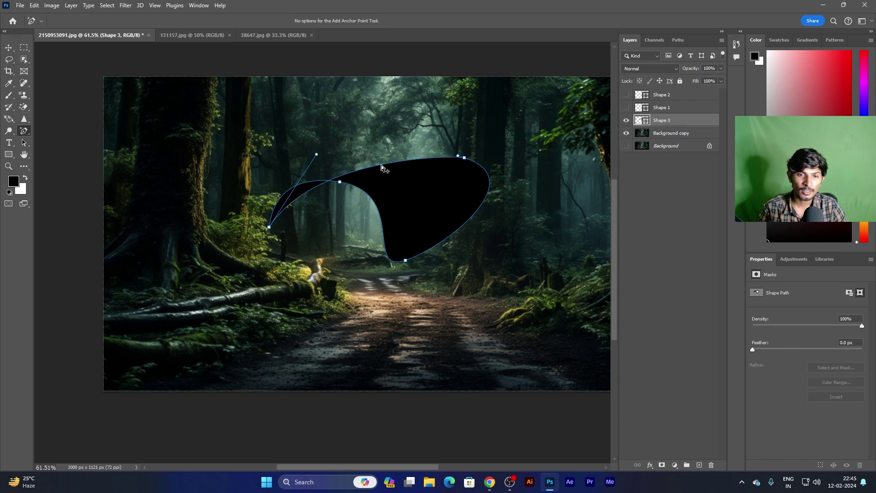
right_click(25, 134)
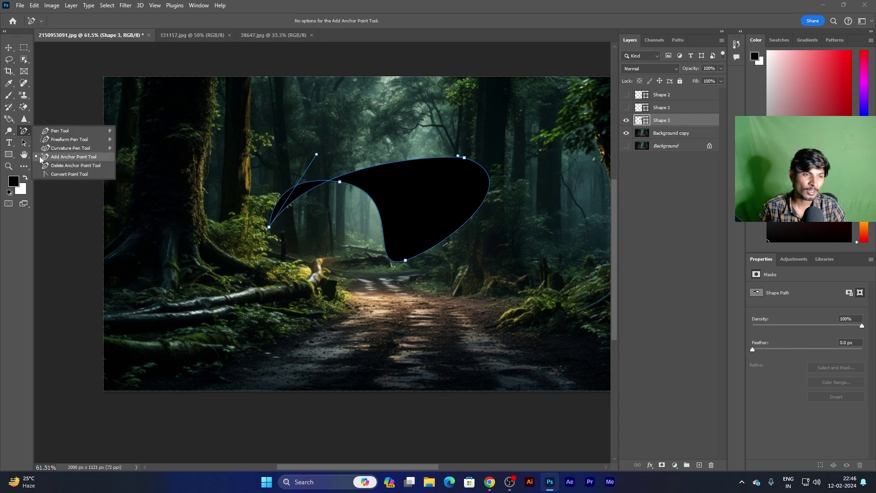
click(65, 166)
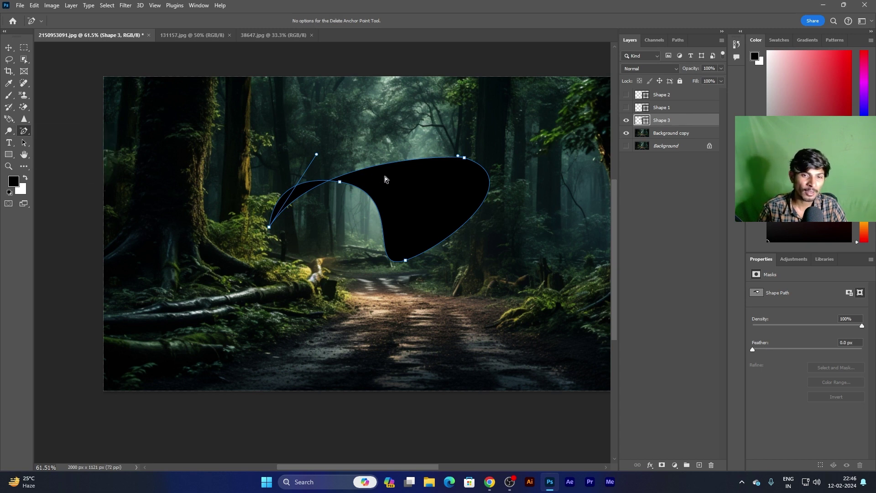
click(464, 158)
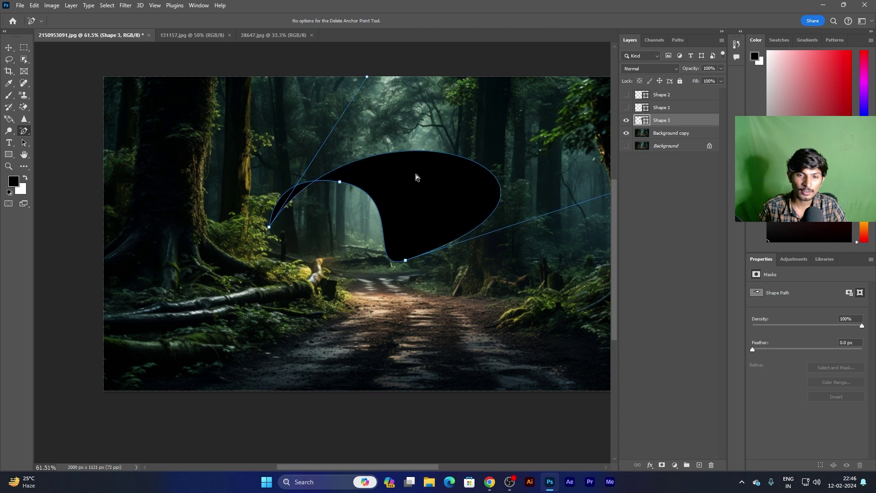
right_click(24, 132)
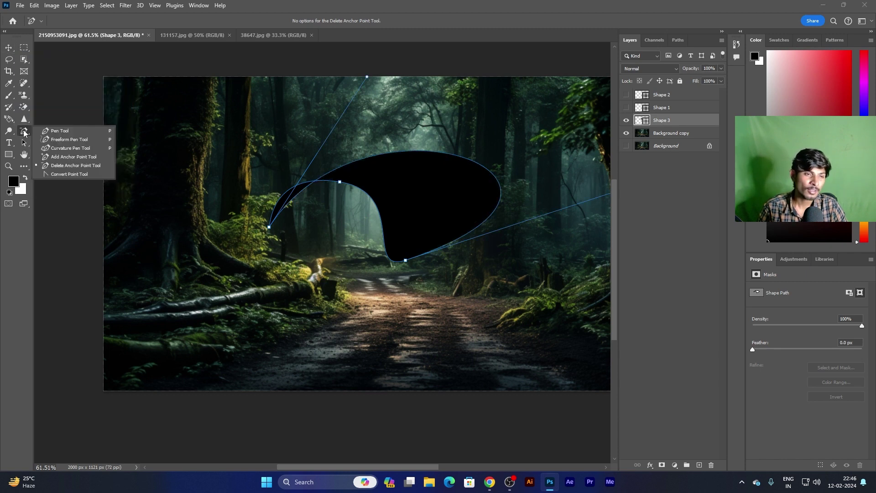
- Pull smooth curve handles from the left and bottom anchors into a rounded blob
click(81, 175)
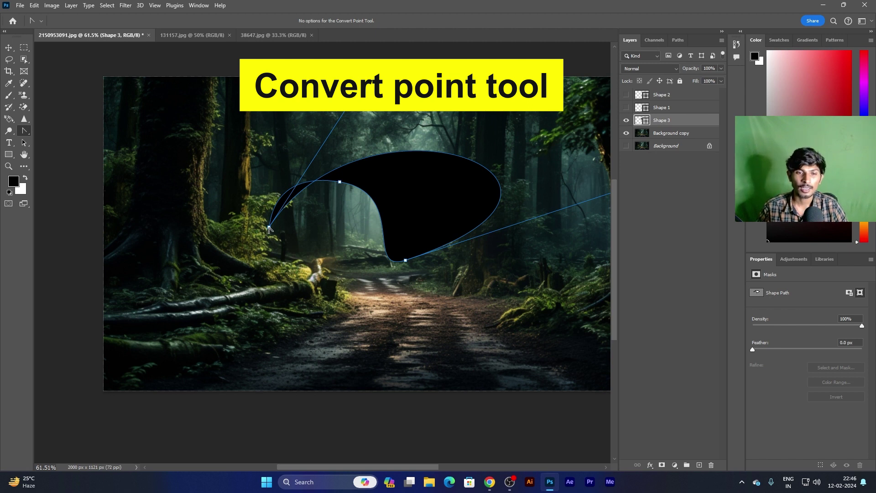
mouse_move(269, 227)
mouse_down()
mouse_move(475, 343)
mouse_move(305, 271)
mouse_move(379, 187)
mouse_up()
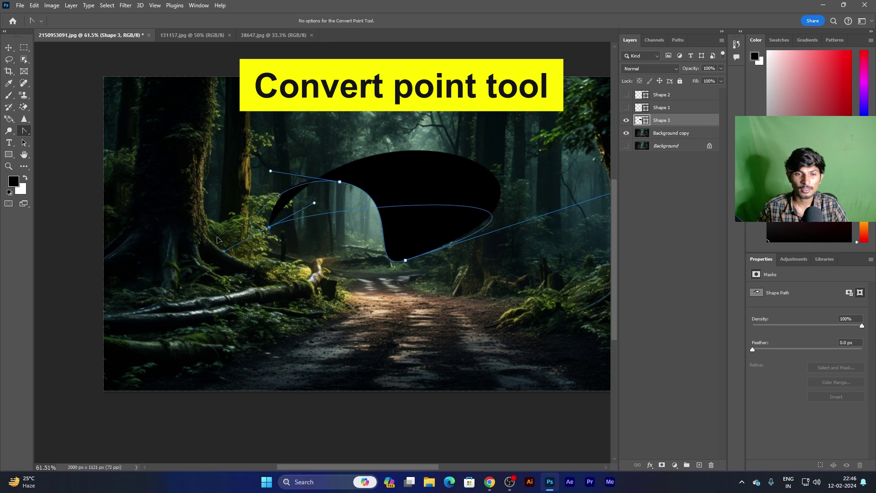
drag(379, 186, 245, 167)
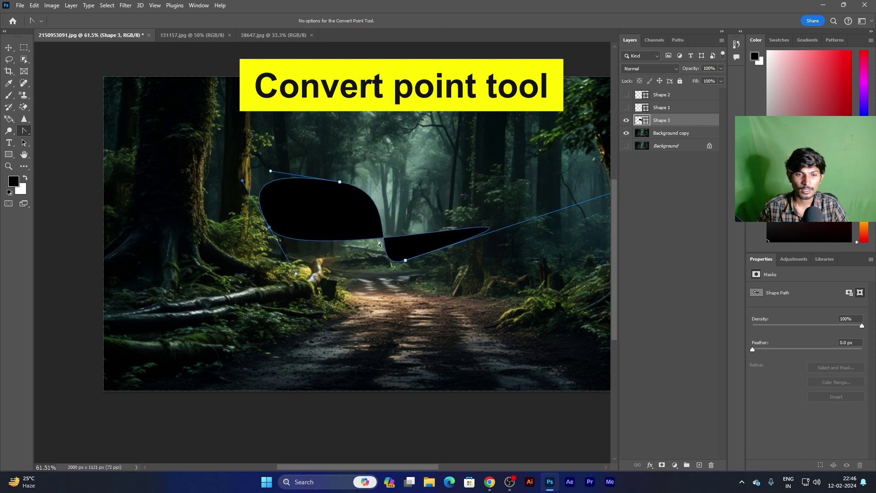
mouse_move(406, 260)
mouse_down()
mouse_move(477, 277)
mouse_move(491, 198)
mouse_up()
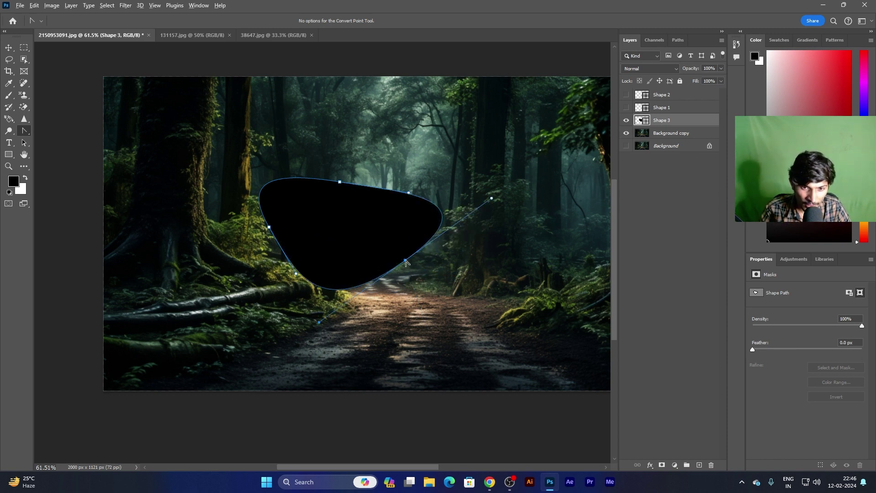
- Swing the right anchor's handle downward and make the lower-right anchor a sharp corner
right_click(24, 131)
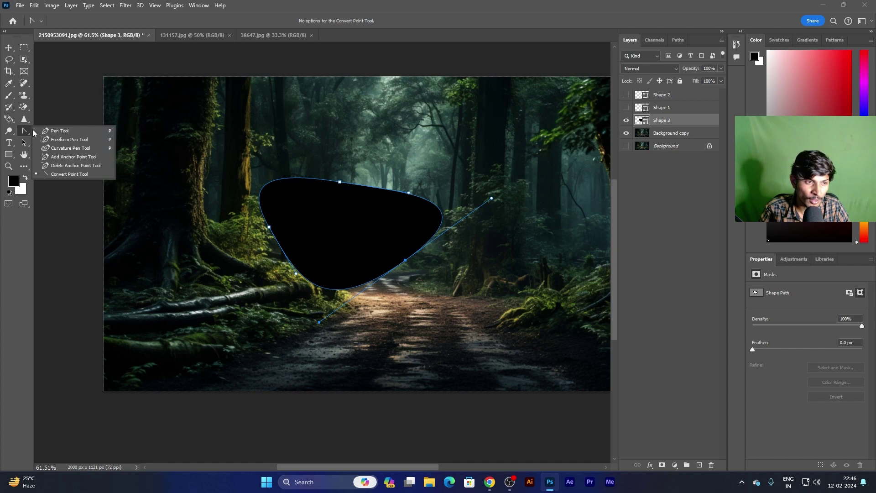
click(55, 130)
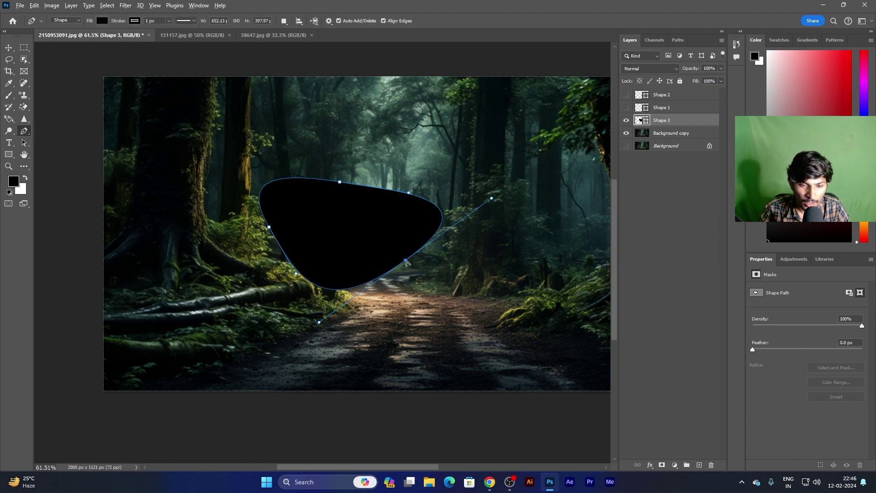
mouse_move(492, 200)
mouse_down()
mouse_move(413, 312)
mouse_move(441, 316)
mouse_up()
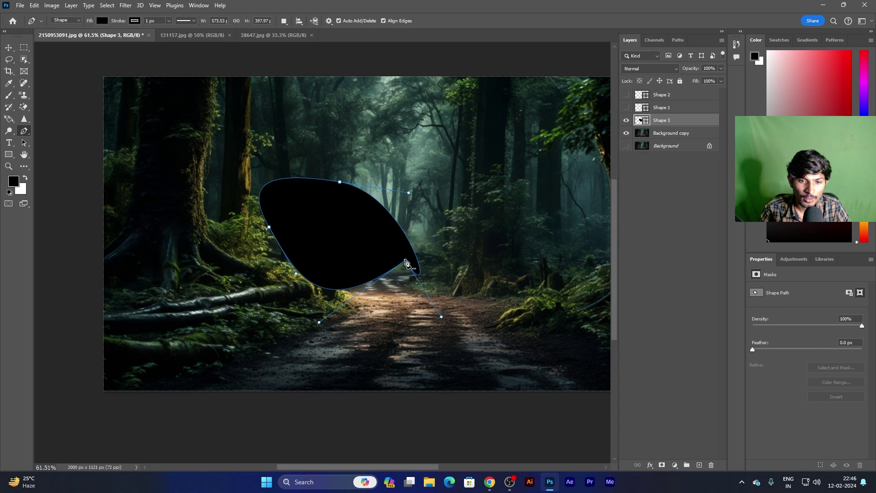
alt+click(406, 262)
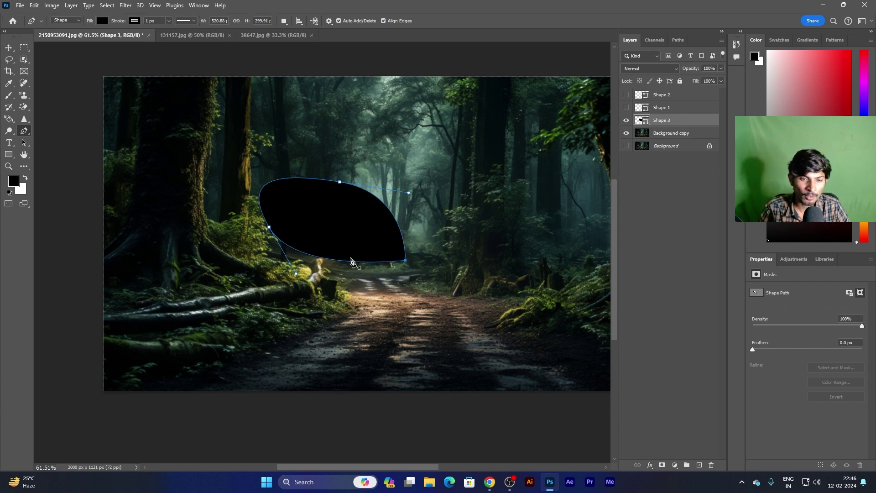
- Convert the bottom-right corner into a smooth outward curve and return to the standard Pen
right_click(23, 131)
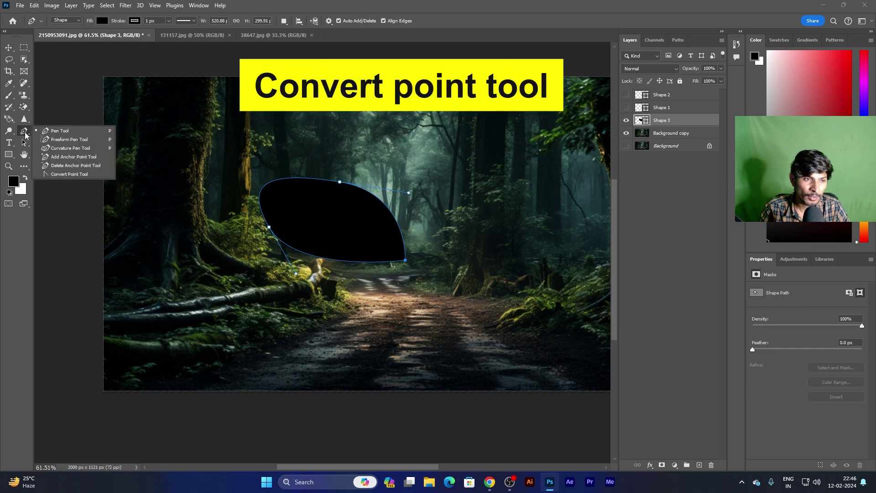
click(79, 175)
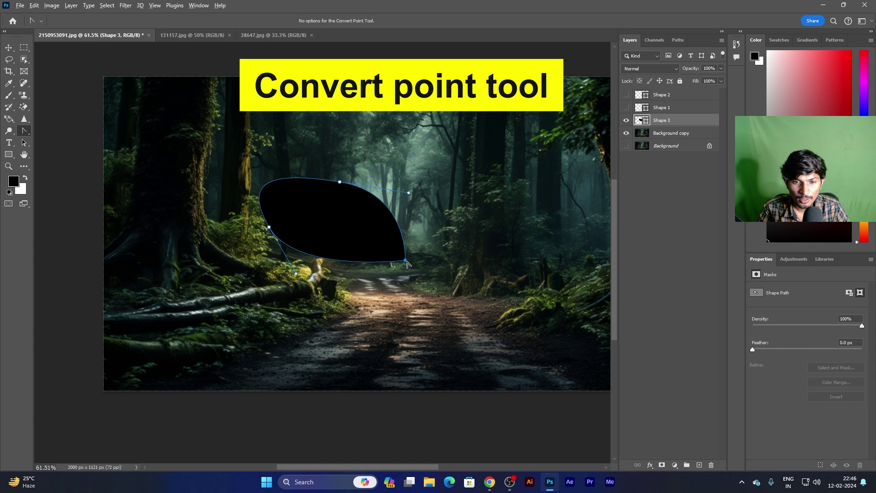
mouse_move(405, 260)
mouse_down()
mouse_move(291, 207)
mouse_move(443, 288)
mouse_up()
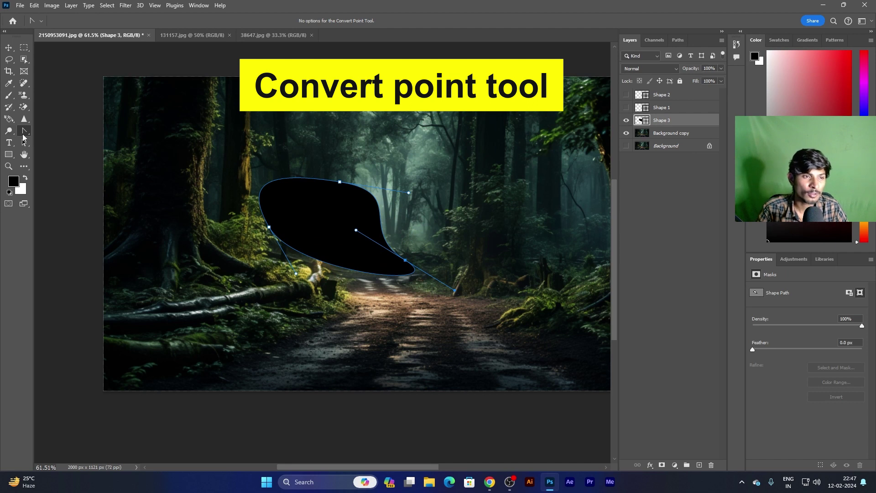
right_click(26, 132)
click(79, 133)
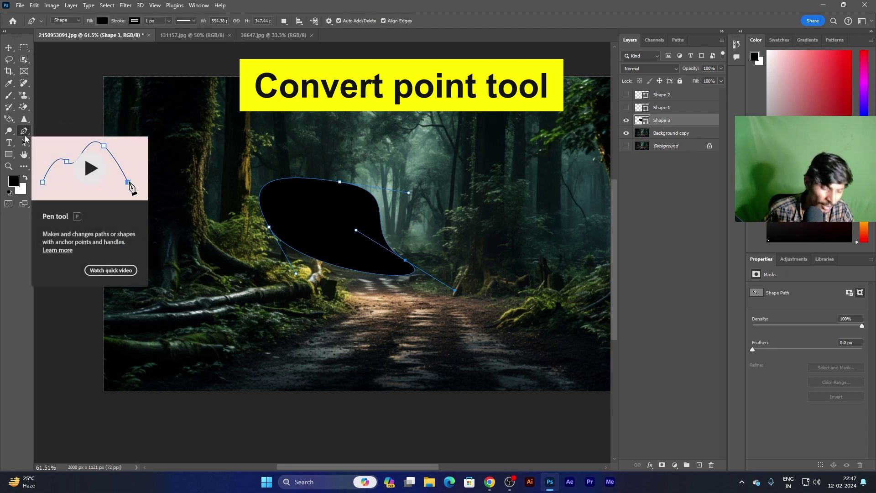
key(shift+p)
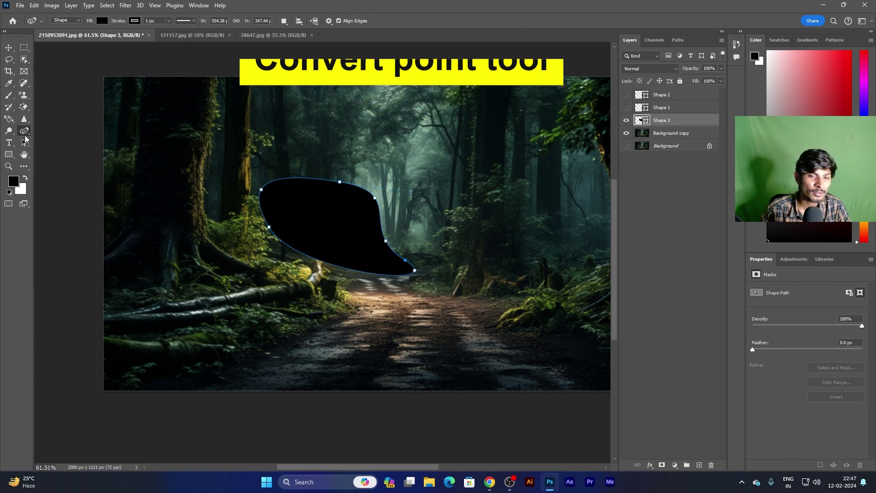
key(shift+p)
key(shift+p)
key(shift+p)
key(shift+p)
key(shift+p)
key(shift+p)
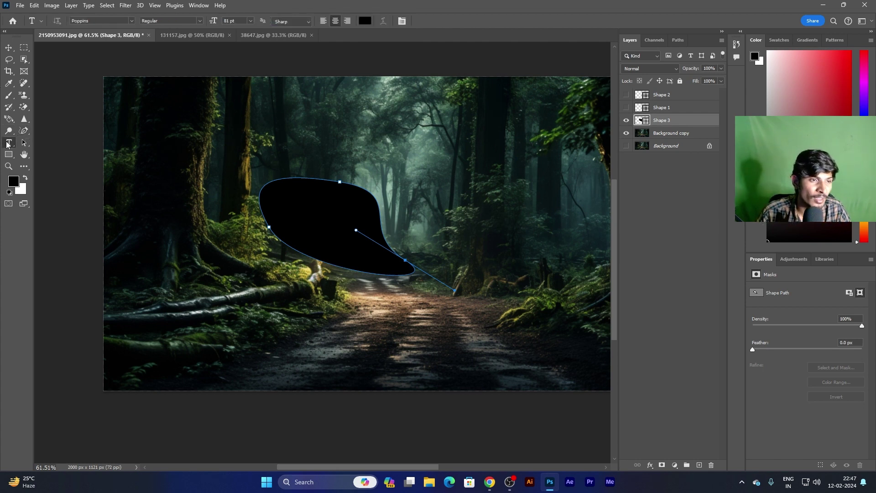
- Delete the Shape 1–3 layers, leaving only the forest photo
click(9, 143)
click(49, 144)
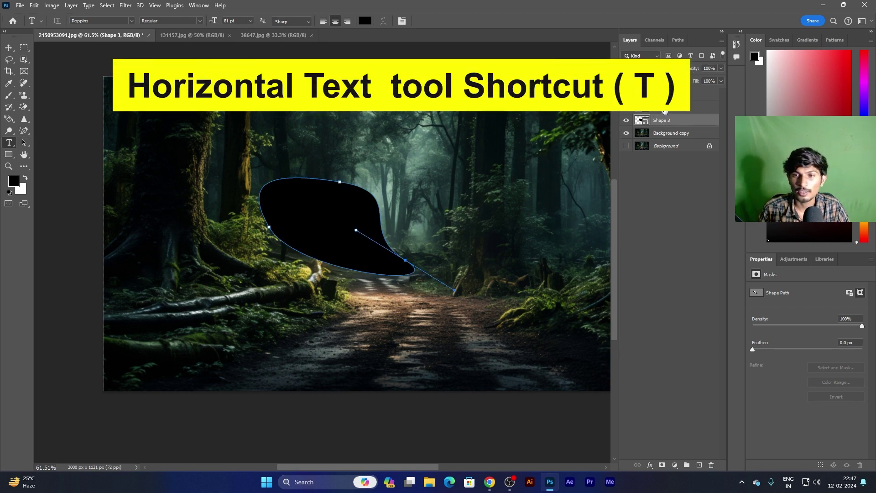
click(664, 111)
key(Delete)
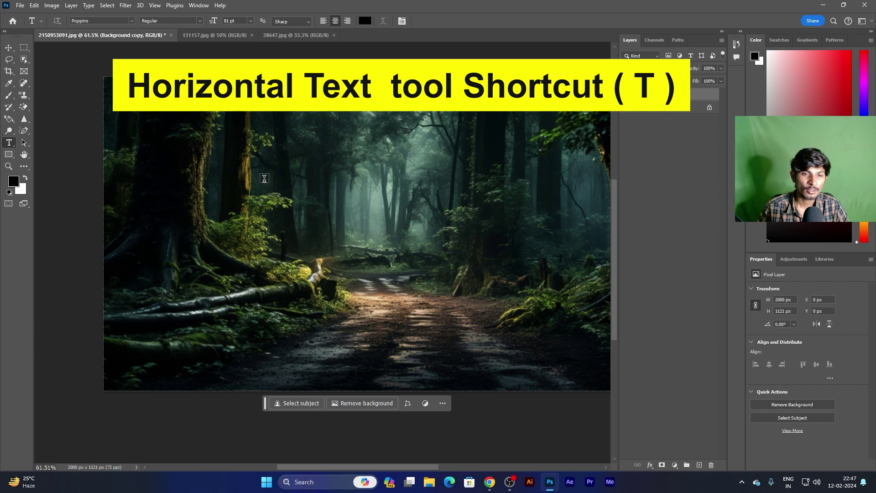
- Type the title 'SHIVA TELUGU' and move it to the middle of the photo
click(296, 178)
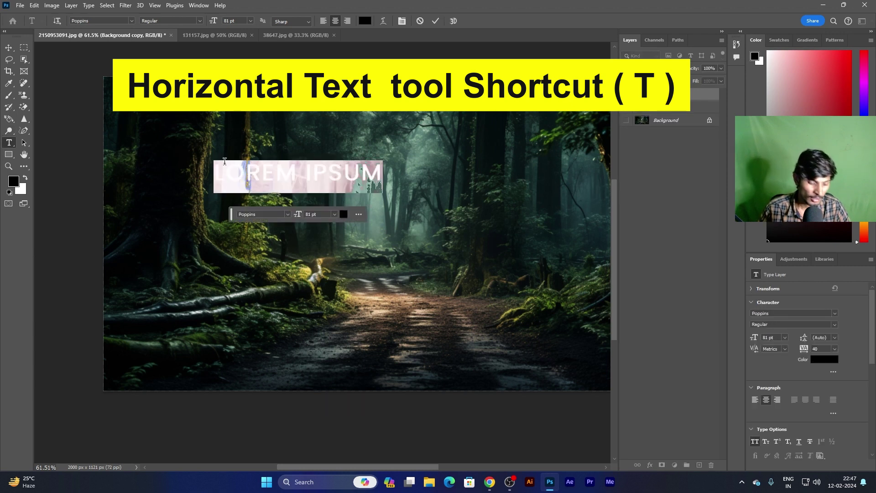
text(SHIVA)
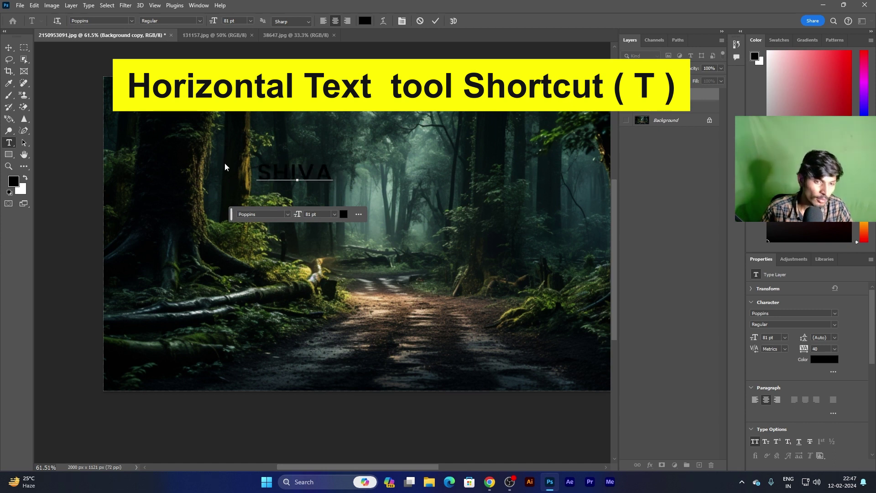
text( TELUGU)
click(435, 21)
key(v)
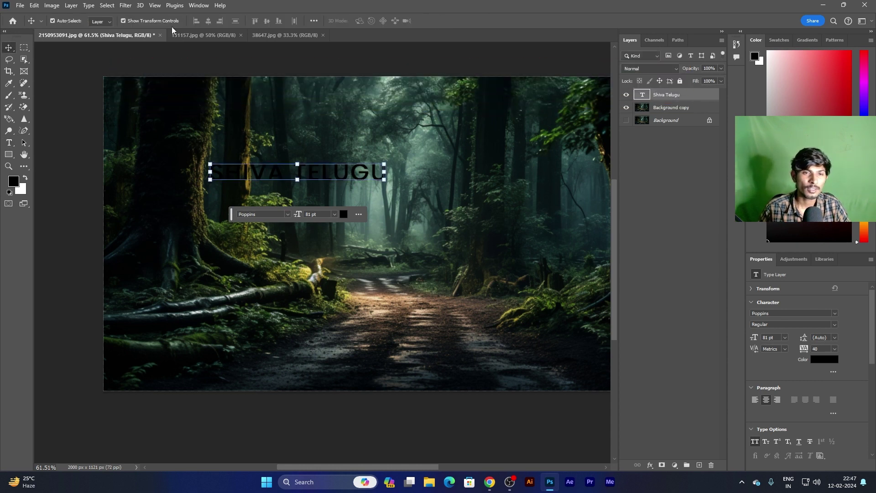
drag(341, 175, 411, 255)
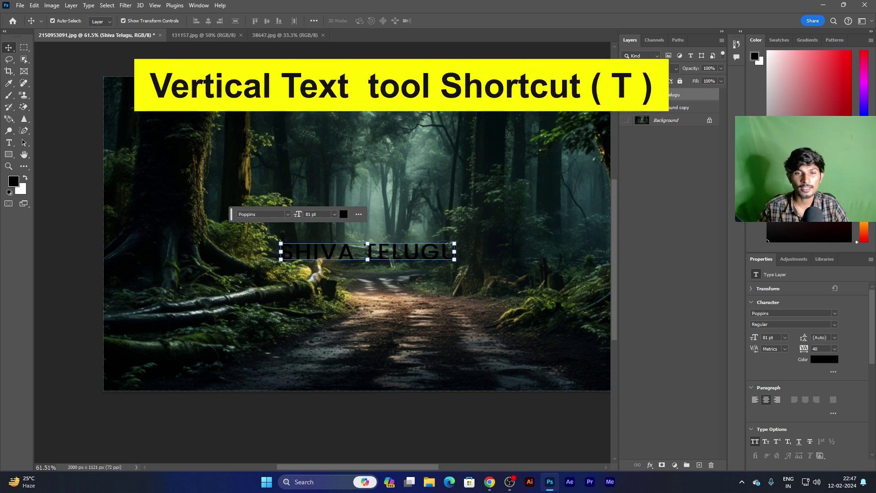
- Raise the title slightly and set its text colour to white (ffffff)
drag(343, 258, 346, 235)
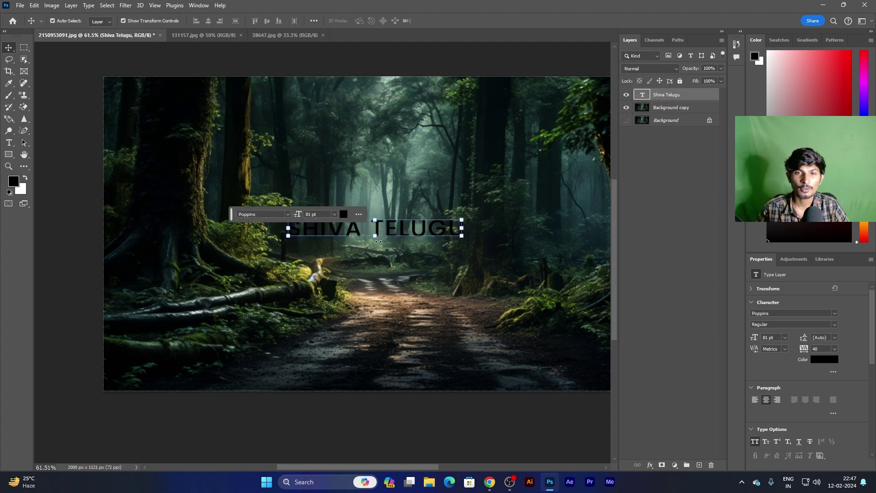
click(344, 214)
text(ffffff)
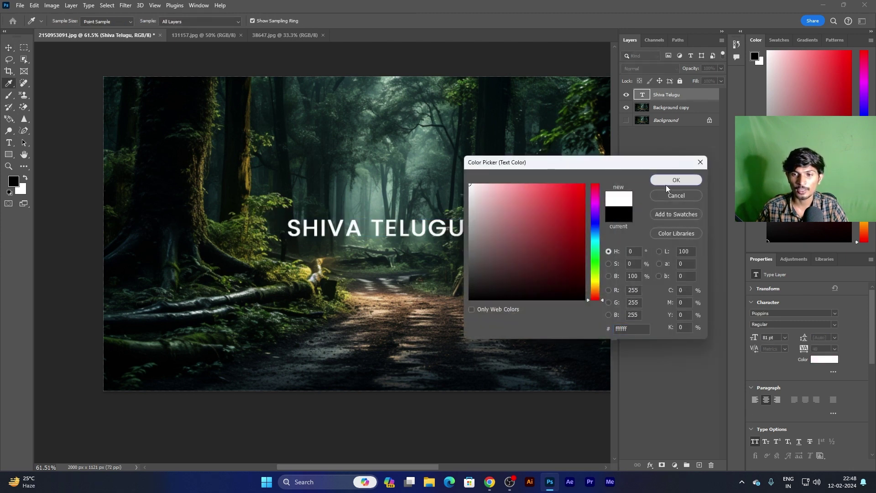
click(669, 182)
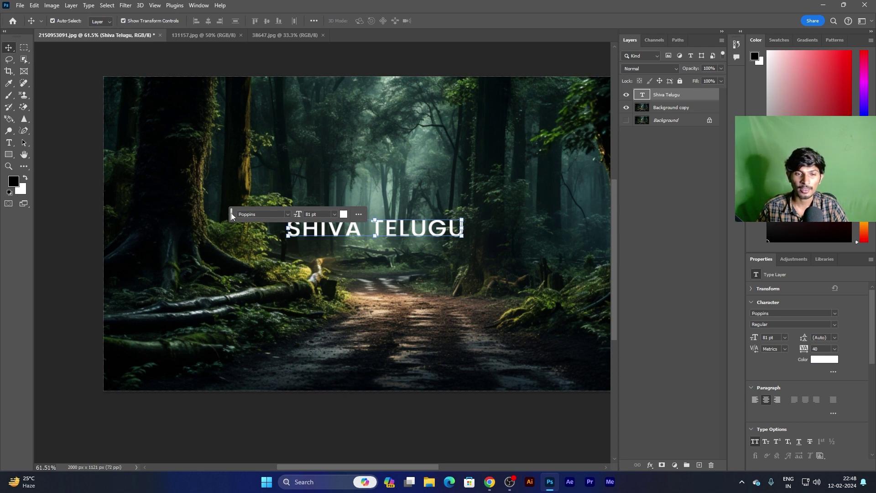
- Change the title's colour to bright red, discarding a darker red trial
click(825, 360)
text(000000)
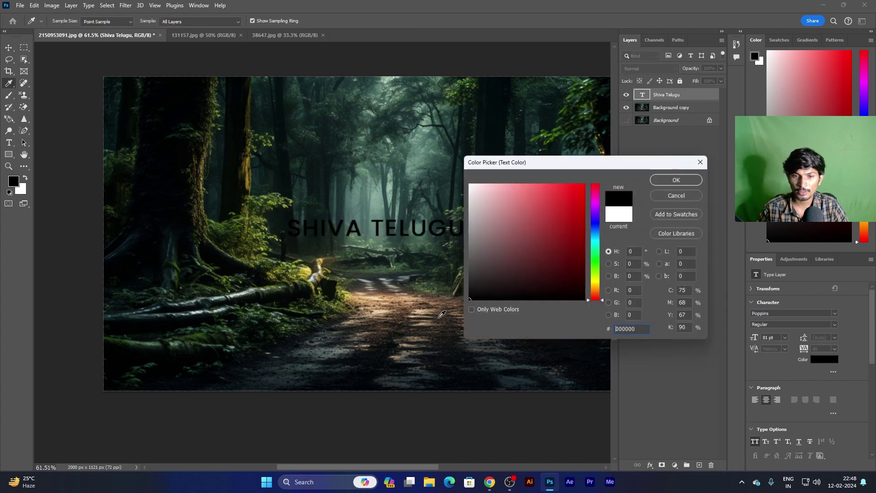
click(569, 213)
click(676, 179)
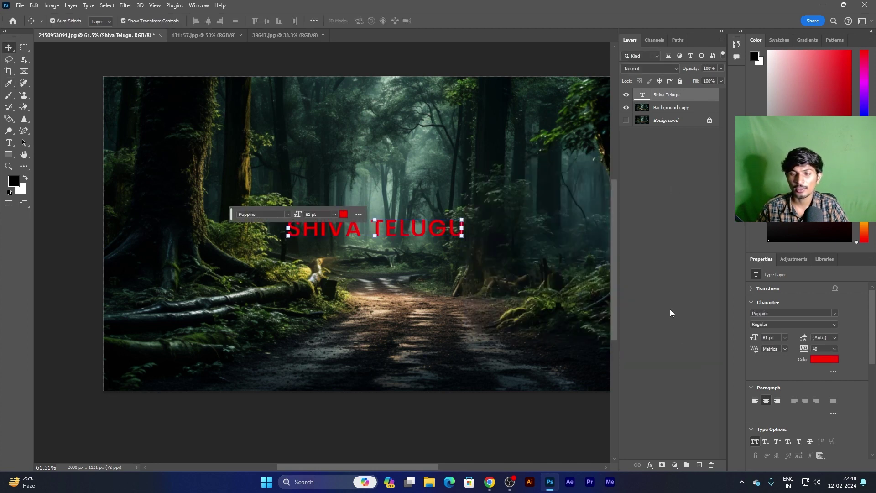
click(825, 359)
click(584, 285)
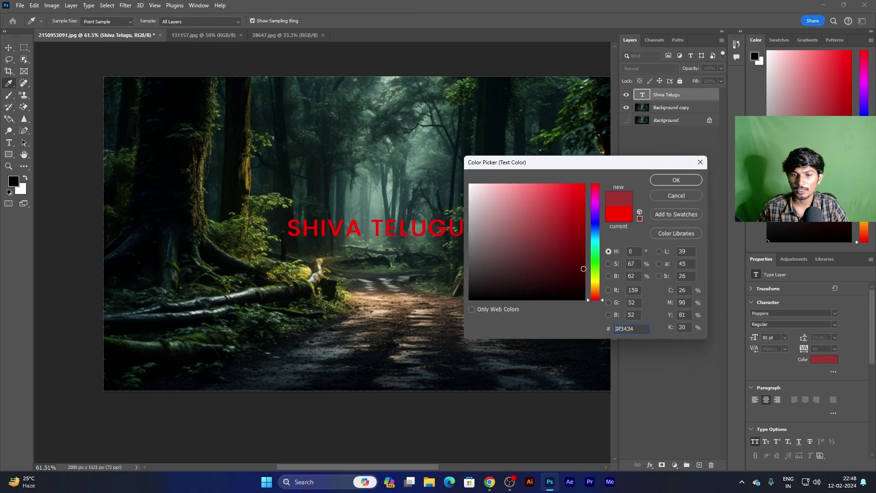
click(664, 195)
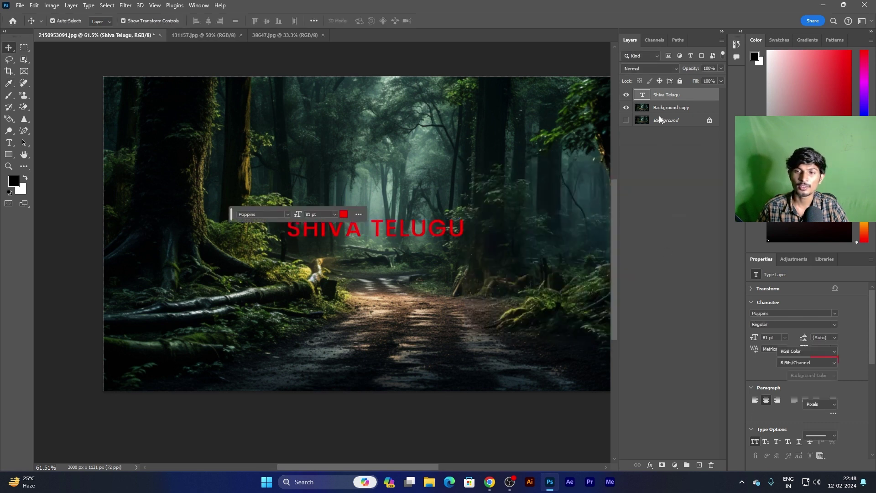
click(659, 95)
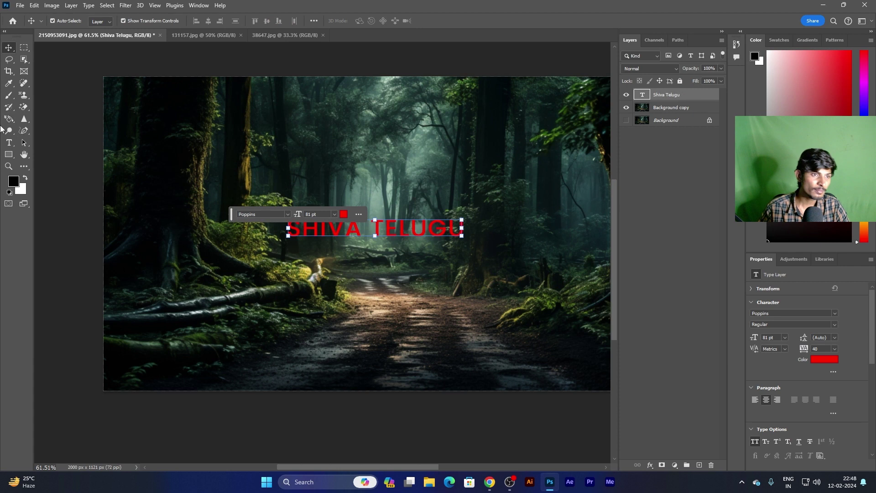
- Type vertical text 'HI ANDHARI' on the left side of the photo
click(9, 143)
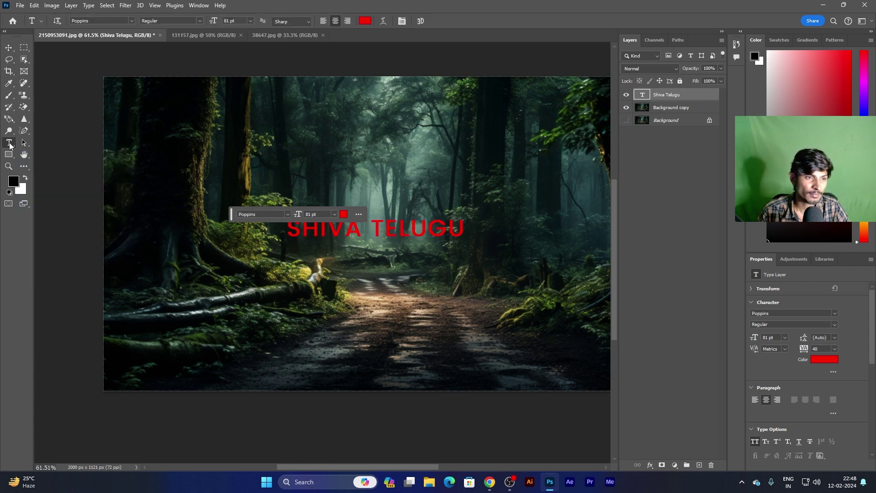
right_click(9, 145)
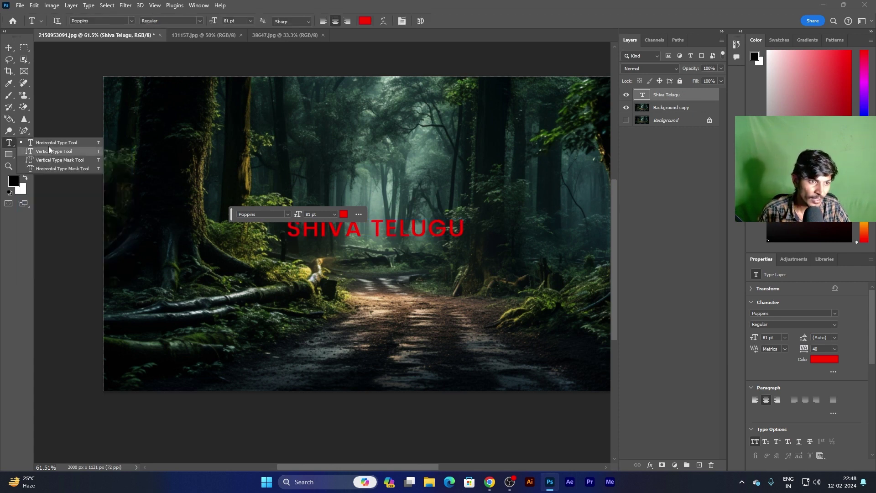
click(68, 152)
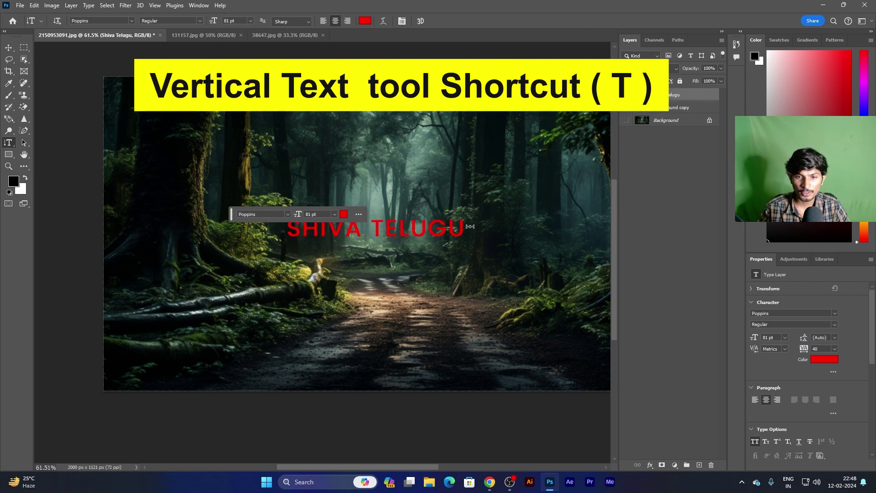
click(200, 123)
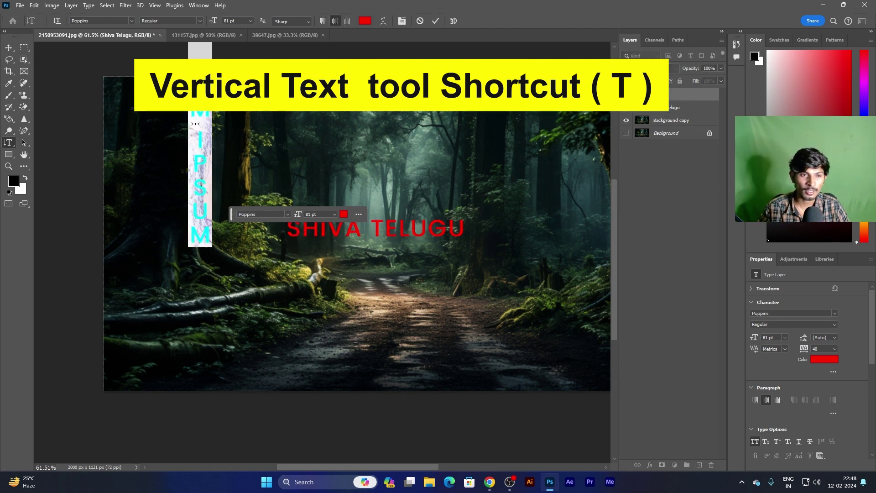
text(SHI)
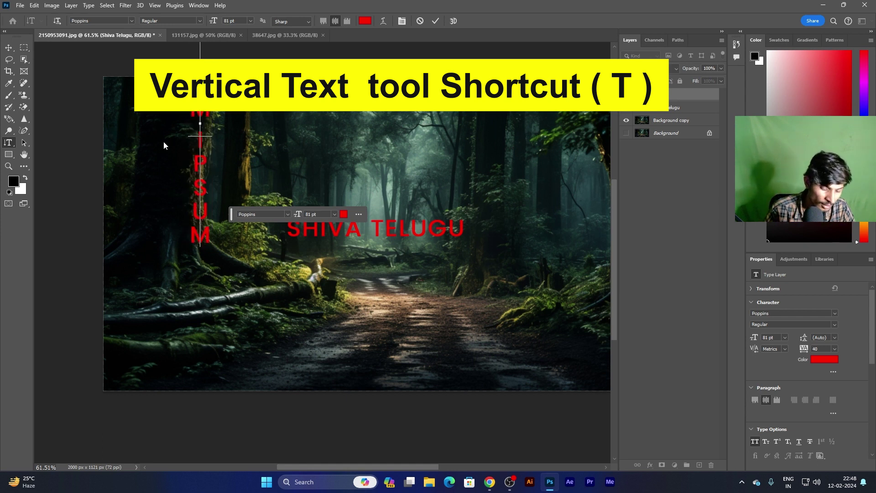
text(AND)
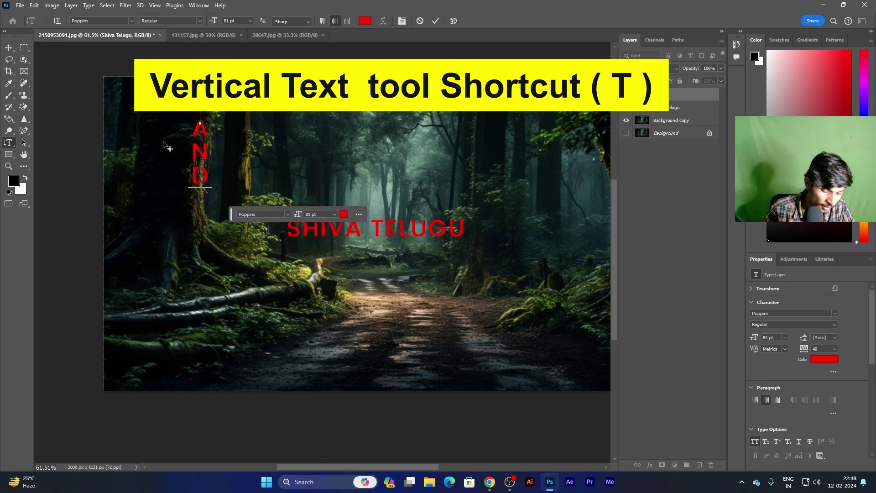
text(HAR)
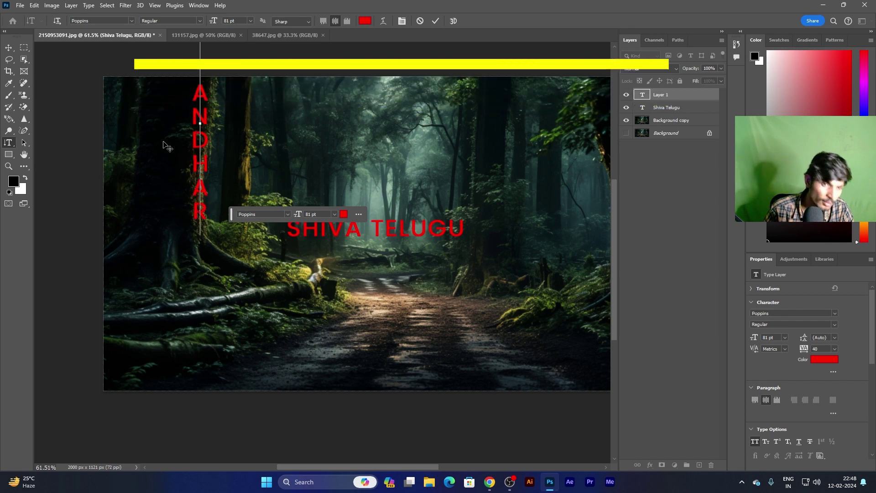
text(I)
click(434, 21)
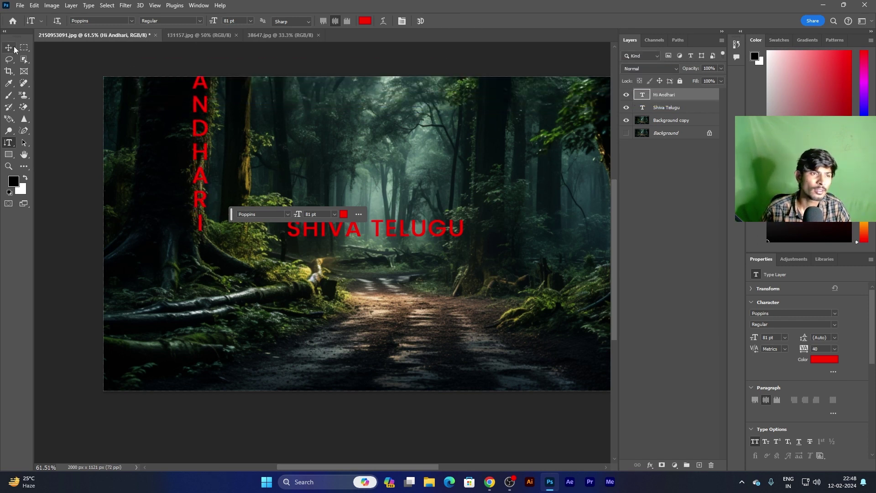
- Move the vertical text down and nudge it into place along the left edge
click(9, 48)
drag(197, 131, 198, 253)
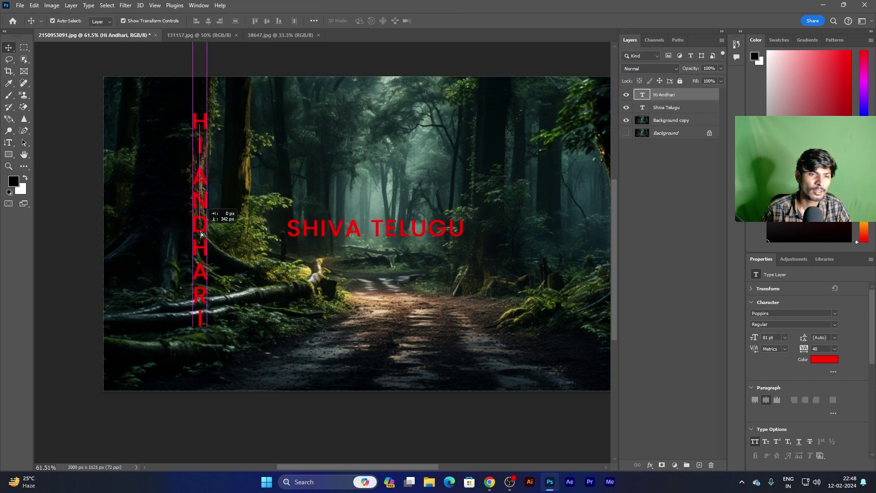
click(82, 218)
mouse_move(204, 211)
mouse_down()
mouse_move(204, 201)
mouse_move(203, 209)
mouse_up()
click(154, 205)
click(199, 220)
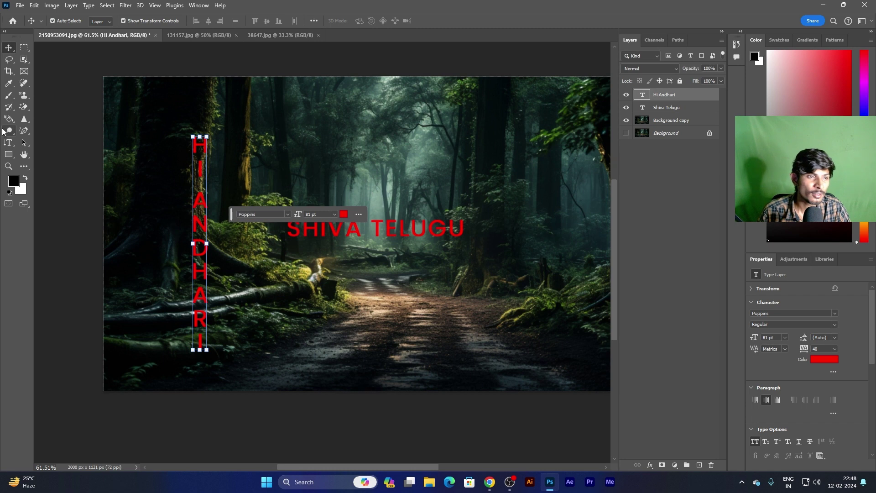
click(9, 143)
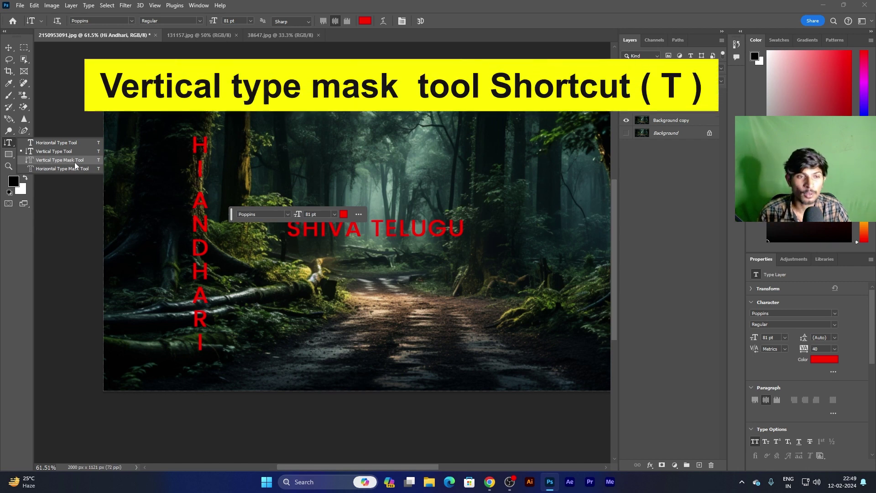
click(75, 166)
key(shift+t)
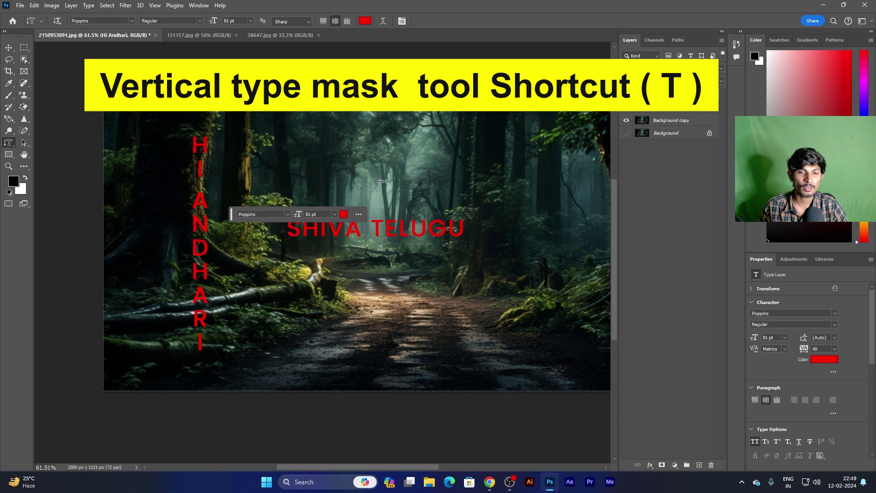
click(373, 141)
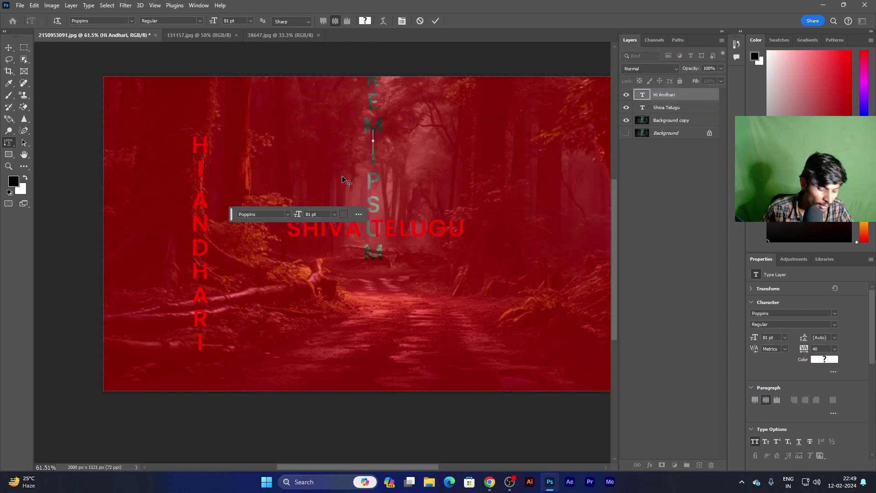
text(SHI)
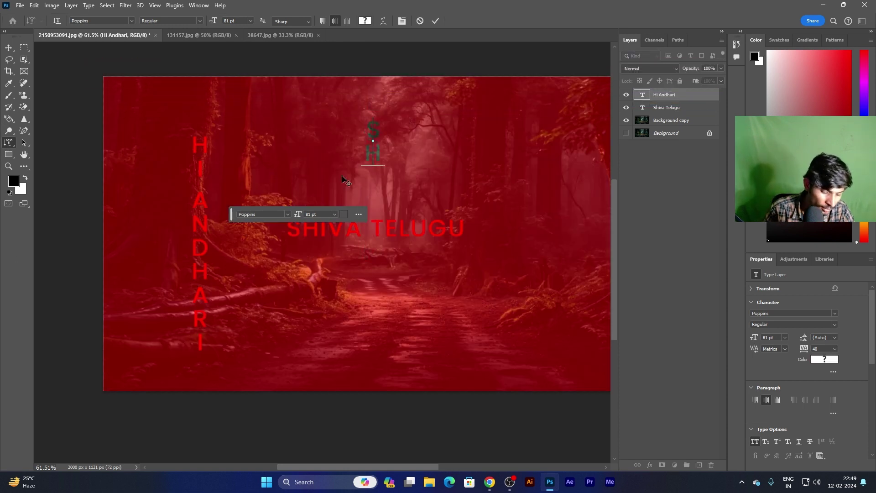
text(VA)
click(435, 20)
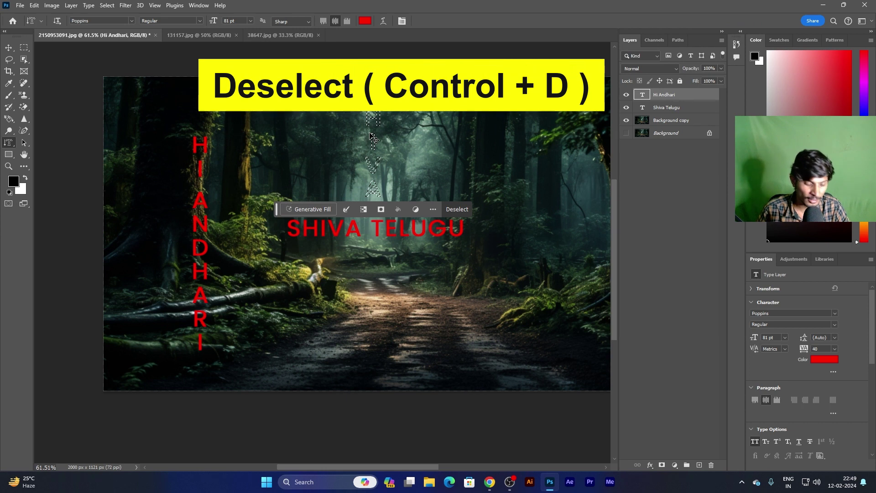
key(ctrl+d)
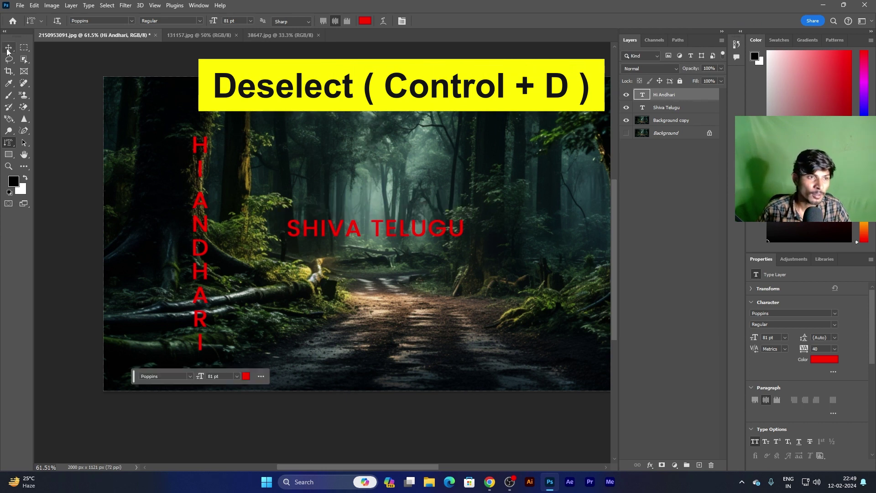
click(8, 48)
click(9, 143)
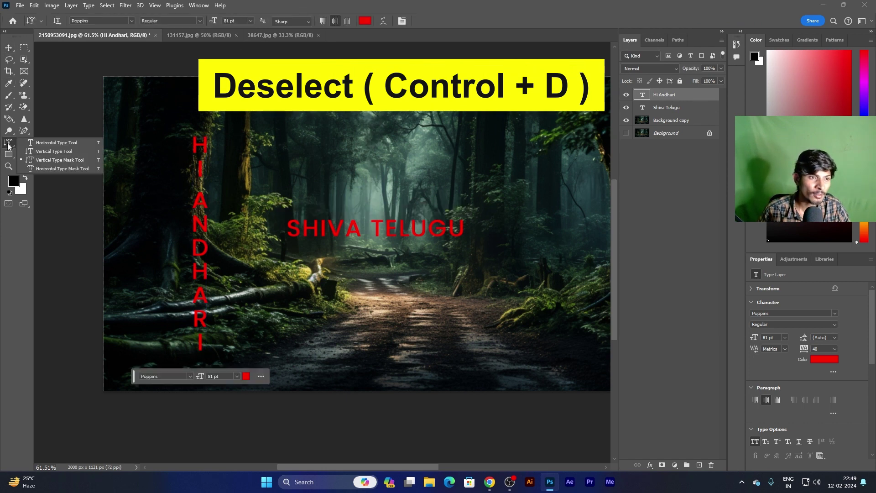
click(42, 143)
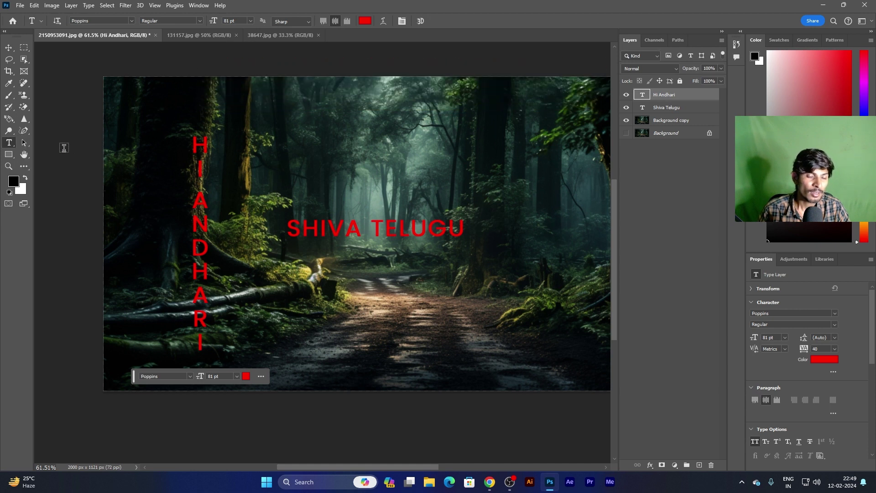
- Type 'SHIVA' above the title and drag it toward the top centre
click(318, 155)
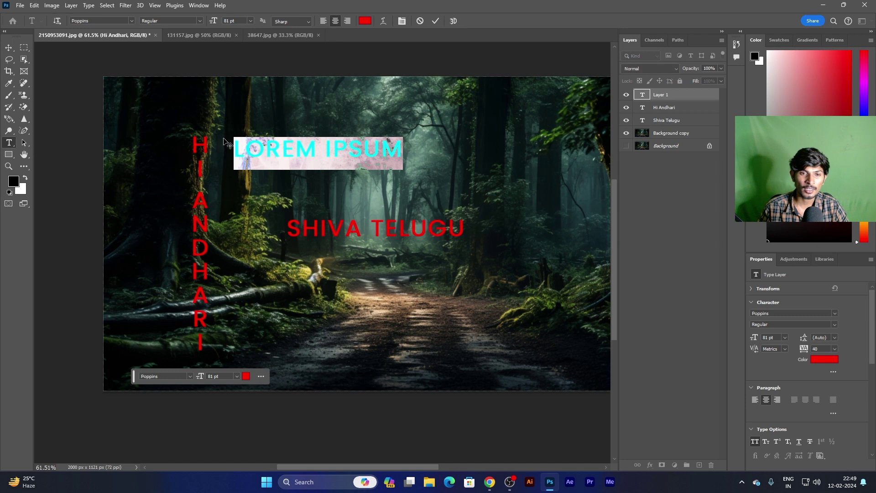
text(SHU)
key(BackSpace)
text(IVA)
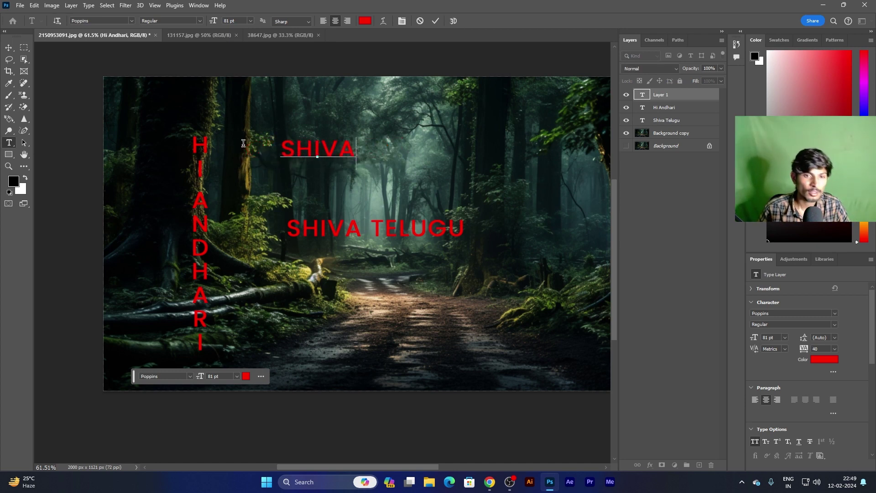
click(435, 22)
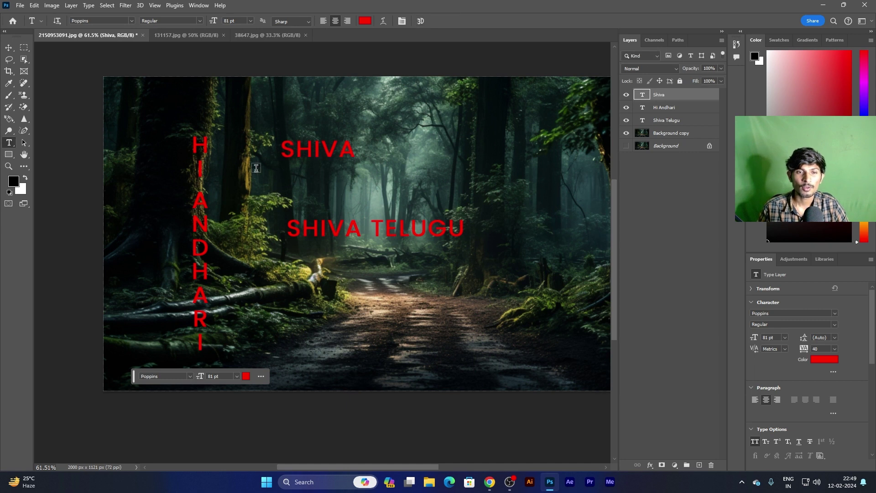
click(9, 47)
drag(325, 155, 373, 181)
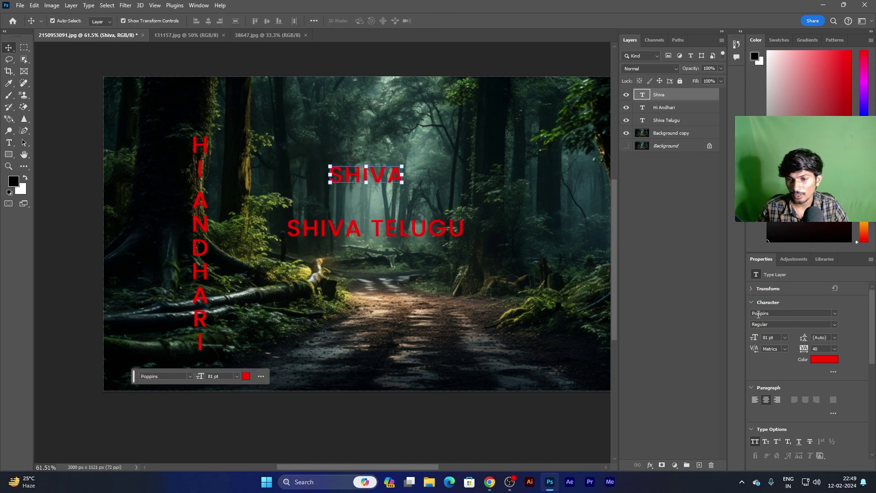
- Set SHIVA to 142 pt with tracking 220 in Bold font style
click(834, 324)
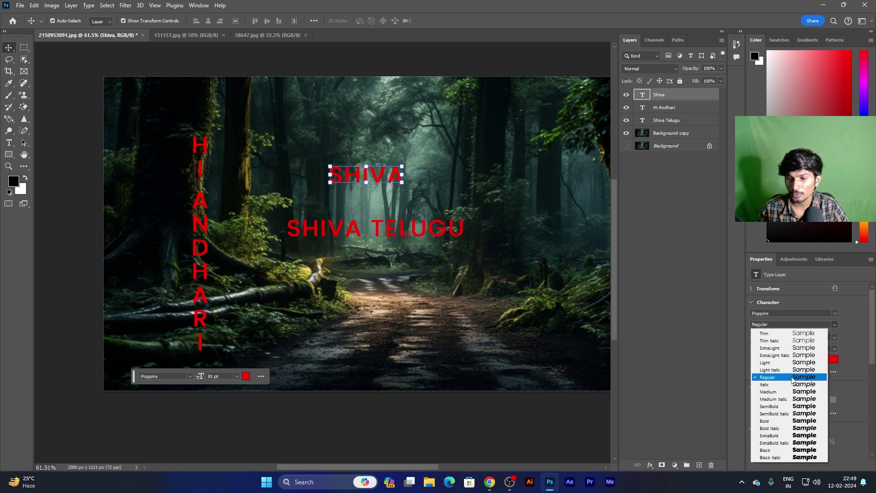
click(834, 313)
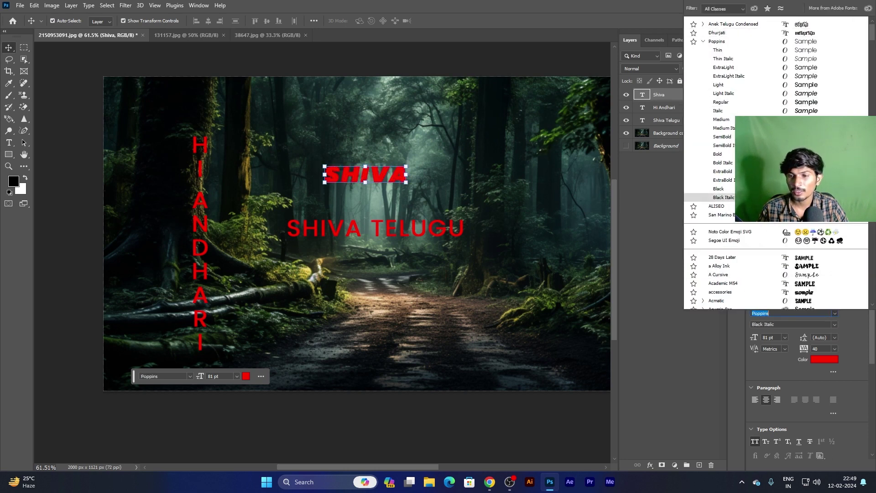
click(859, 325)
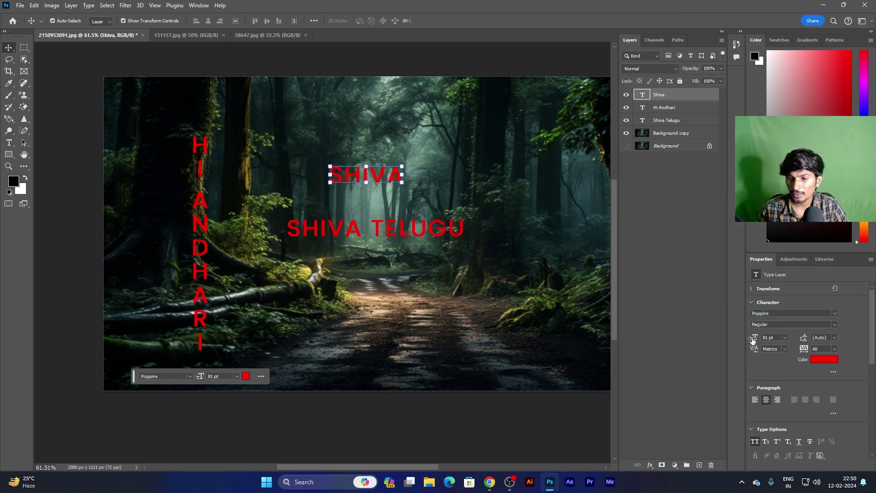
mouse_move(754, 340)
mouse_down()
mouse_move(842, 327)
mouse_move(751, 328)
mouse_up()
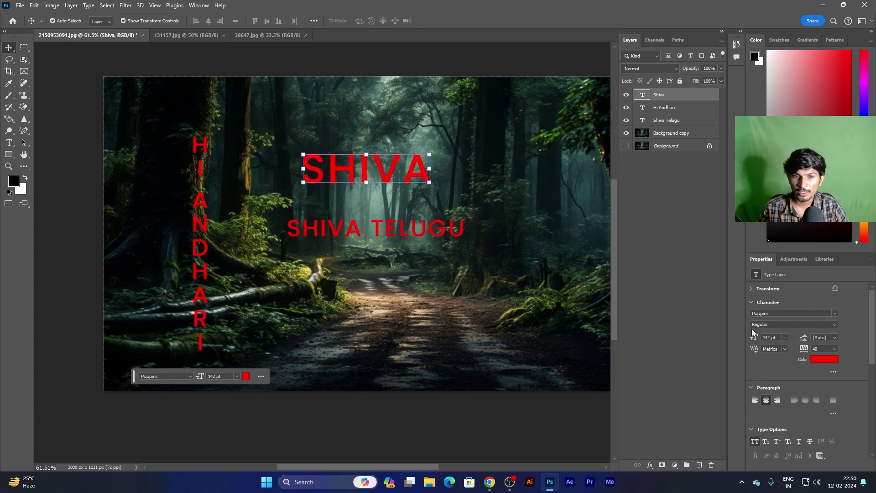
mouse_move(803, 350)
mouse_down()
mouse_move(826, 348)
mouse_move(811, 351)
mouse_up()
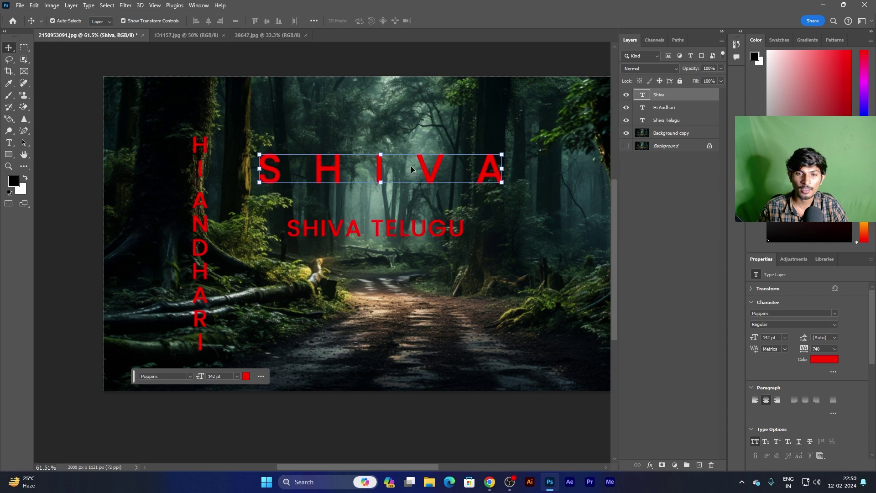
drag(802, 350, 772, 334)
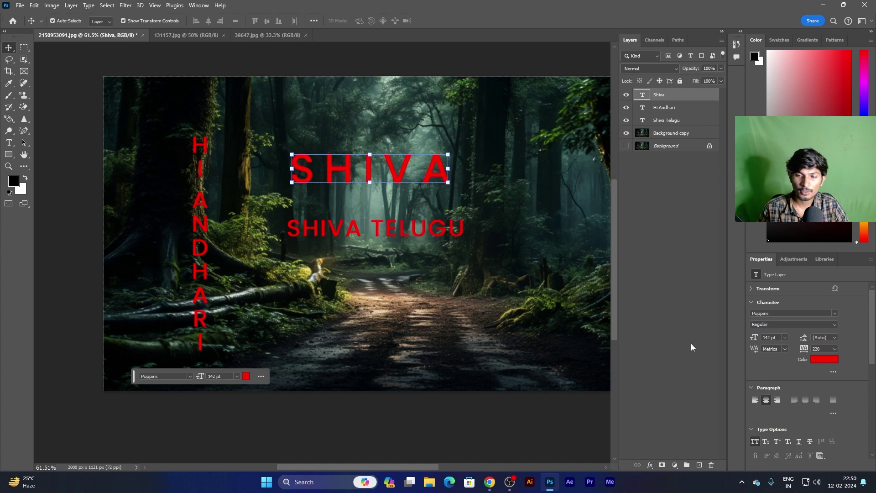
click(831, 325)
click(784, 418)
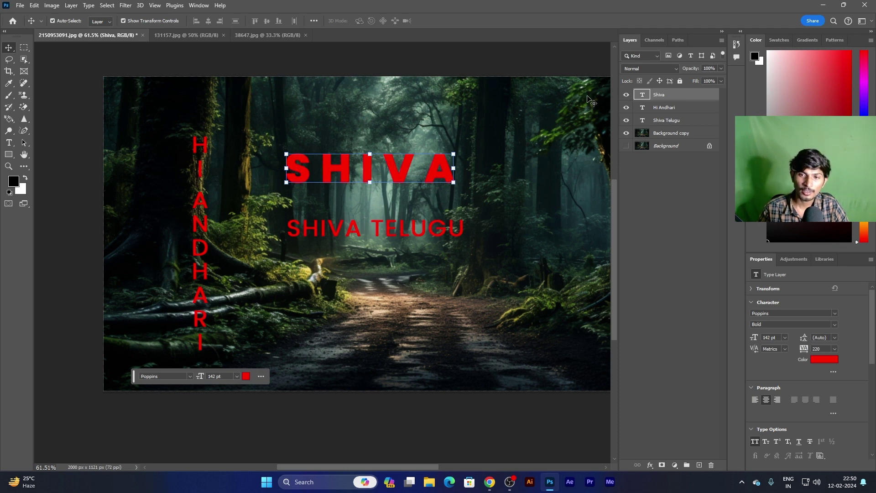
- Hide the SHIVA text layer and clear its lettering selection, leaving HIANDHARI and SHIVA TELUGU visible
key(ctrl)
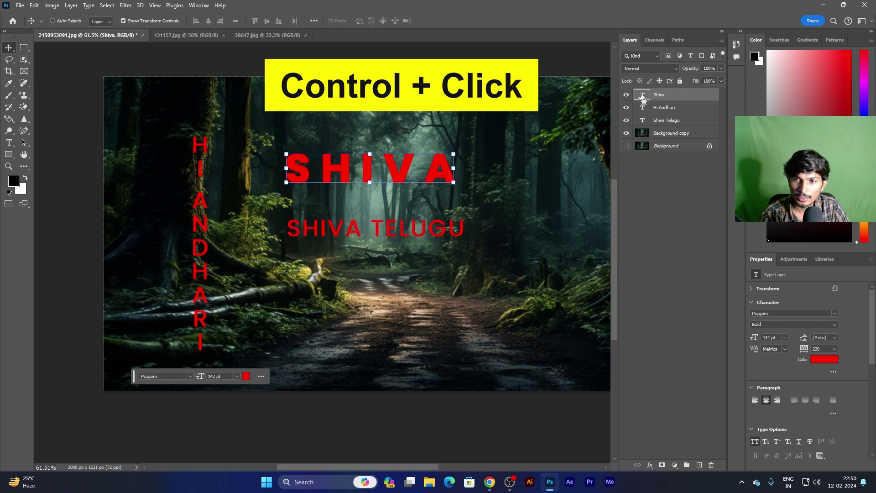
ctrl+click(642, 97)
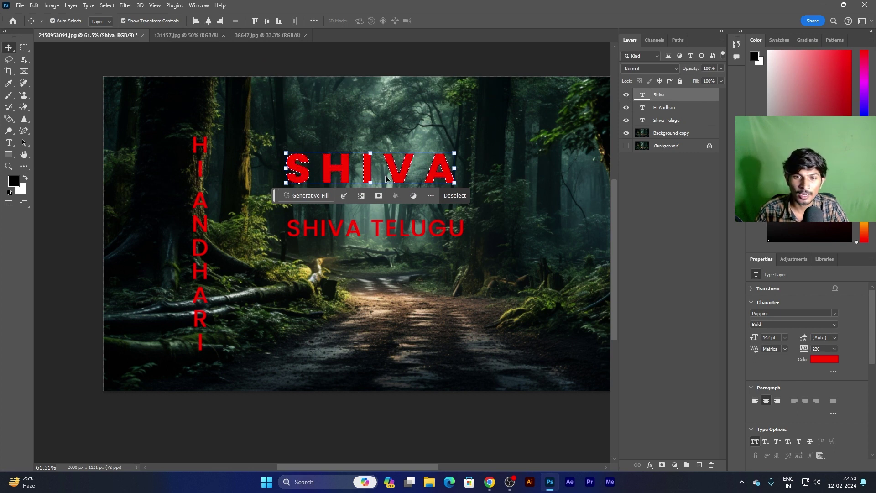
click(627, 95)
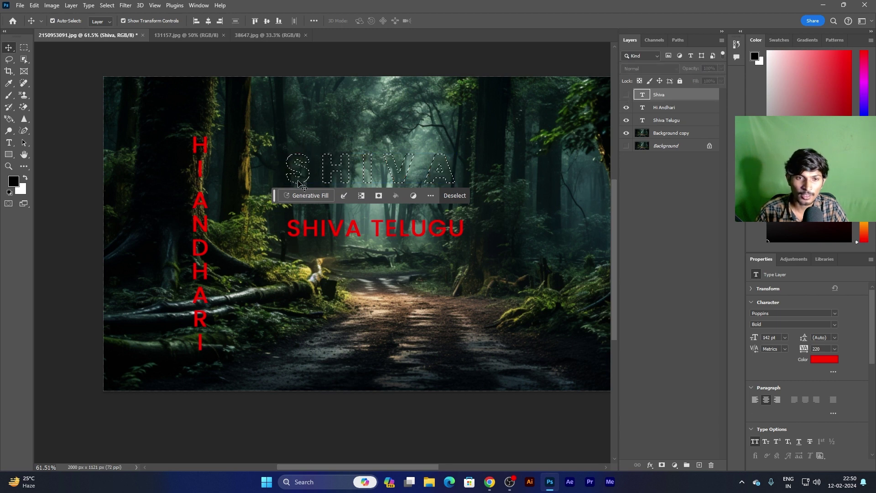
drag(274, 196, 281, 290)
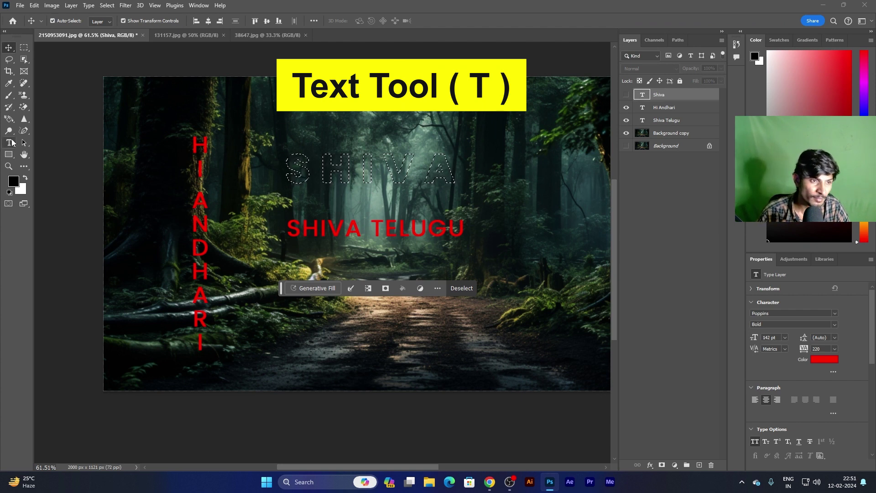
key(ctrl+d)
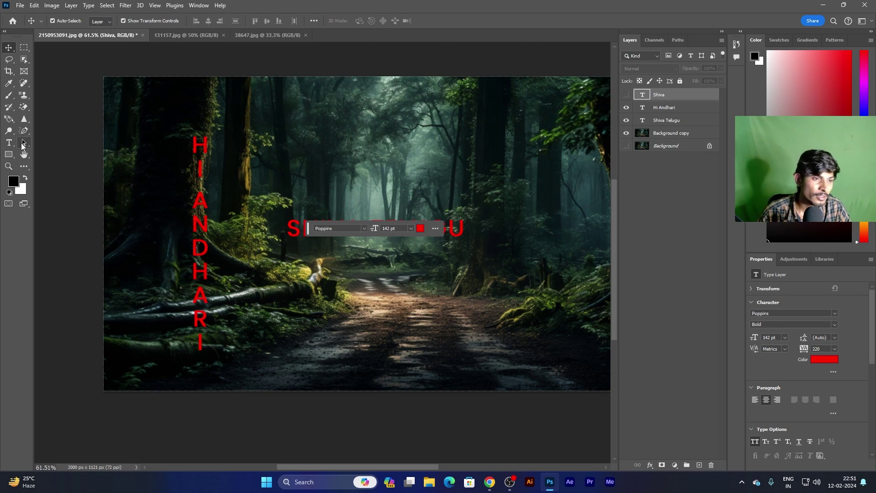
click(21, 143)
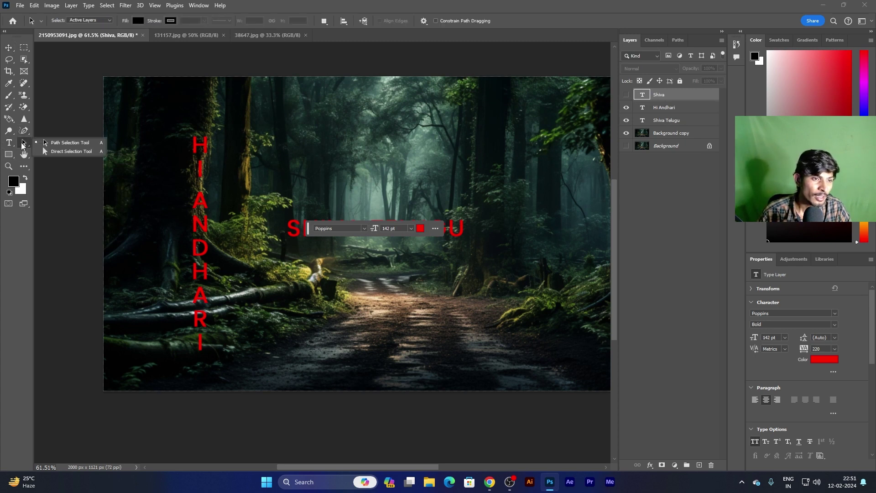
- Select the Shiva, Hi Andhari and Shiva Telugu layers together and confirm deleting them
click(80, 145)
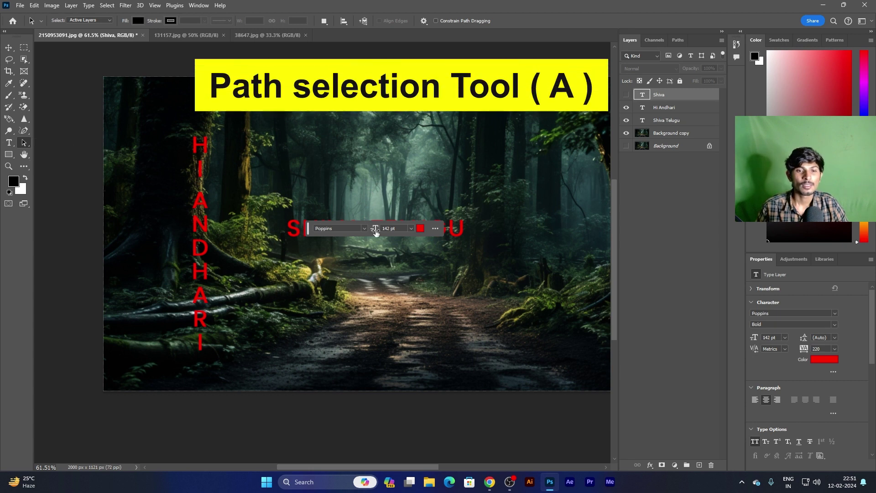
shift+click(667, 120)
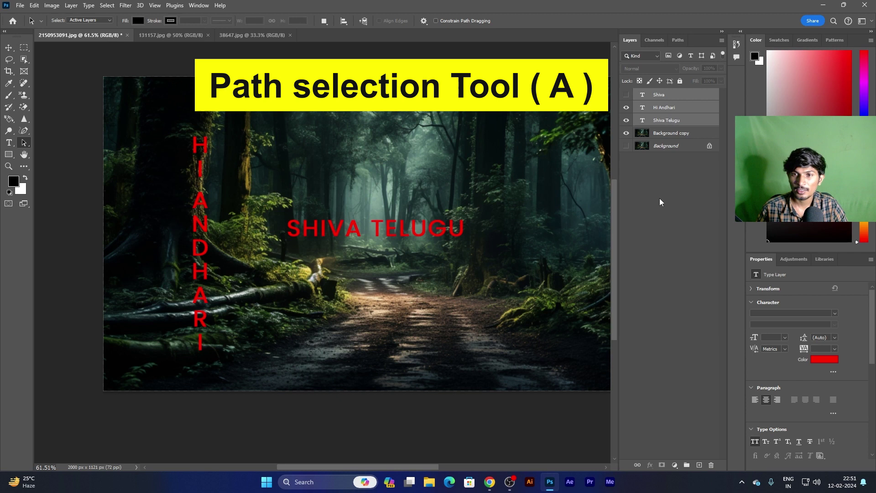
click(667, 121)
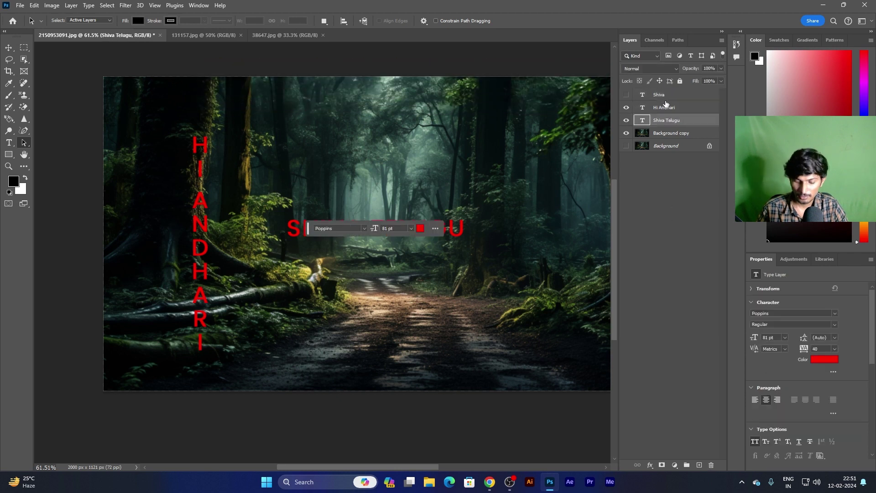
shift+click(660, 96)
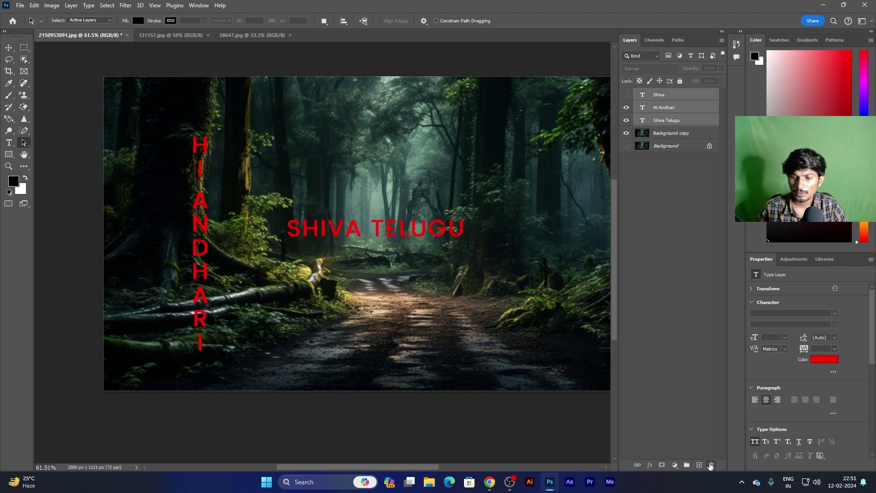
click(711, 465)
click(389, 178)
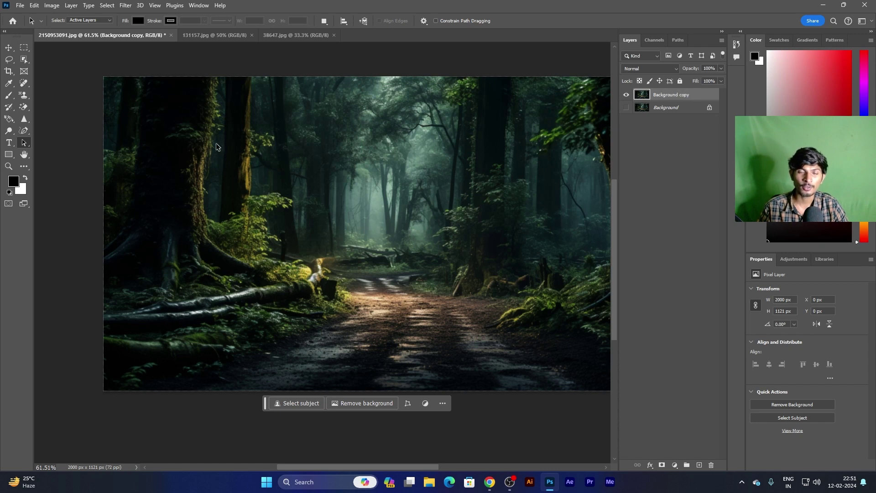
mouse_move(23, 143)
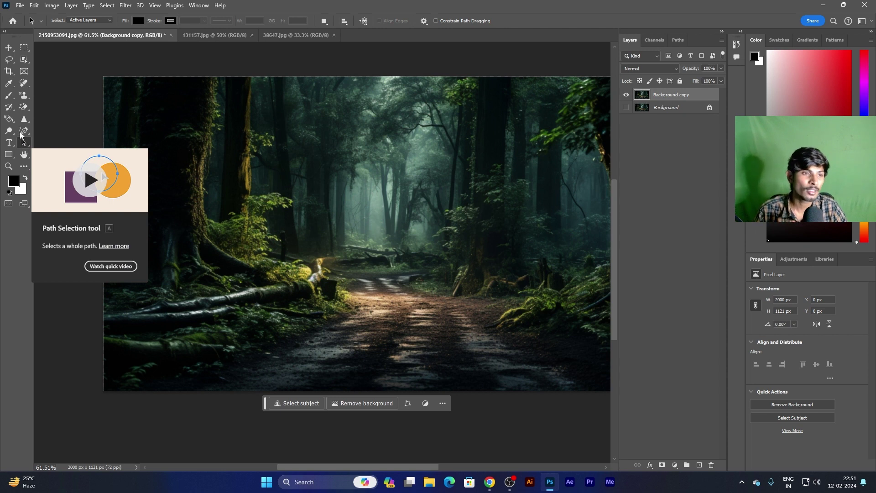
- Trace a black freeform shape with curved Pen anchors around the middle of the photo
click(24, 131)
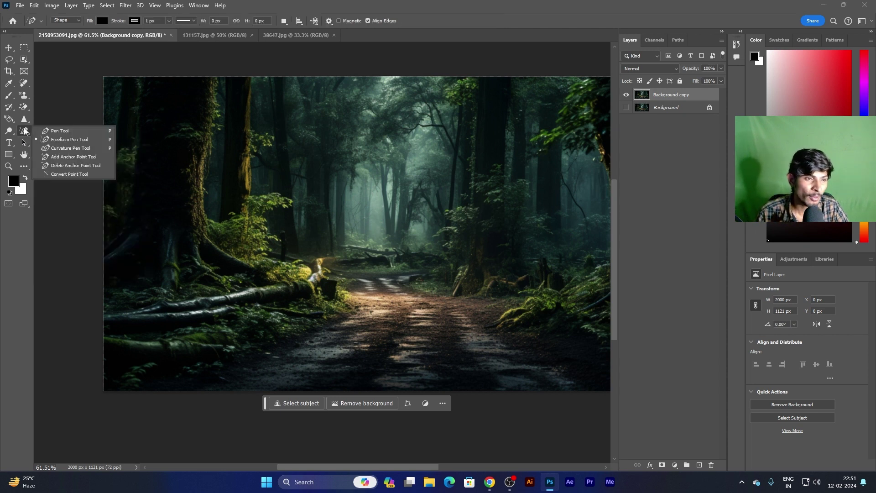
click(68, 130)
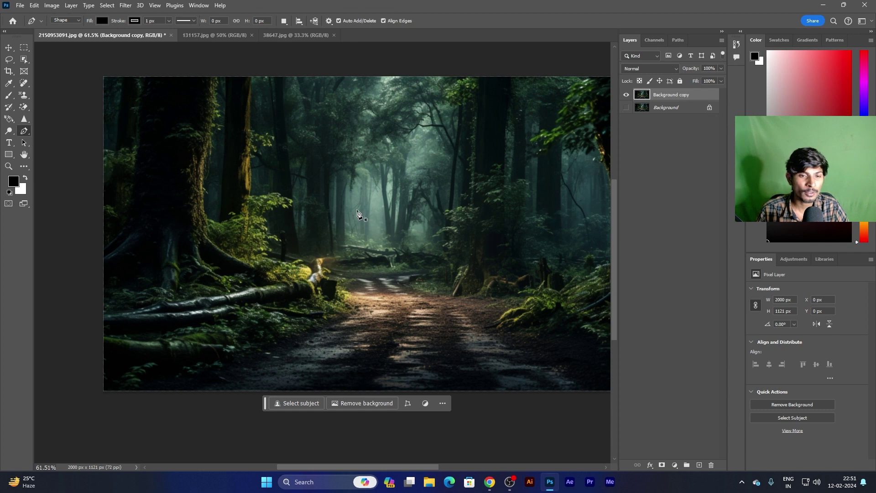
click(284, 247)
drag(328, 204, 422, 213)
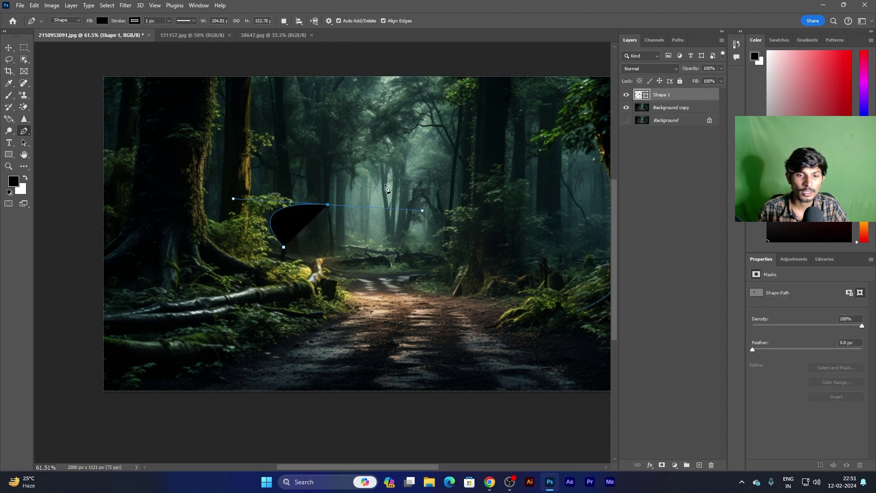
drag(385, 184, 388, 159)
drag(442, 255, 443, 270)
mouse_move(356, 298)
mouse_down()
mouse_move(334, 291)
mouse_move(295, 326)
mouse_up()
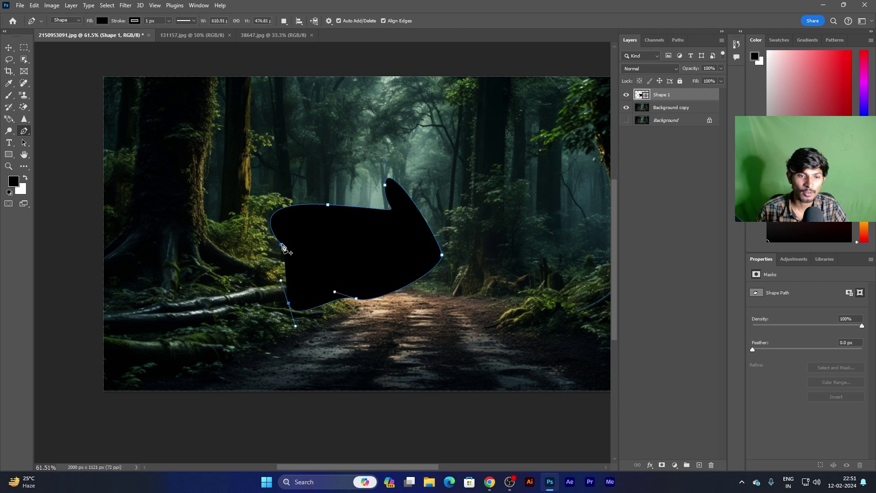
- Close the path at its start and rework the peak anchor into a pointed tip
click(284, 248)
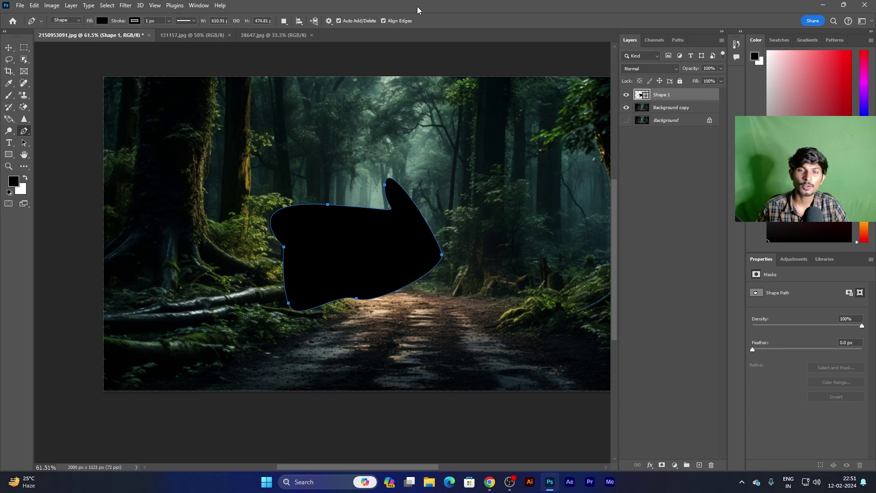
click(385, 185)
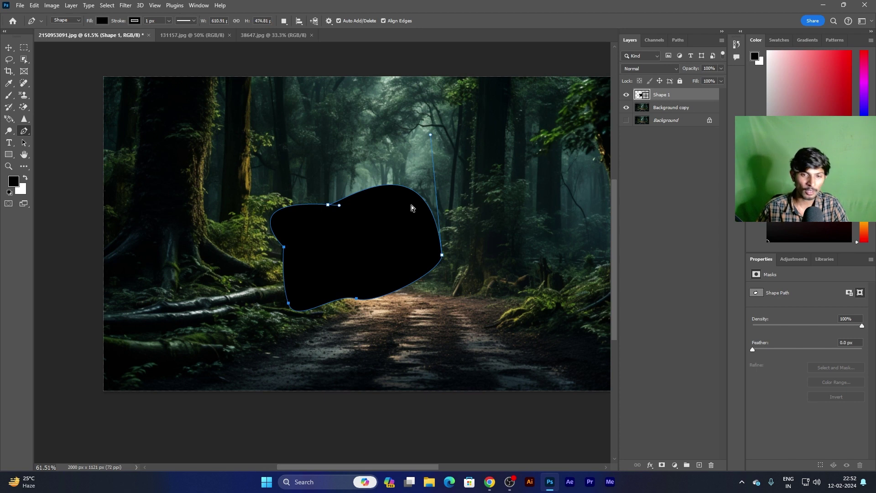
click(386, 184)
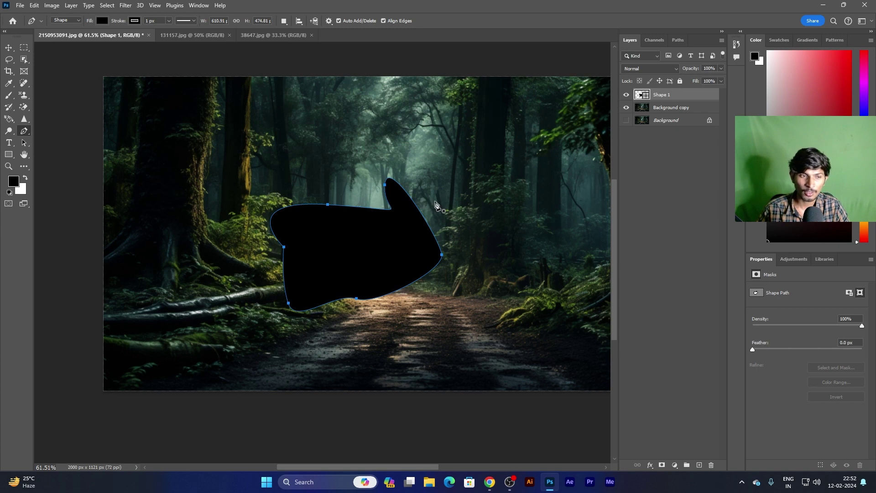
- Move the whole black shape with the Path Selection Tool slightly left, then right and down
click(24, 143)
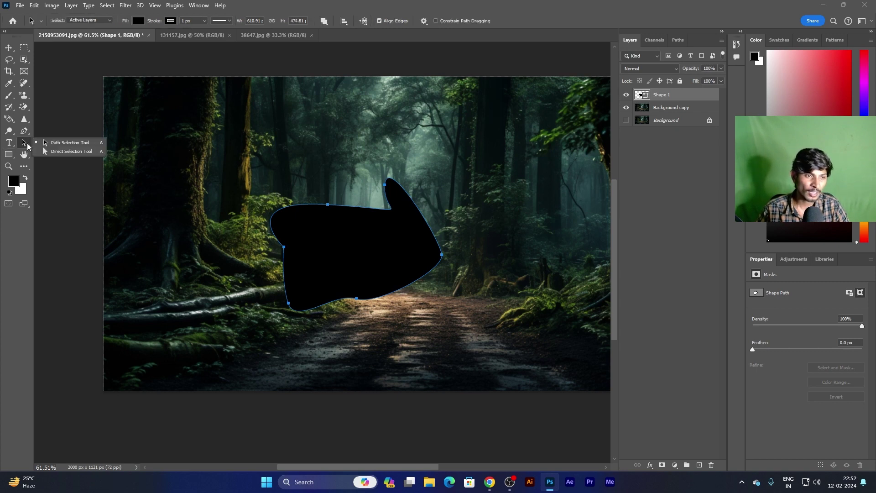
click(71, 151)
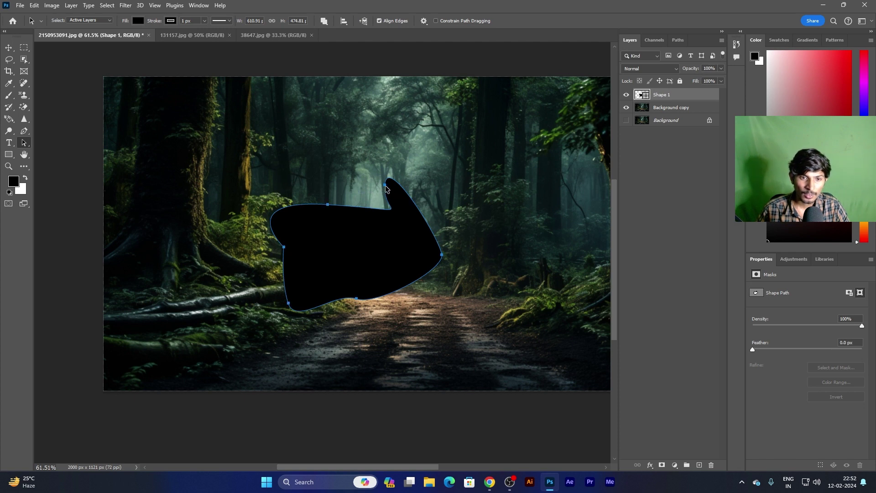
drag(386, 188, 377, 188)
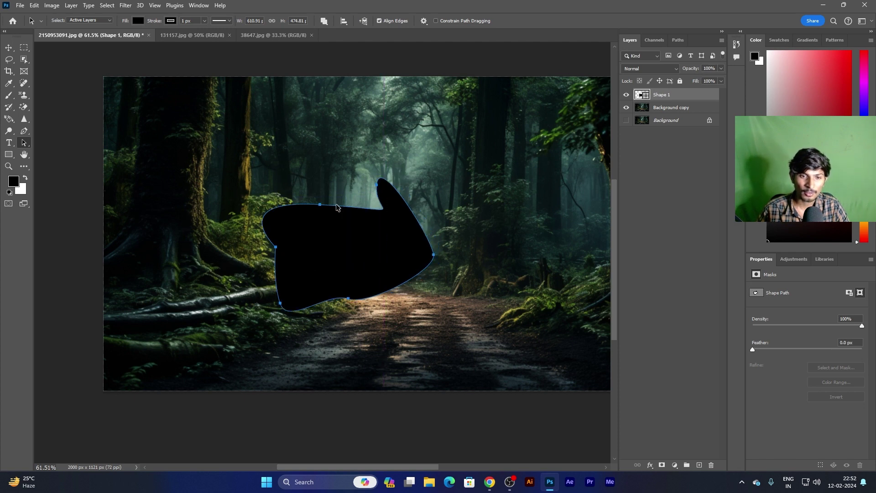
drag(348, 242, 382, 255)
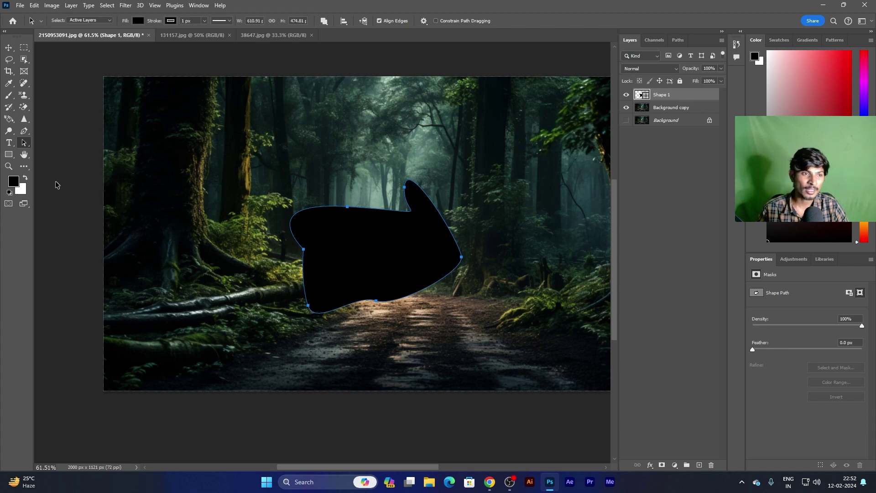
- Use the Direct Selection Tool to pull down the spike anchor and bend its handles into smooth curves
right_click(25, 143)
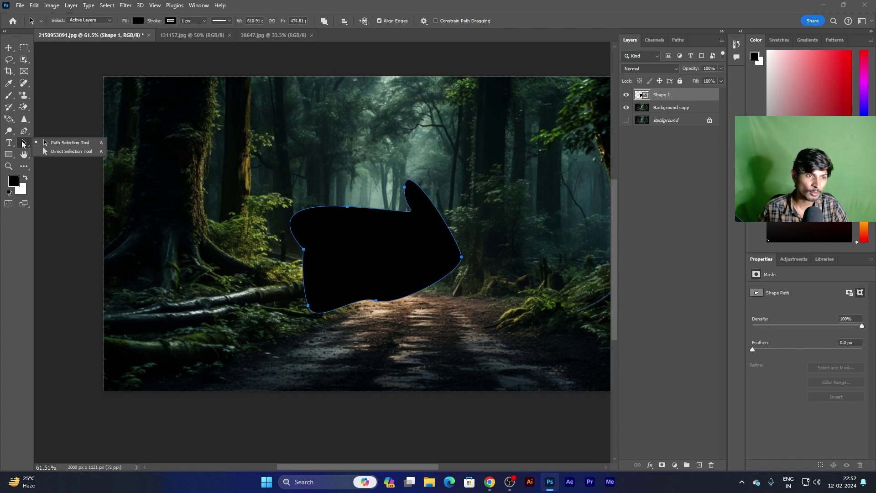
click(61, 152)
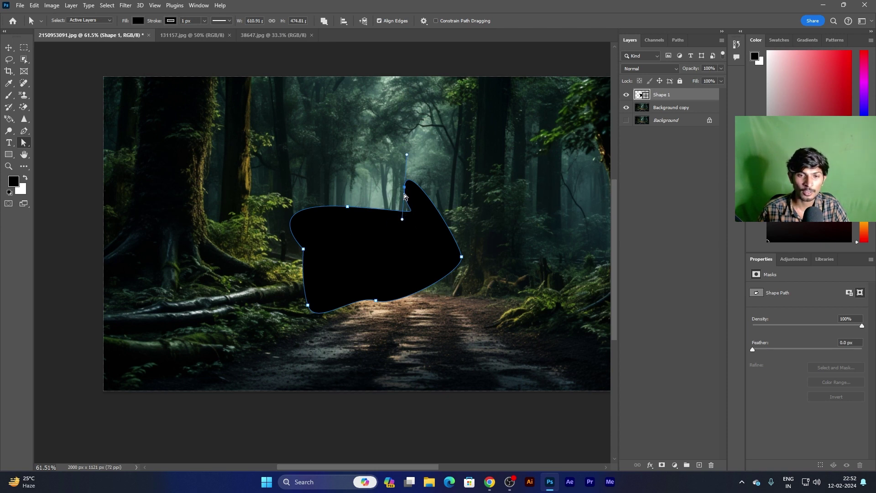
drag(405, 191, 469, 220)
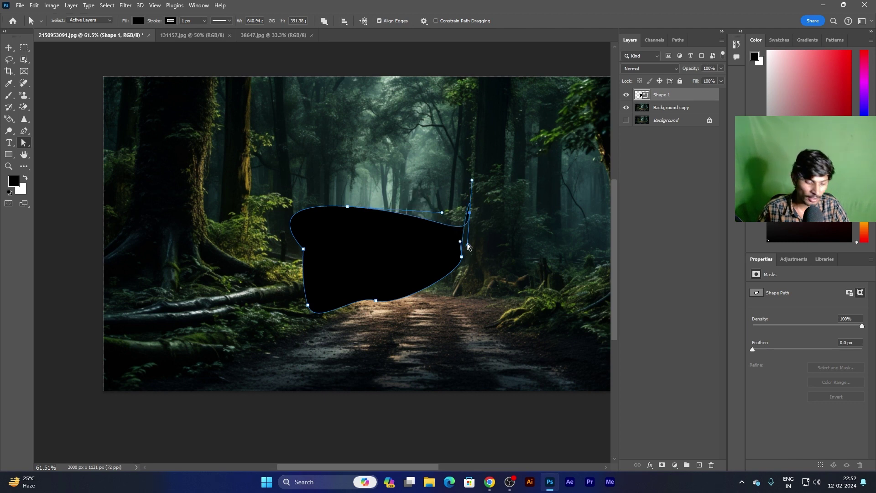
mouse_move(467, 248)
mouse_down()
mouse_move(444, 188)
mouse_move(421, 180)
mouse_up()
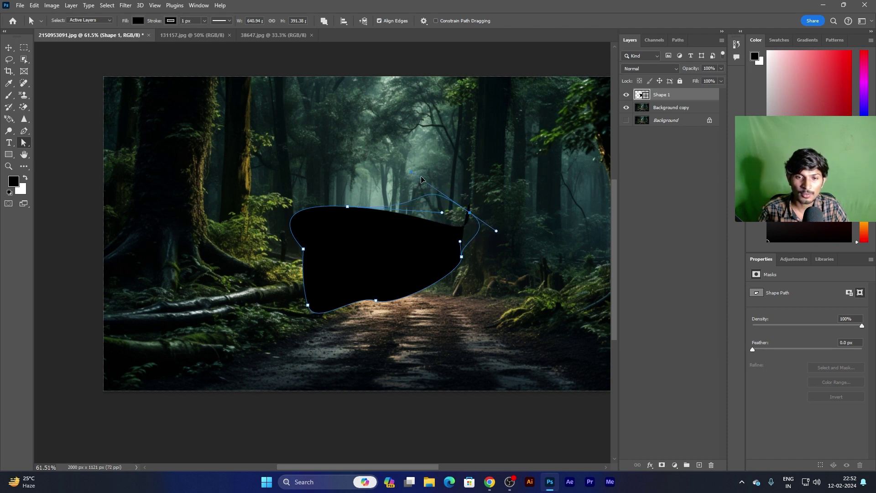
drag(422, 180, 431, 182)
drag(441, 215, 388, 231)
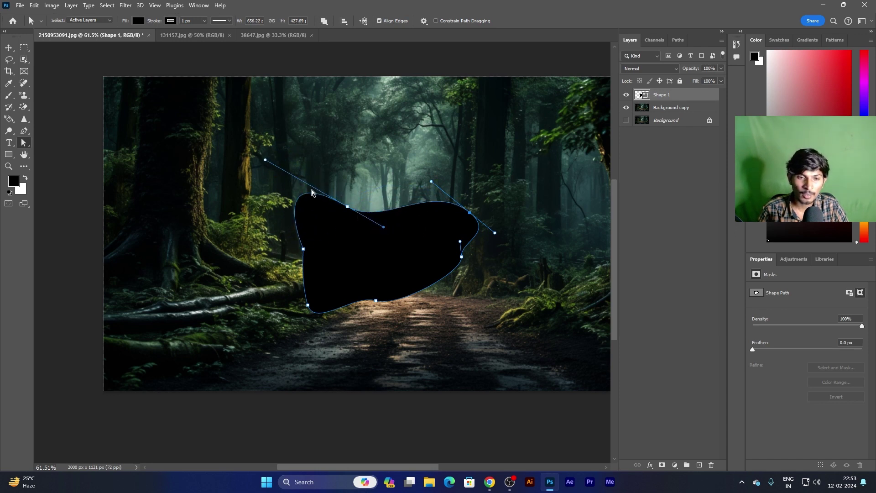
- Alt-drag direction handles independently to arch the shape's top edge
key(alt)
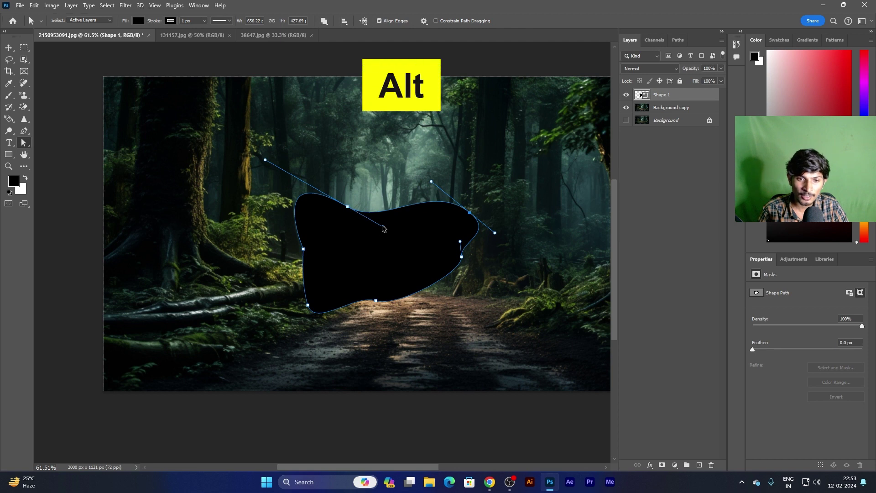
drag(384, 227, 356, 183)
mouse_move(437, 238)
mouse_down()
mouse_move(372, 208)
mouse_move(414, 214)
mouse_up()
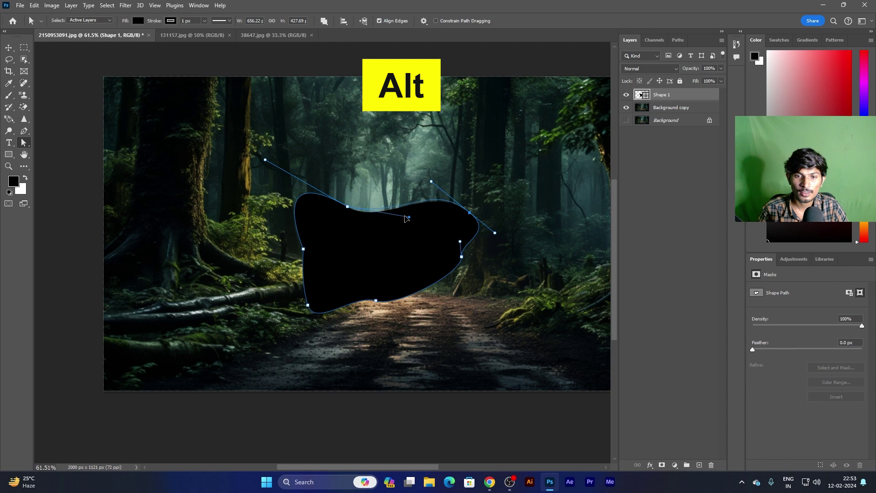
- Box-select and deselect the shape's anchors to expose its points and handles
drag(377, 249, 418, 281)
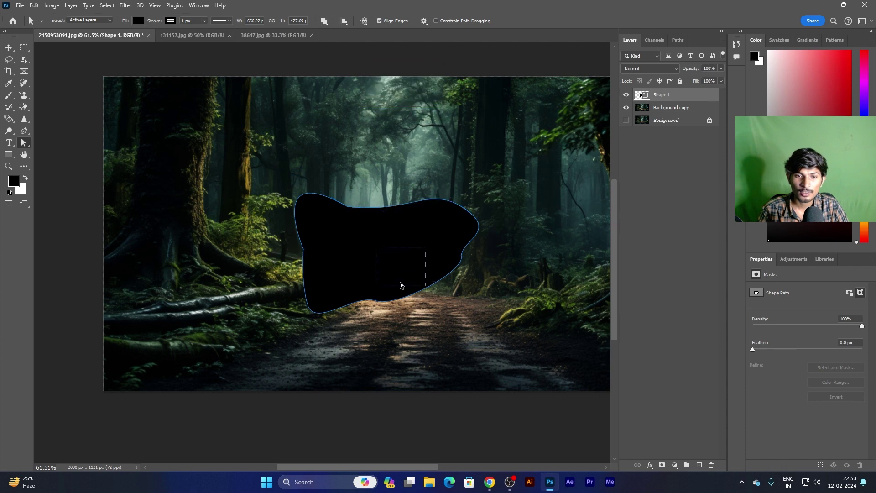
click(383, 256)
drag(349, 242, 440, 281)
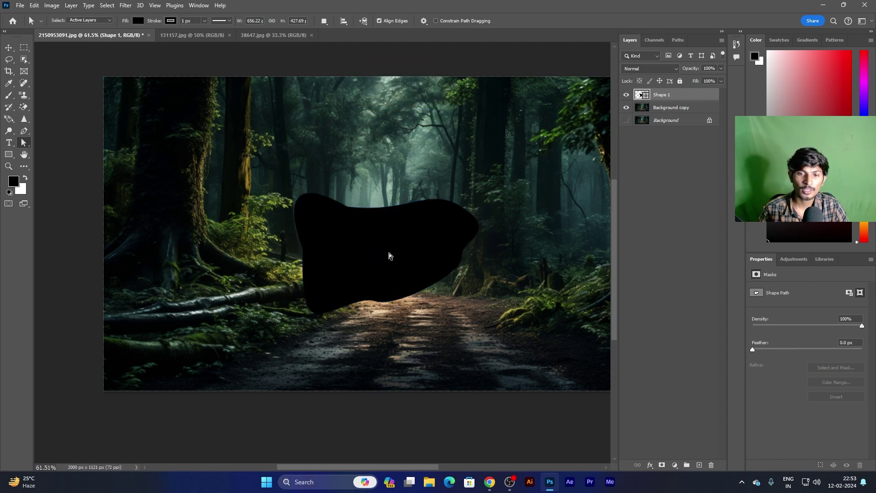
drag(351, 245, 411, 303)
drag(351, 243, 399, 271)
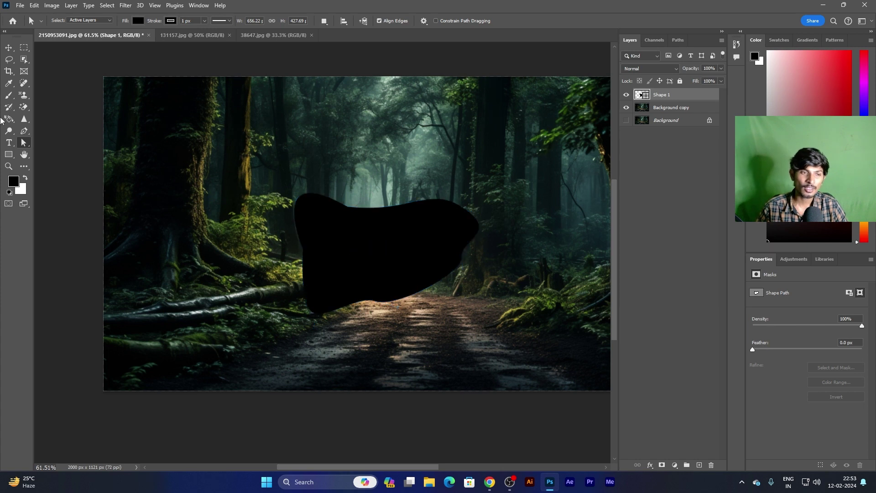
drag(360, 243, 455, 287)
click(441, 291)
drag(337, 230, 405, 264)
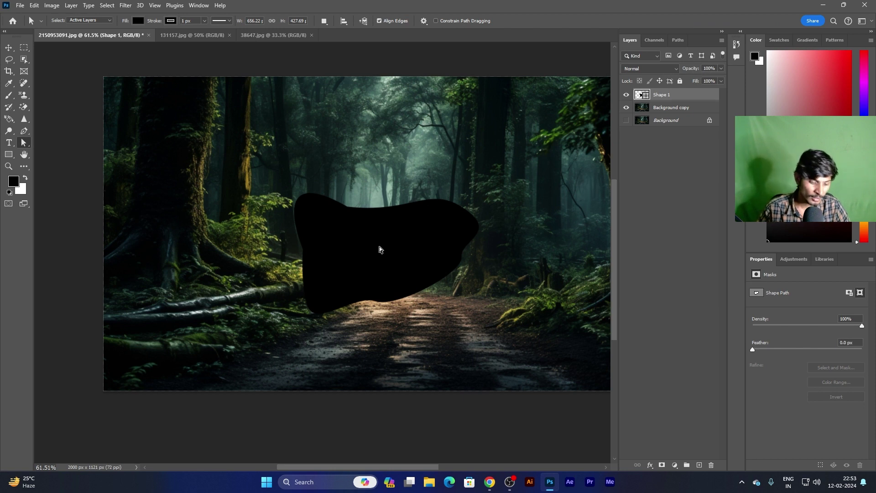
- Drag the right-edge anchor inward so a narrow arm reaches toward the upper right
key(shift+a)
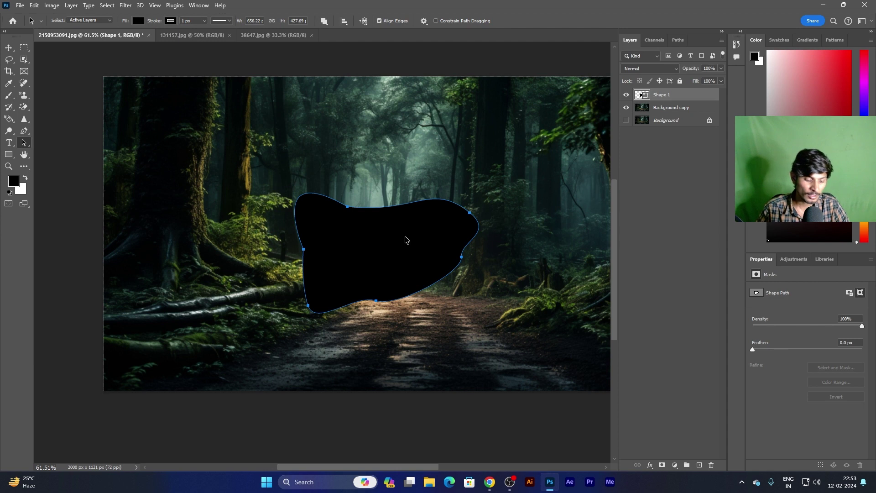
click(461, 257)
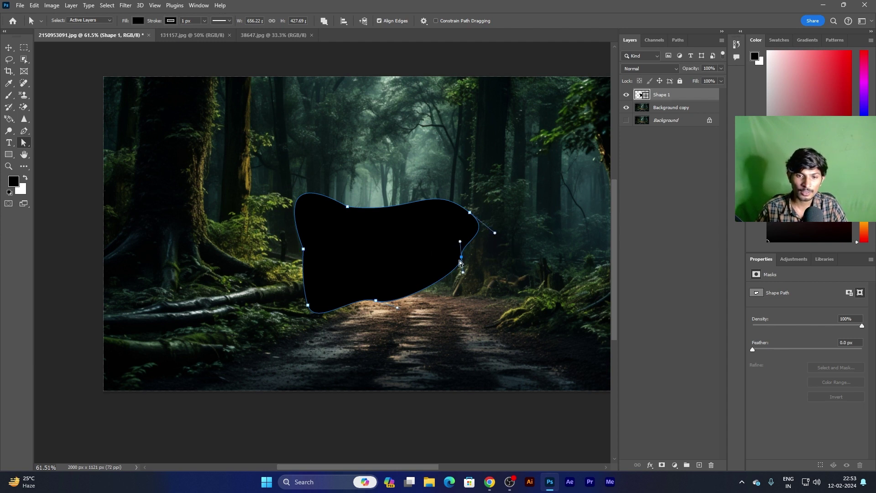
drag(462, 260, 446, 265)
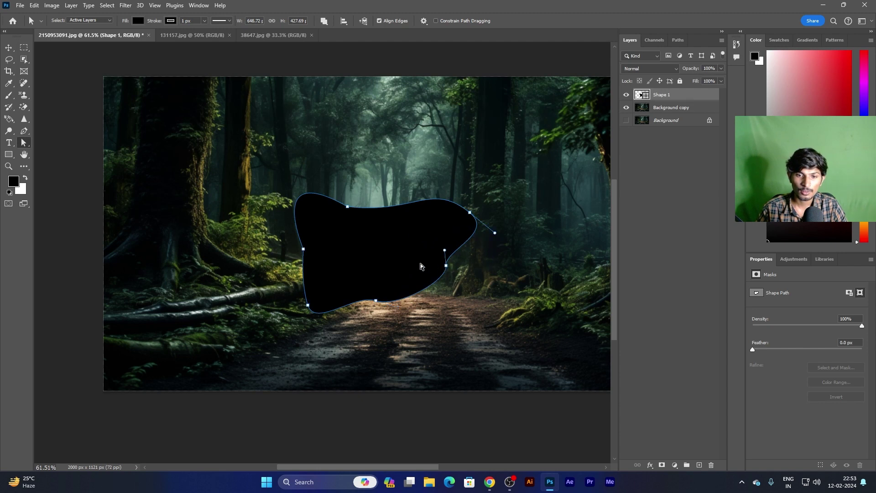
drag(447, 265, 387, 242)
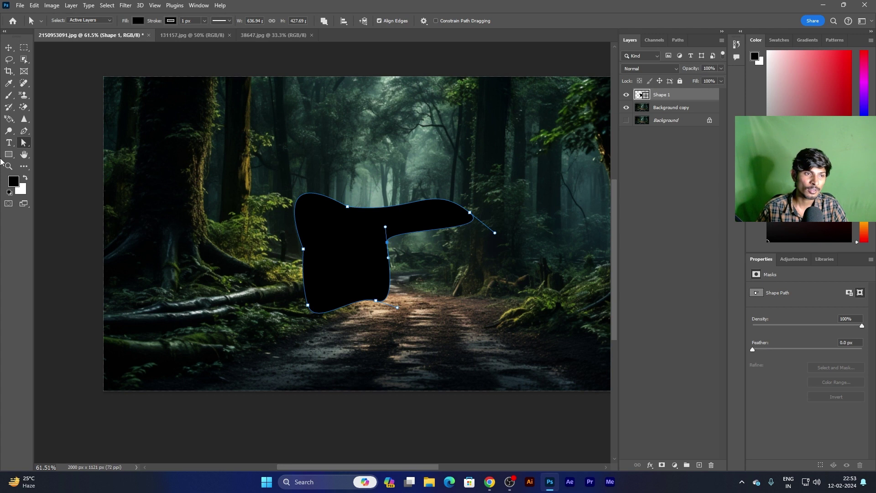
click(8, 154)
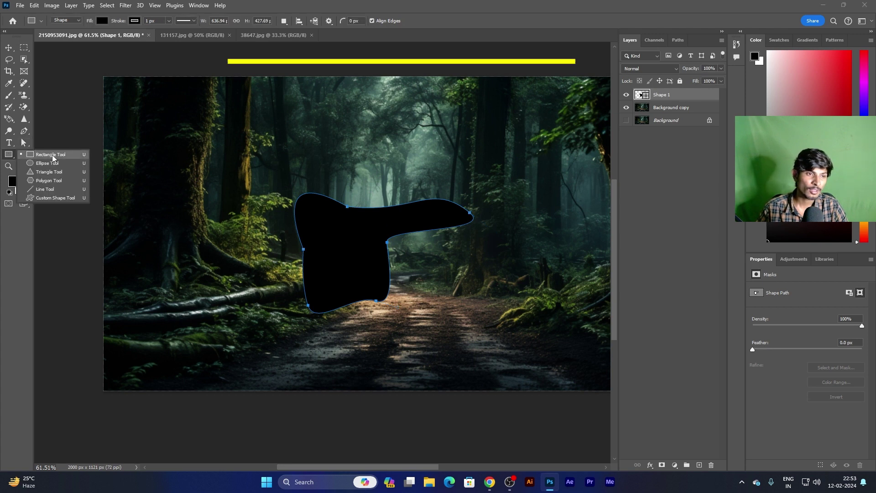
- Nudge the black shape up and left, then delete its layer
click(52, 155)
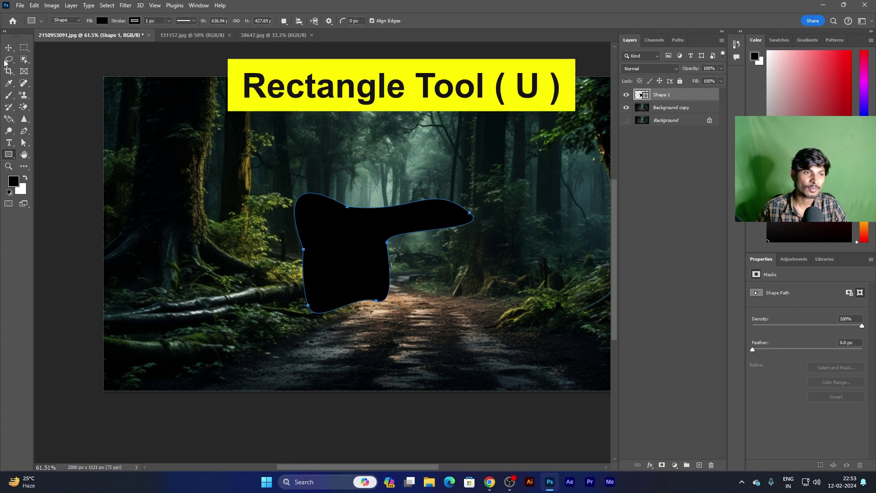
click(9, 47)
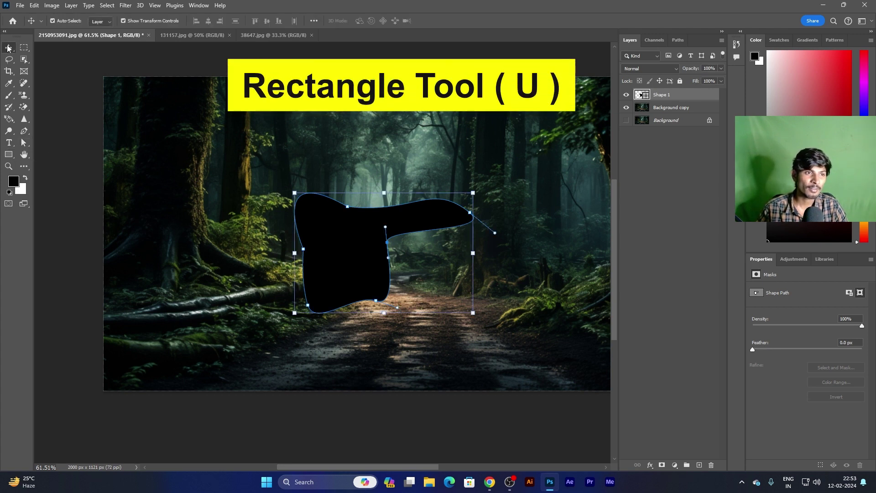
drag(360, 232, 327, 227)
key(Delete)
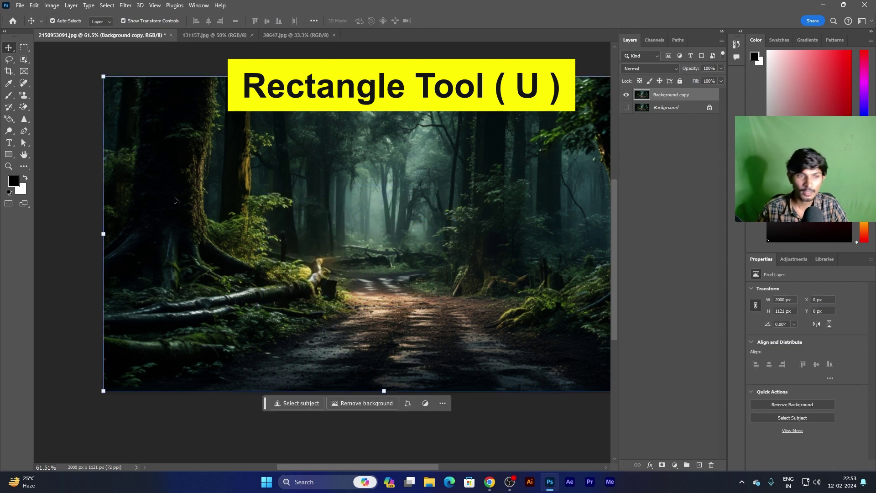
- Draw a black 715 by 715 px square with the Rectangle Tool over the left of the photo
click(8, 155)
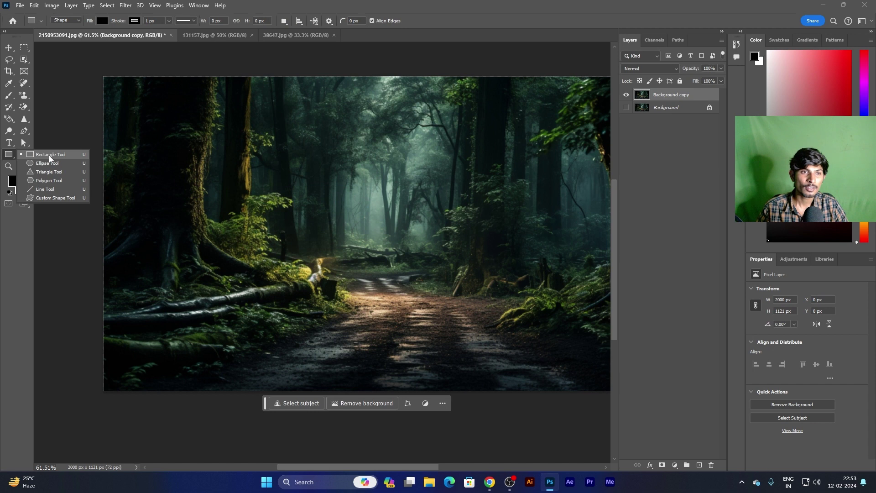
click(50, 155)
drag(184, 127, 459, 327)
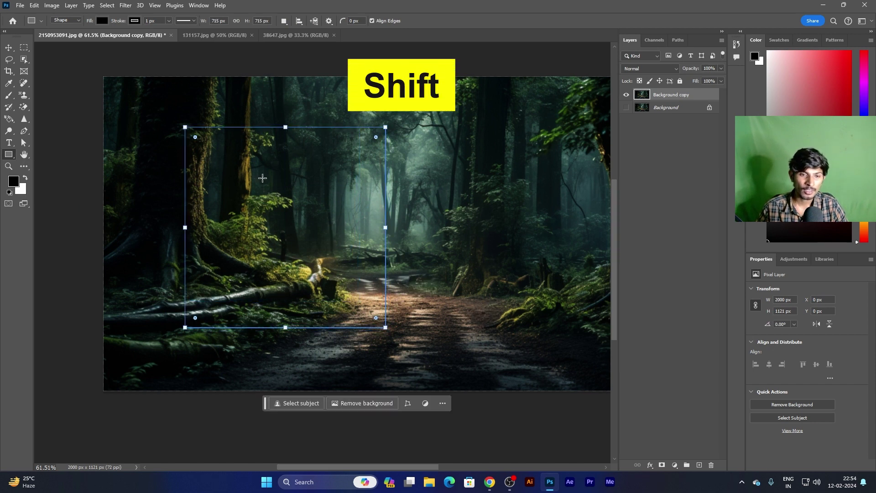
click(8, 48)
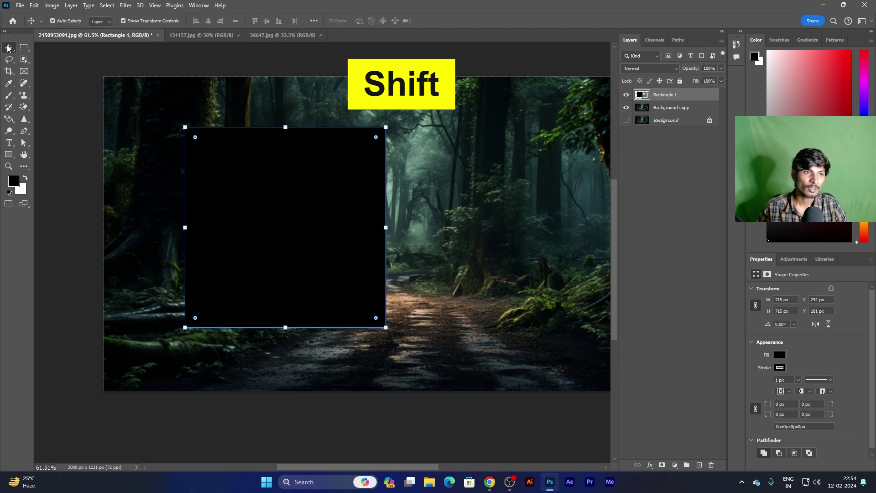
click(9, 156)
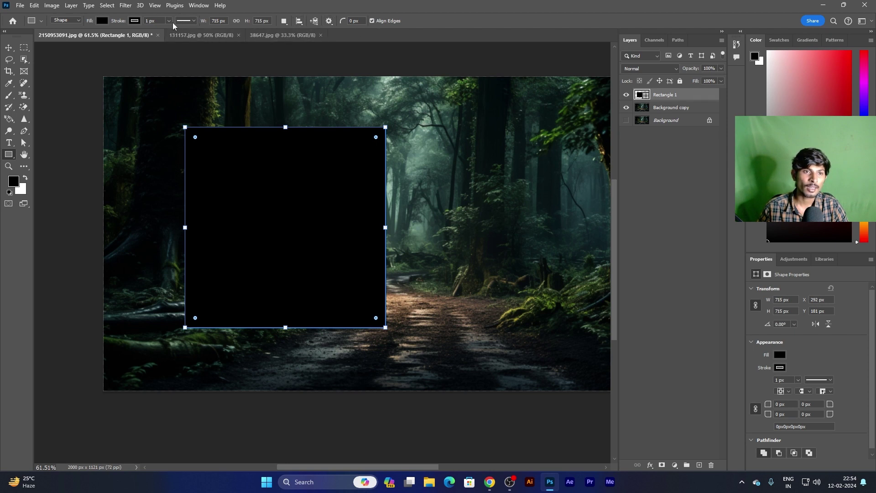
click(194, 21)
- Give Rectangle 1 a red fill and a solid yellow 77.54 px stroke
click(165, 66)
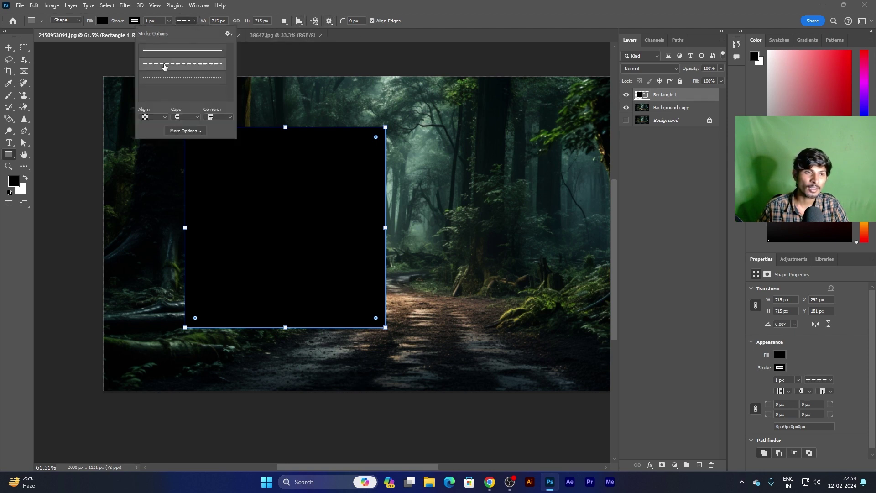
click(169, 21)
drag(162, 31, 195, 32)
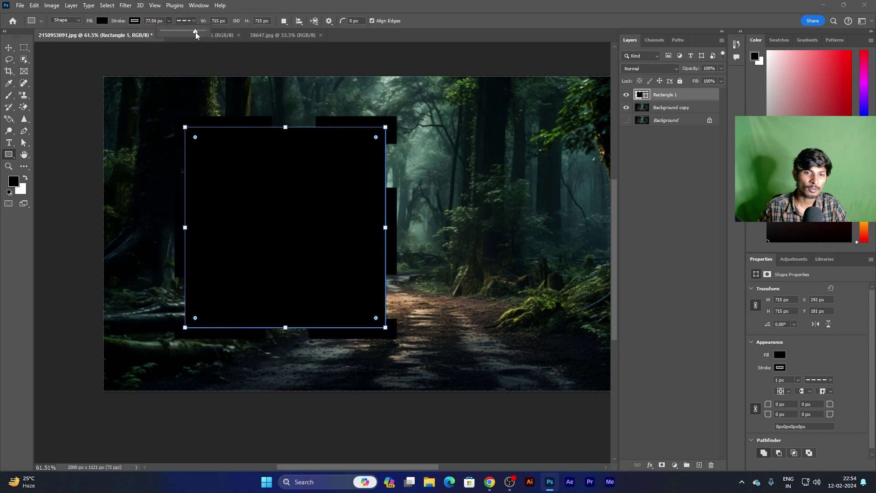
click(135, 21)
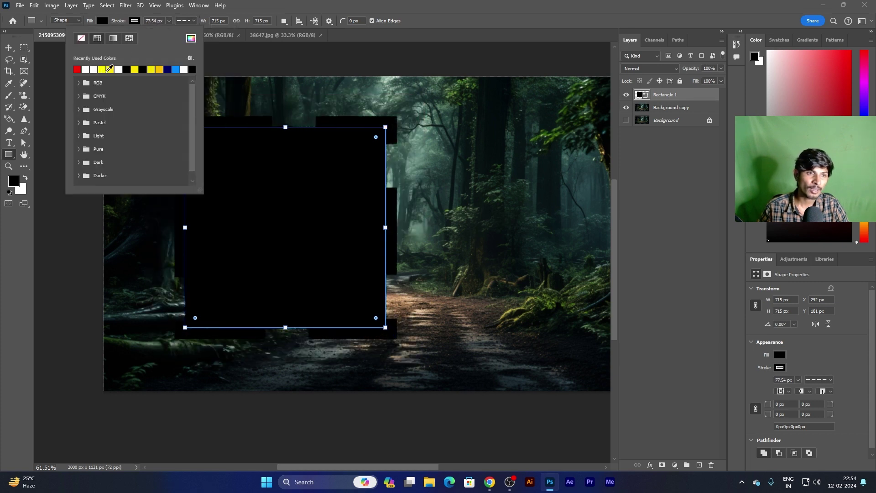
click(110, 69)
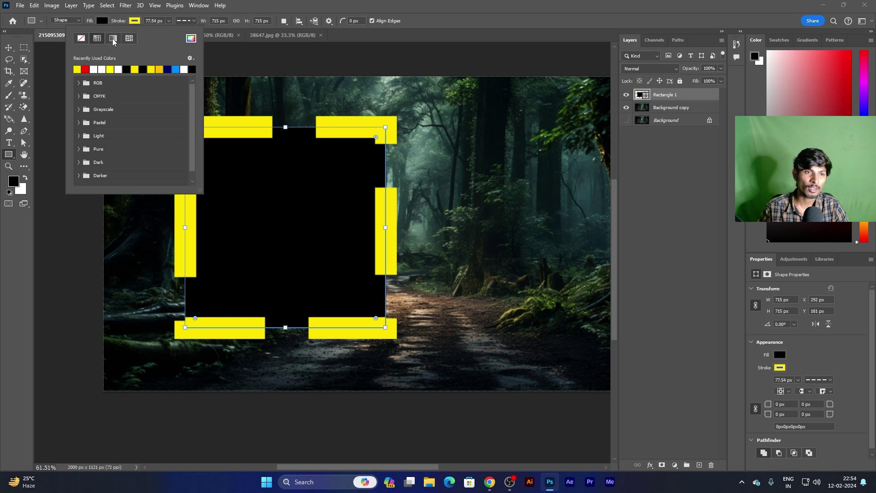
click(97, 21)
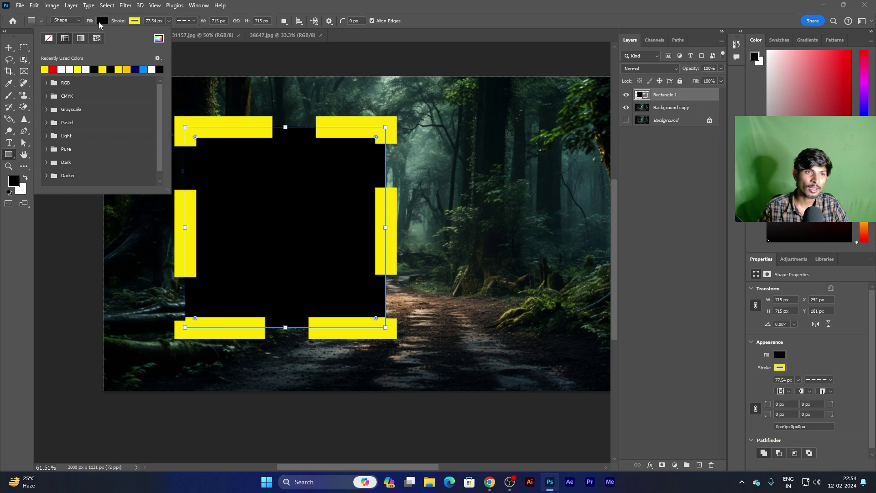
click(54, 69)
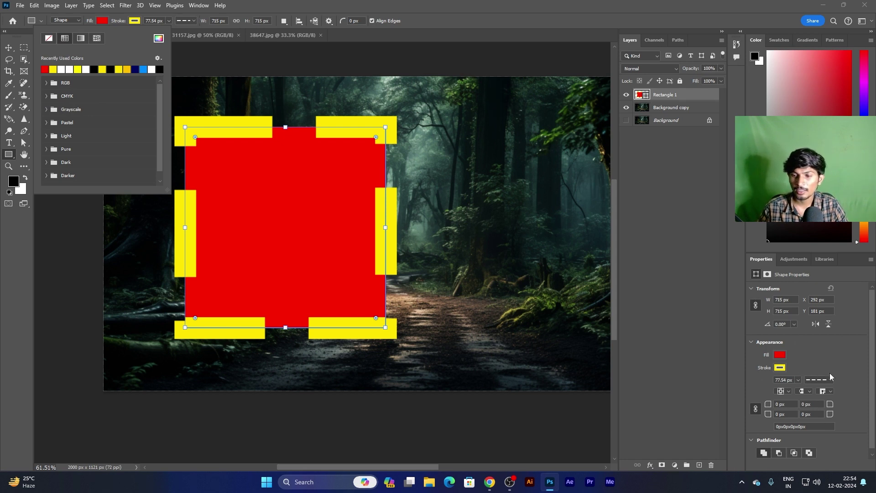
click(830, 380)
click(783, 416)
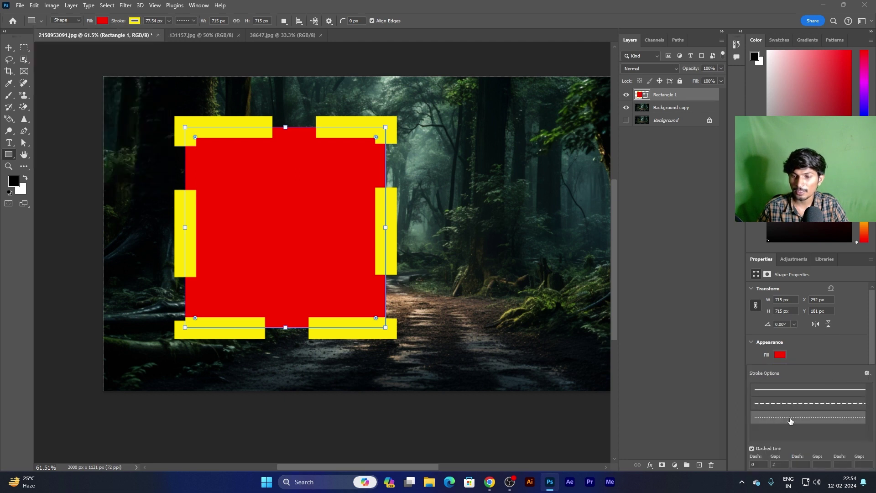
click(783, 390)
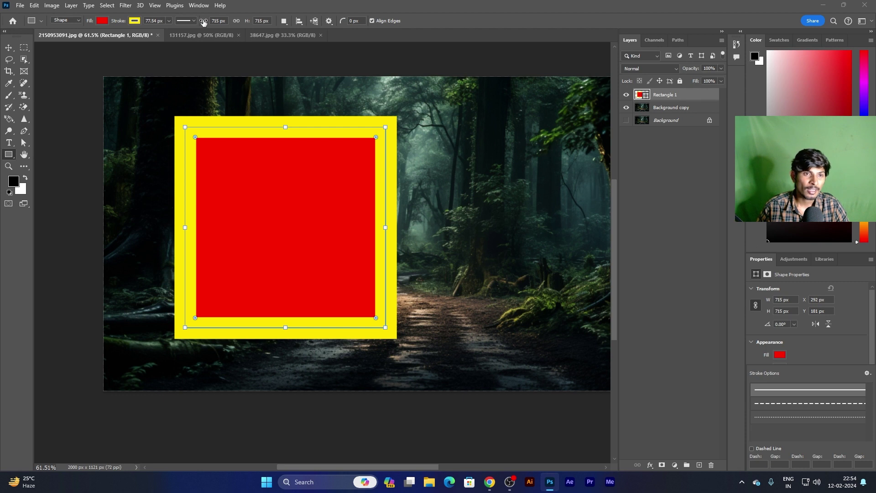
- Draw a red, yellow-edged circle to the right of the square with the Ellipse Tool
right_click(10, 158)
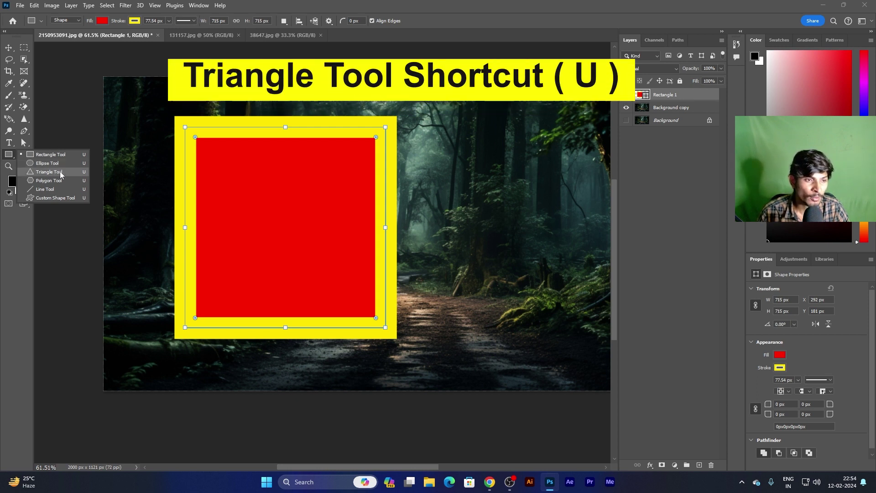
click(51, 157)
key(u)
drag(433, 125, 596, 298)
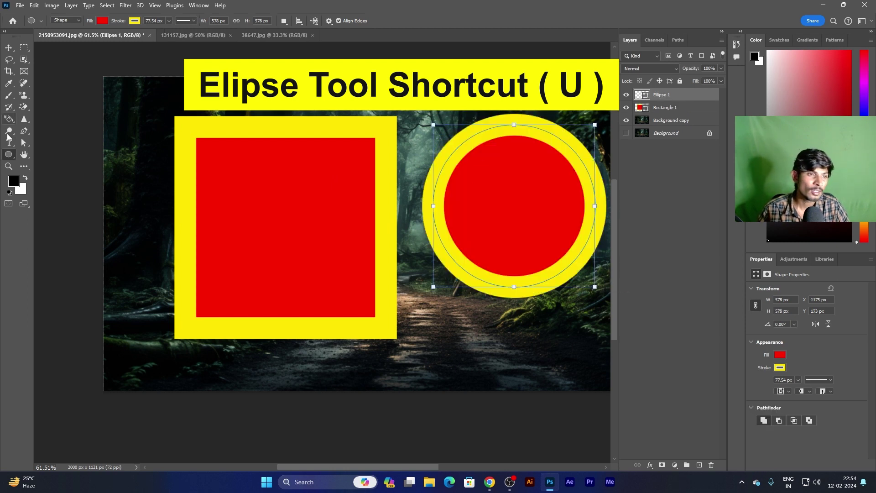
- Add a triangle inside the square and a pentagon below the circle
right_click(9, 155)
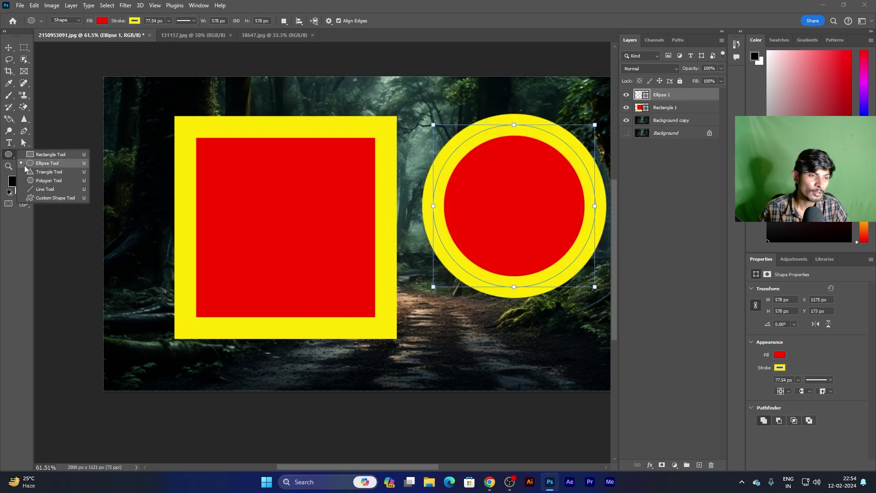
click(51, 178)
mouse_move(230, 168)
mouse_down()
mouse_move(310, 280)
mouse_move(382, 315)
mouse_up()
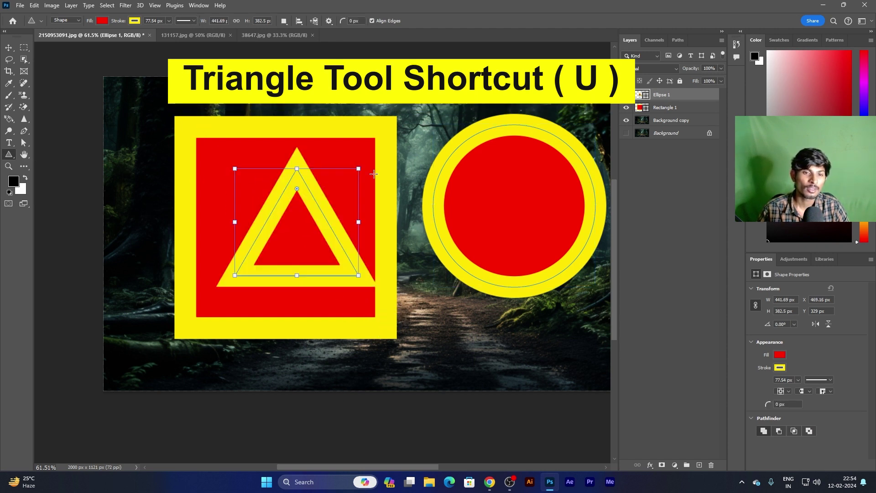
right_click(7, 156)
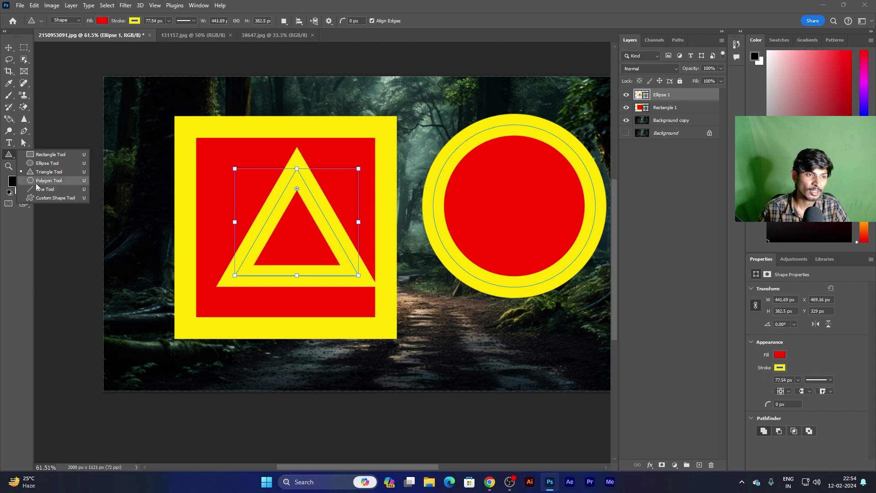
click(46, 188)
drag(412, 287, 531, 387)
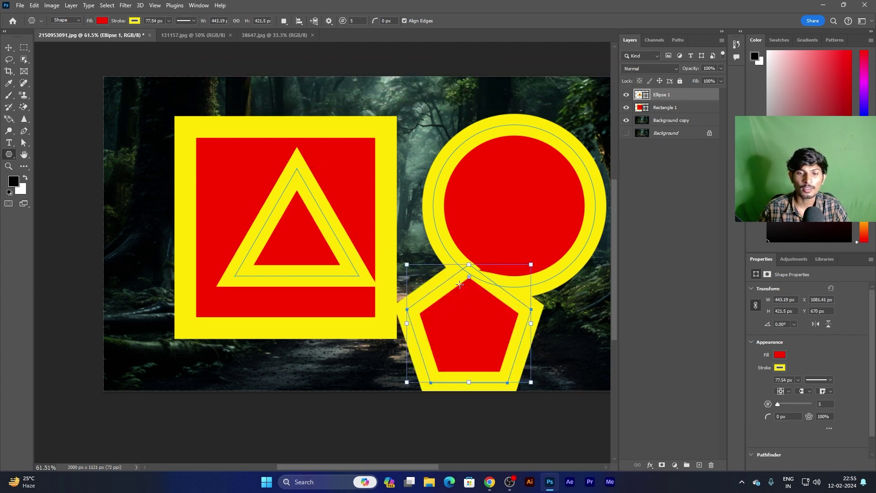
right_click(9, 157)
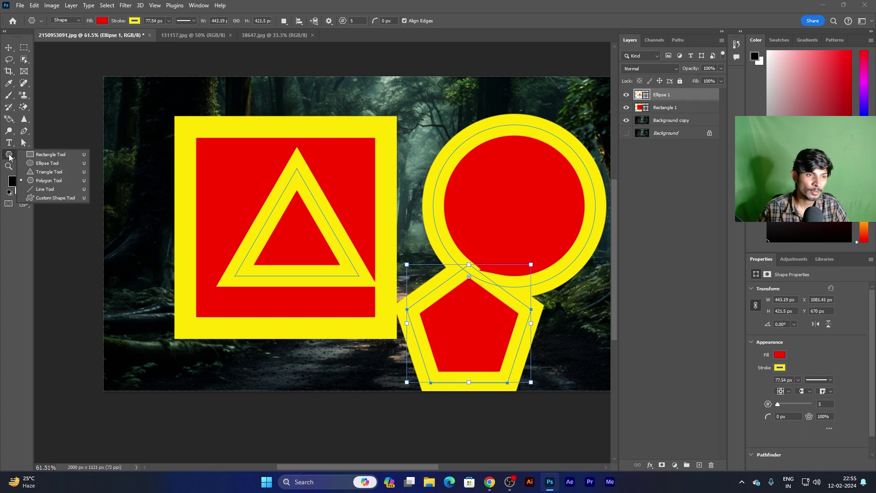
click(53, 190)
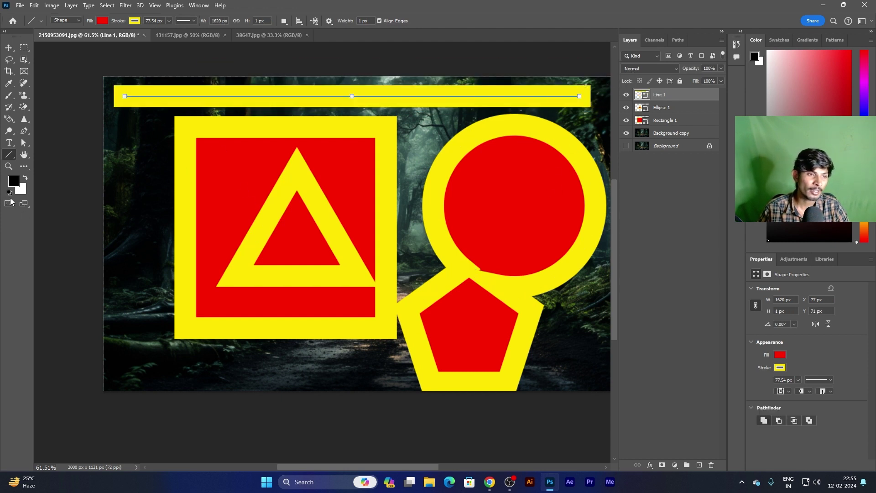
- Draw two tiger custom shapes over the square and near its top
right_click(8, 155)
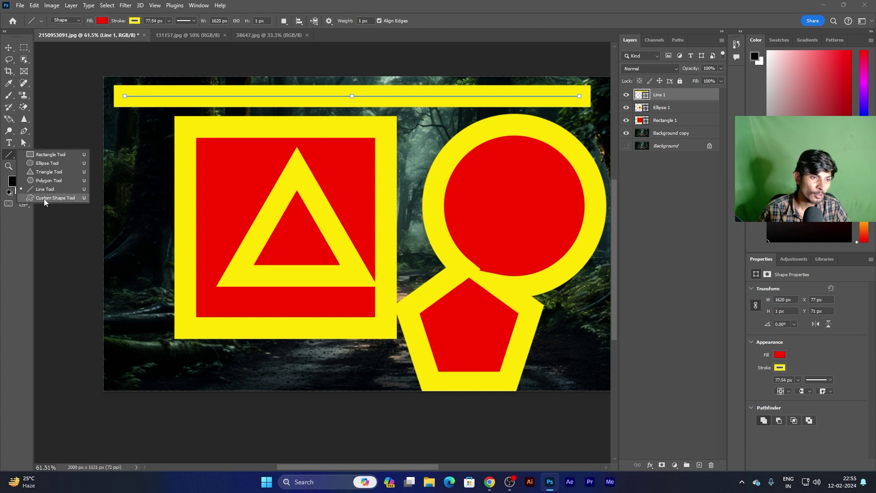
click(59, 199)
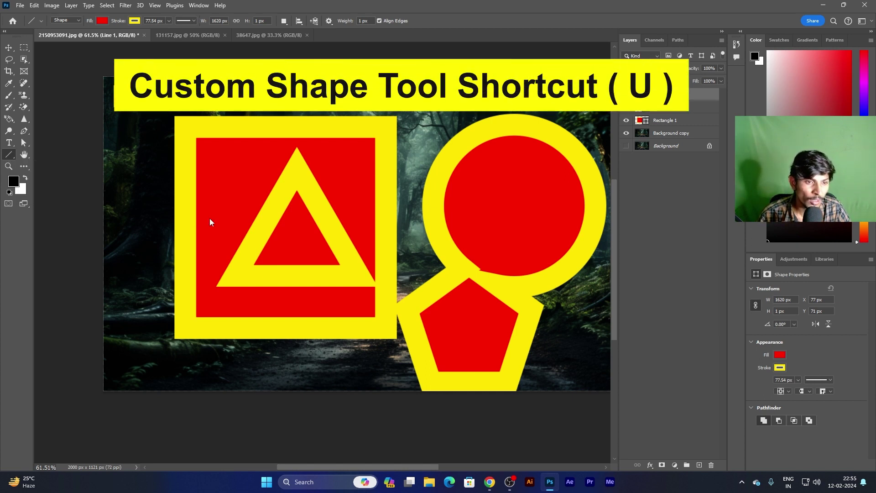
drag(142, 165, 337, 310)
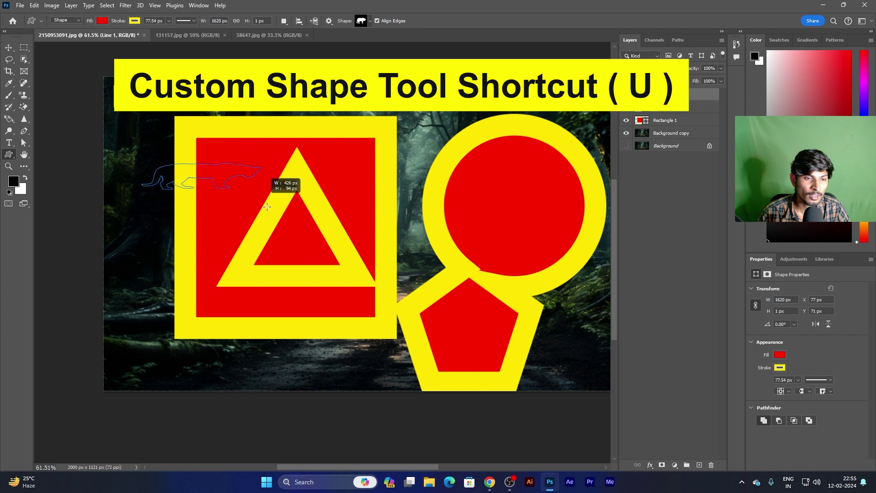
drag(337, 310, 340, 304)
drag(419, 137, 288, 271)
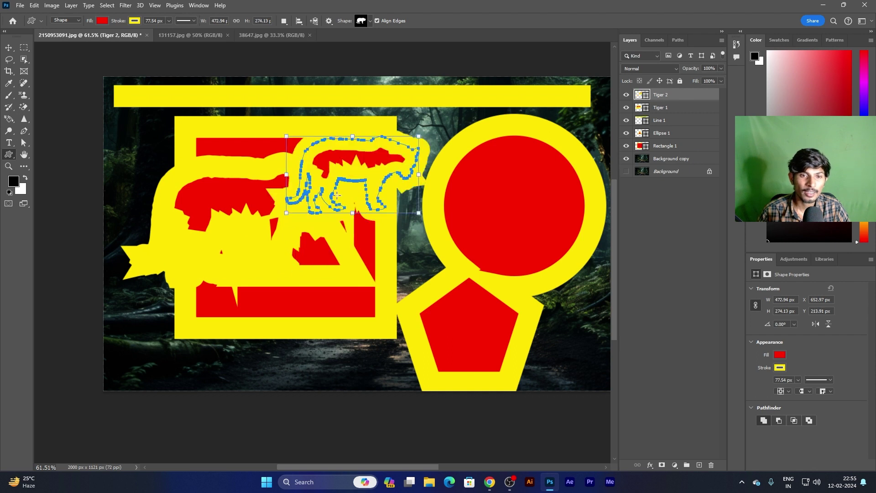
- Pick the camel from the Wild Animals shapes and drag a large camel over the square
click(371, 20)
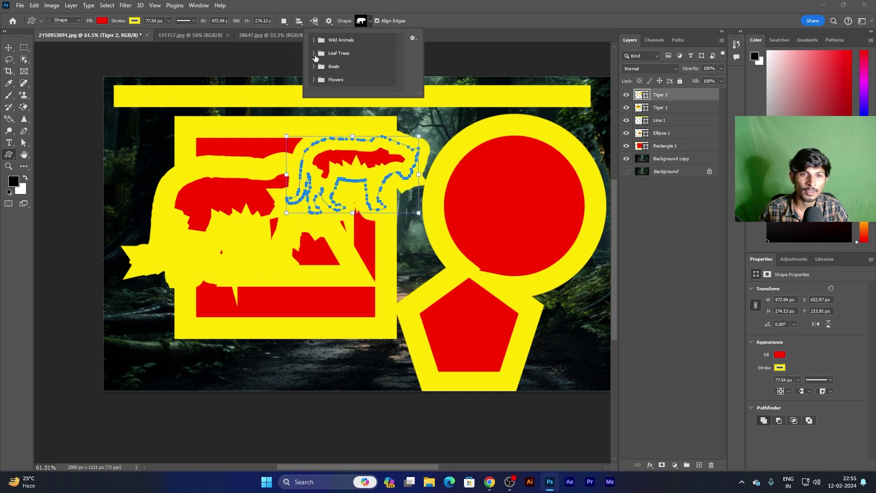
click(312, 41)
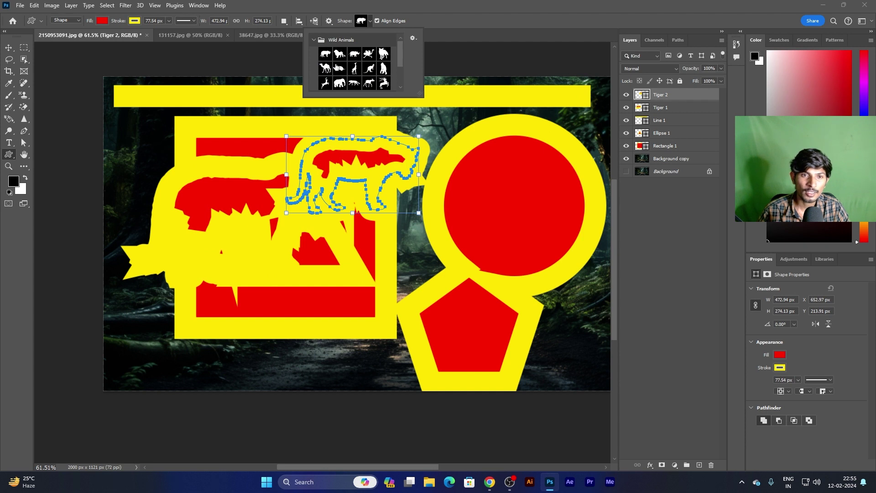
click(326, 68)
mouse_move(121, 150)
mouse_down()
mouse_move(327, 328)
mouse_move(385, 367)
mouse_up()
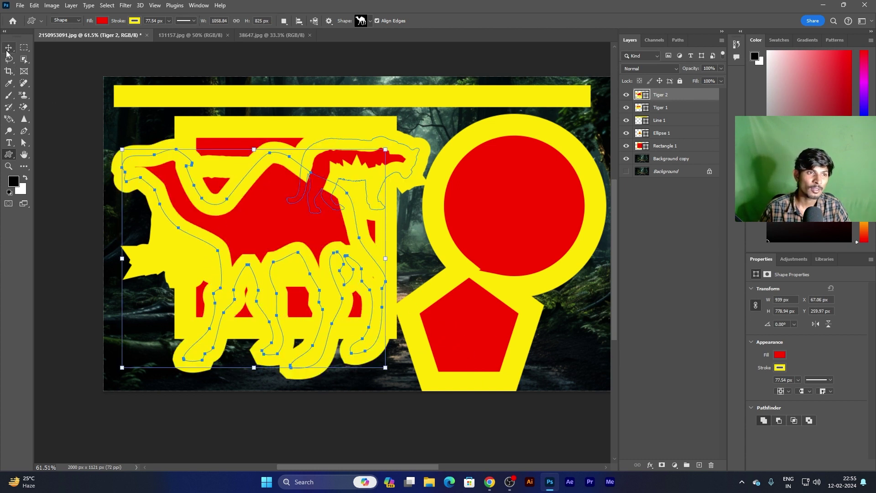
- Set the camel shape's fill to white and check the Tiger 2 fill colour
click(102, 21)
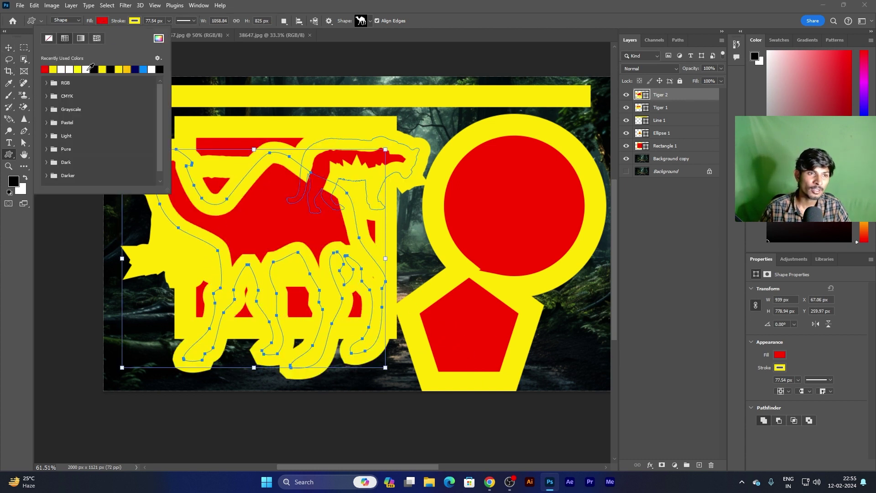
click(89, 69)
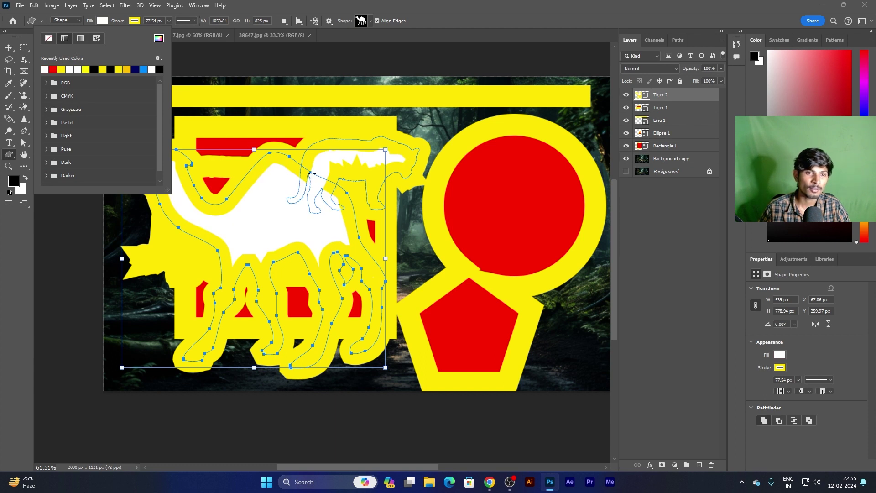
click(8, 47)
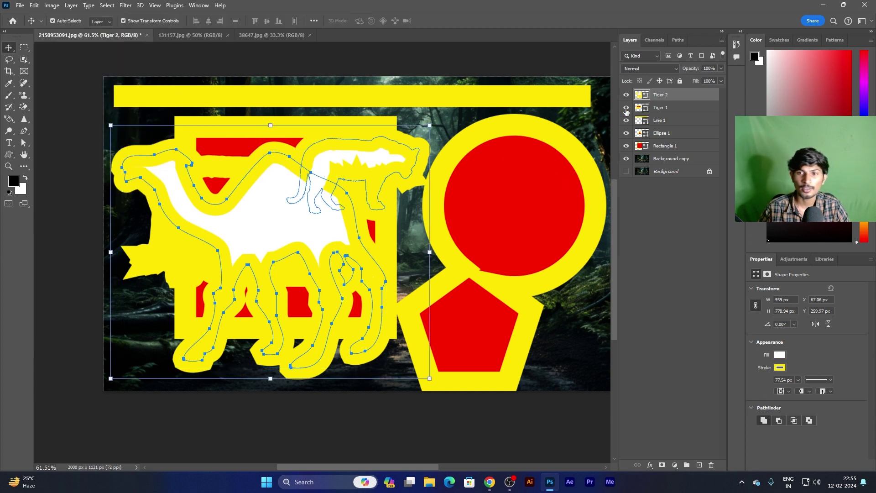
click(646, 96)
double_click(646, 96)
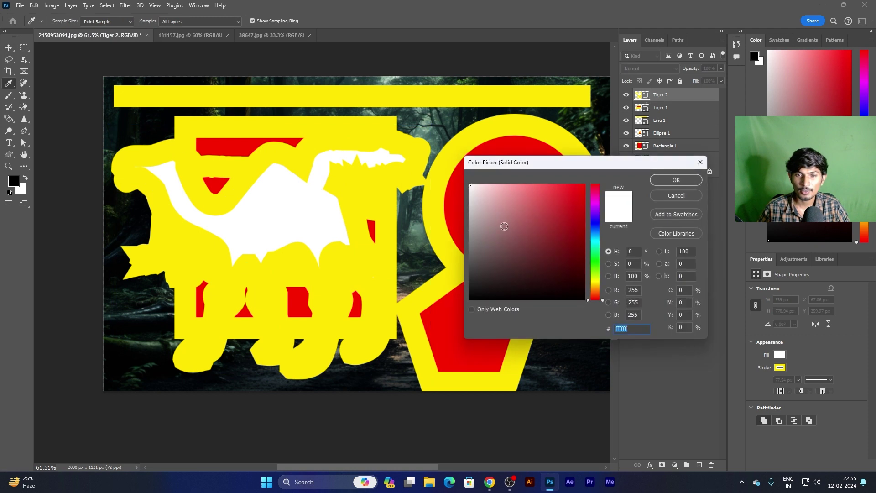
click(659, 181)
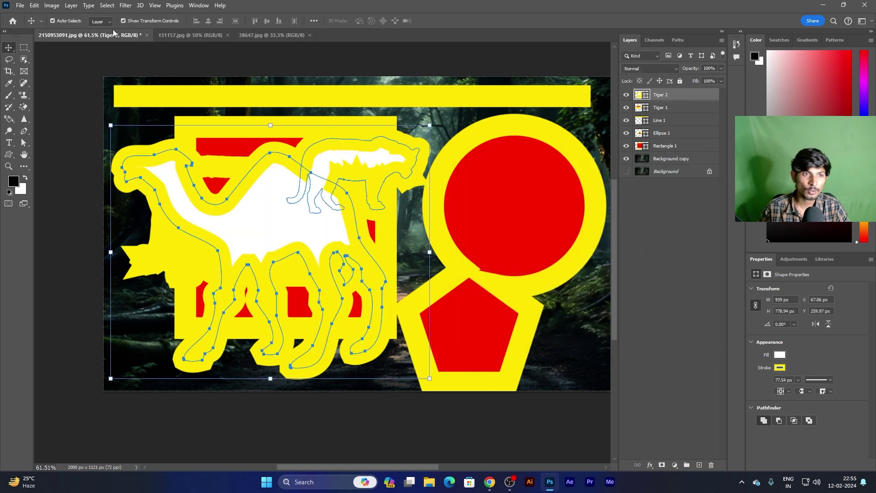
- Reduce the yellow outline stroke to 0 px and nudge the camel-and-tiger shape slightly
click(10, 158)
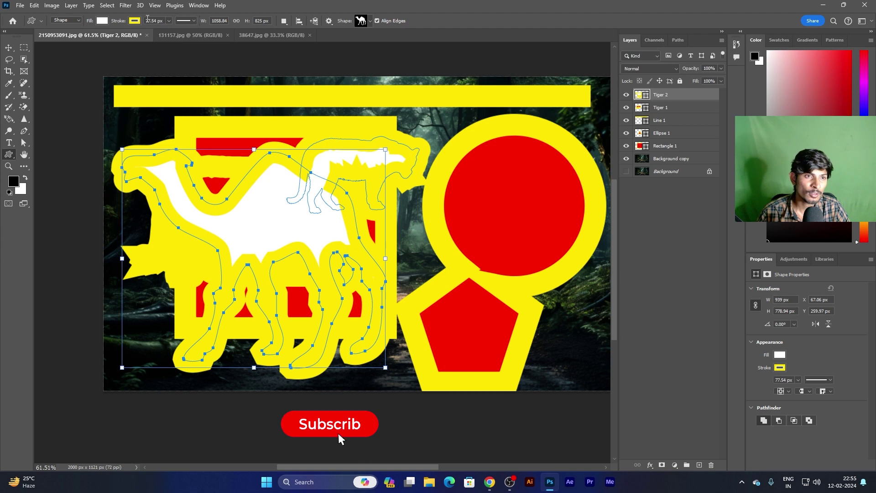
click(169, 21)
drag(169, 31, 135, 31)
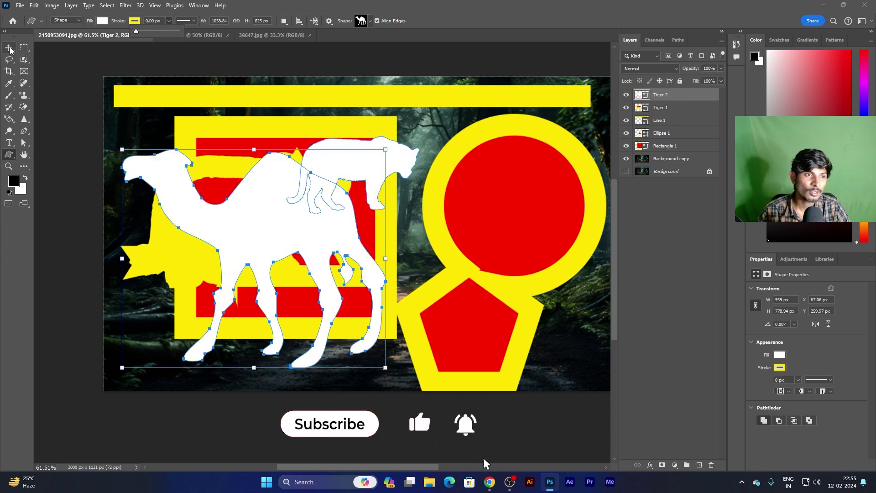
key(v)
click(226, 234)
drag(189, 213, 192, 215)
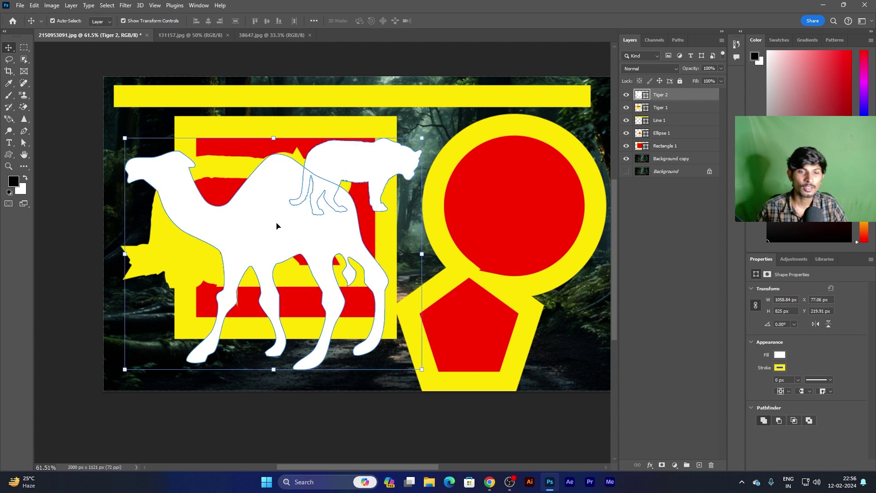
- Move the camel-and-tiger shape up and right, then back left and down
click(8, 154)
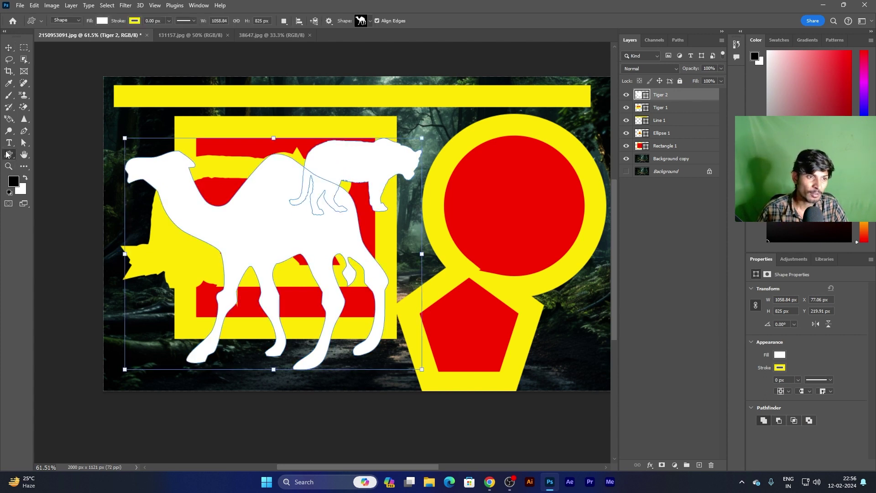
right_click(9, 155)
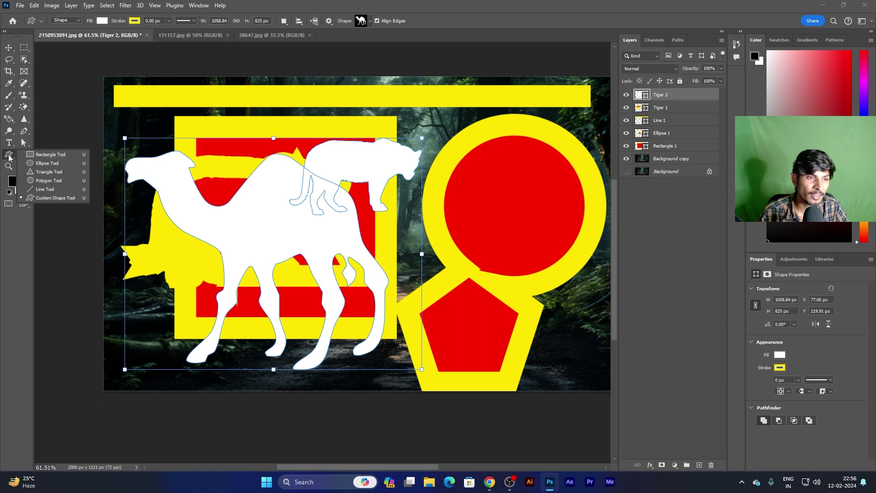
click(9, 156)
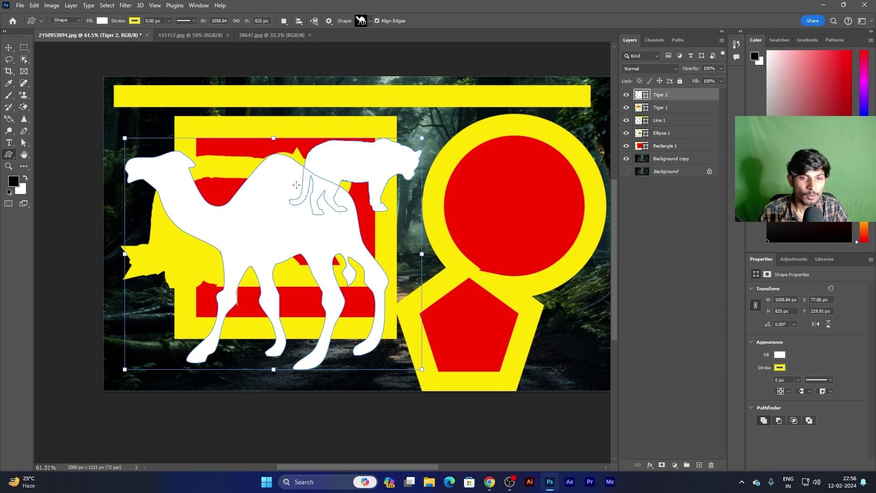
key(v)
mouse_move(277, 234)
mouse_down()
mouse_move(318, 223)
mouse_move(293, 227)
mouse_up()
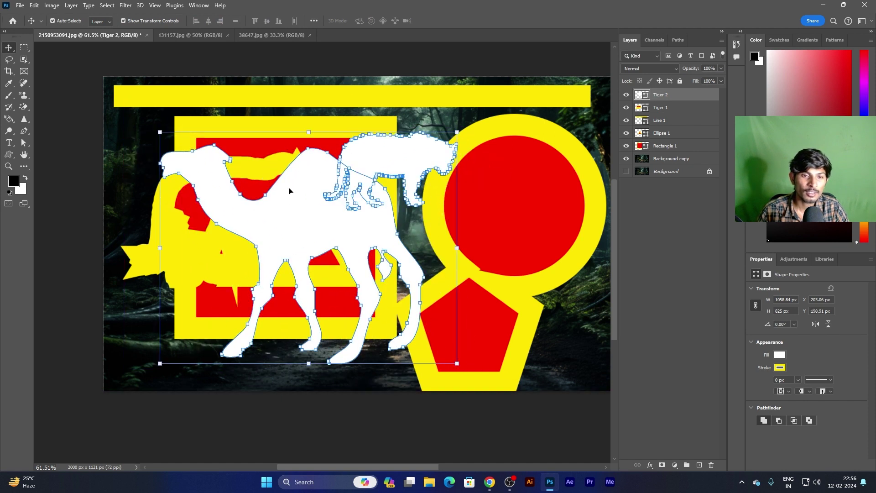
drag(289, 191, 282, 204)
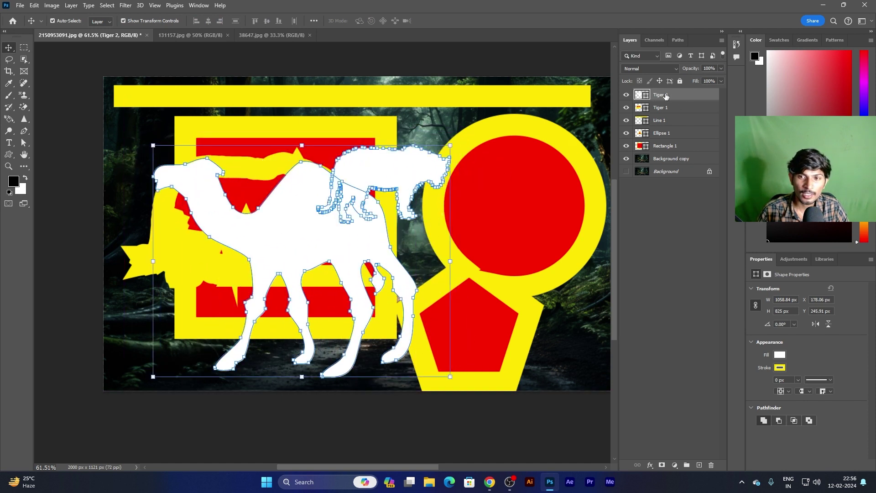
- Merge the shape components into one white shape, then move it up-left and back
click(6, 157)
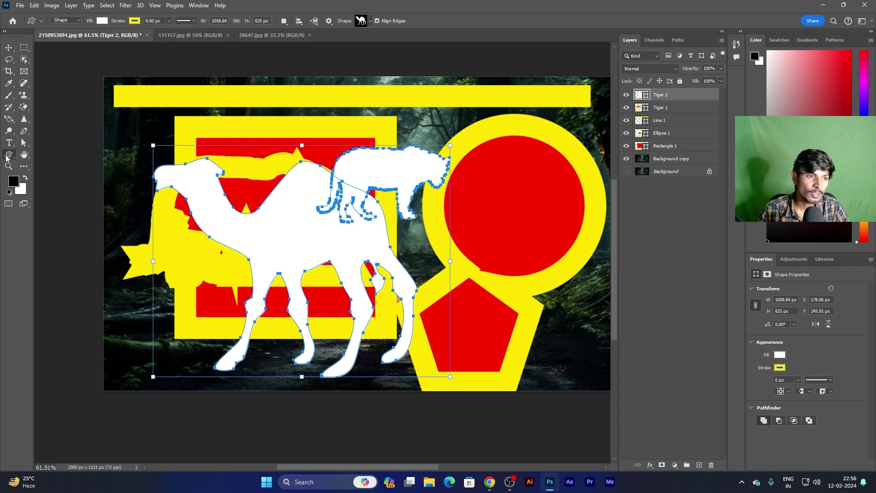
click(282, 21)
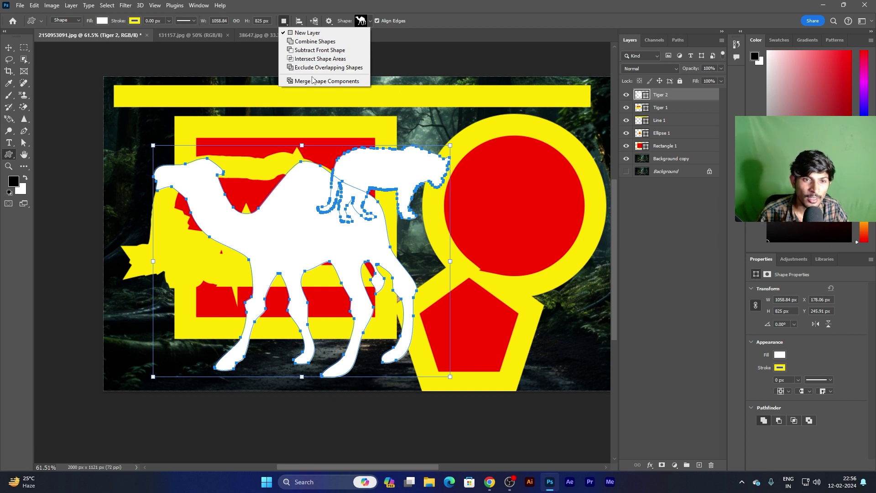
click(364, 84)
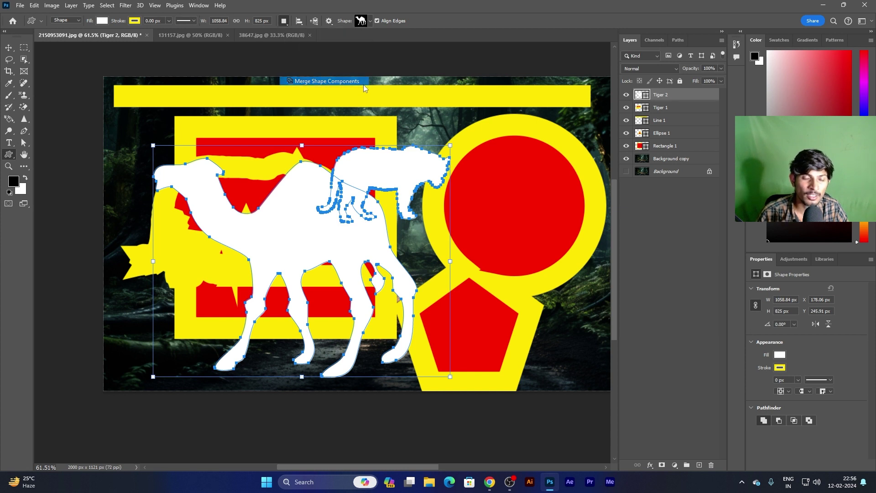
click(407, 180)
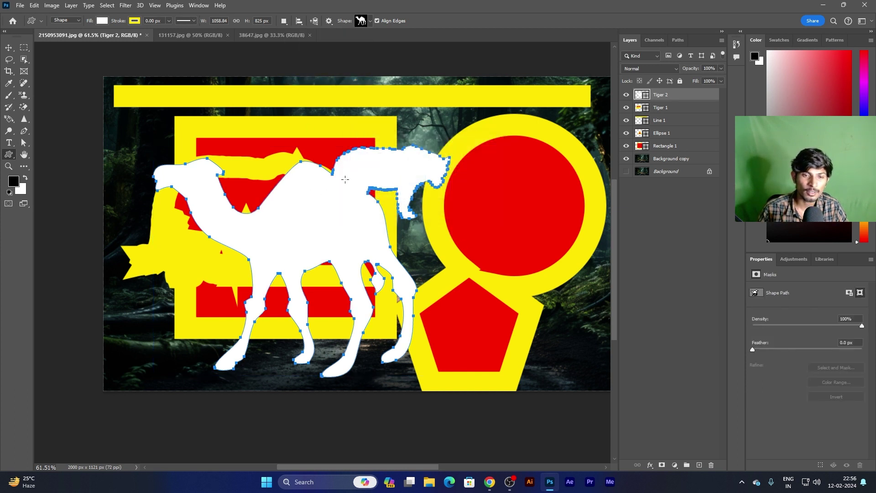
click(8, 47)
mouse_move(286, 220)
mouse_down()
mouse_move(252, 186)
mouse_move(260, 196)
mouse_up()
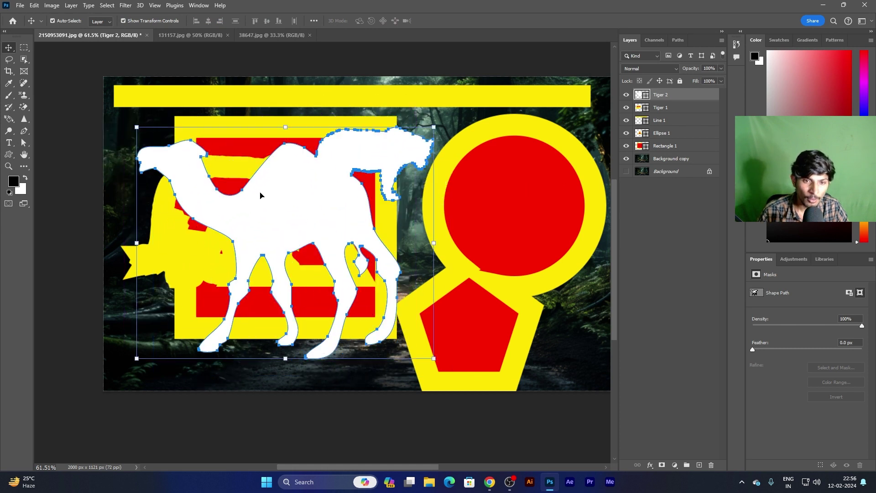
drag(299, 149, 316, 168)
- Undo the merge to restore separate camel and tiger outlines, then try selecting tiger points
click(318, 165)
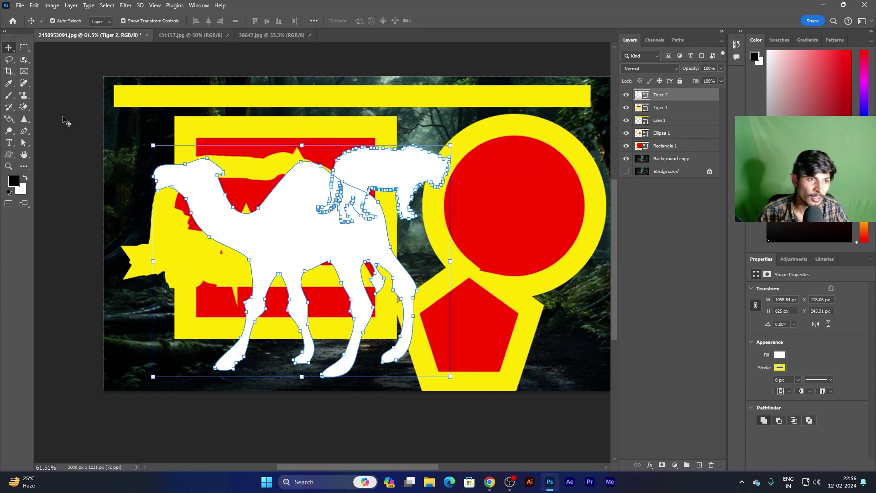
click(66, 121)
click(26, 142)
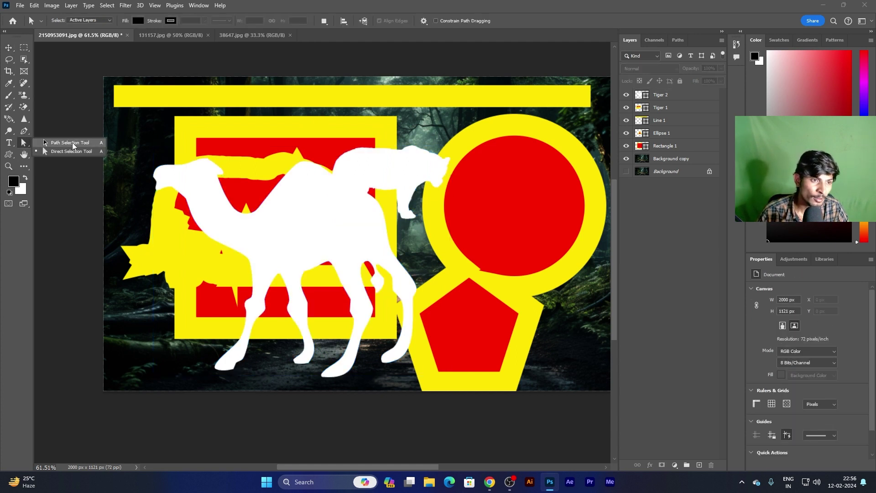
click(71, 151)
drag(348, 129, 417, 181)
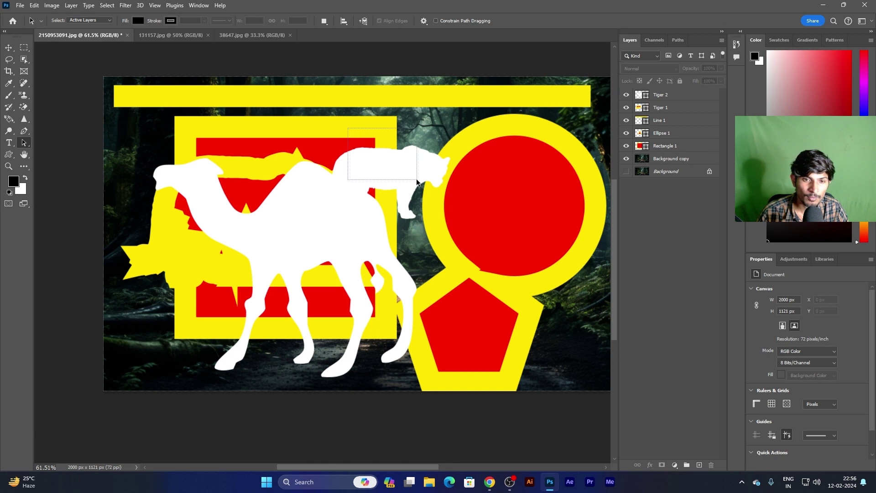
- Select the tiger outline on the Tiger 2 layer with the Direct Selection Tool
click(671, 95)
click(25, 145)
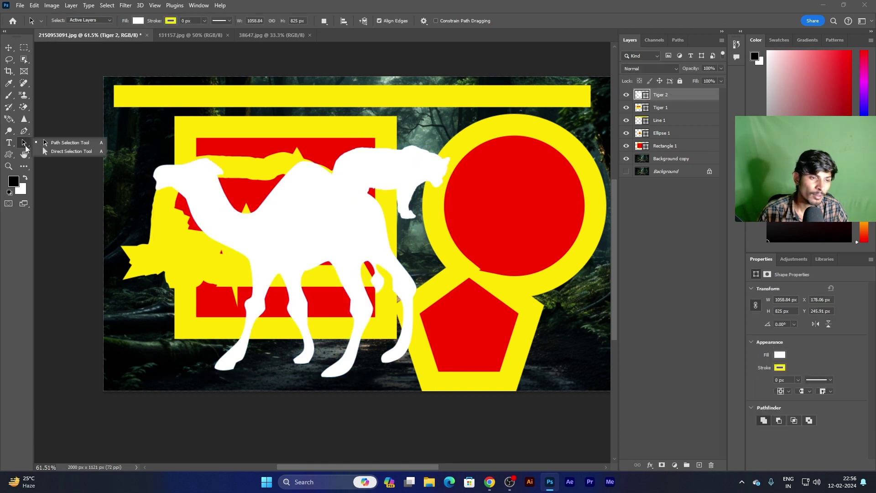
click(60, 152)
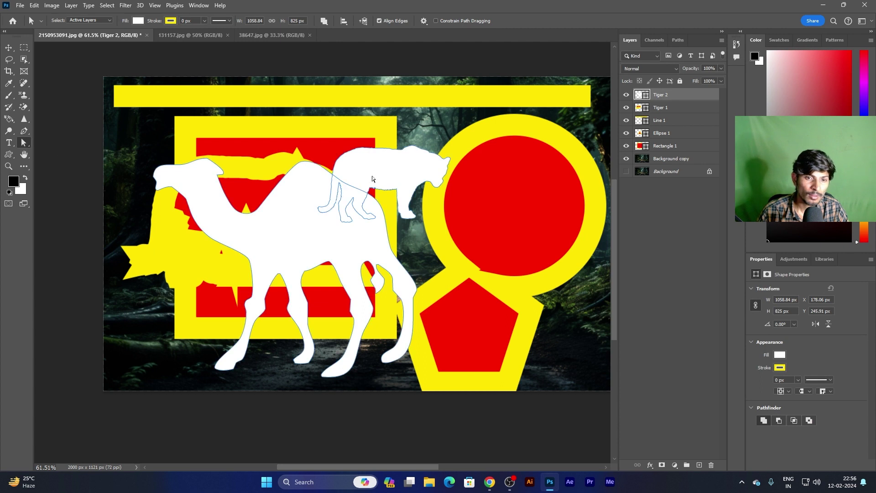
click(398, 168)
click(400, 175)
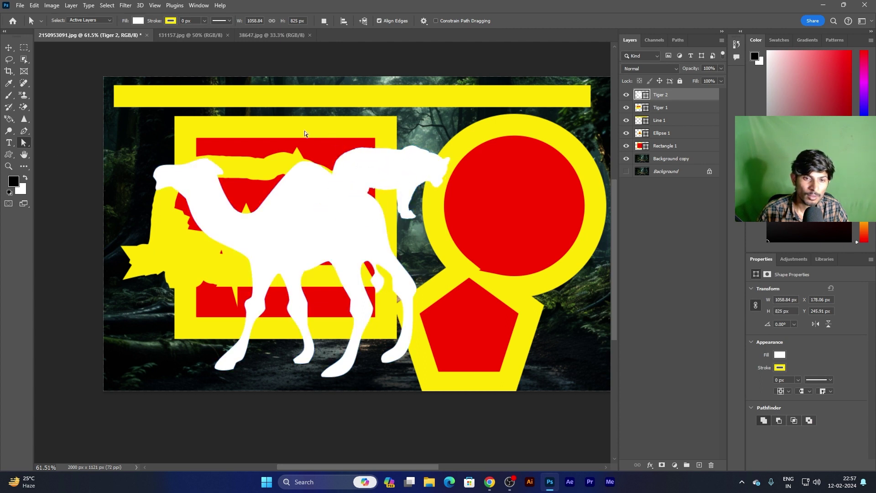
click(382, 162)
click(347, 139)
click(388, 166)
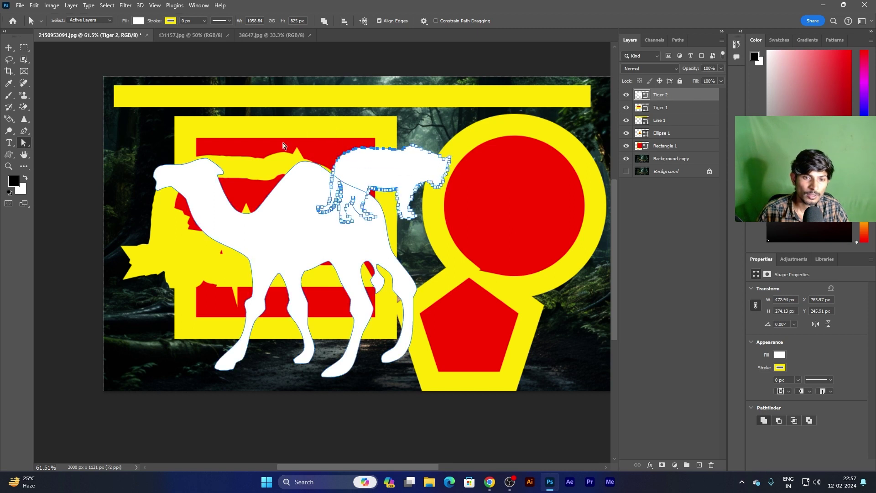
- Drag the tiger outline onto the red circle and delete it, accepting conversion to a regular path
right_click(24, 145)
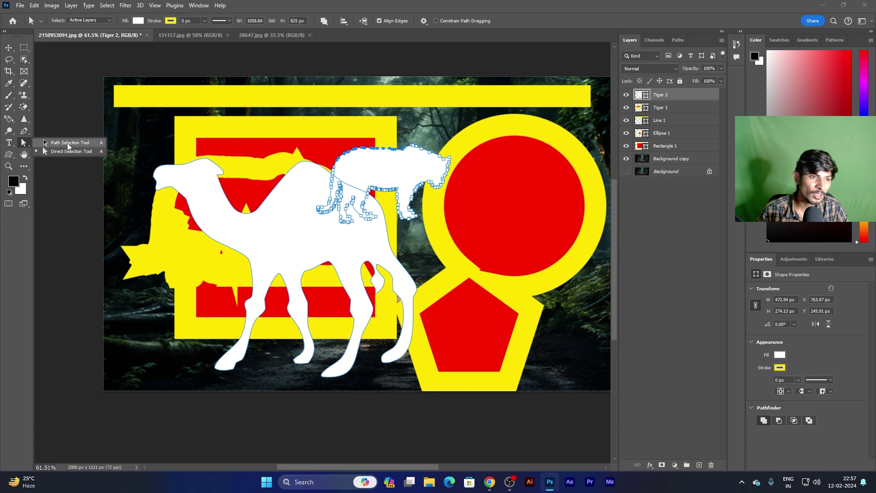
click(59, 155)
mouse_move(390, 163)
mouse_down()
mouse_move(402, 164)
mouse_move(433, 133)
mouse_move(450, 135)
mouse_move(429, 188)
mouse_up()
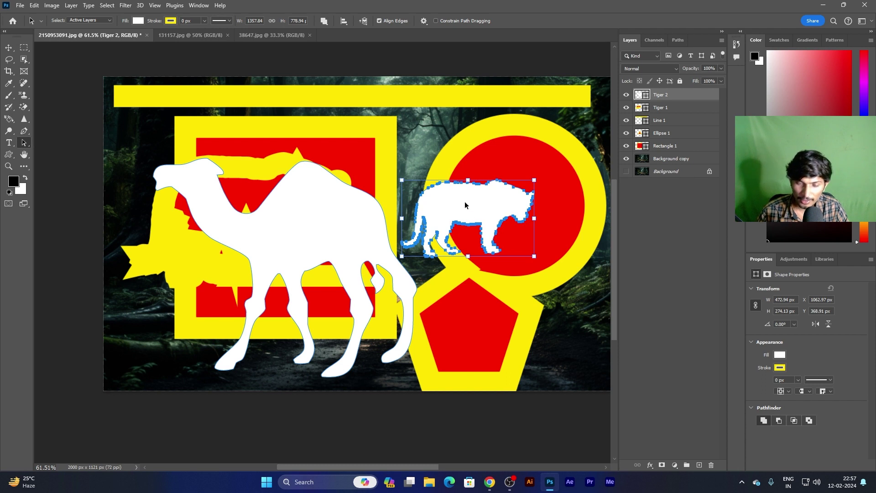
click(493, 207)
click(406, 179)
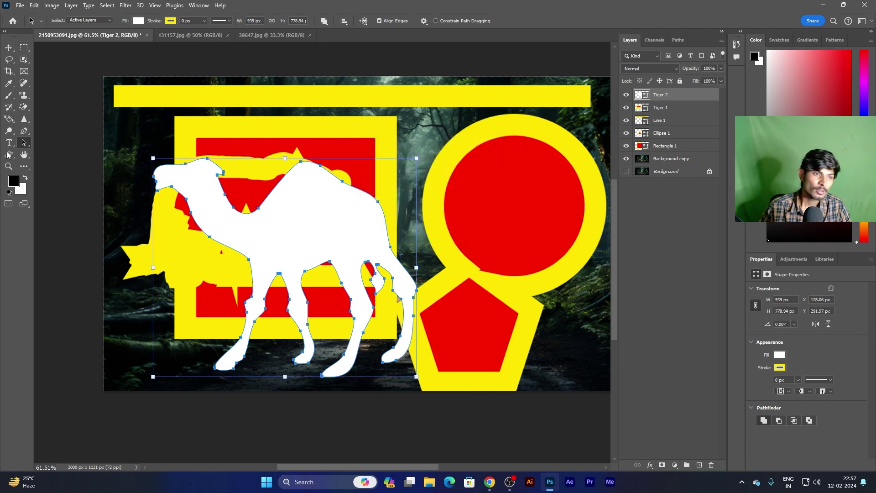
- Review the Hand/Rotate View and shape tool flyouts, then select layers Tiger 2 through Rectangle 1
click(24, 156)
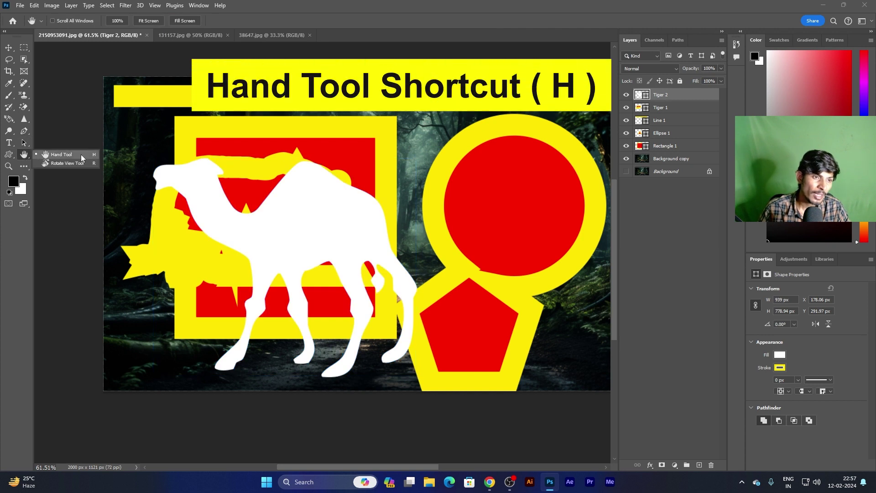
click(9, 155)
right_click(9, 154)
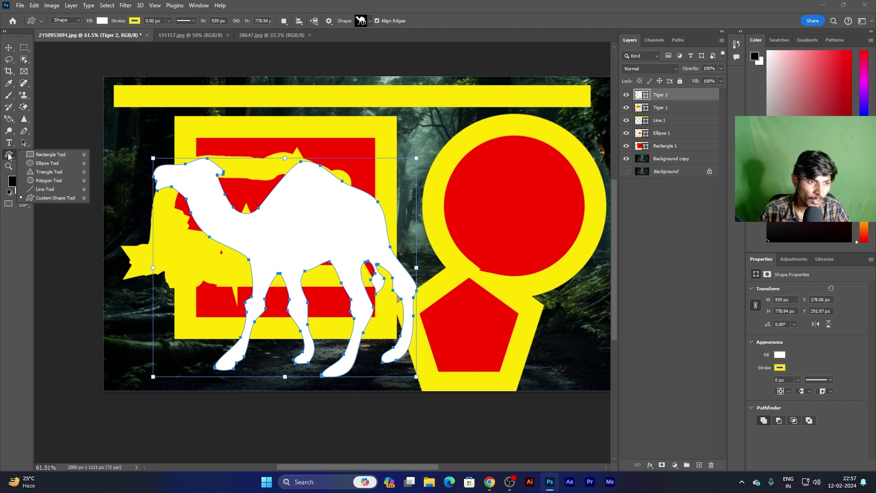
key(shift+u)
key(shift+u)
key(shift+u)
key(shift+u)
key(shift+u)
key(shift+u)
key(shift+u)
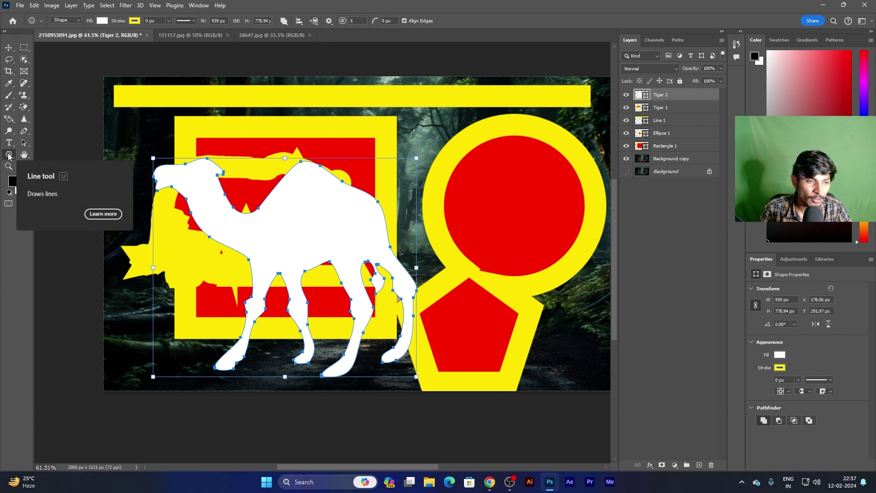
key(shift+u)
key(shift+u)
key(shift+u)
key(shift+u)
key(shift+u)
key(shift+u)
key(shift+u)
key(shift+u)
key(shift+u)
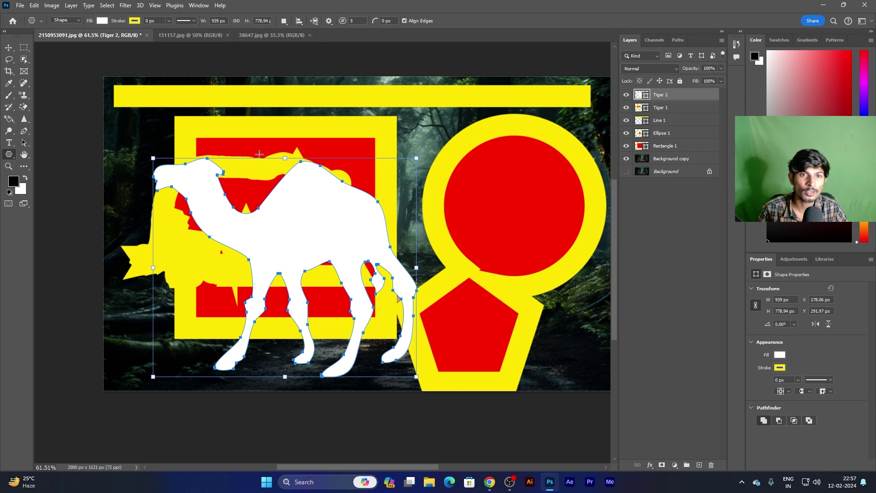
key(v)
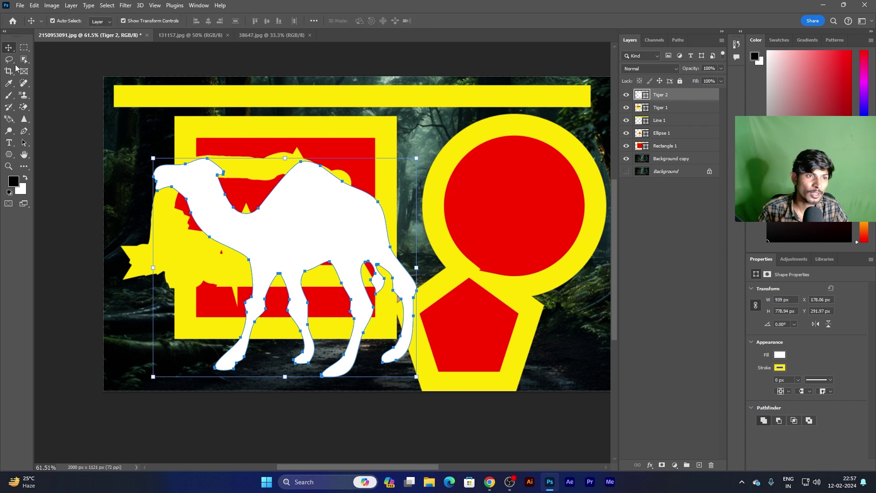
shift+click(659, 145)
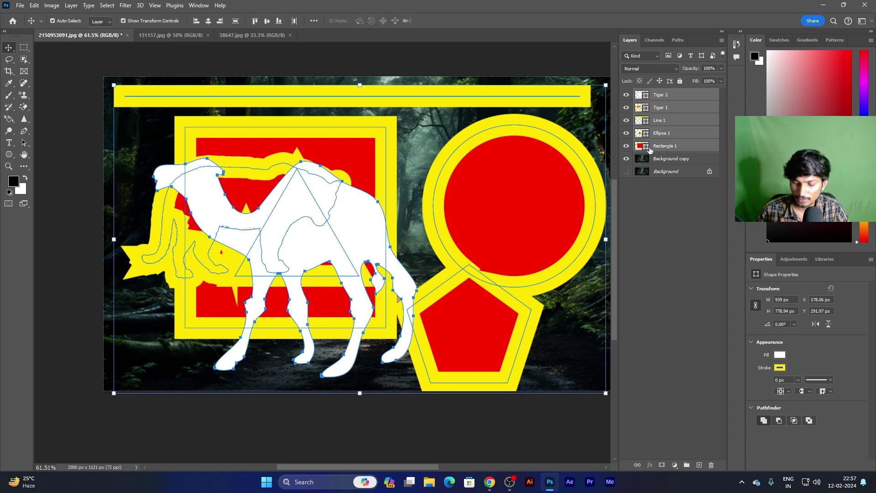
- Delete the Tiger 2 through Rectangle 1 layers and pan around the forest photo with the Hand Tool
key(Delete)
click(656, 143)
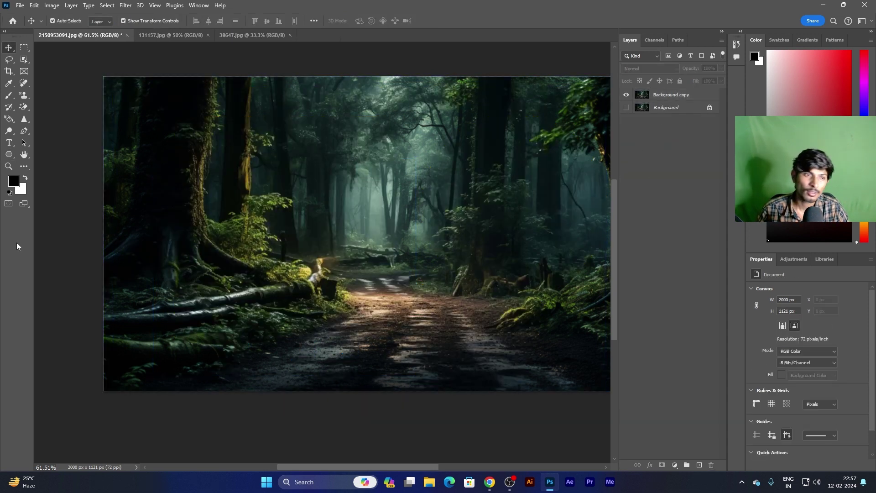
click(23, 156)
right_click(22, 156)
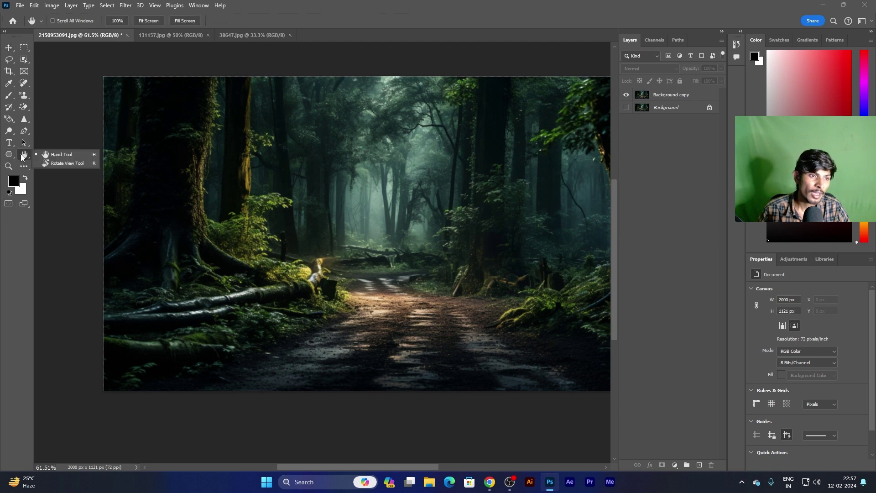
click(86, 157)
mouse_move(279, 220)
mouse_down()
mouse_move(329, 354)
mouse_move(445, 313)
mouse_move(138, 362)
mouse_move(309, 250)
mouse_move(514, 322)
mouse_move(444, 306)
mouse_move(434, 365)
mouse_move(243, 301)
mouse_move(611, 285)
mouse_move(432, 254)
mouse_move(471, 193)
mouse_move(441, 230)
mouse_up()
mouse_move(252, 295)
mouse_down()
mouse_move(41, 248)
mouse_move(305, 264)
mouse_move(264, 294)
mouse_move(384, 216)
mouse_move(438, 242)
mouse_move(611, 274)
mouse_move(456, 239)
mouse_move(373, 276)
mouse_move(358, 180)
mouse_move(373, 215)
mouse_up()
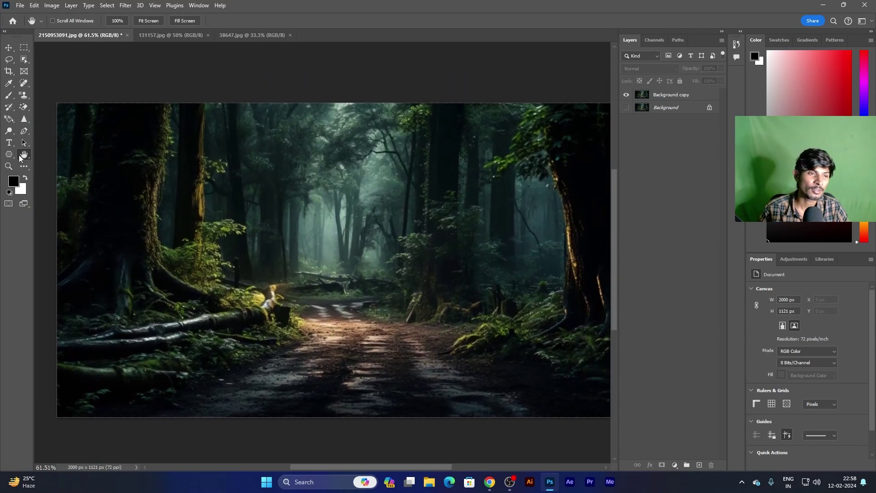
right_click(21, 157)
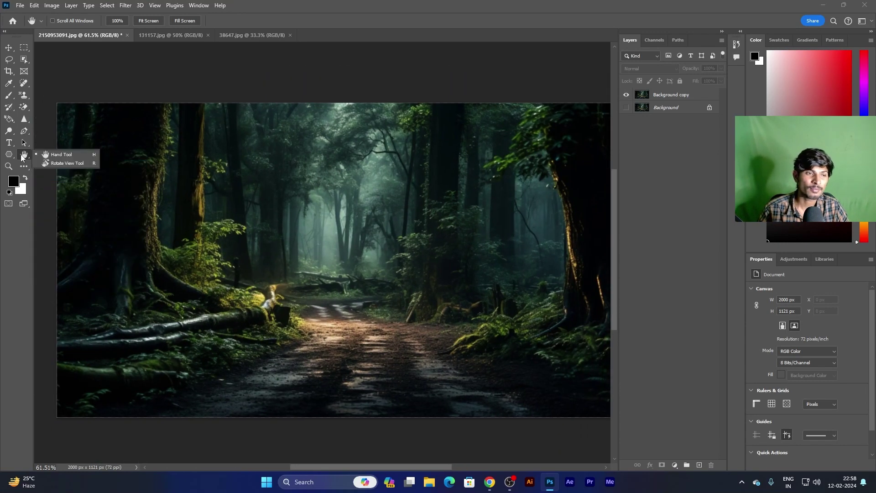
- Rotate the canvas view to 180°, then set Rotation Angle to 0 to straighten it
click(64, 163)
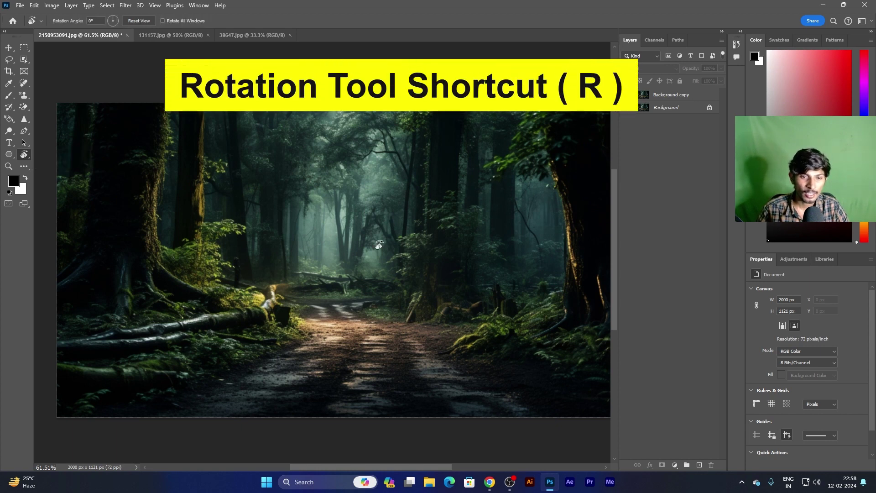
mouse_move(378, 245)
mouse_down()
mouse_move(322, 165)
mouse_move(299, 183)
mouse_up()
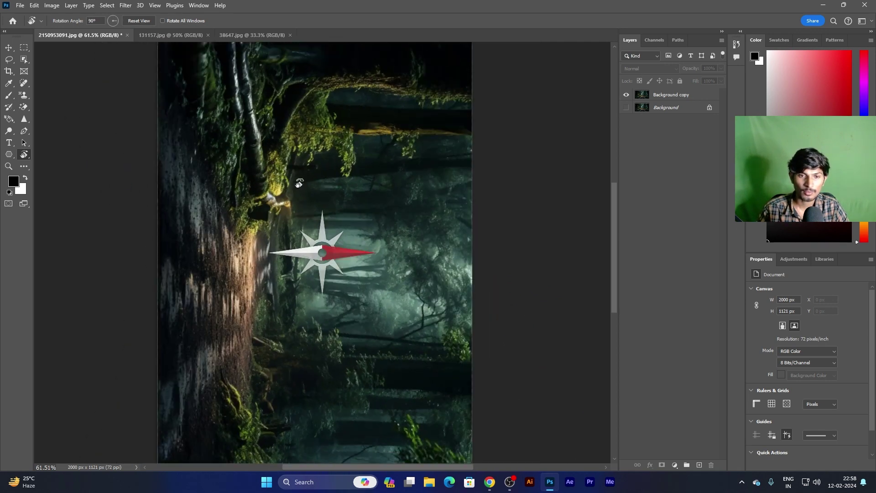
drag(299, 183, 473, 194)
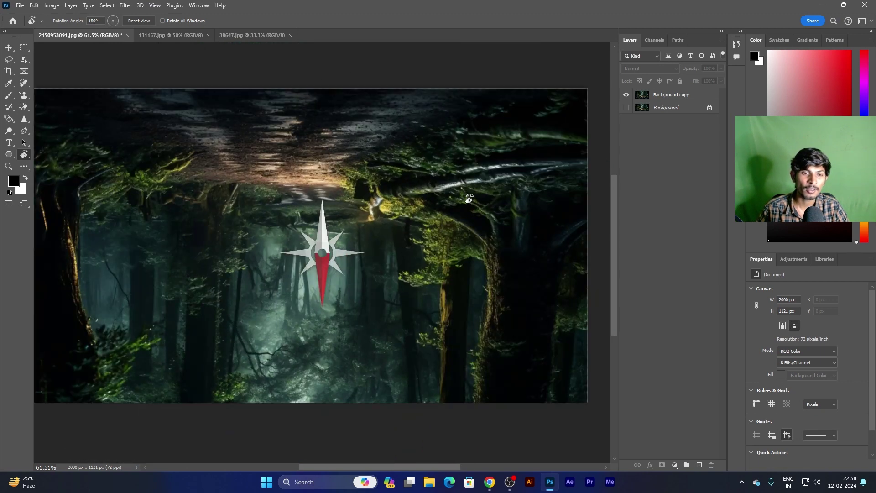
drag(468, 199, 469, 199)
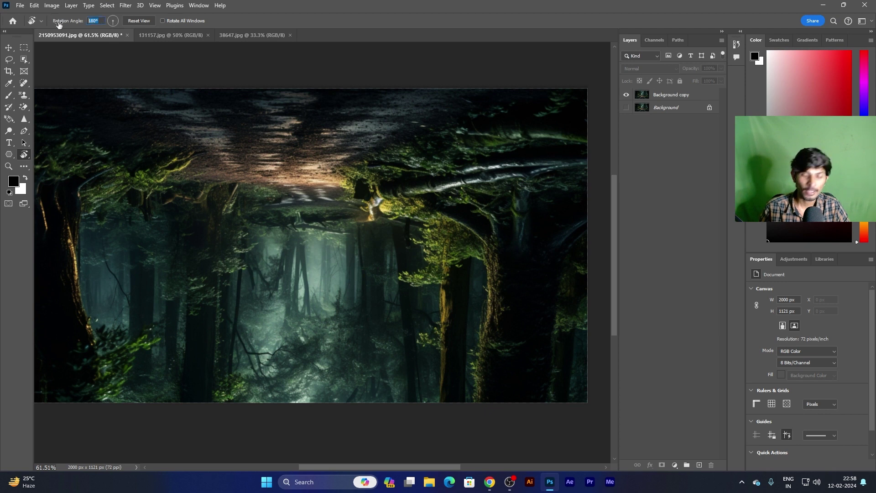
text(0)
key(Return)
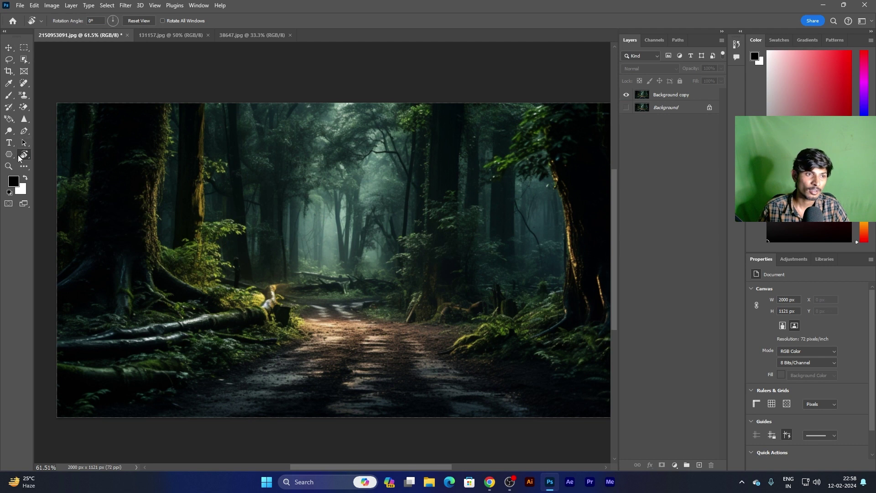
right_click(21, 157)
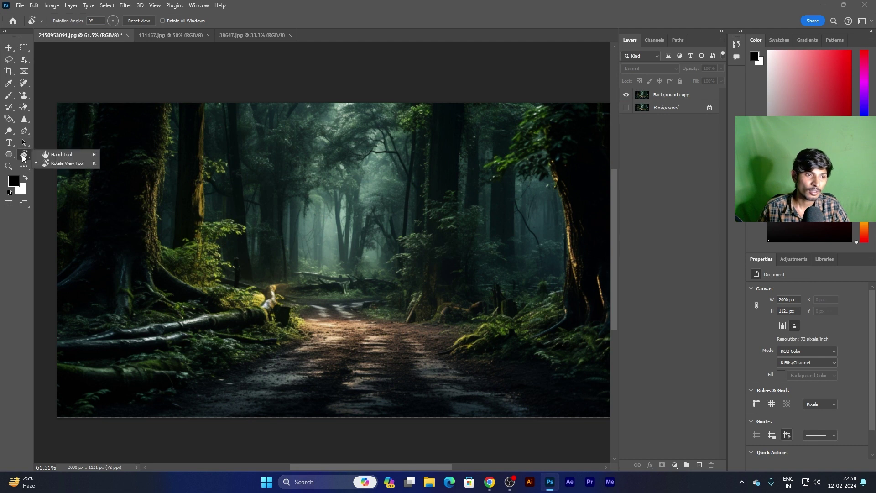
click(78, 163)
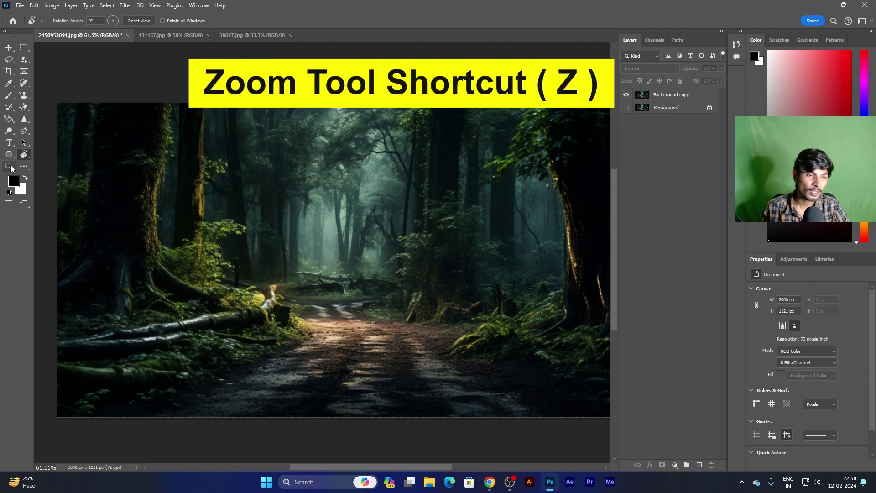
- Scrubby-zoom into the forest path with the Zoom Tool, then open the Edit menu
key(z)
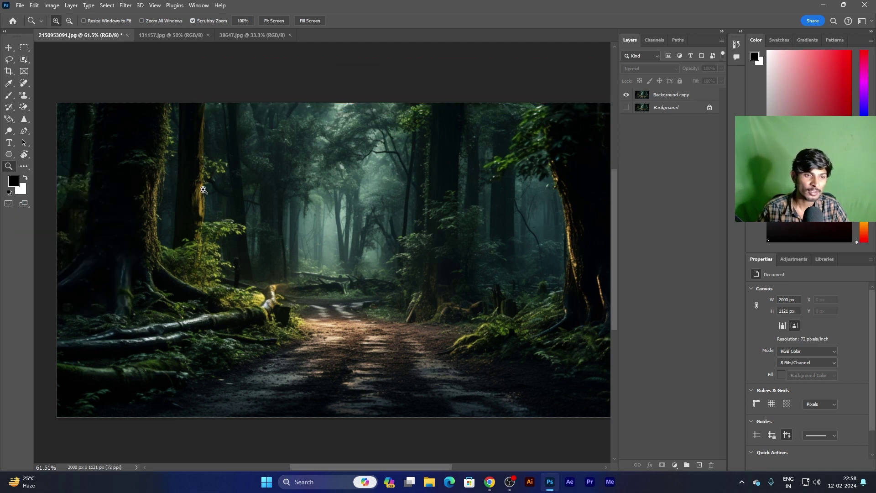
mouse_move(275, 319)
mouse_down()
mouse_move(268, 284)
mouse_move(287, 259)
mouse_move(343, 193)
mouse_move(355, 210)
mouse_up()
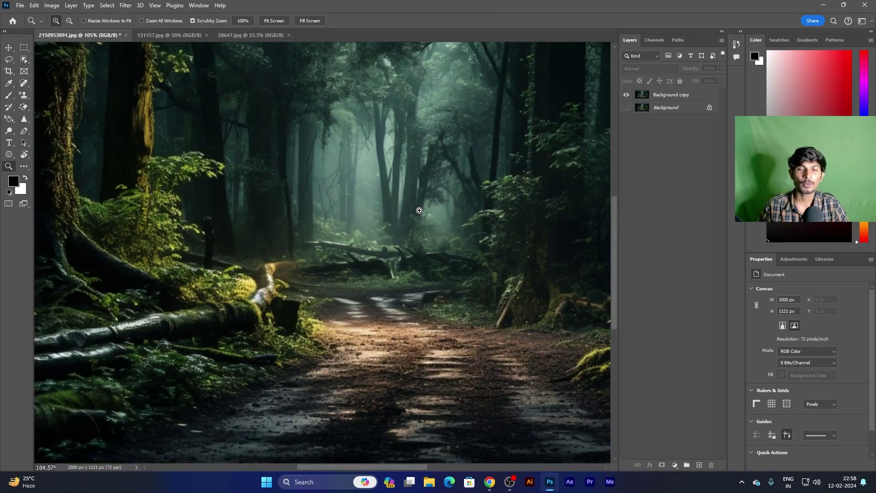
click(34, 6)
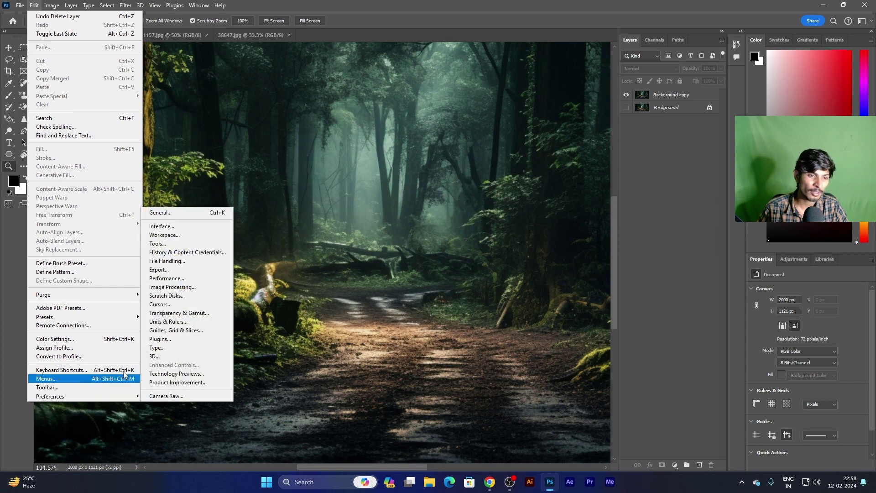
mouse_move(50, 396)
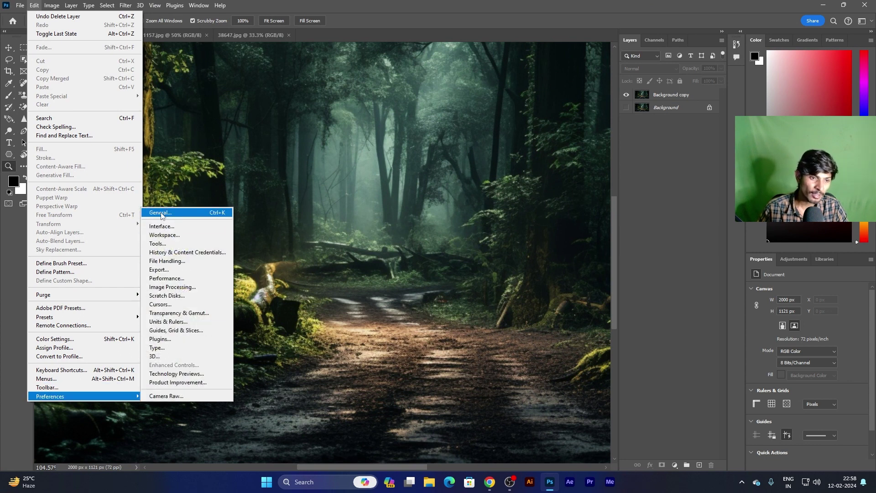
- View the Tools preferences, then scroll-zoom into the fallen logs beside the path to about 150%
click(162, 244)
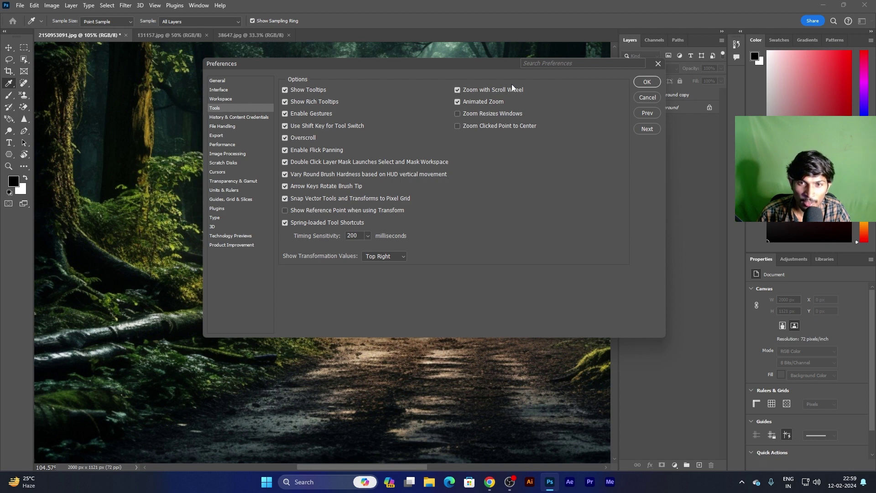
click(646, 82)
key(z)
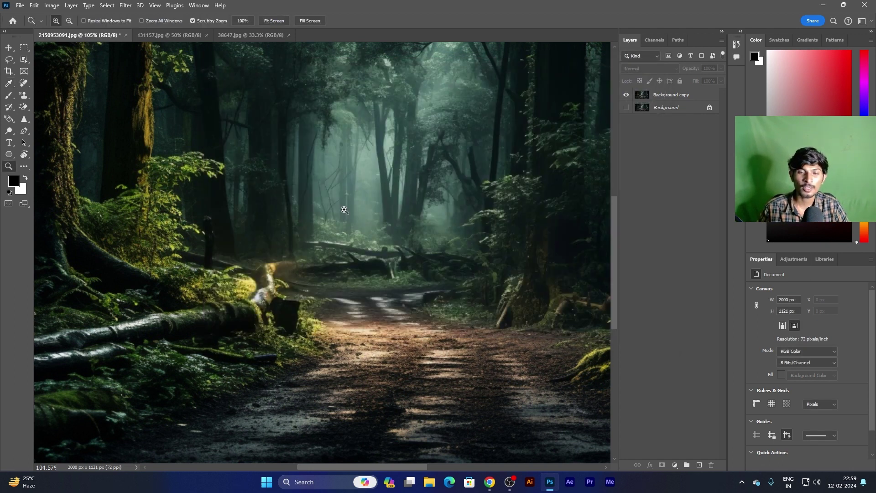
scroll(372, 247, up, 1)
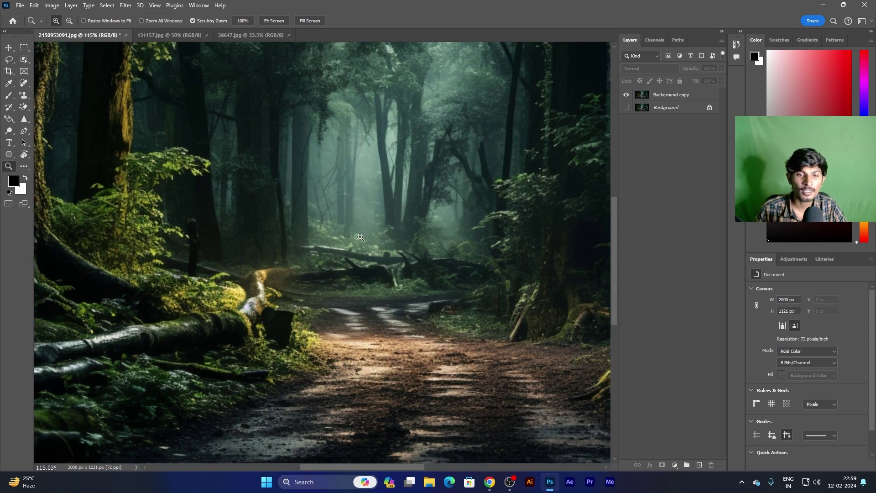
scroll(360, 254, up, 2)
scroll(362, 250, up, 2)
scroll(363, 246, up, 2)
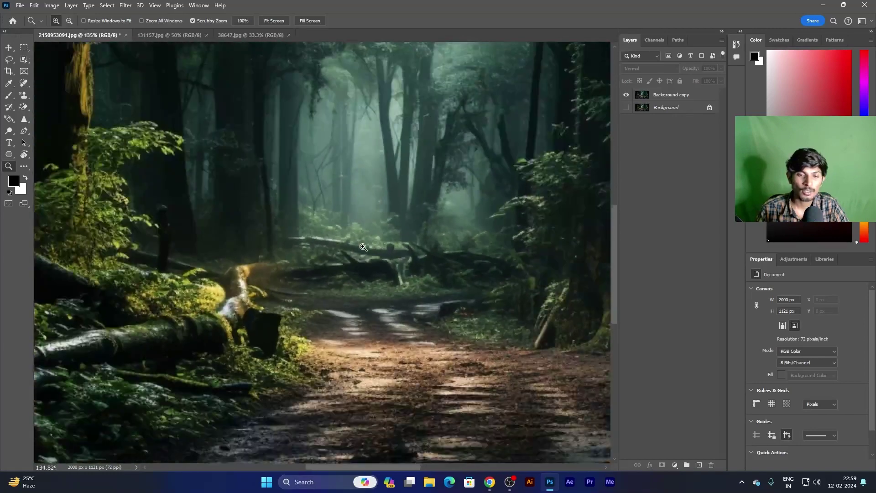
scroll(365, 237, up, 1)
scroll(365, 237, down, 1)
scroll(364, 228, down, 1)
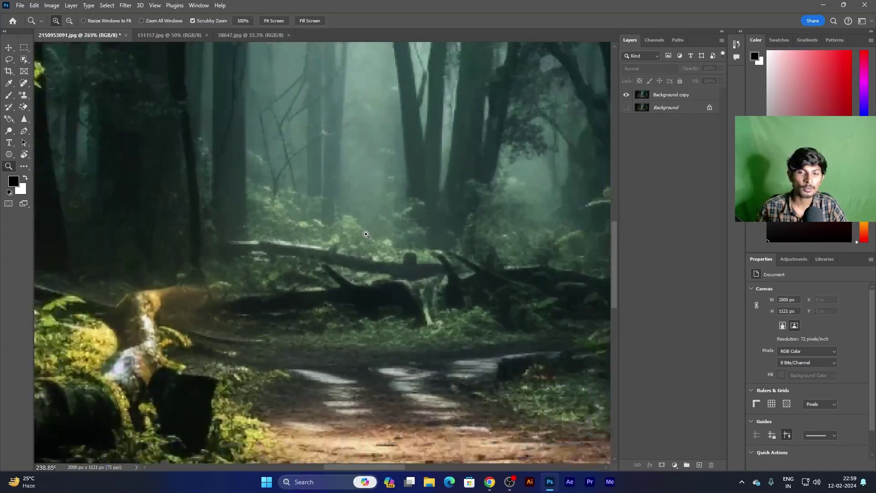
scroll(363, 219, down, 1)
scroll(361, 205, down, 1)
scroll(301, 262, up, 1)
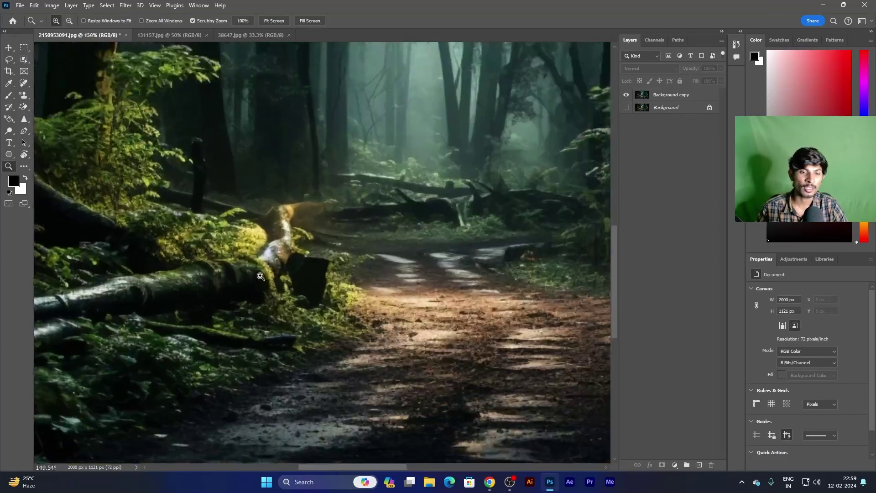
scroll(267, 278, up, 1)
scroll(262, 266, up, 1)
scroll(263, 266, down, 2)
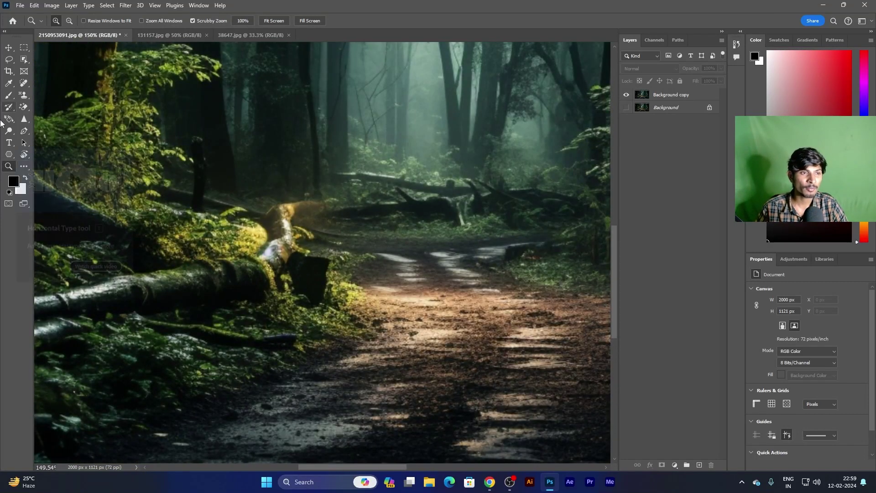
click(22, 167)
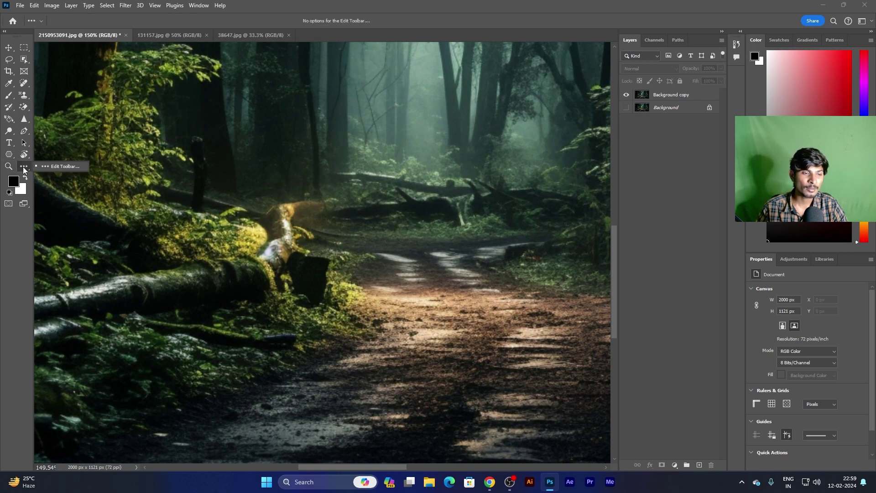
click(64, 167)
scroll(363, 146, down, 2)
scroll(377, 129, down, 3)
scroll(374, 160, down, 3)
scroll(372, 190, down, 3)
scroll(367, 174, down, 3)
scroll(356, 176, down, 4)
scroll(348, 176, down, 3)
scroll(350, 185, down, 4)
scroll(347, 182, down, 2)
scroll(368, 231, down, 4)
scroll(361, 210, down, 3)
scroll(364, 229, down, 3)
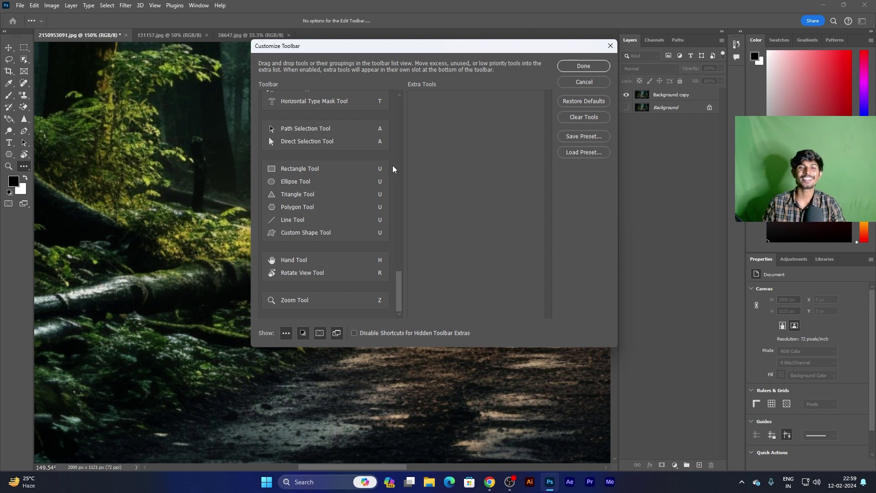
click(584, 66)
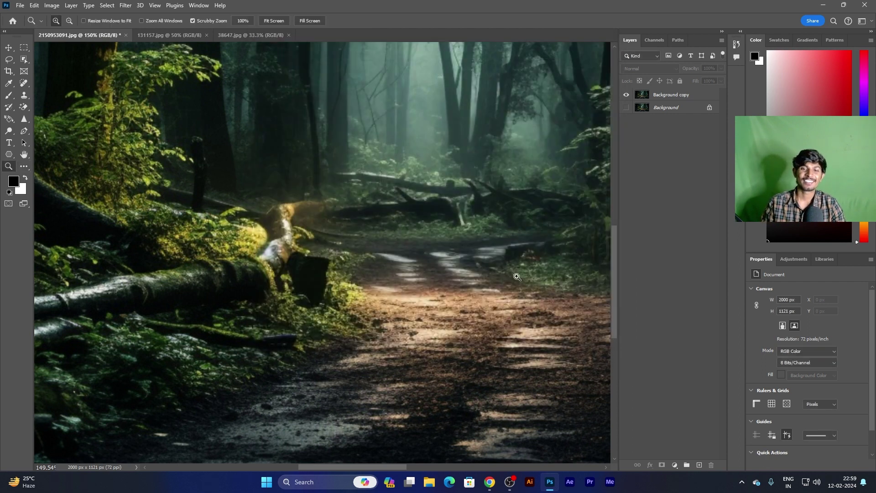